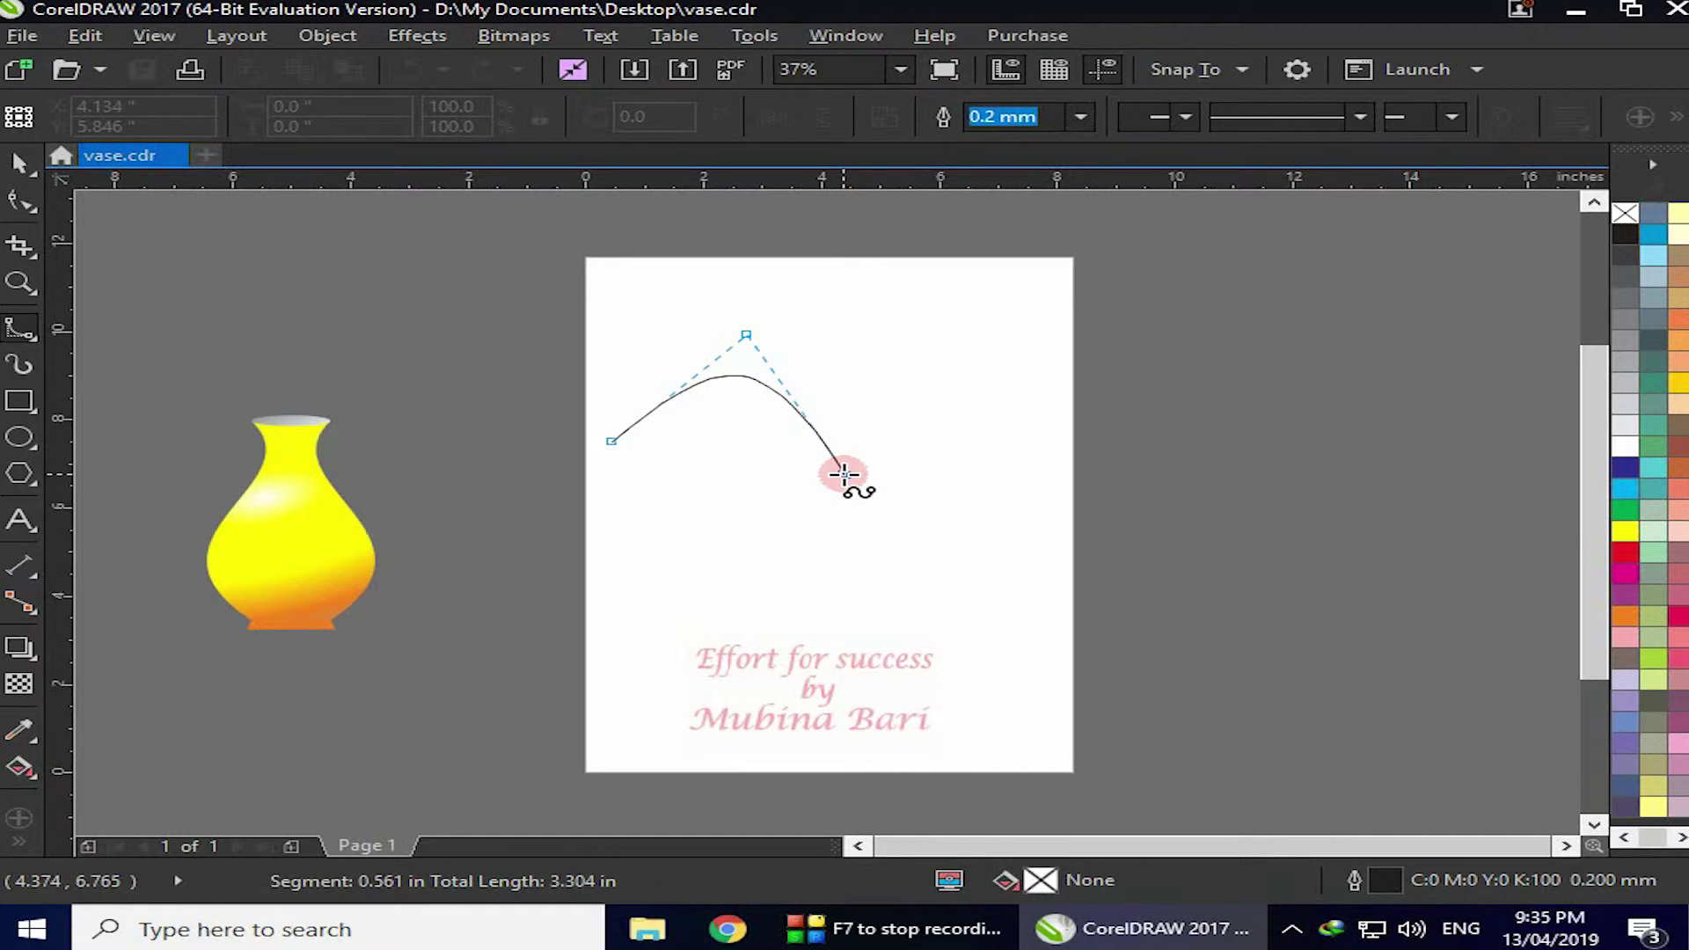
# - Draw a wavy B-spline curve about 13.3 in wide extending across and beyond the page, and delete it
pyautogui.click(844, 474)
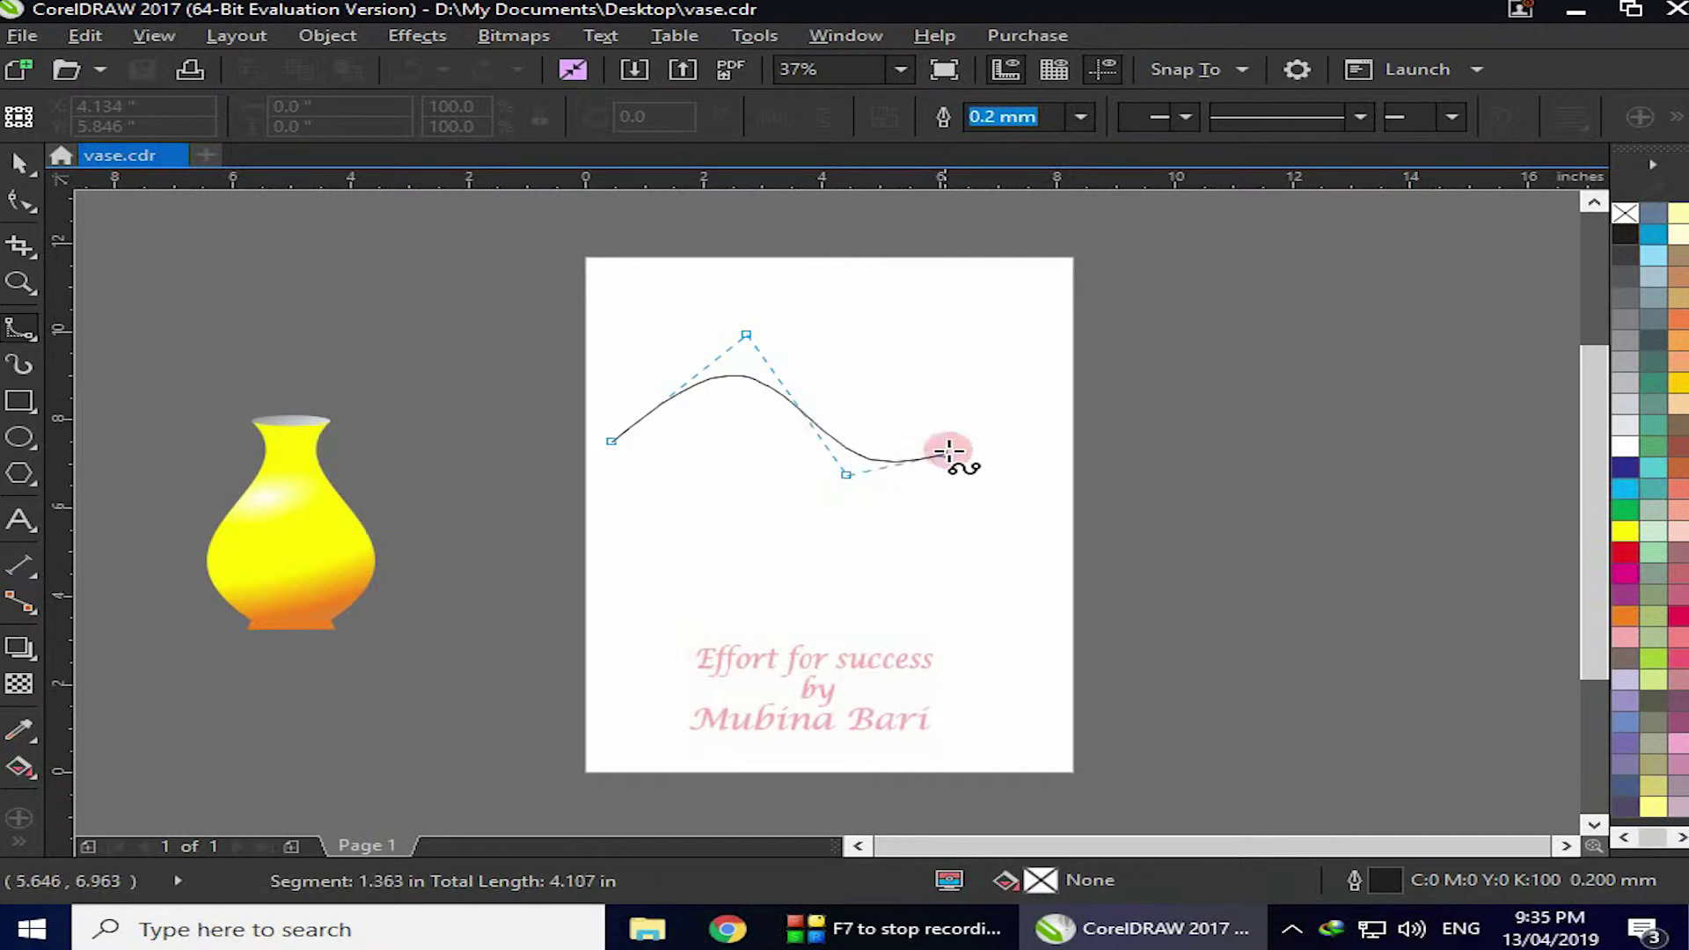
pyautogui.click(980, 338)
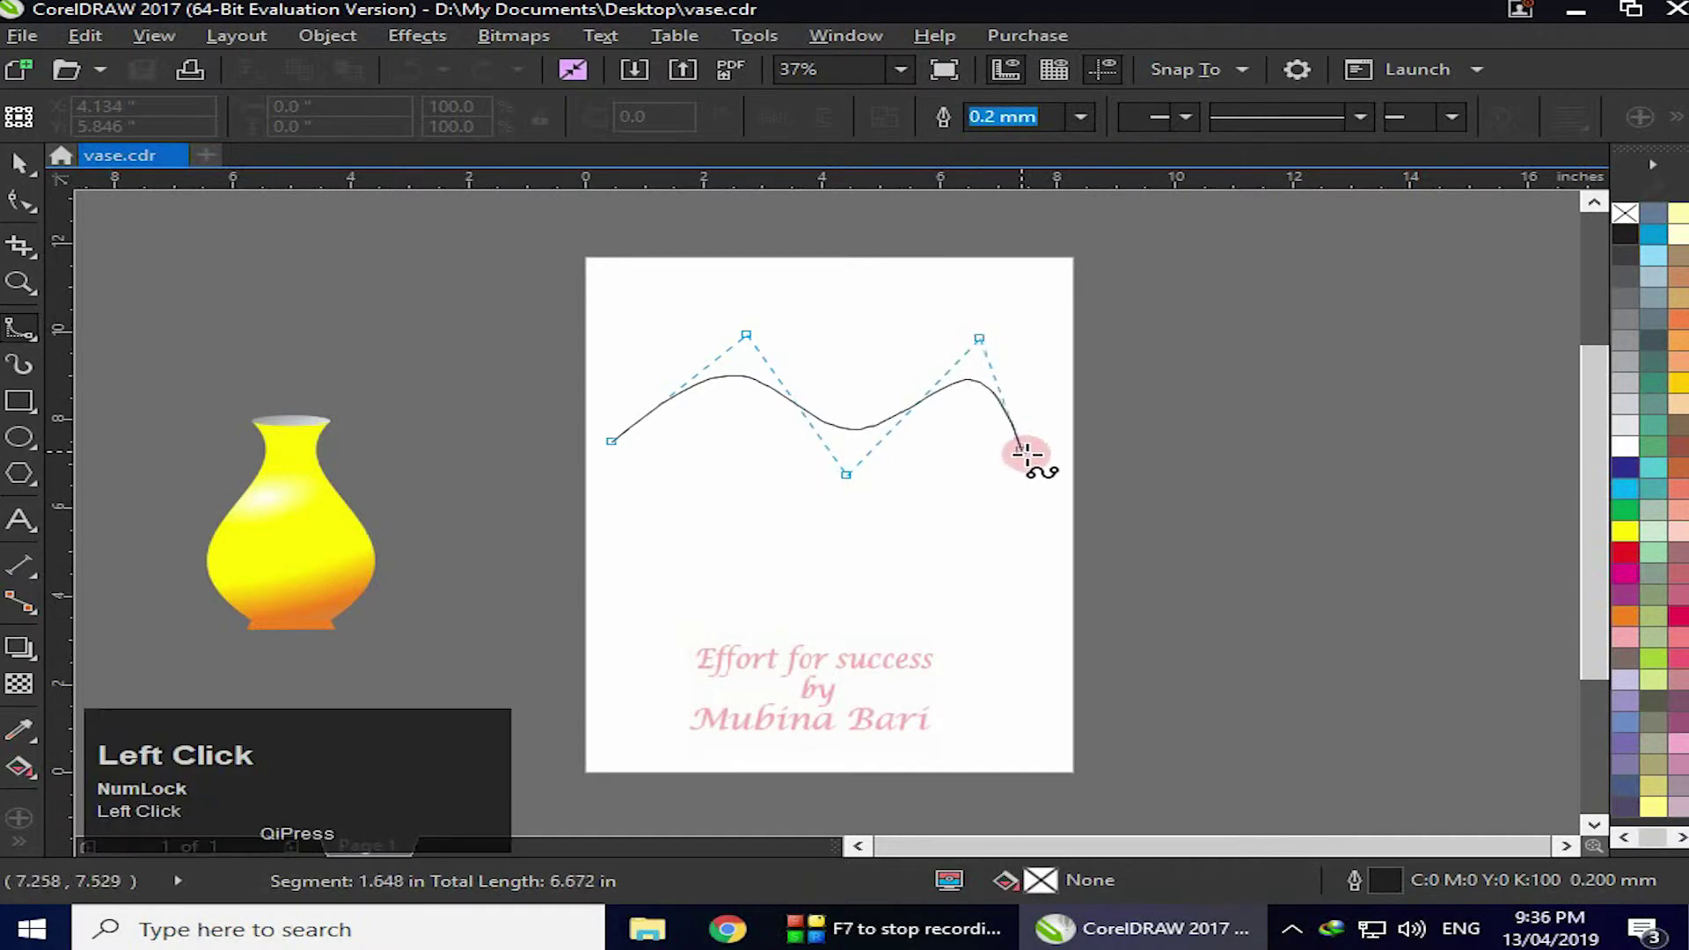
pyautogui.click(1090, 484)
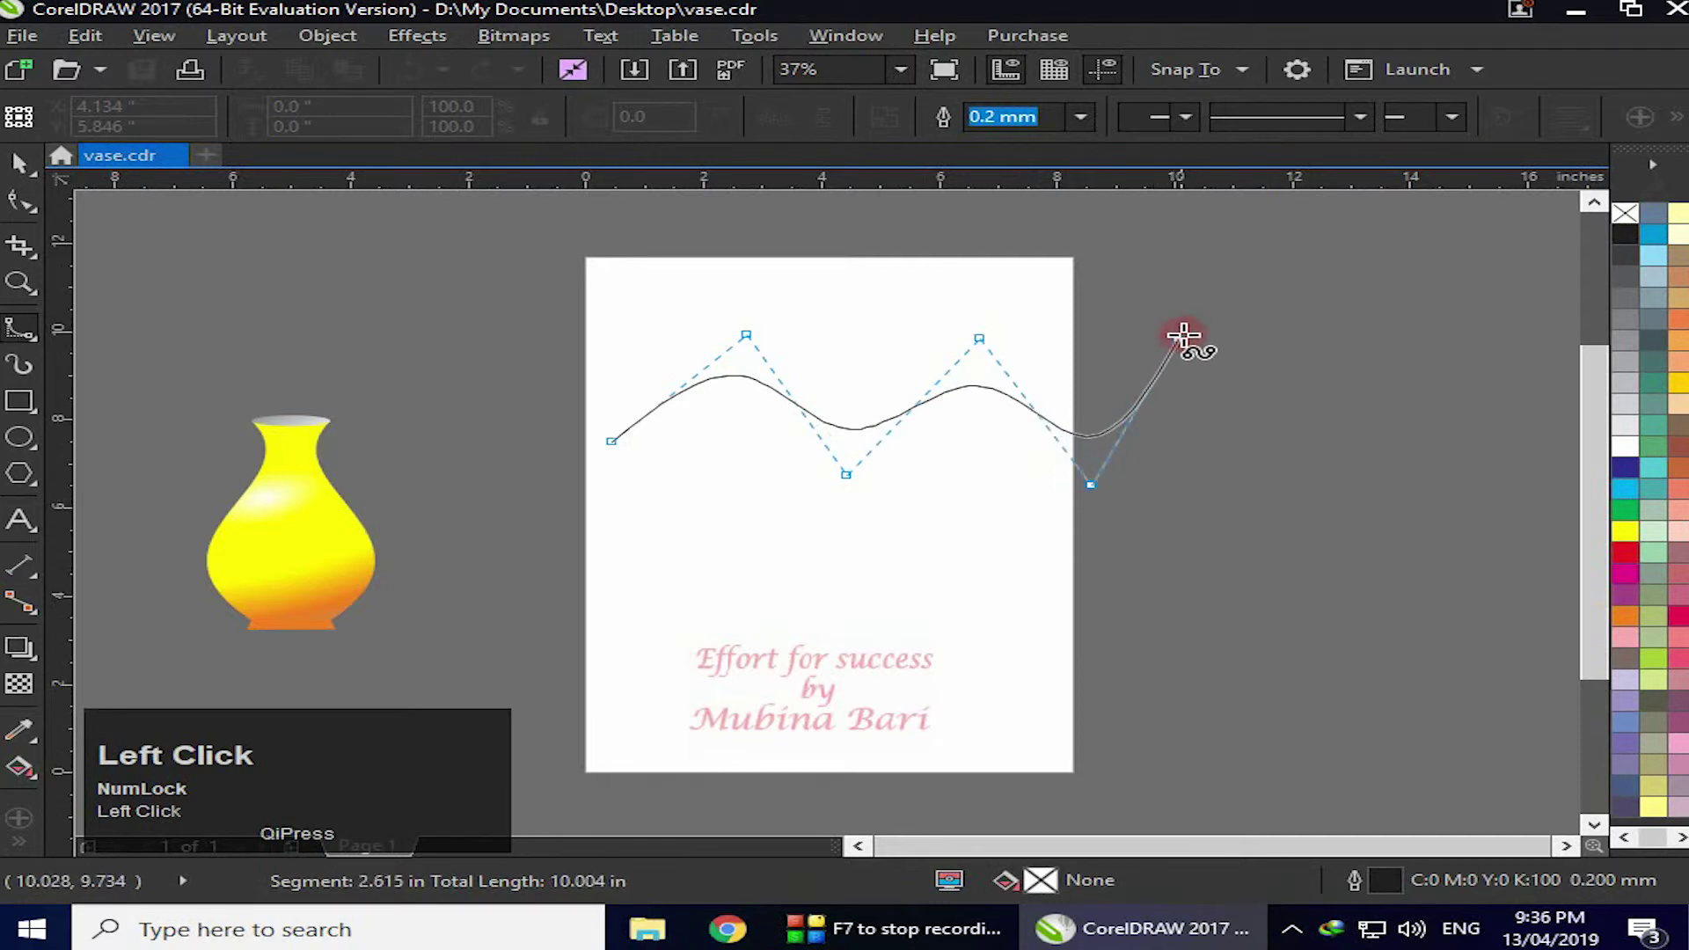
pyautogui.click(1223, 314)
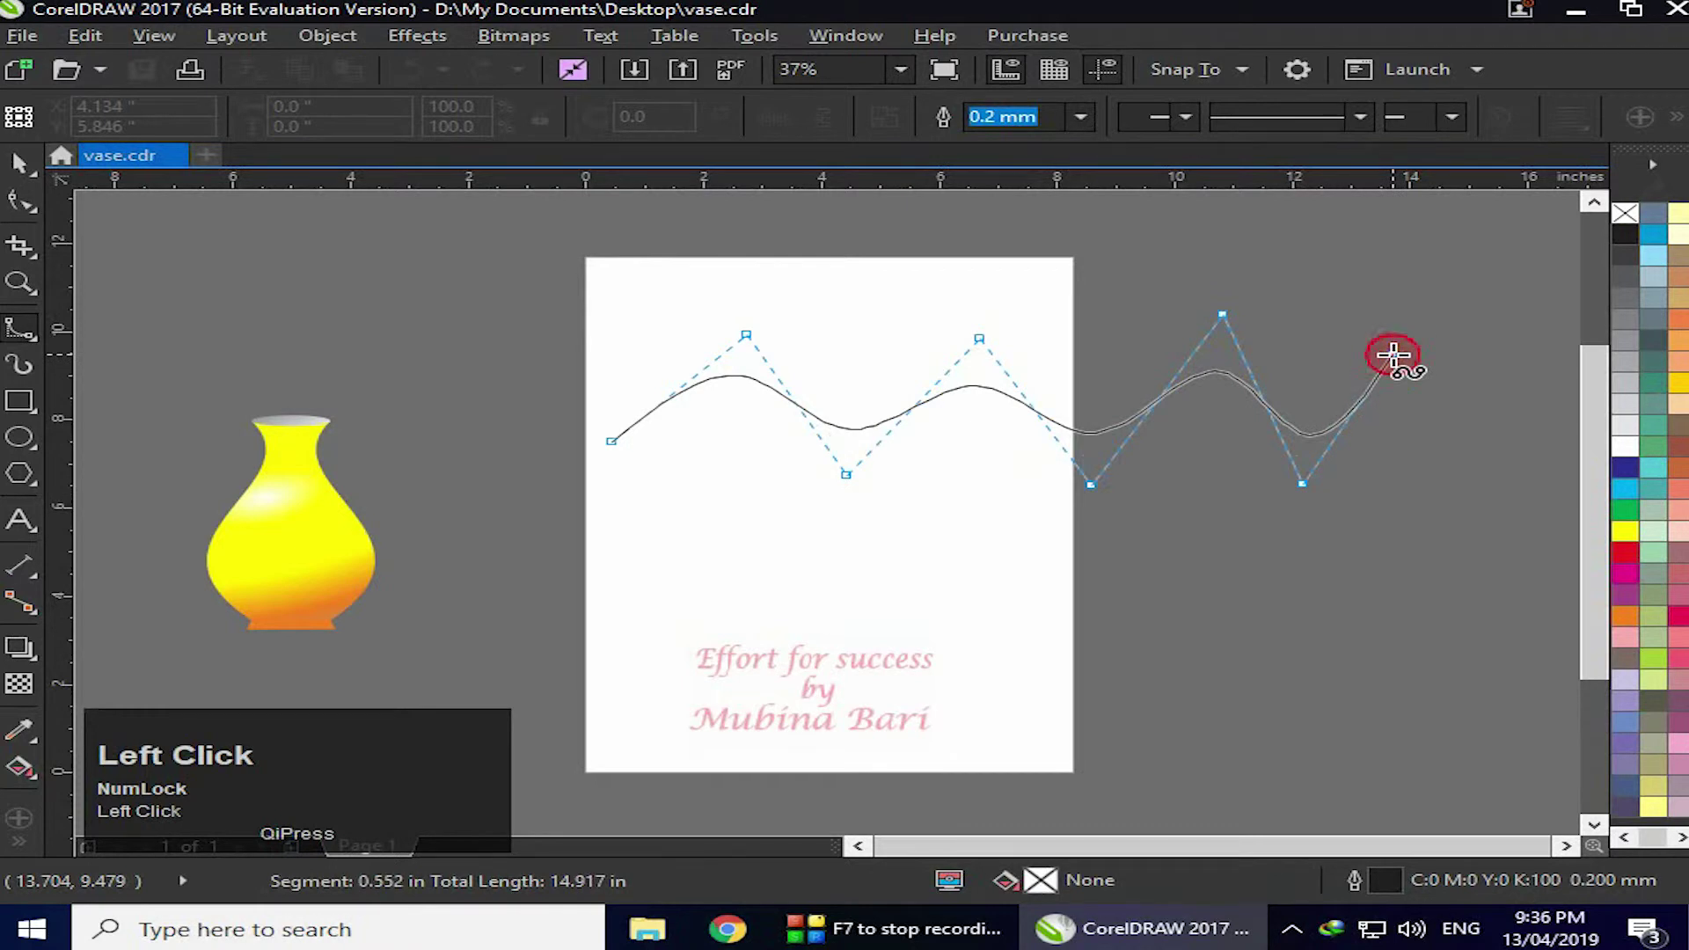
pyautogui.doubleClick(1393, 355)
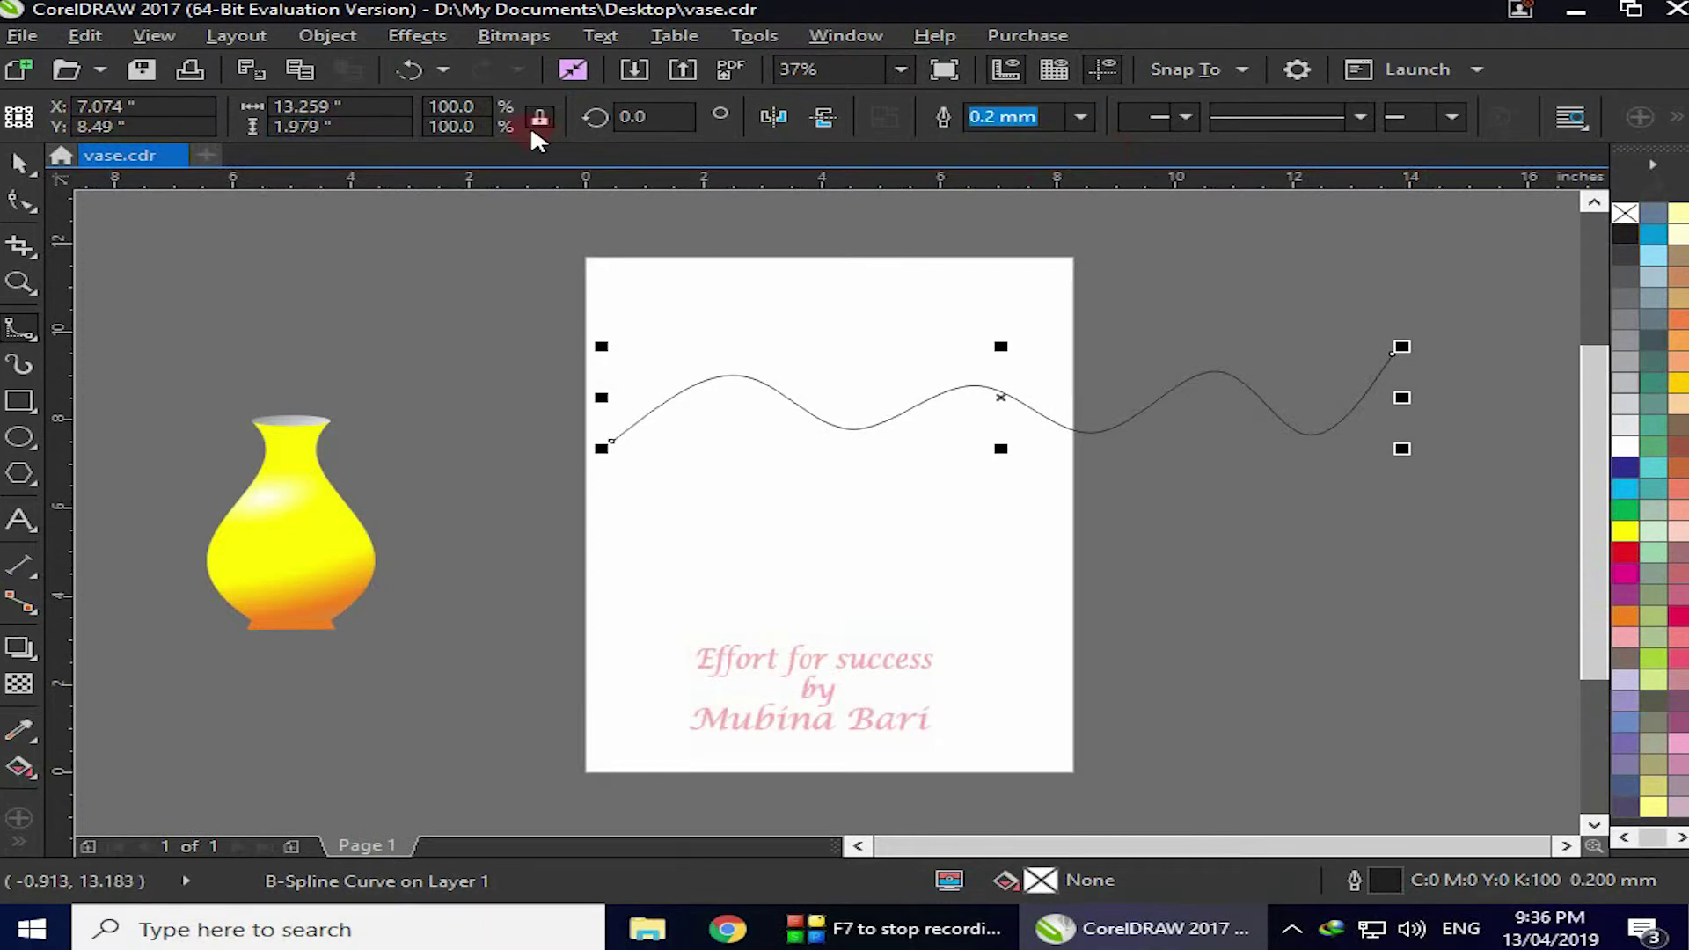
pyautogui.click(762, 445)
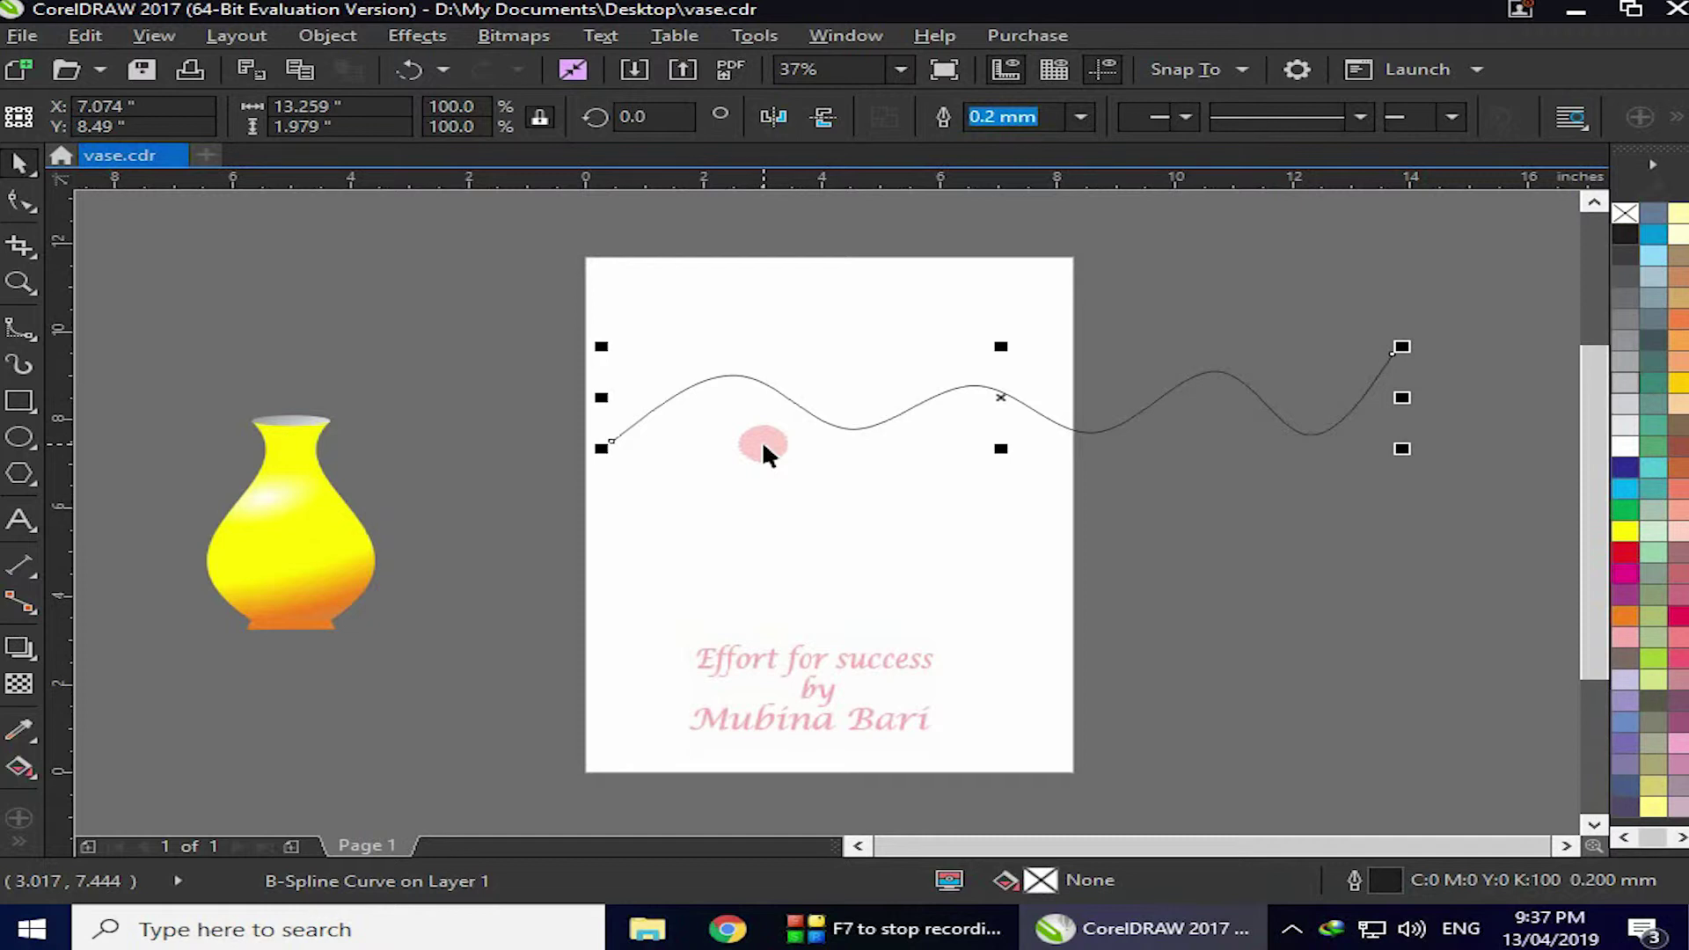
pyautogui.press('Delete')
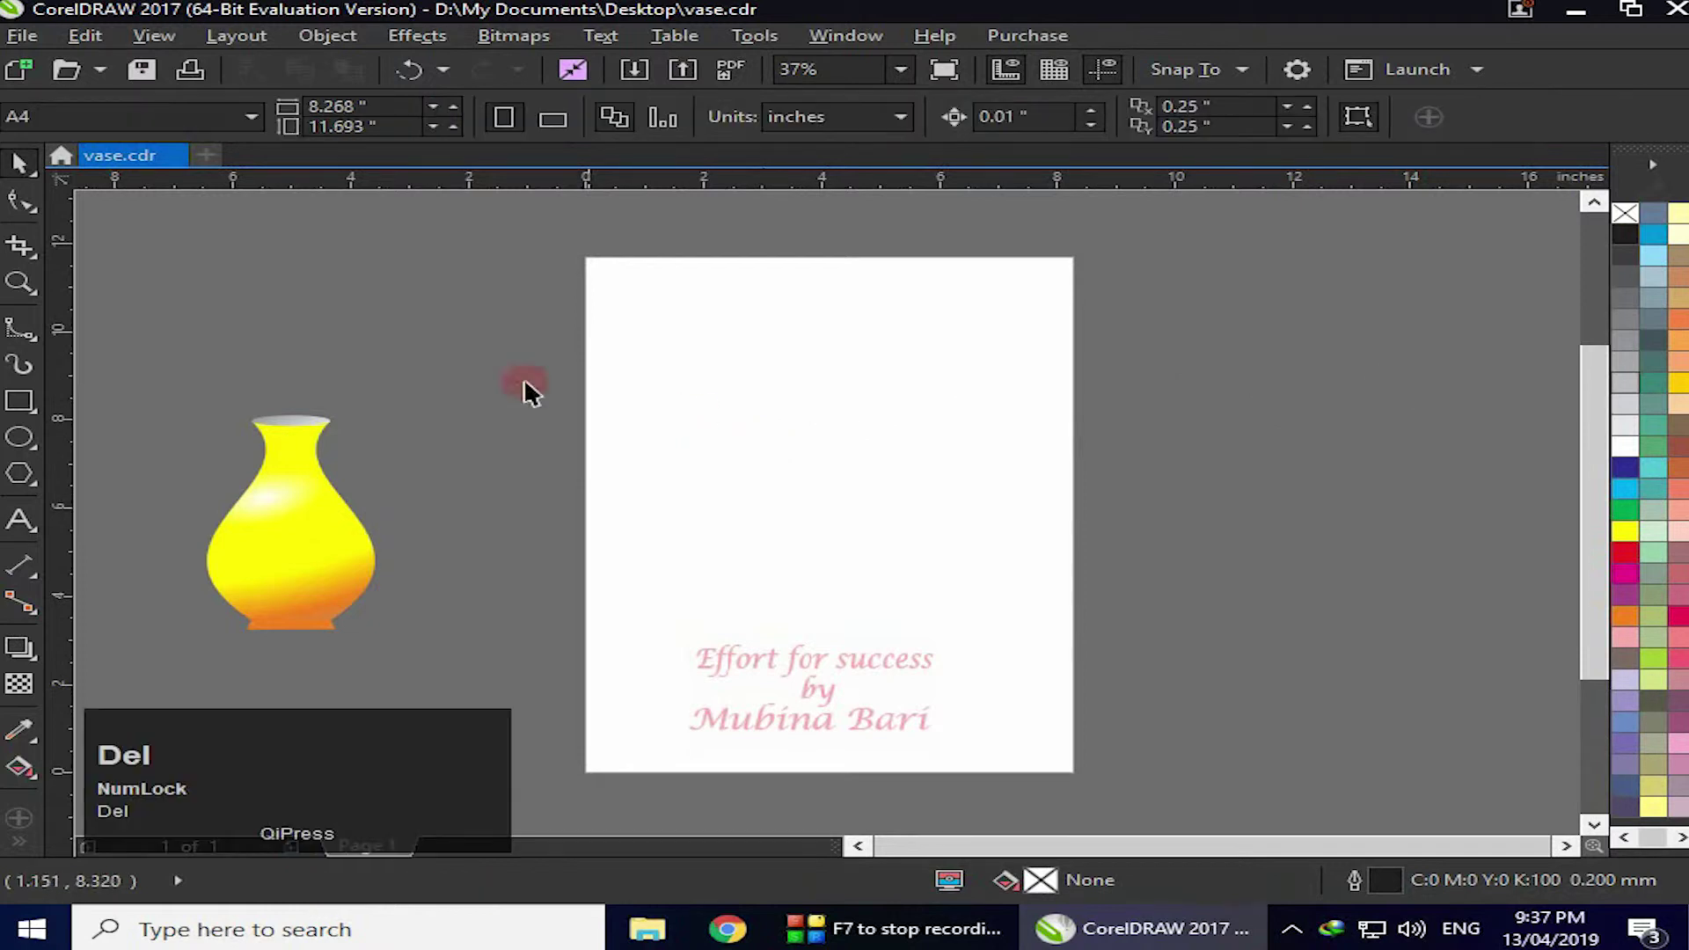
# - Draw a small wavy B-spline curve with three crests, about 2.9 in wide, in the upper-left part of the page
pyautogui.click(18, 329)
pyautogui.click(623, 414)
pyautogui.click(657, 385)
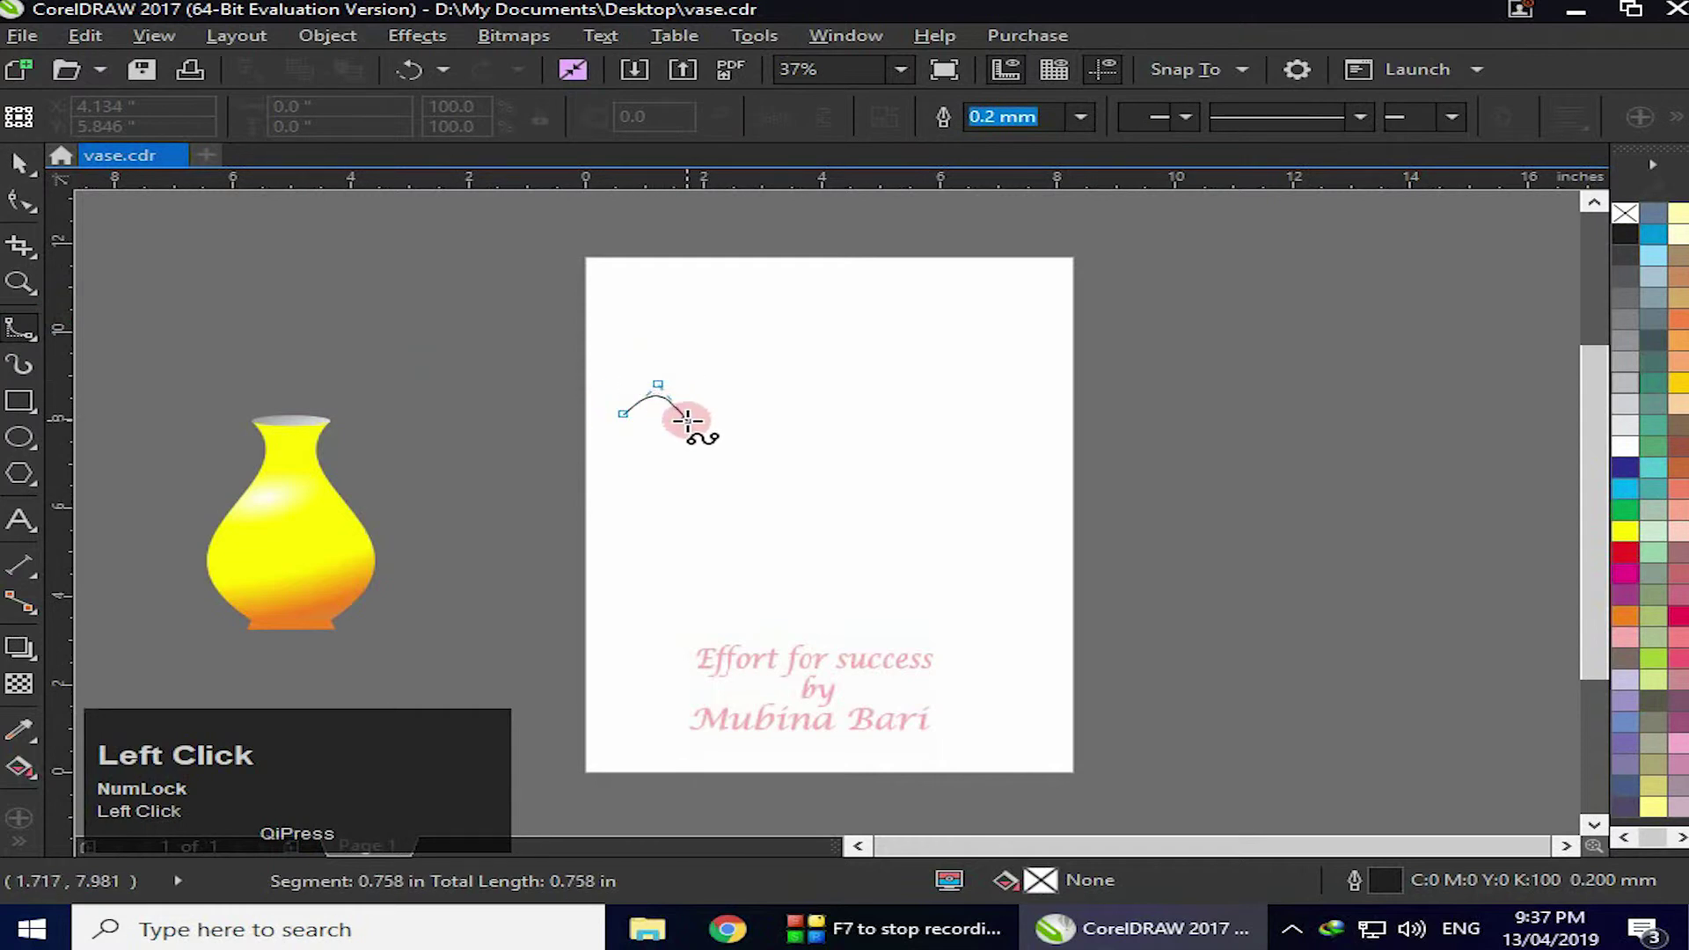
pyautogui.click(688, 419)
pyautogui.click(712, 385)
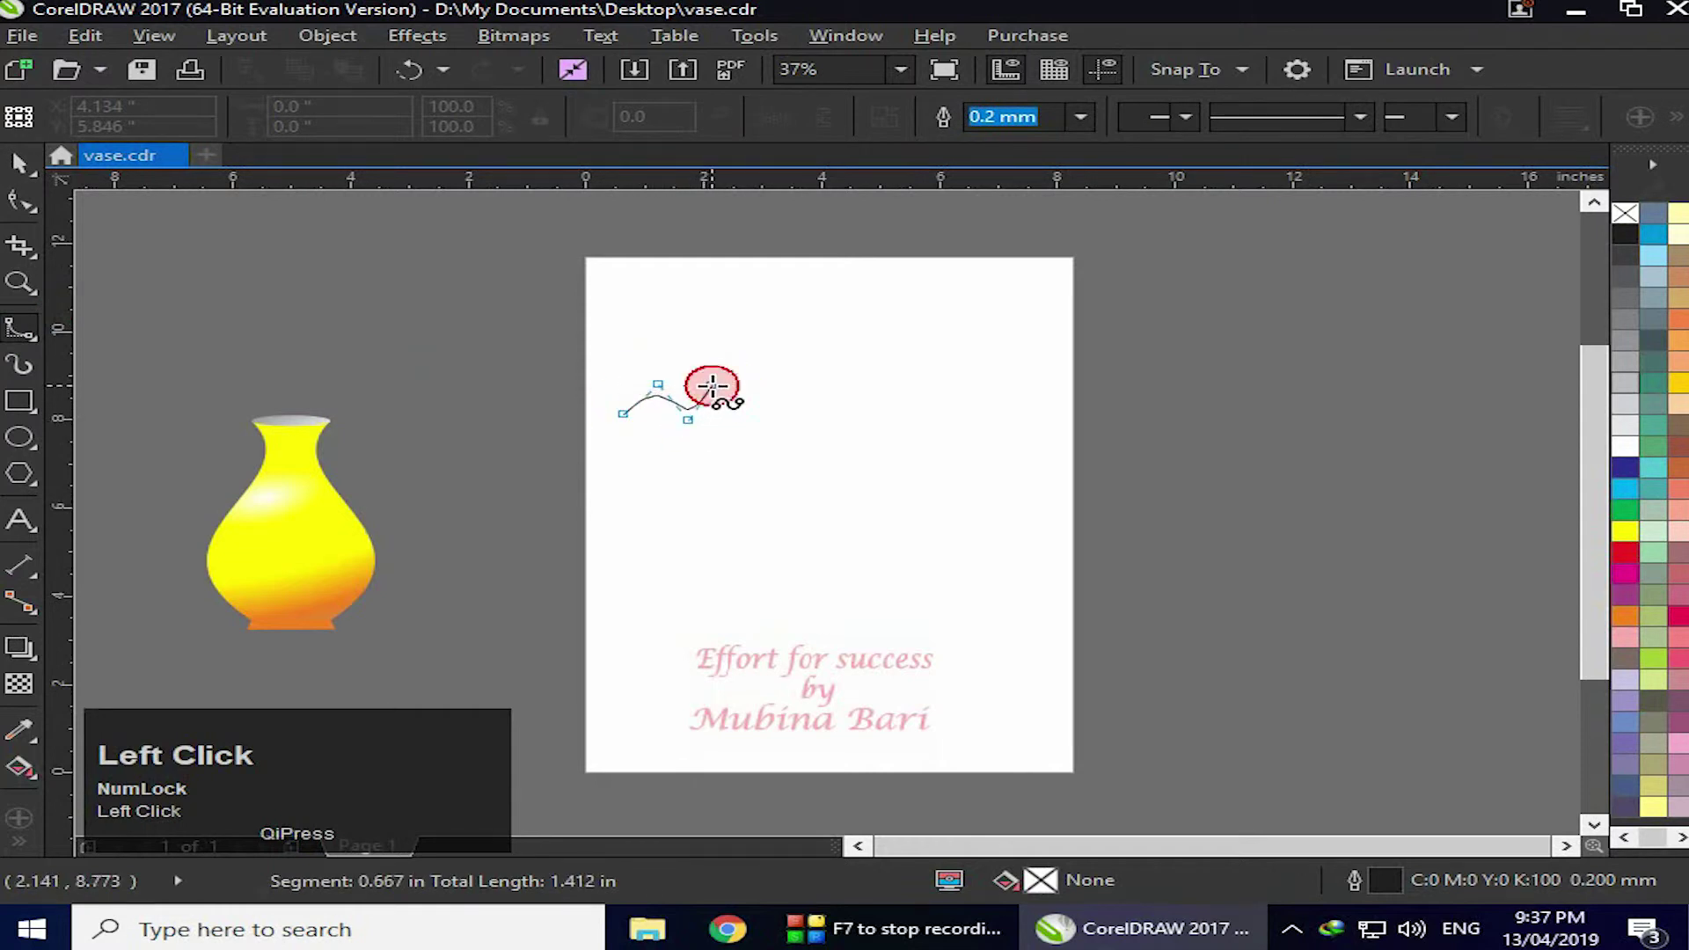
pyautogui.click(738, 425)
pyautogui.click(770, 384)
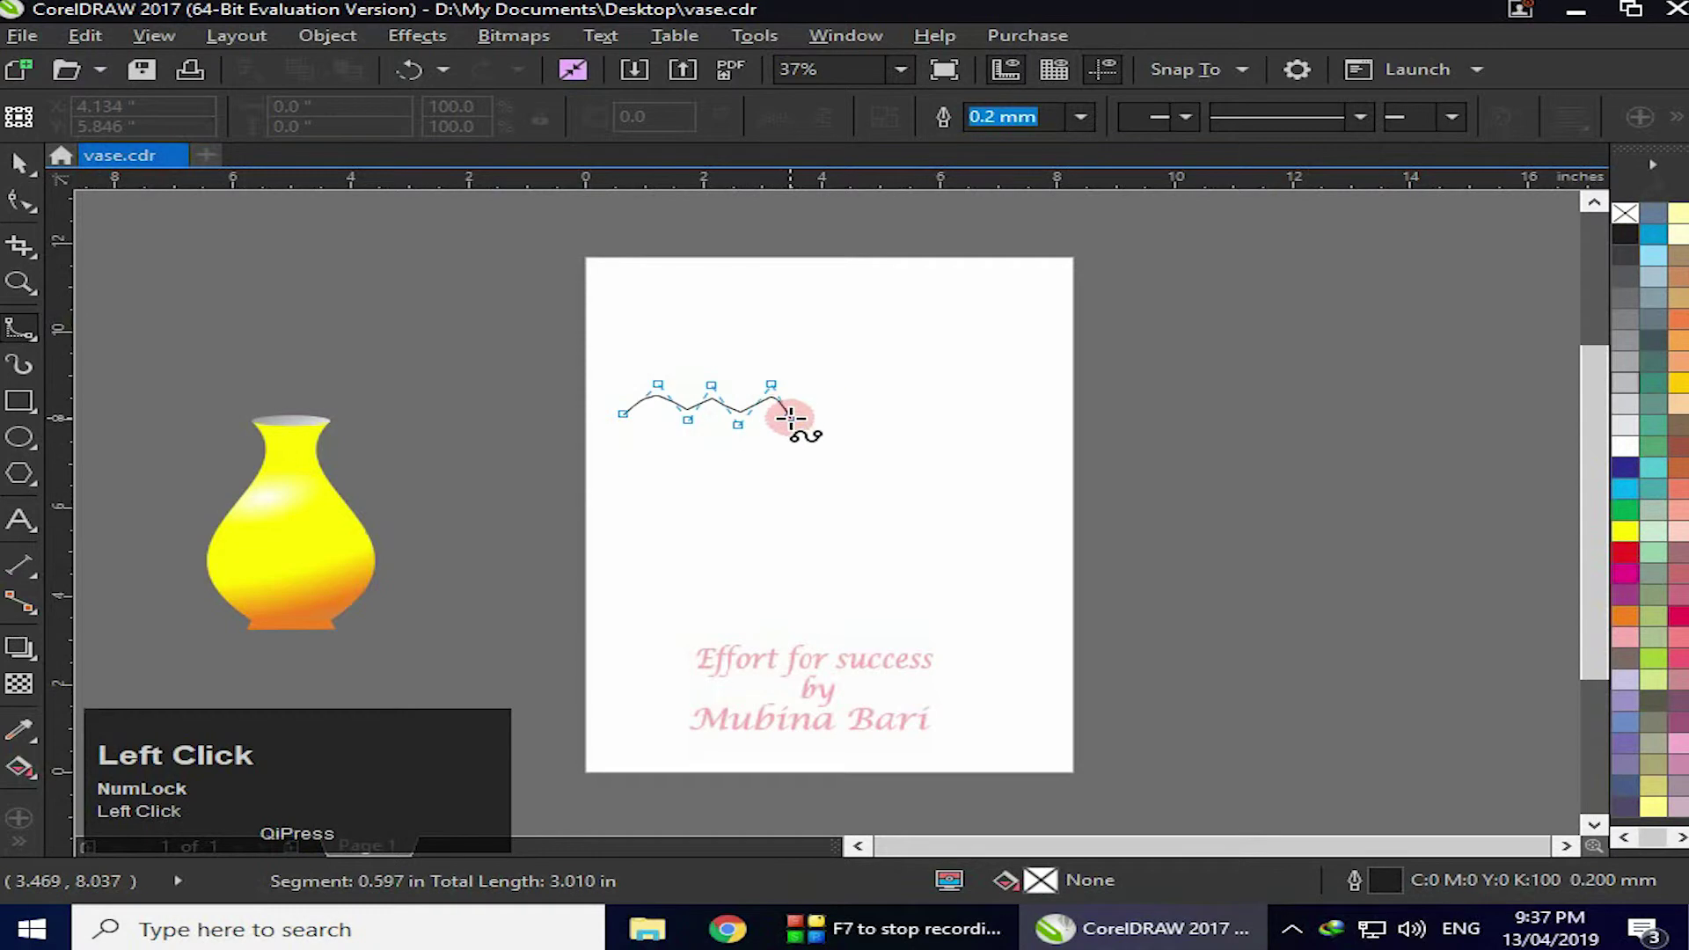
pyautogui.doubleClick(796, 418)
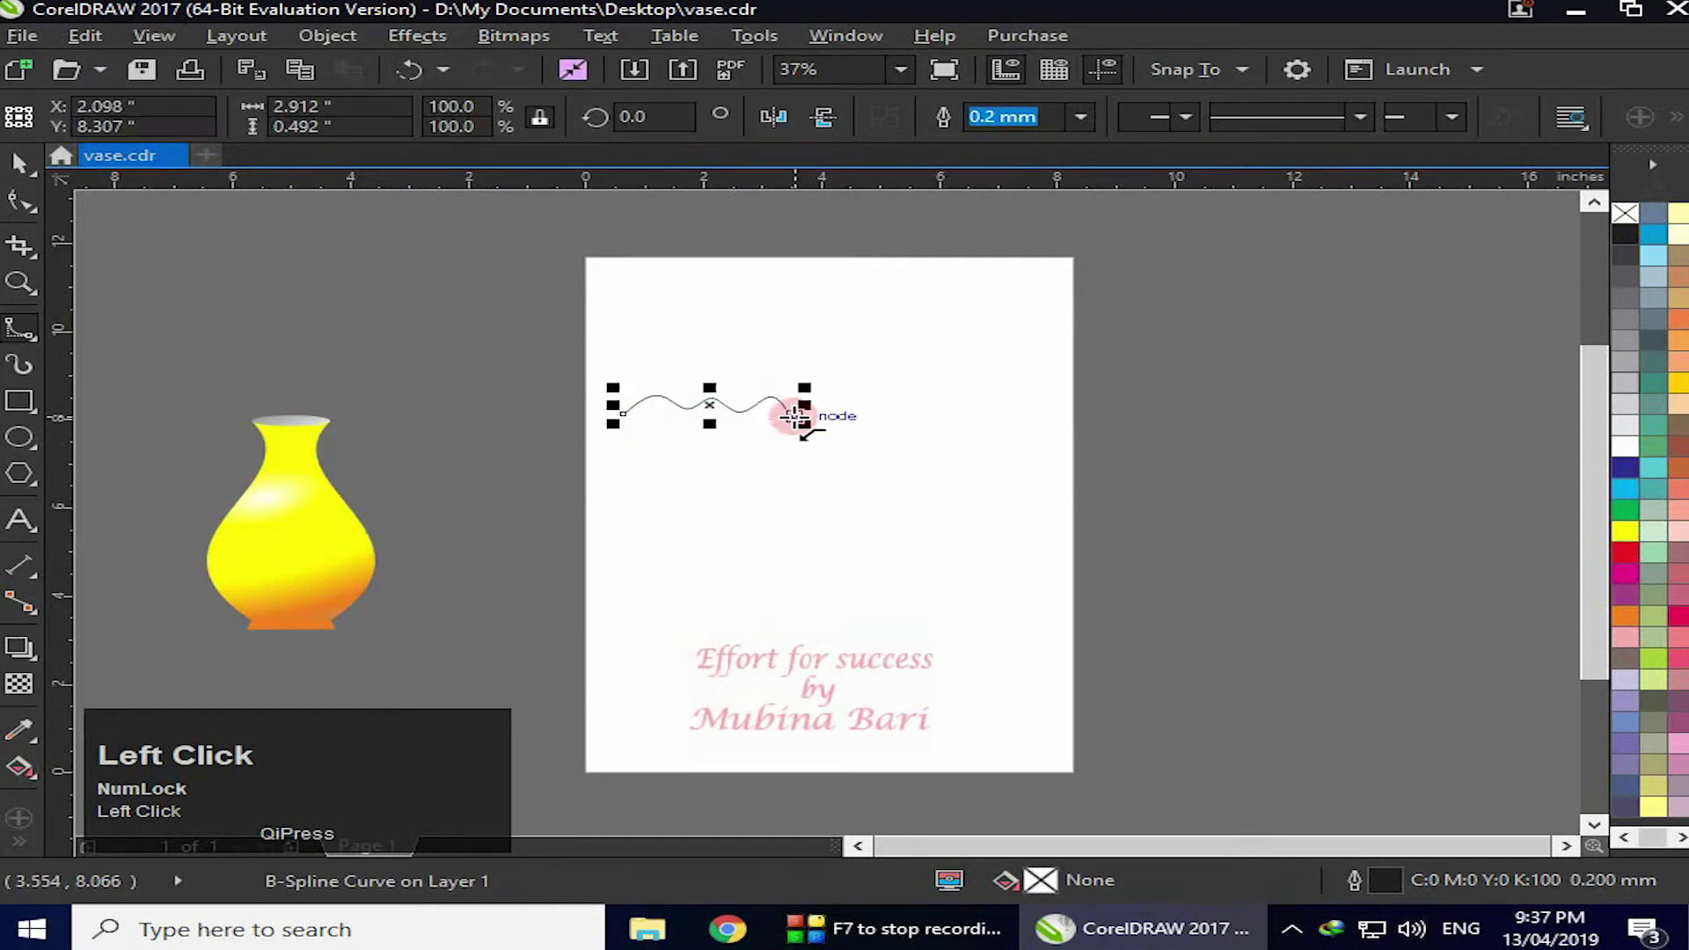
# - Give the small wavy curve a red outline and set its outline width to 2.0 mm
pyautogui.click(22, 166)
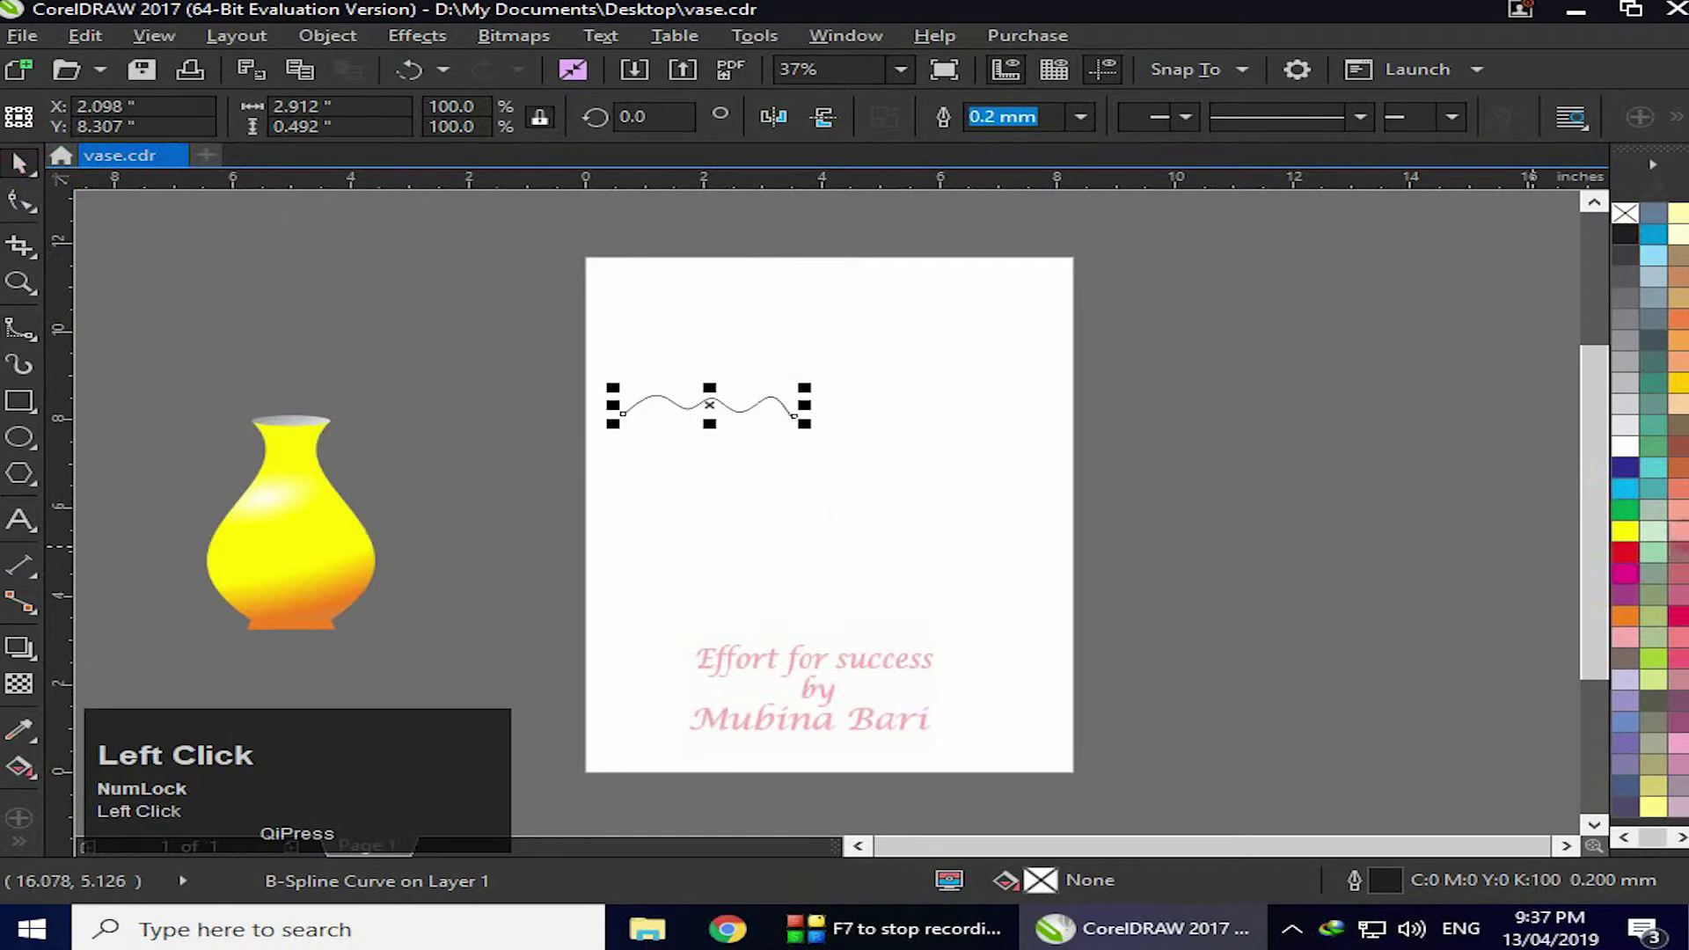
pyautogui.rightClick(1622, 556)
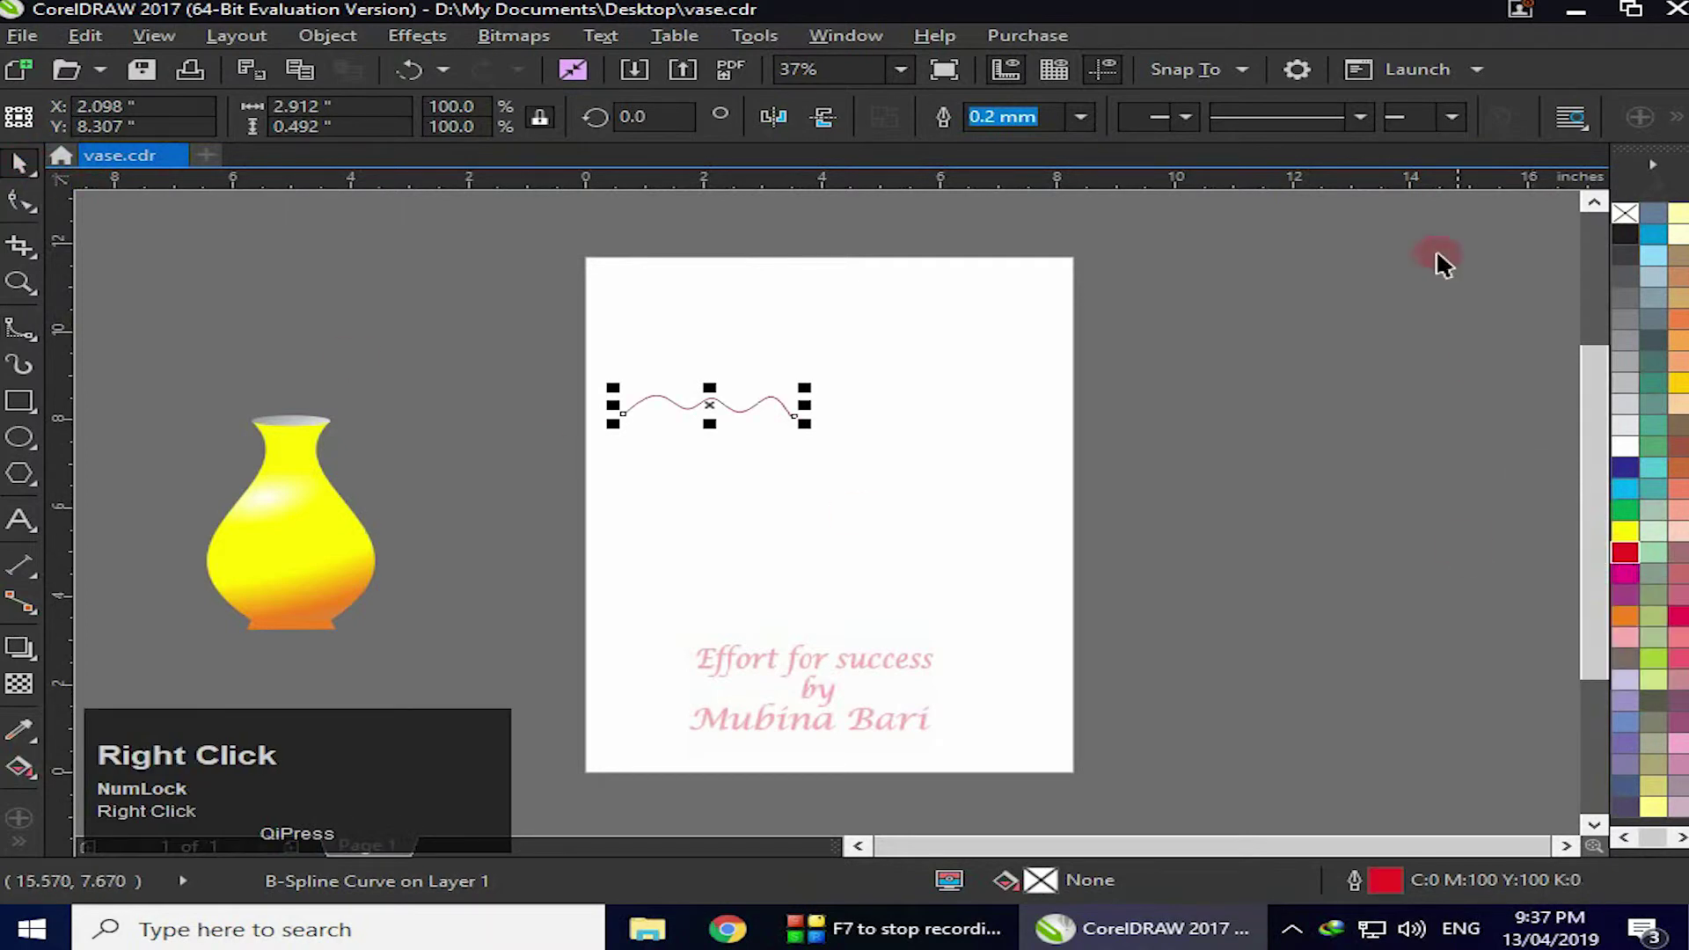
pyautogui.click(1081, 116)
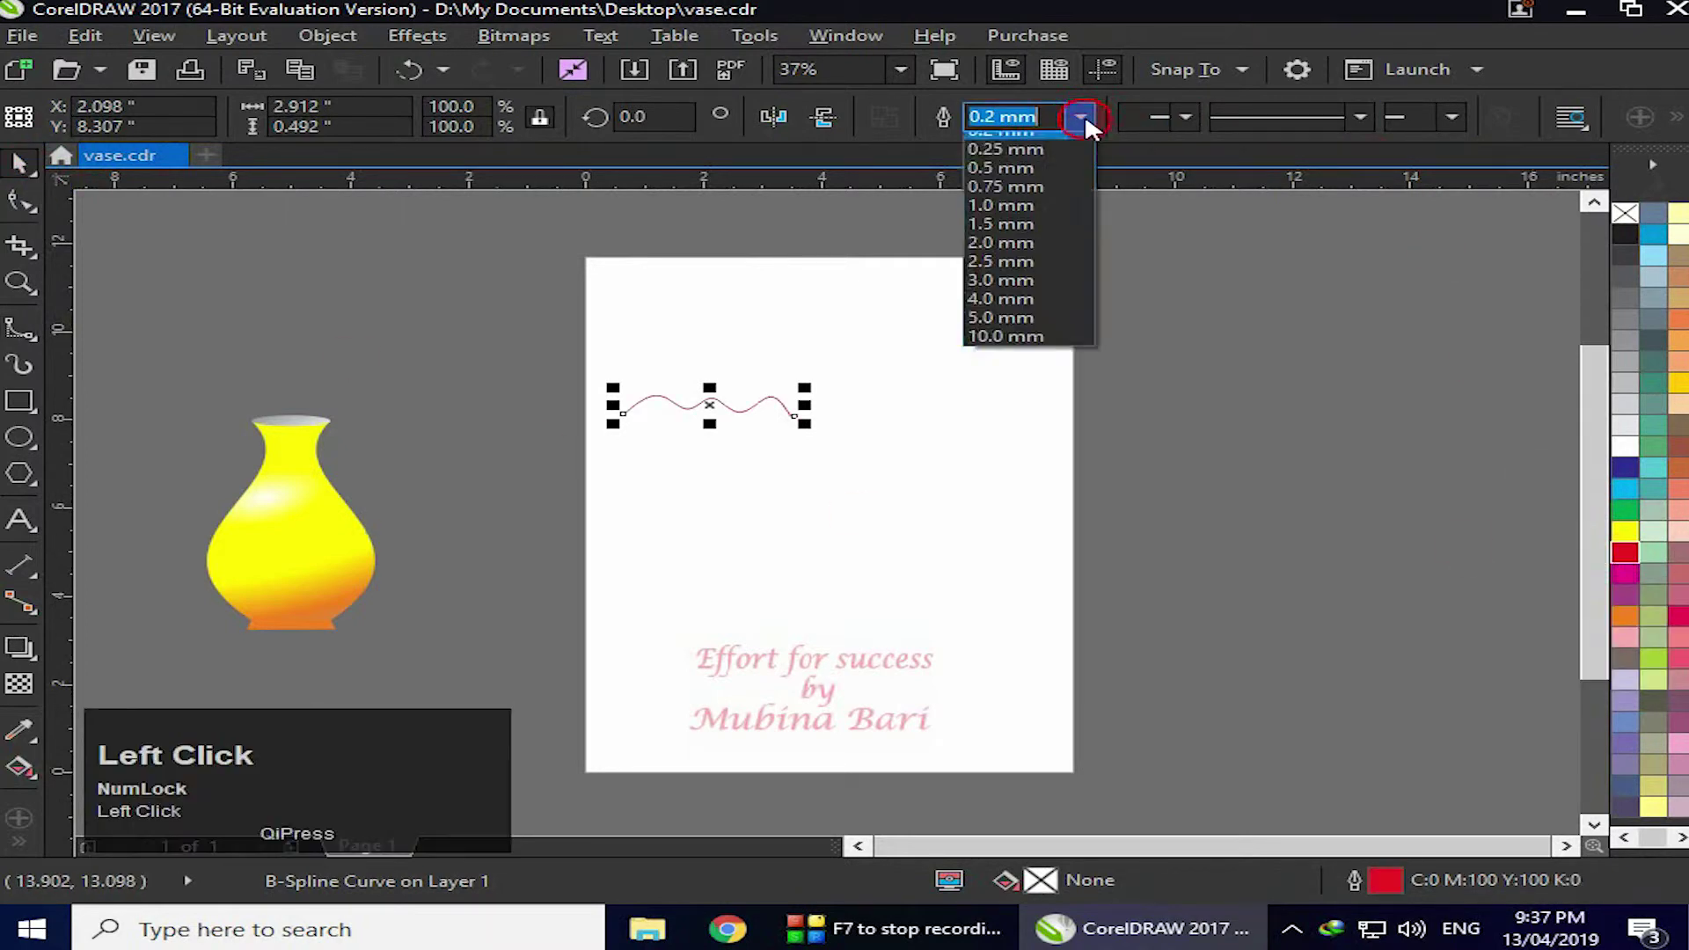
pyautogui.click(1043, 276)
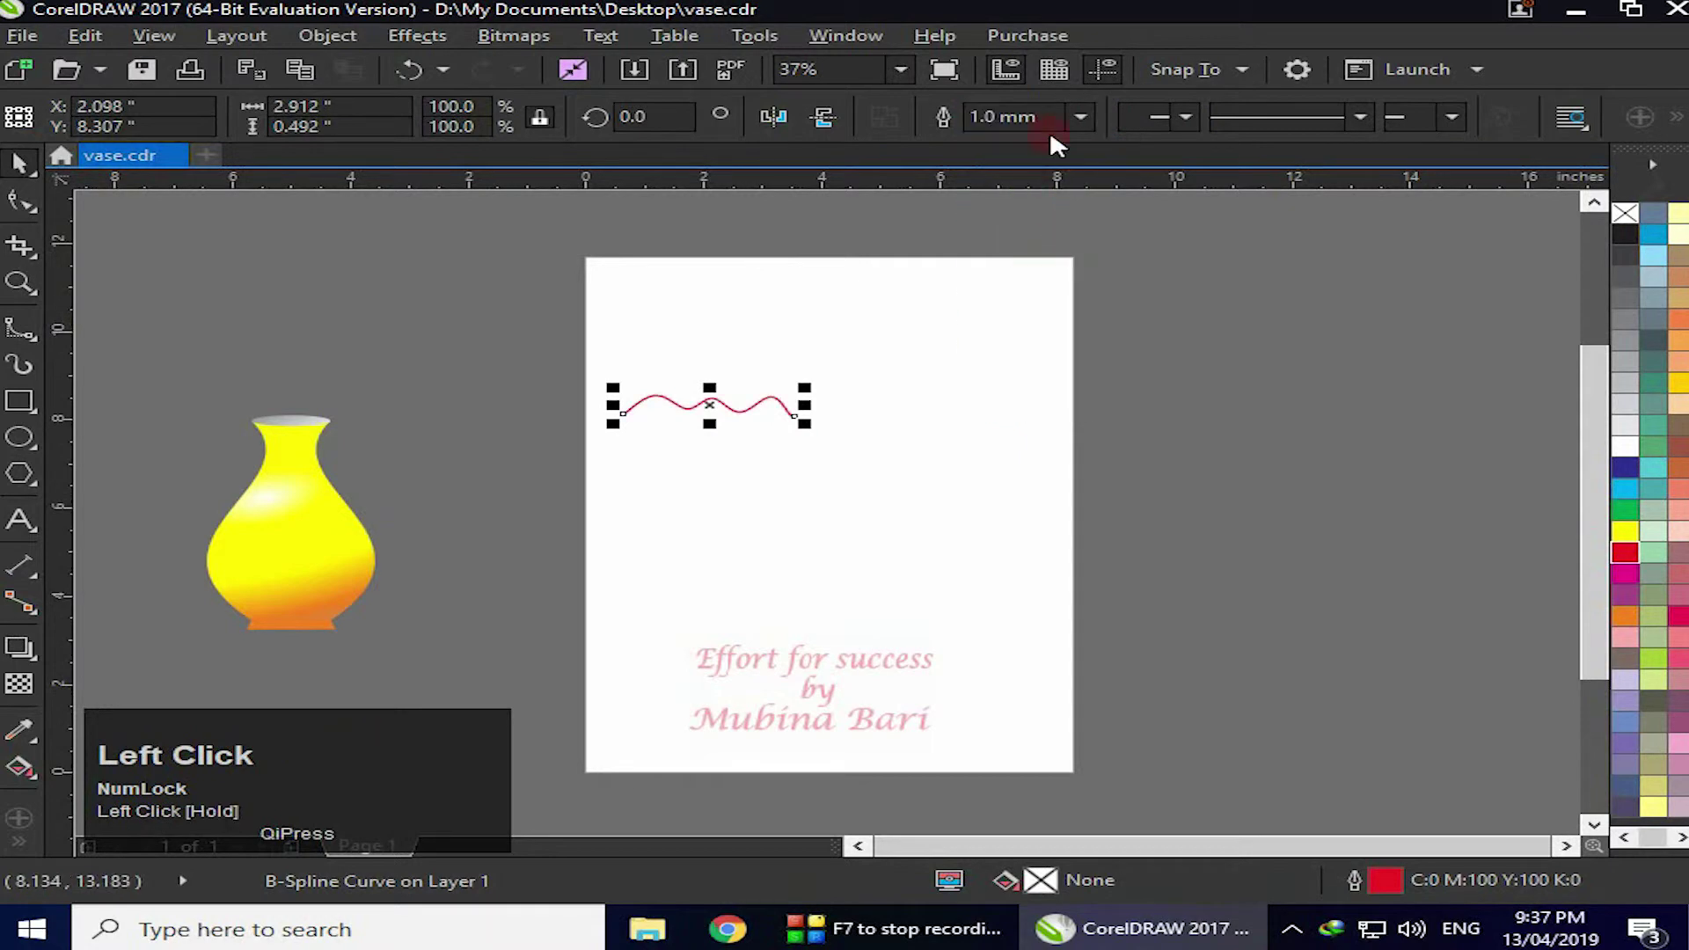
pyautogui.click(1081, 116)
pyautogui.click(1043, 312)
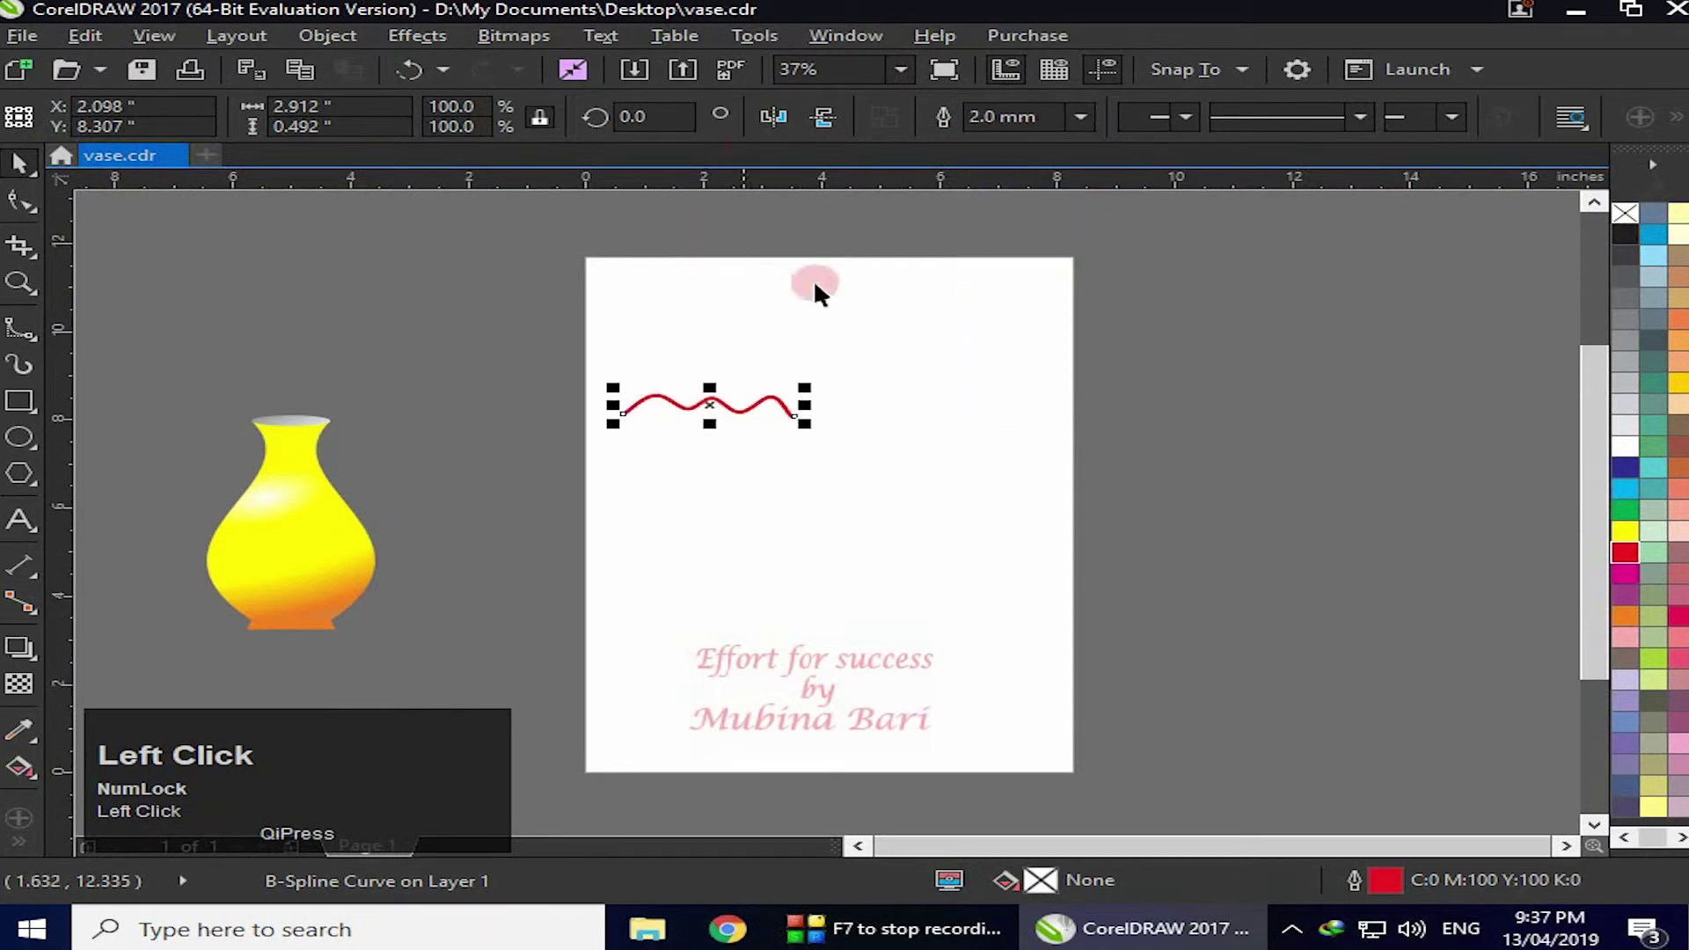
# - Place the wavy curve's rotation centre just beyond its left end and rotate a copy about 11.5° clockwise around it
pyautogui.click(710, 404)
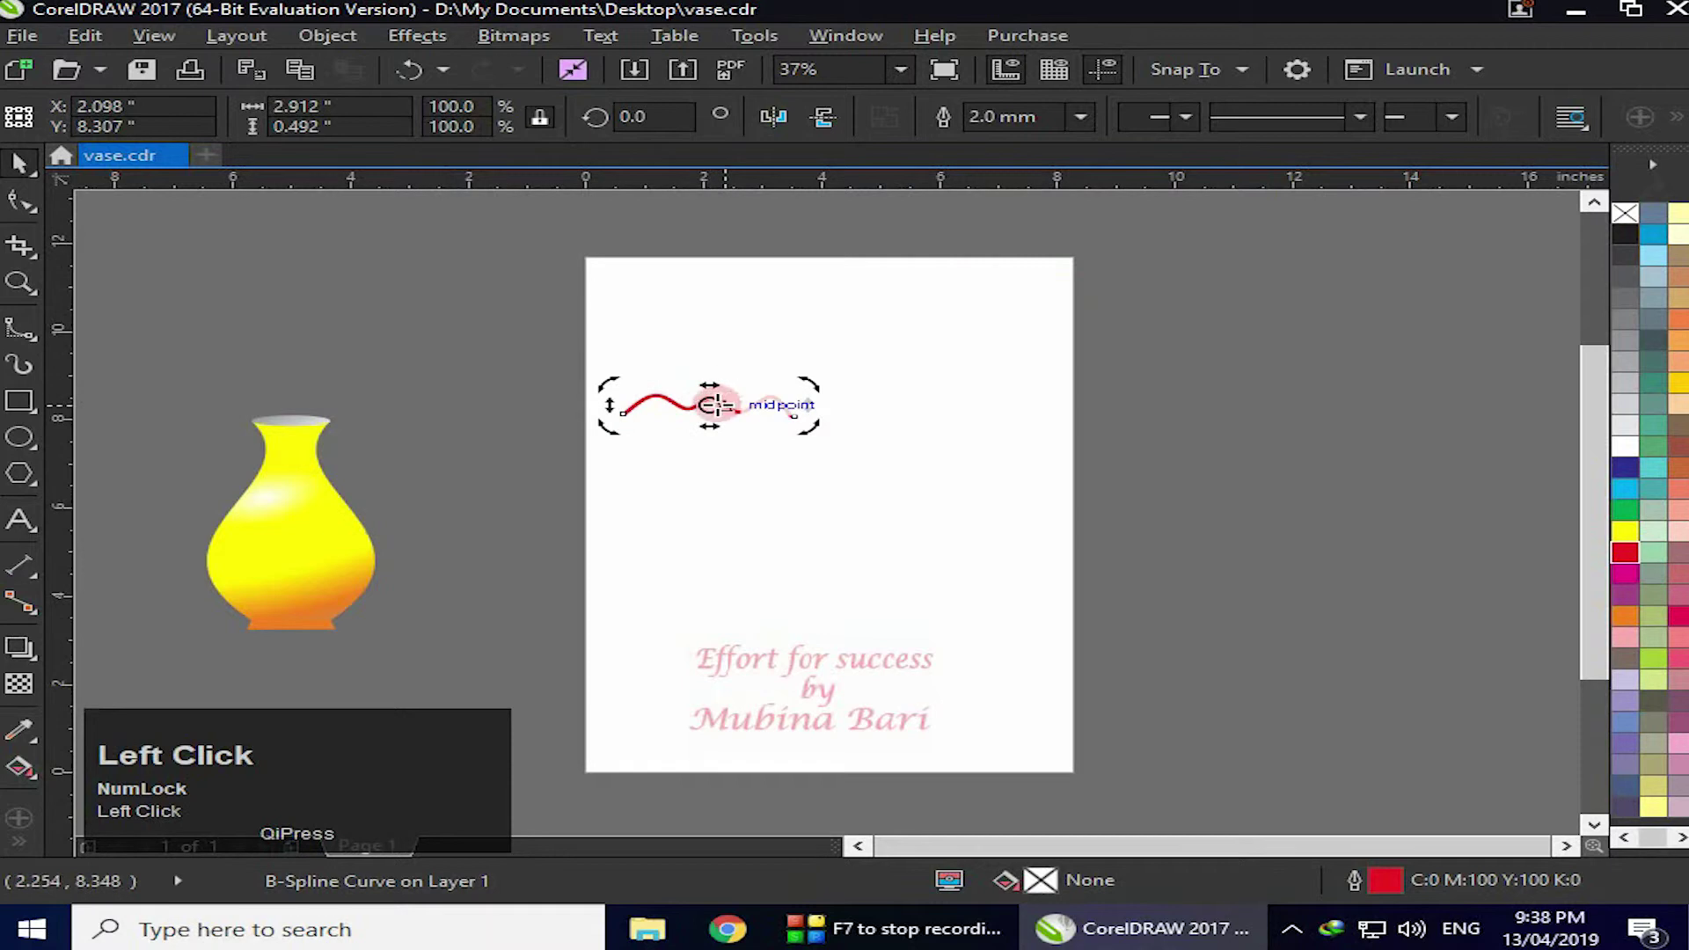
pyautogui.moveTo(710, 404); pyautogui.dragTo(599, 409)
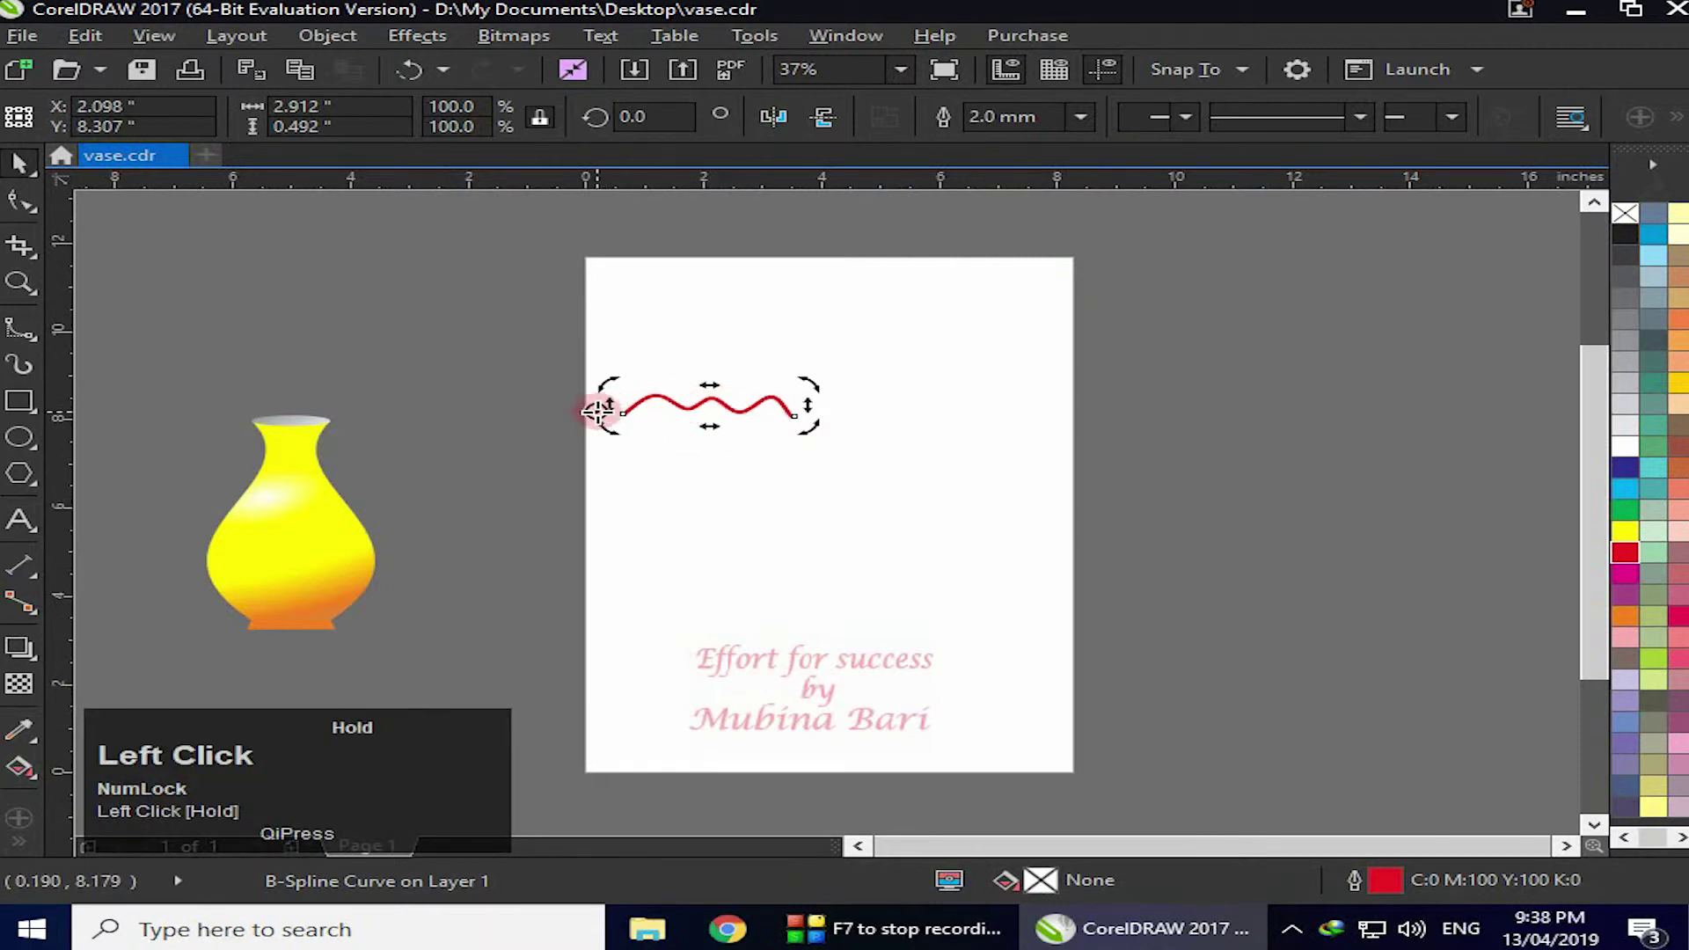
pyautogui.moveTo(802, 388); pyautogui.dragTo(799, 428)
pyautogui.rightClick(800, 428)
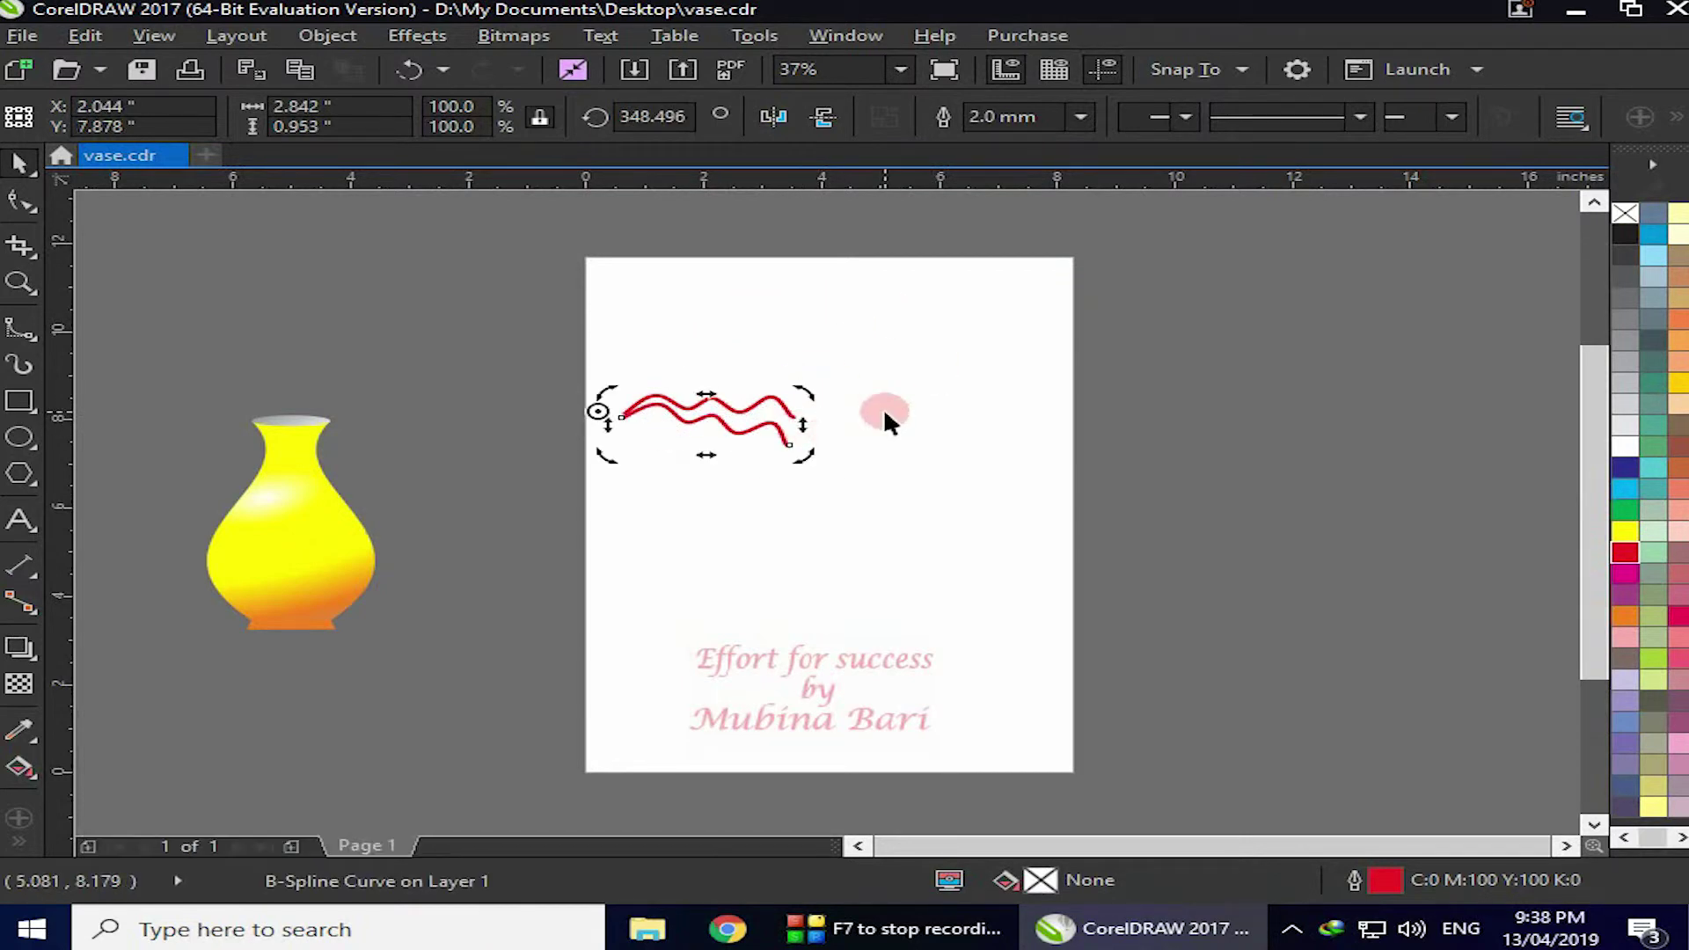
# - Repeat the rotated duplication of the wavy curve until the copies form a dense, complete radial pattern
pyautogui.hotkey('ctrl', 'd')
pyautogui.hotkey('ctrl', 'd')
pyautogui.hotkey('ctrl', 'd')
pyautogui.hotkey('ctrl', 'd')
pyautogui.hotkey('ctrl', 'd')
pyautogui.hotkey('ctrl', 'd')
pyautogui.hotkey('ctrl', 'd')
pyautogui.hotkey('ctrl', 'd')
pyautogui.hotkey('ctrl', 'd')
pyautogui.hotkey('ctrl', 'd')
pyautogui.hotkey('ctrl', 'd')
pyautogui.hotkey('ctrl', 'd')
pyautogui.hotkey('ctrl', 'd')
pyautogui.hotkey('ctrl', 'd')
pyautogui.hotkey('ctrl', 'd')
pyautogui.hotkey('ctrl', 'd')
pyautogui.hotkey('ctrl', 'd')
pyautogui.hotkey('ctrl', 'd')
pyautogui.hotkey('ctrl', 'd')
pyautogui.hotkey('ctrl', 'd')
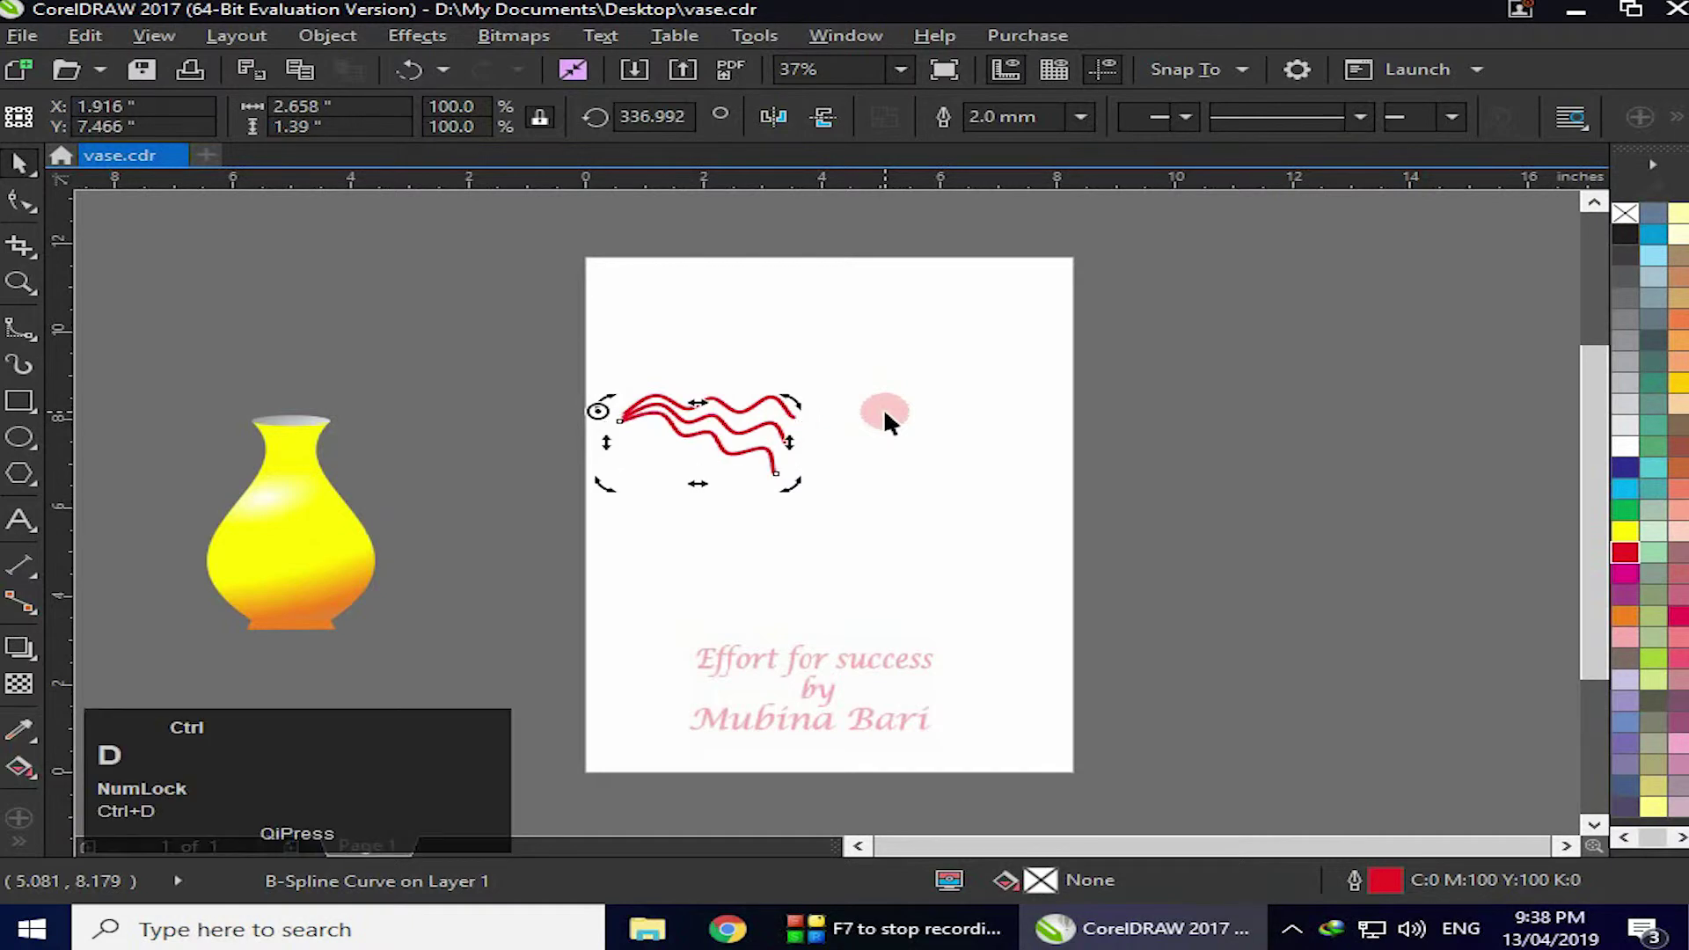
pyautogui.hotkey('ctrl', 'd')
pyautogui.hotkey('ctrl', 'd')
pyautogui.hotkey('ctrl', 'd')
pyautogui.hotkey('ctrl', 'd')
pyautogui.hotkey('ctrl', 'd')
pyautogui.hotkey('ctrl', 'd')
pyautogui.hotkey('ctrl', 'd')
pyautogui.hotkey('ctrl', 'd')
pyautogui.hotkey('ctrl', 'd')
pyautogui.hotkey('ctrl', 'd')
pyautogui.hotkey('ctrl', 'd')
pyautogui.hotkey('ctrl', 'd')
pyautogui.hotkey('ctrl', 'd')
pyautogui.hotkey('ctrl', 'd')
pyautogui.hotkey('ctrl', 'd')
pyautogui.hotkey('ctrl', 'd')
pyautogui.hotkey('ctrl', 'd')
pyautogui.hotkey('ctrl', 'd')
pyautogui.hotkey('ctrl', 'd')
pyautogui.hotkey('ctrl', 'd')
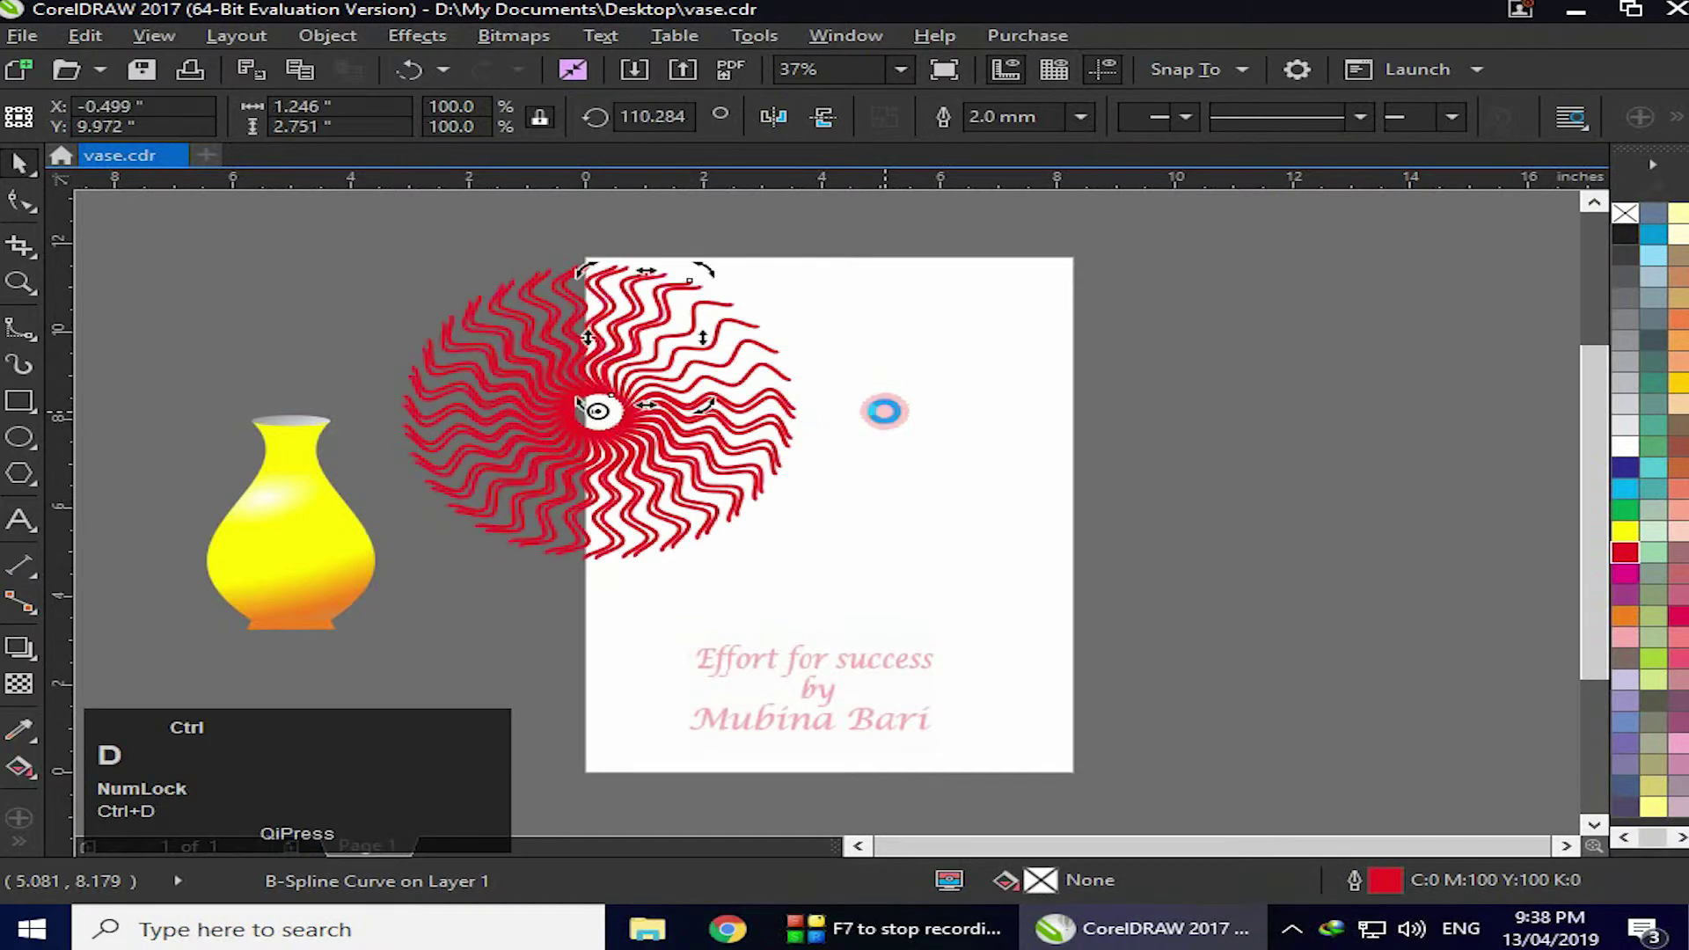
pyautogui.hotkey('ctrl', 'd')
pyautogui.hotkey('ctrl', 'd')
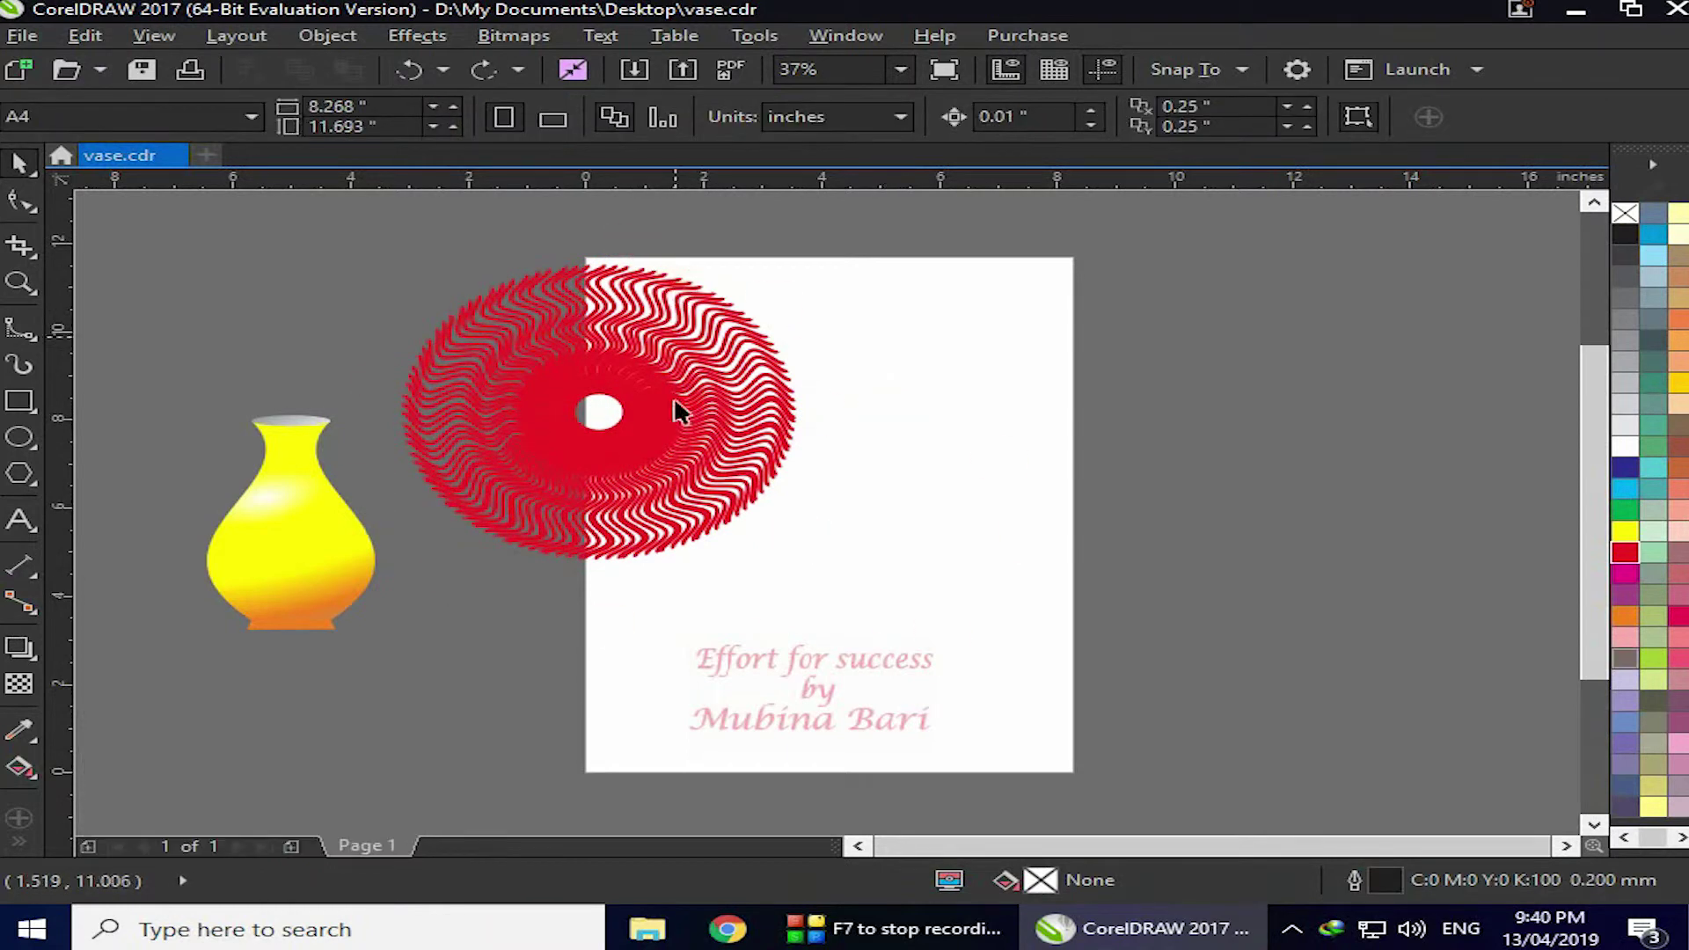
# - Delete the red radial pattern
pyautogui.click(508, 447)
pyautogui.press('Delete')
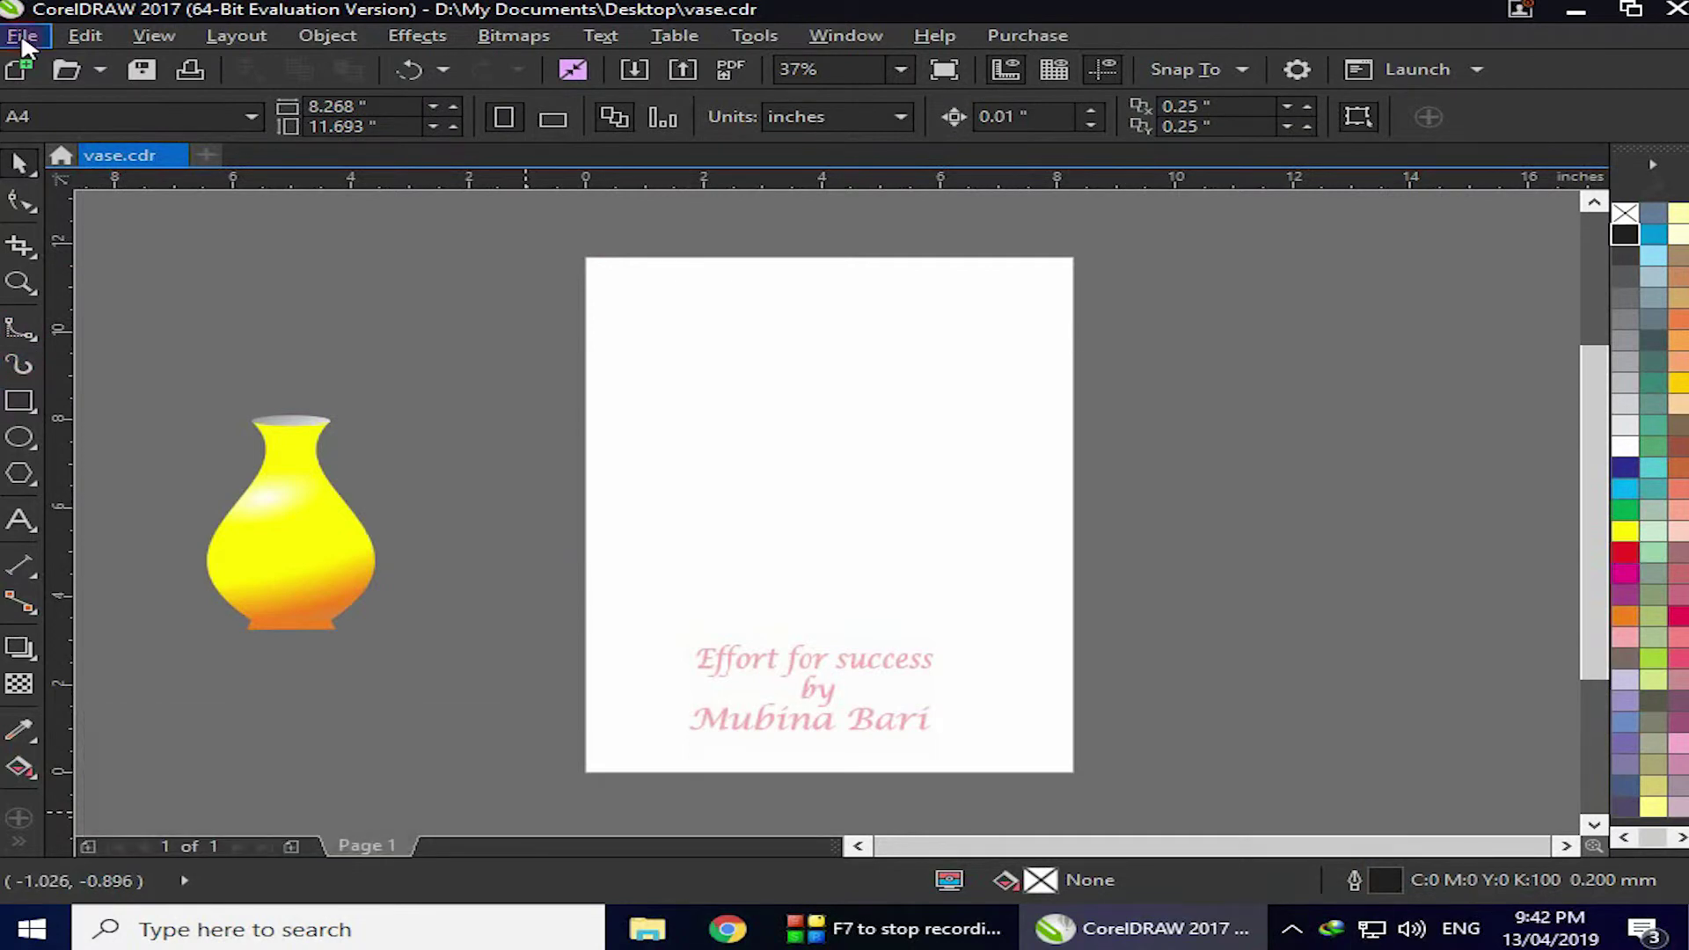
# - Import the woman's portrait photo at about 4.2 × 6.3 in and place it above the text on the page
pyautogui.click(22, 35)
pyautogui.click(70, 423)
pyautogui.click(1148, 488)
pyautogui.click(1080, 688)
pyautogui.moveTo(880, 335); pyautogui.dragTo(1100, 506)
pyautogui.moveTo(938, 475); pyautogui.dragTo(812, 472)
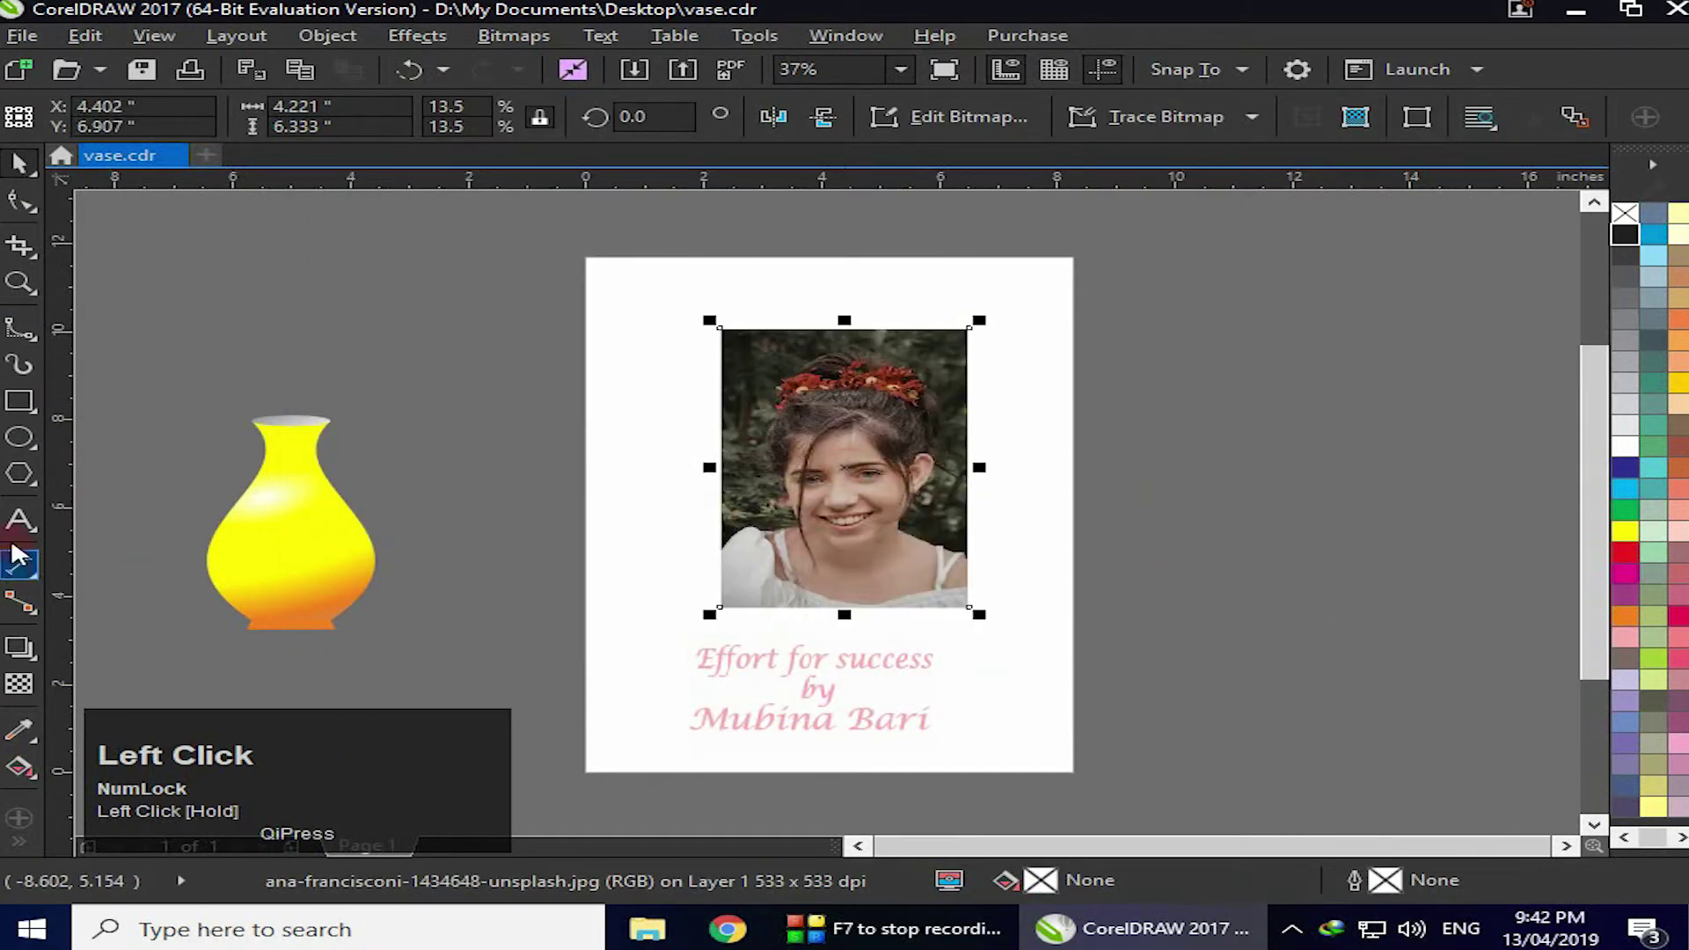
# - Draw a rectangle exactly covering the photo and fill it with the Retro Circles vector pattern
pyautogui.click(18, 407)
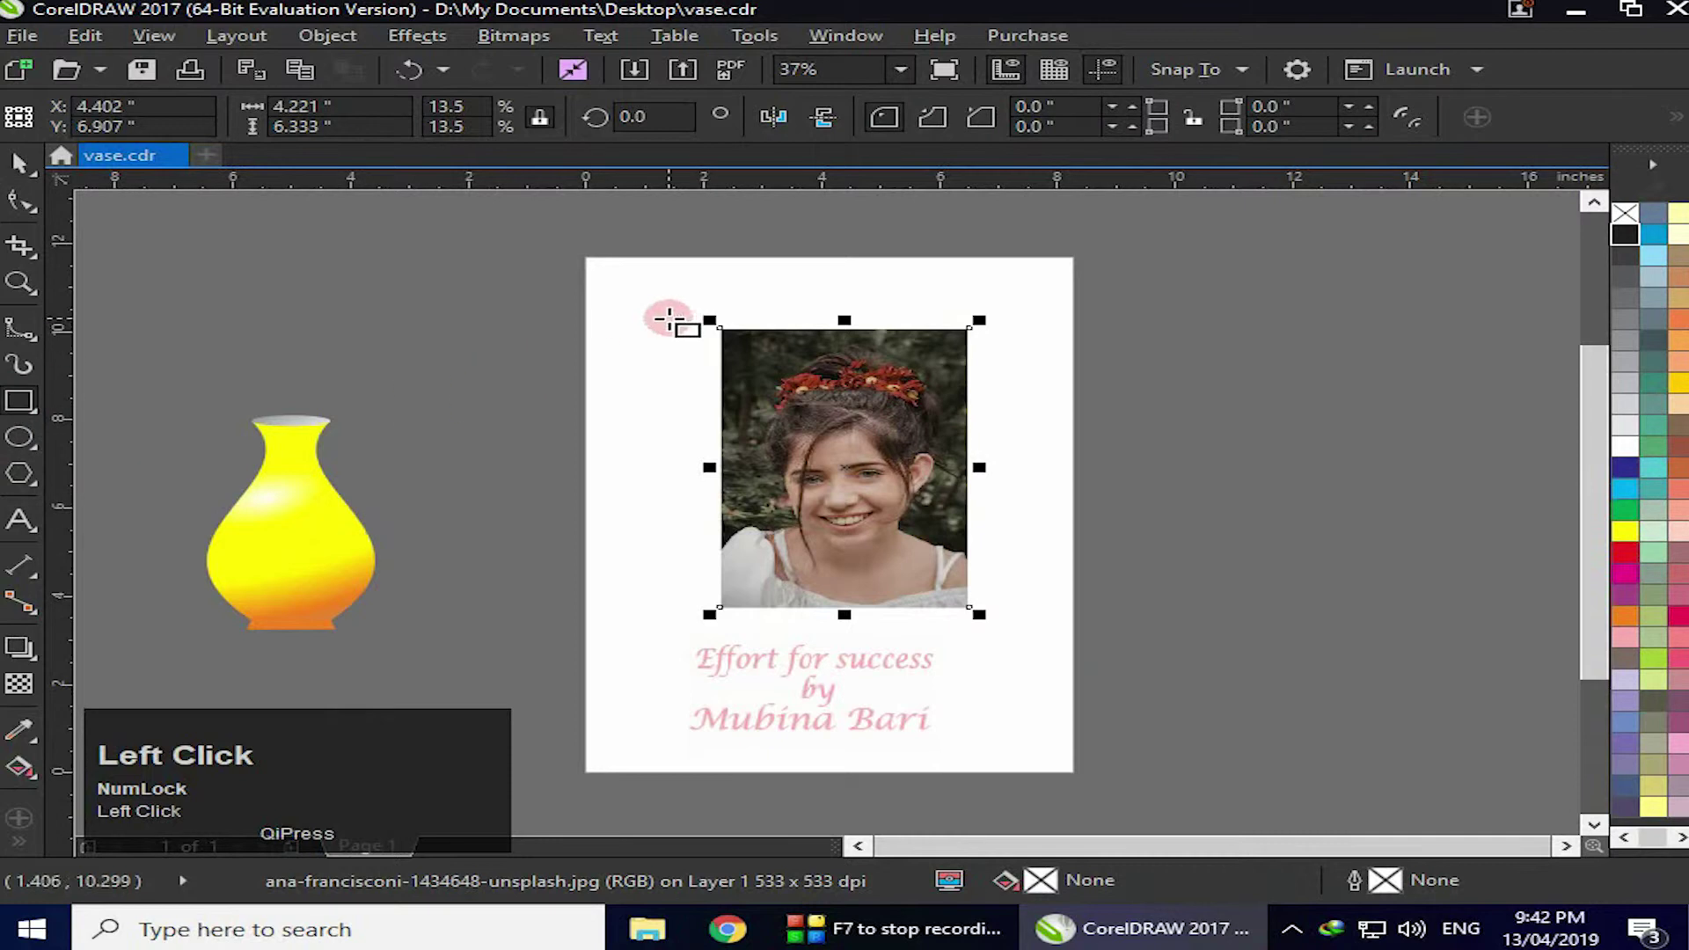
pyautogui.moveTo(720, 328); pyautogui.dragTo(969, 607)
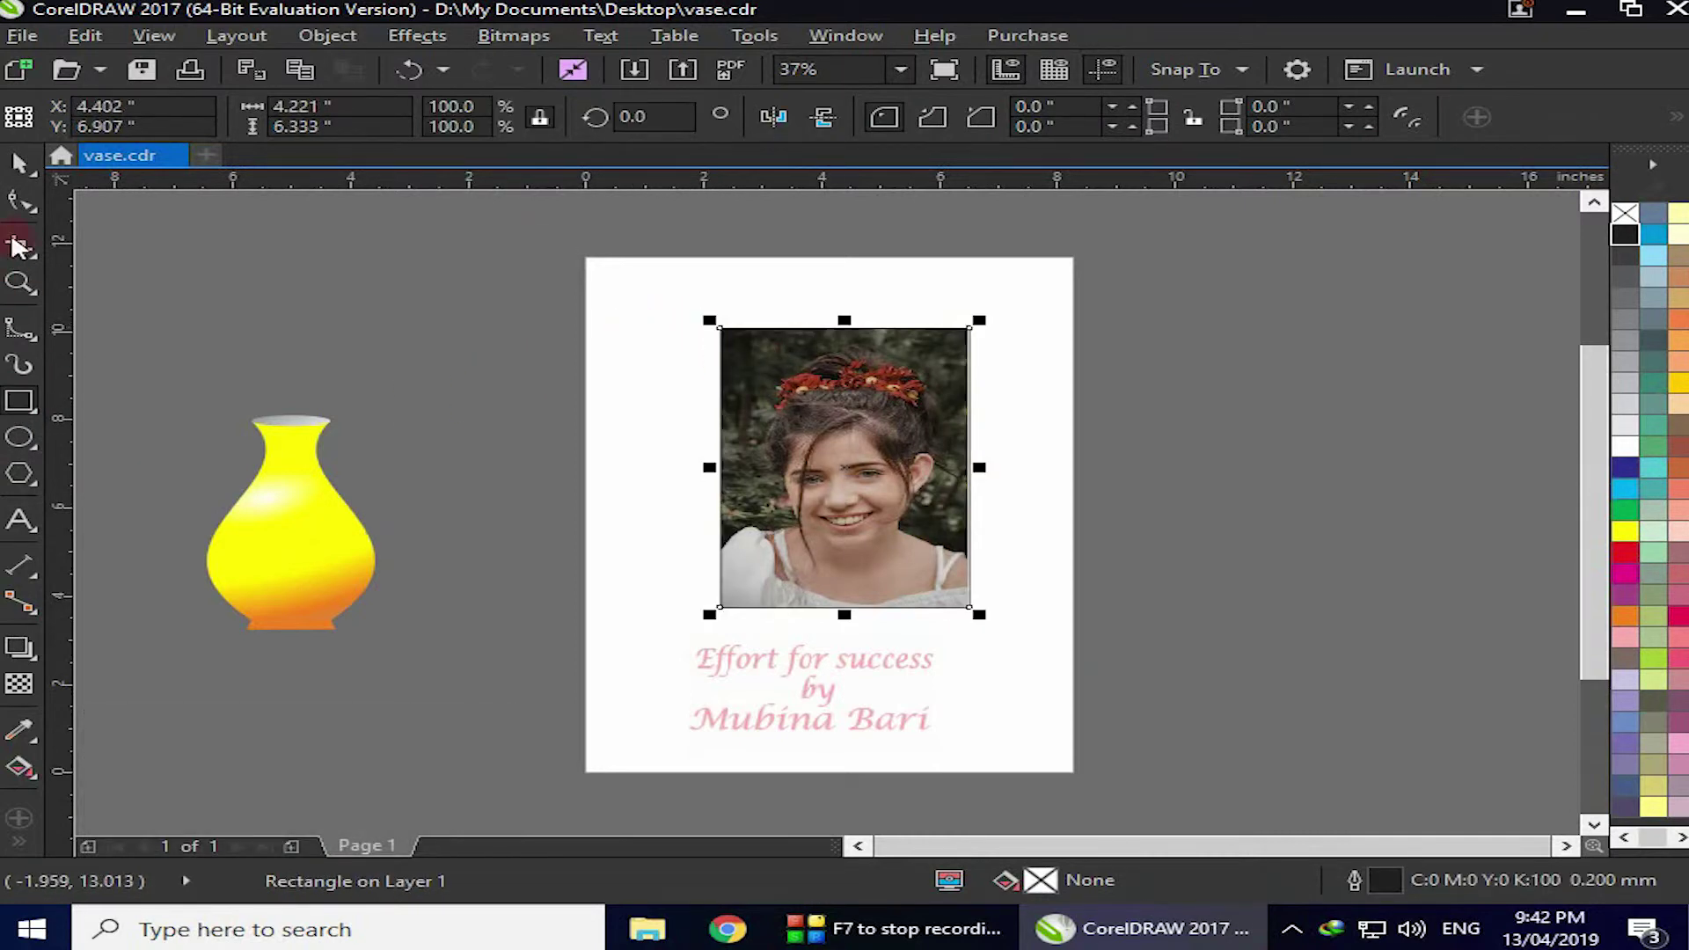
pyautogui.click(1626, 554)
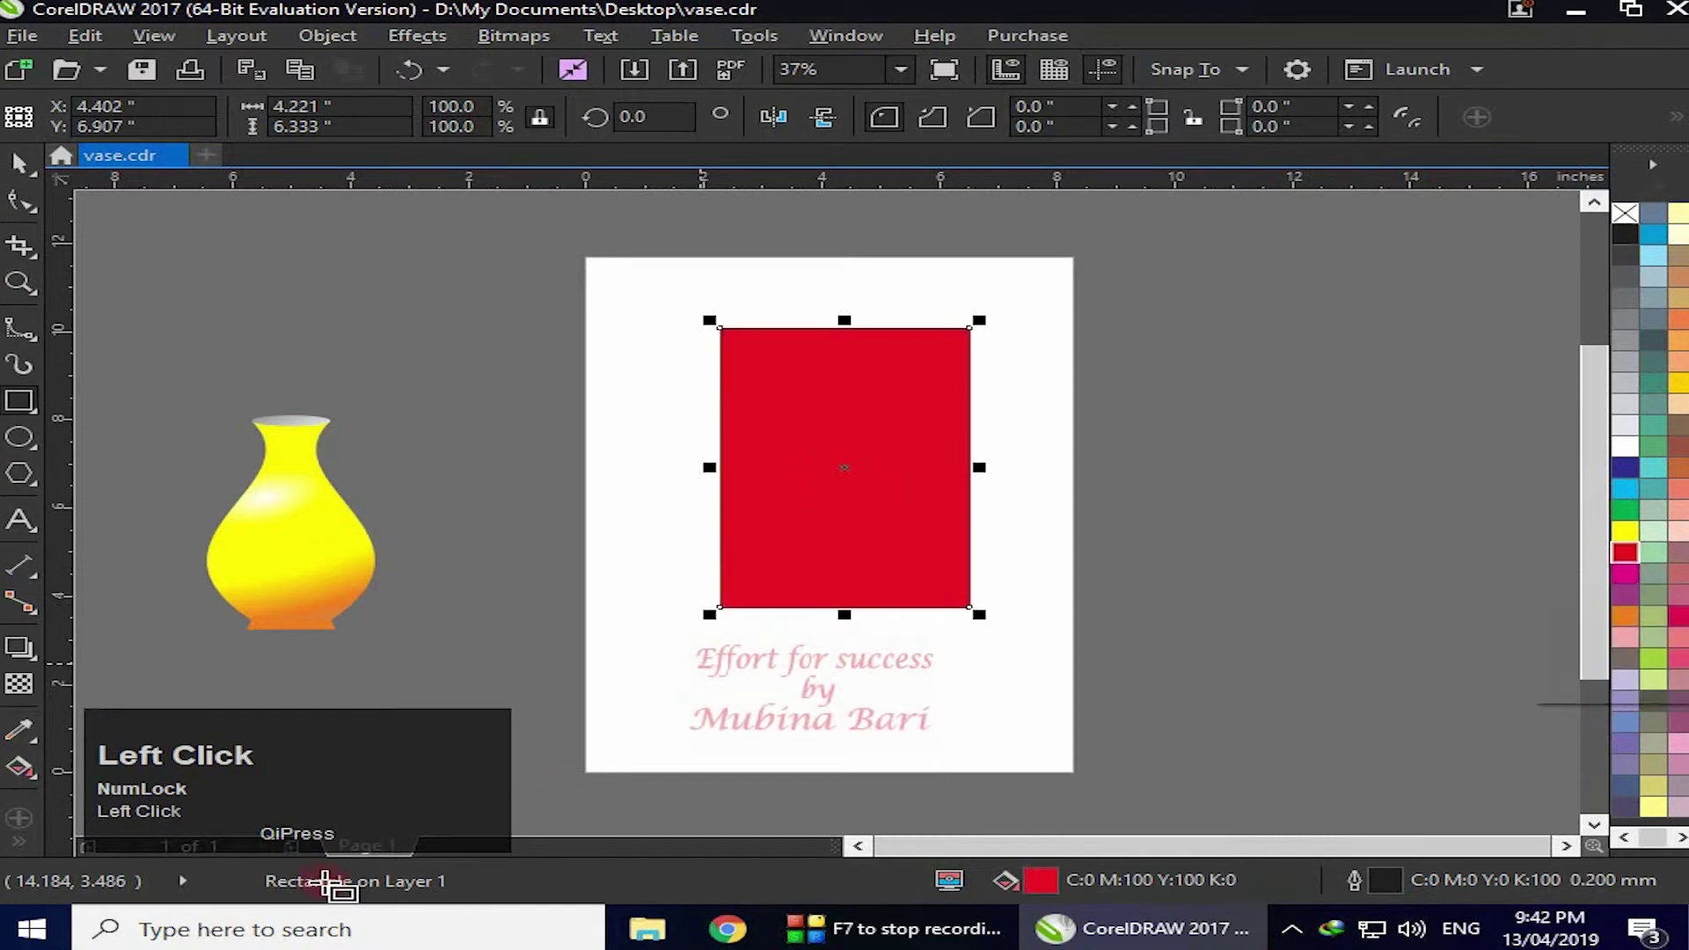
pyautogui.doubleClick(1041, 881)
pyautogui.click(416, 254)
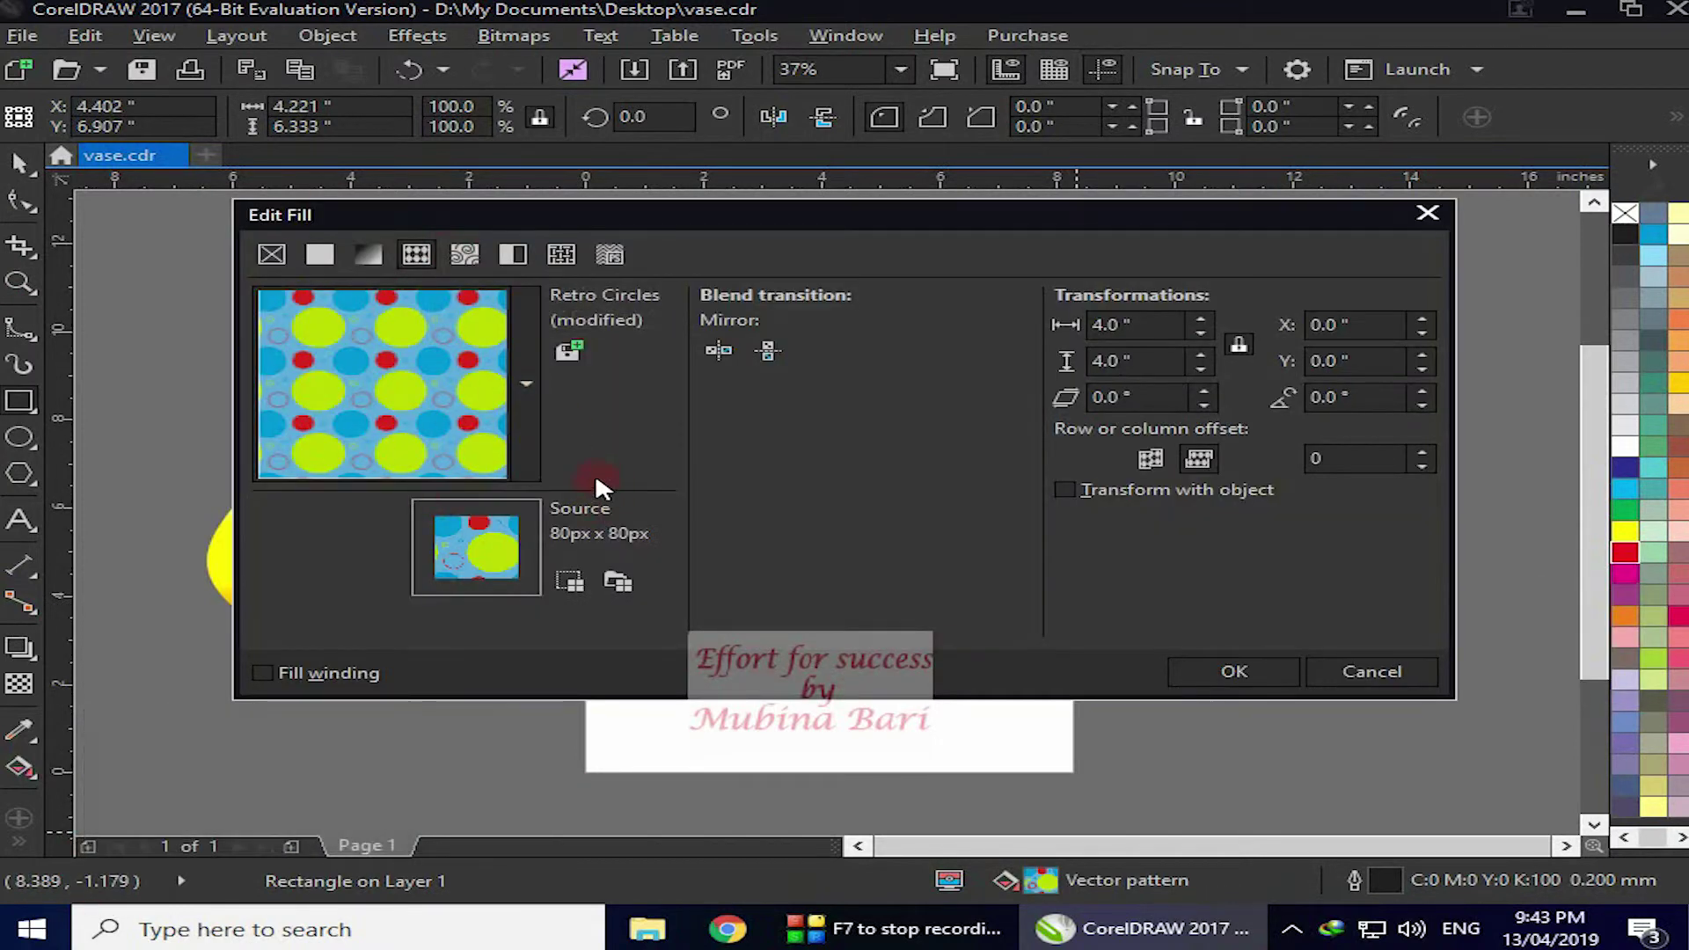
pyautogui.click(1234, 671)
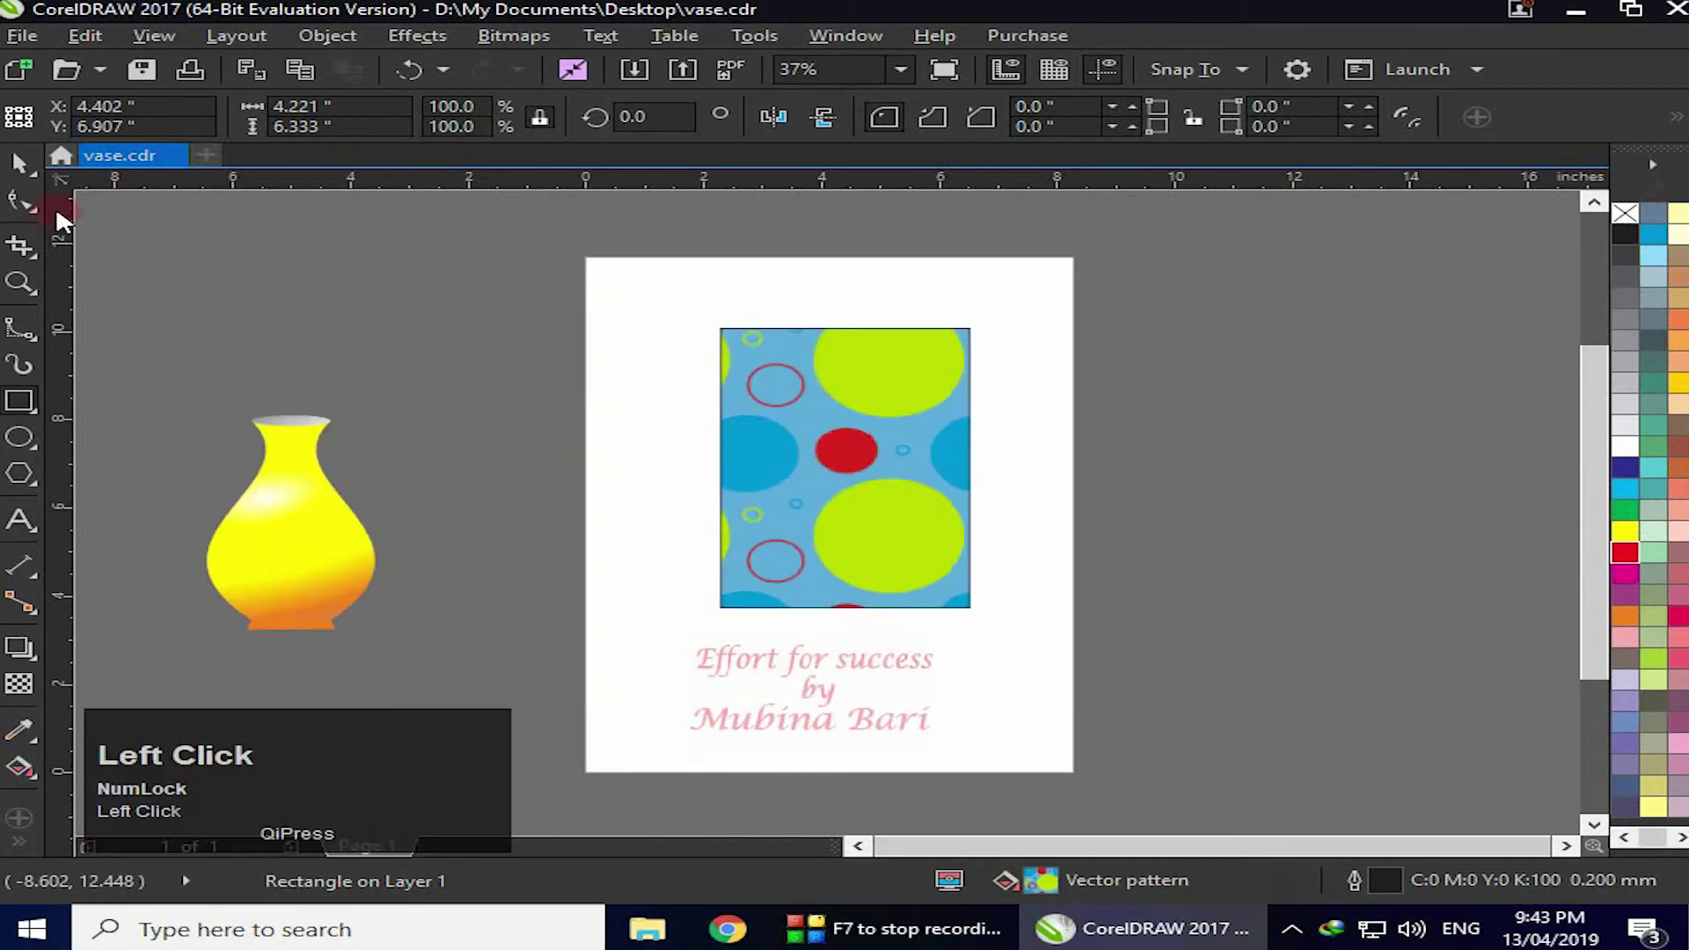
# - Draw a closed B-spline oval inside the patterned rectangle, using the rectangle's four corners as control points
pyautogui.click(15, 335)
pyautogui.click(728, 326)
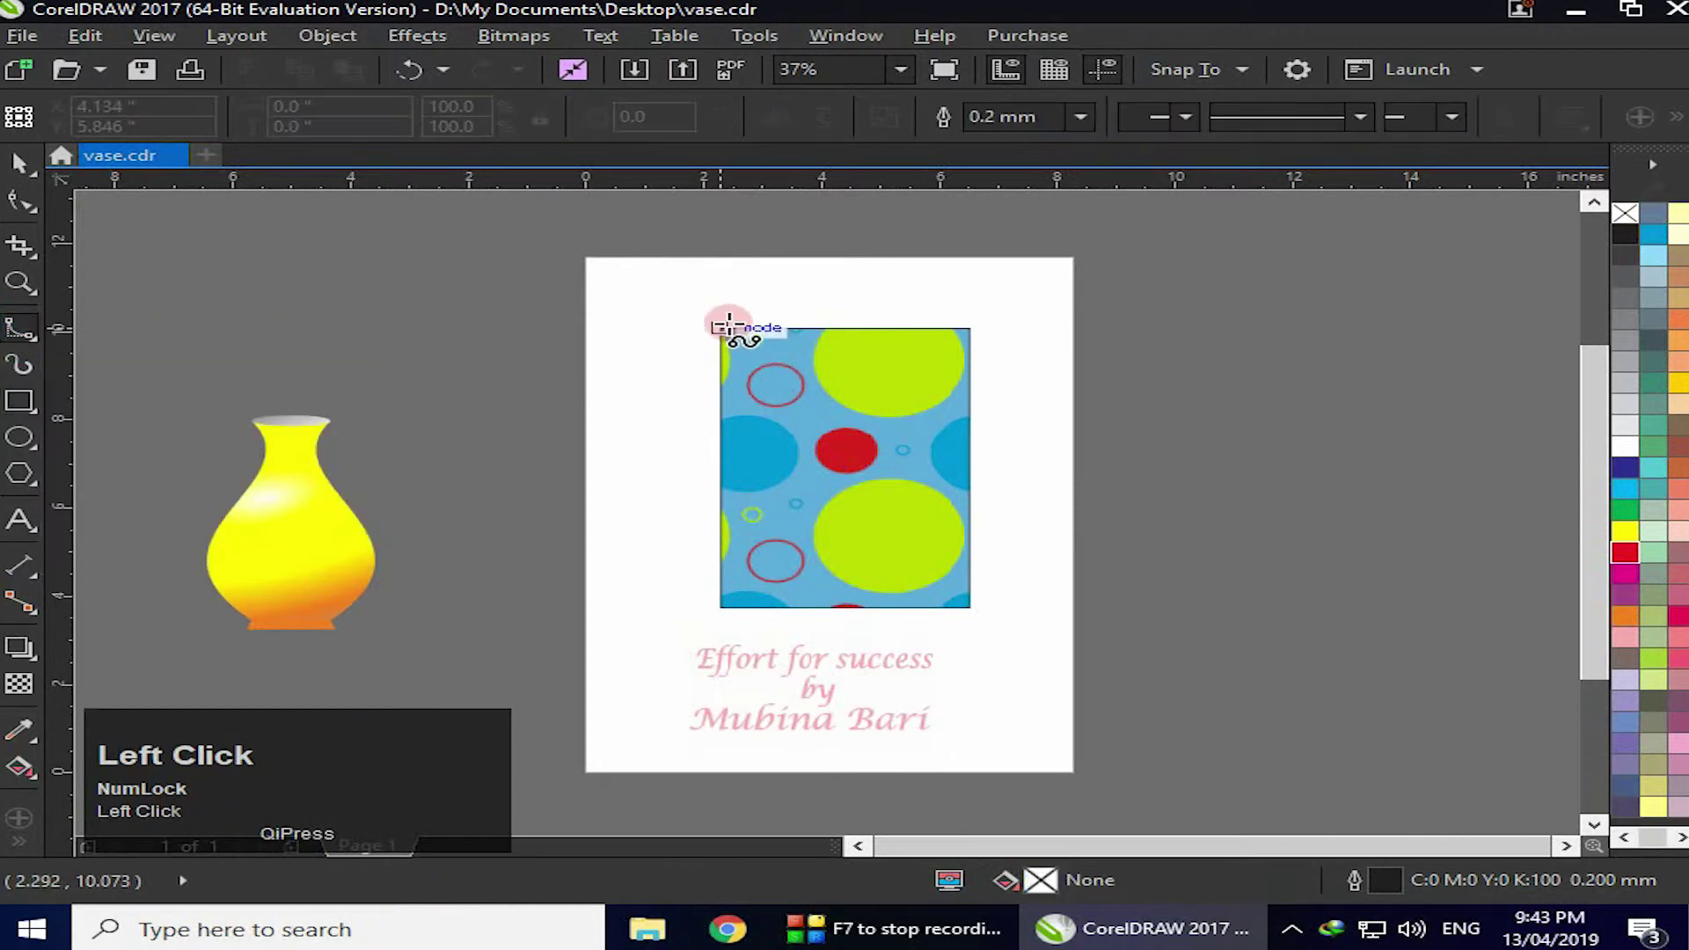
pyautogui.click(723, 328)
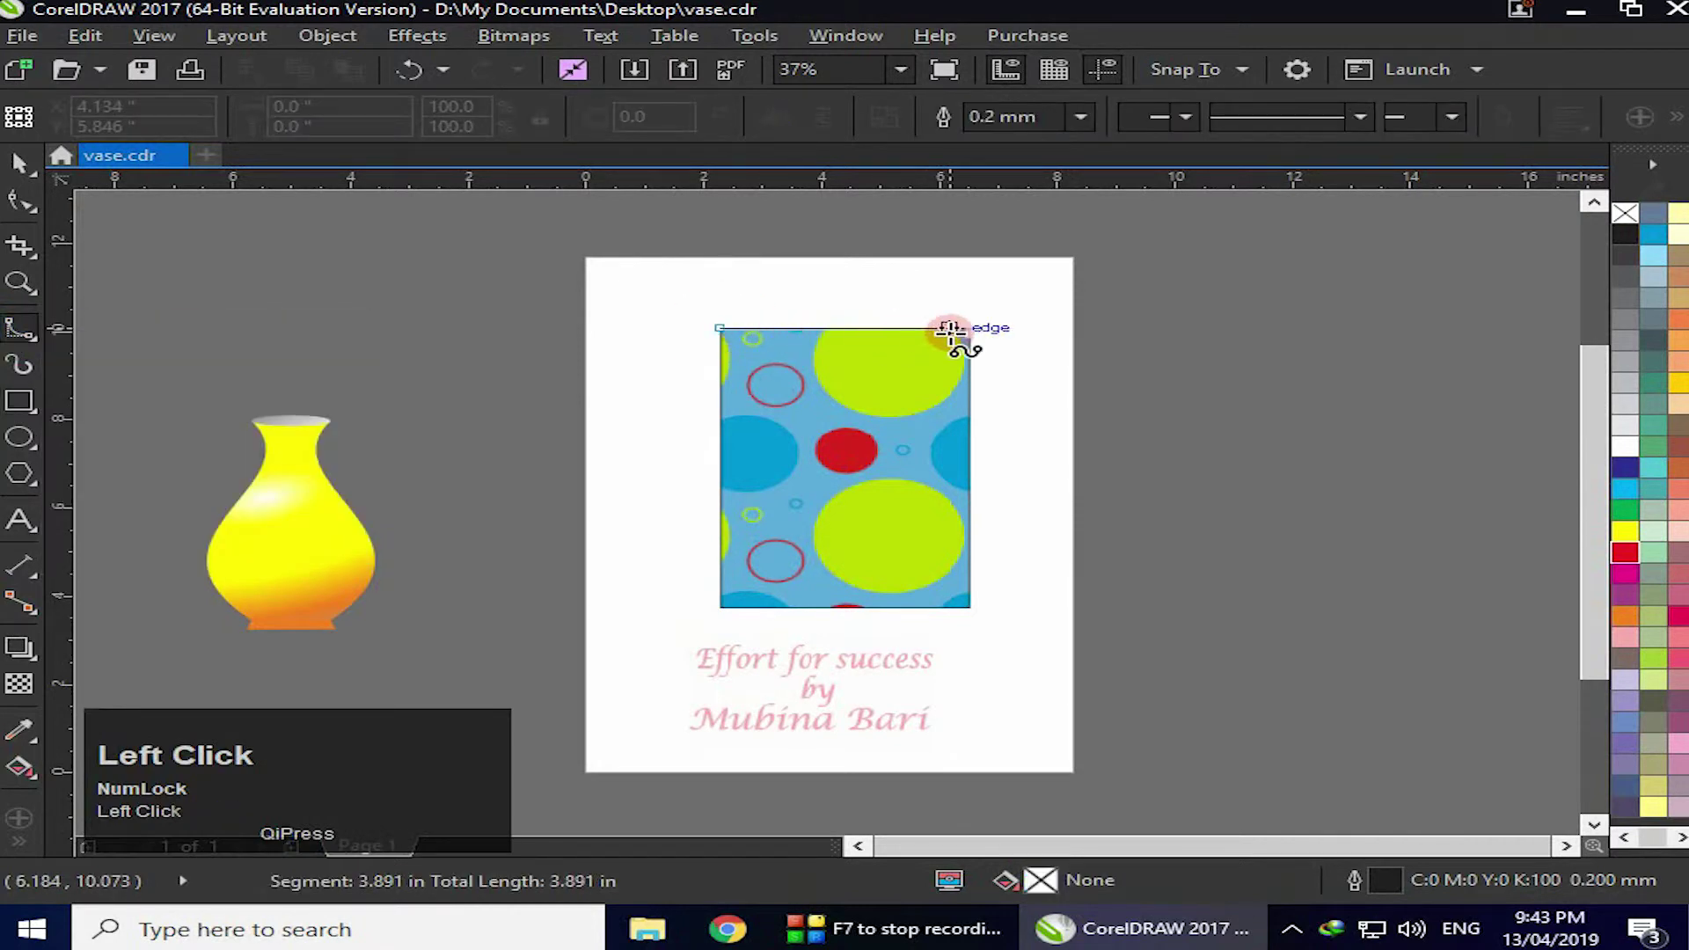
pyautogui.moveTo(965, 328); pyautogui.dragTo(967, 605)
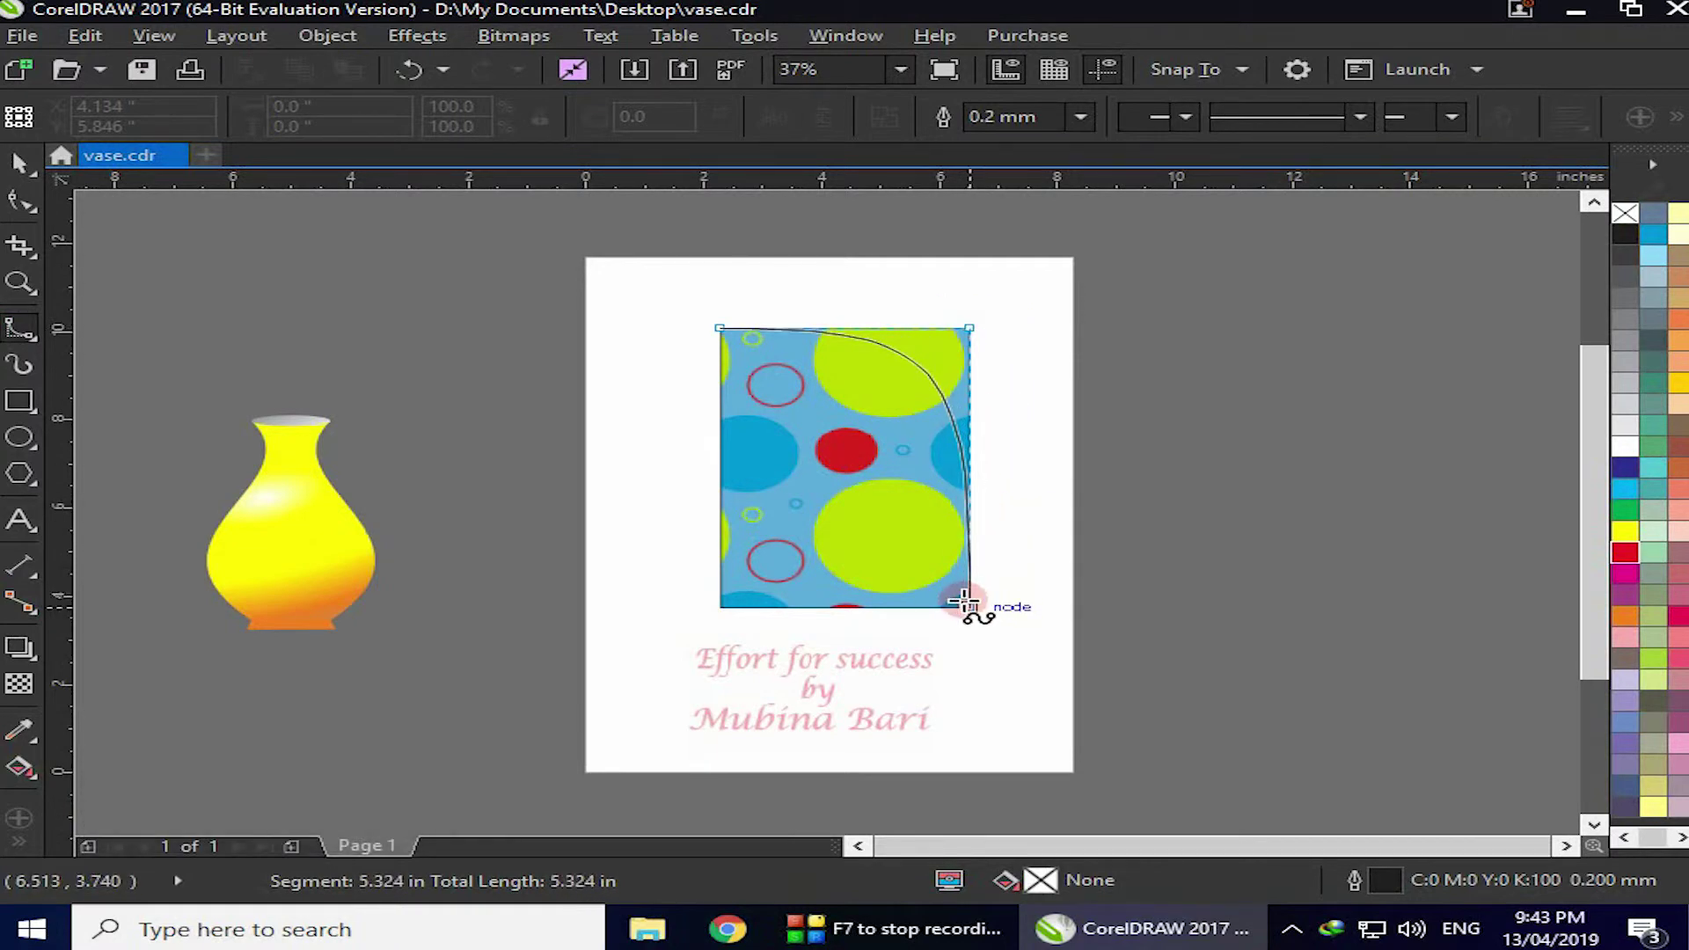
pyautogui.click(965, 605)
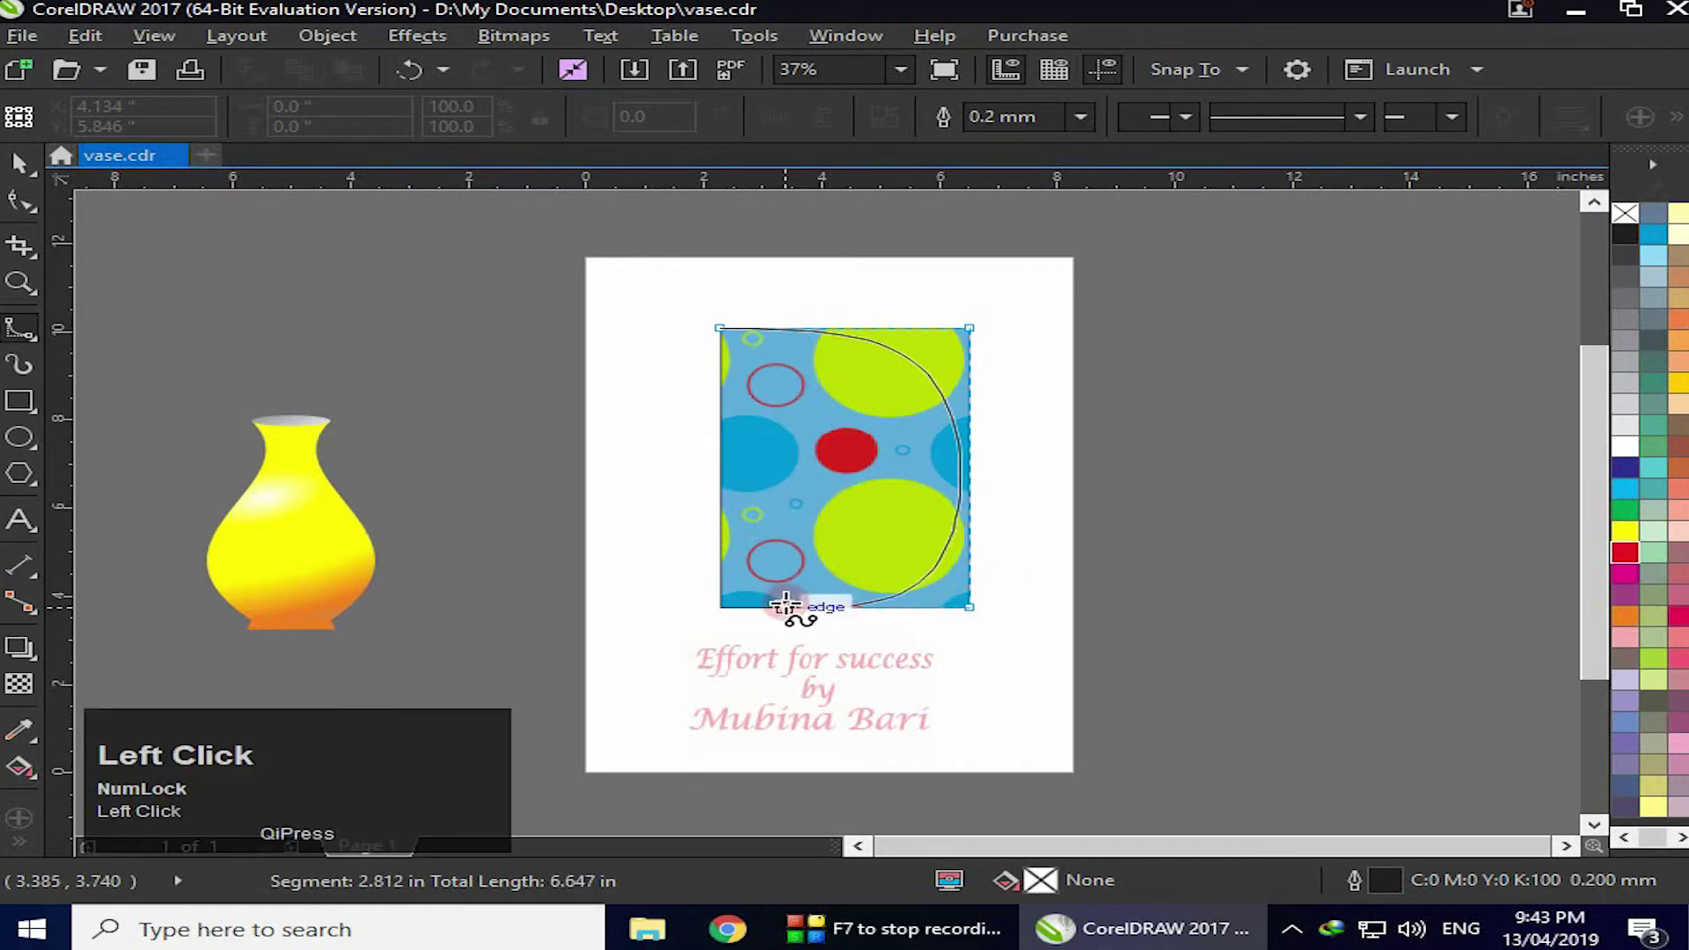
pyautogui.click(722, 605)
pyautogui.click(722, 331)
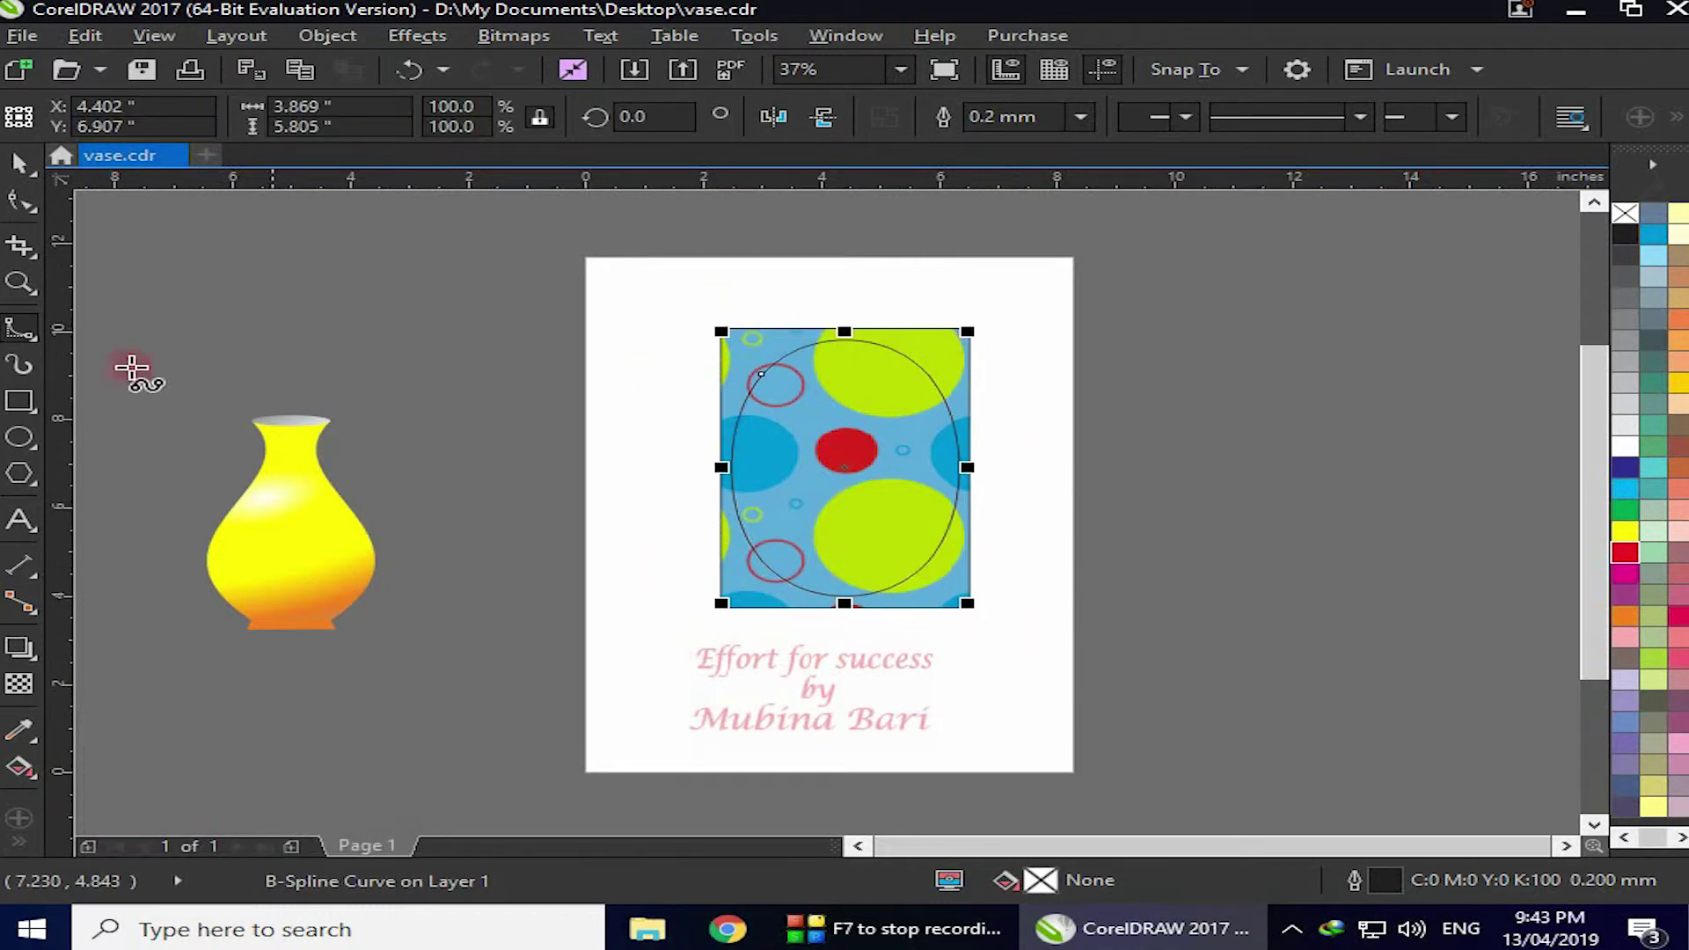
pyautogui.click(17, 161)
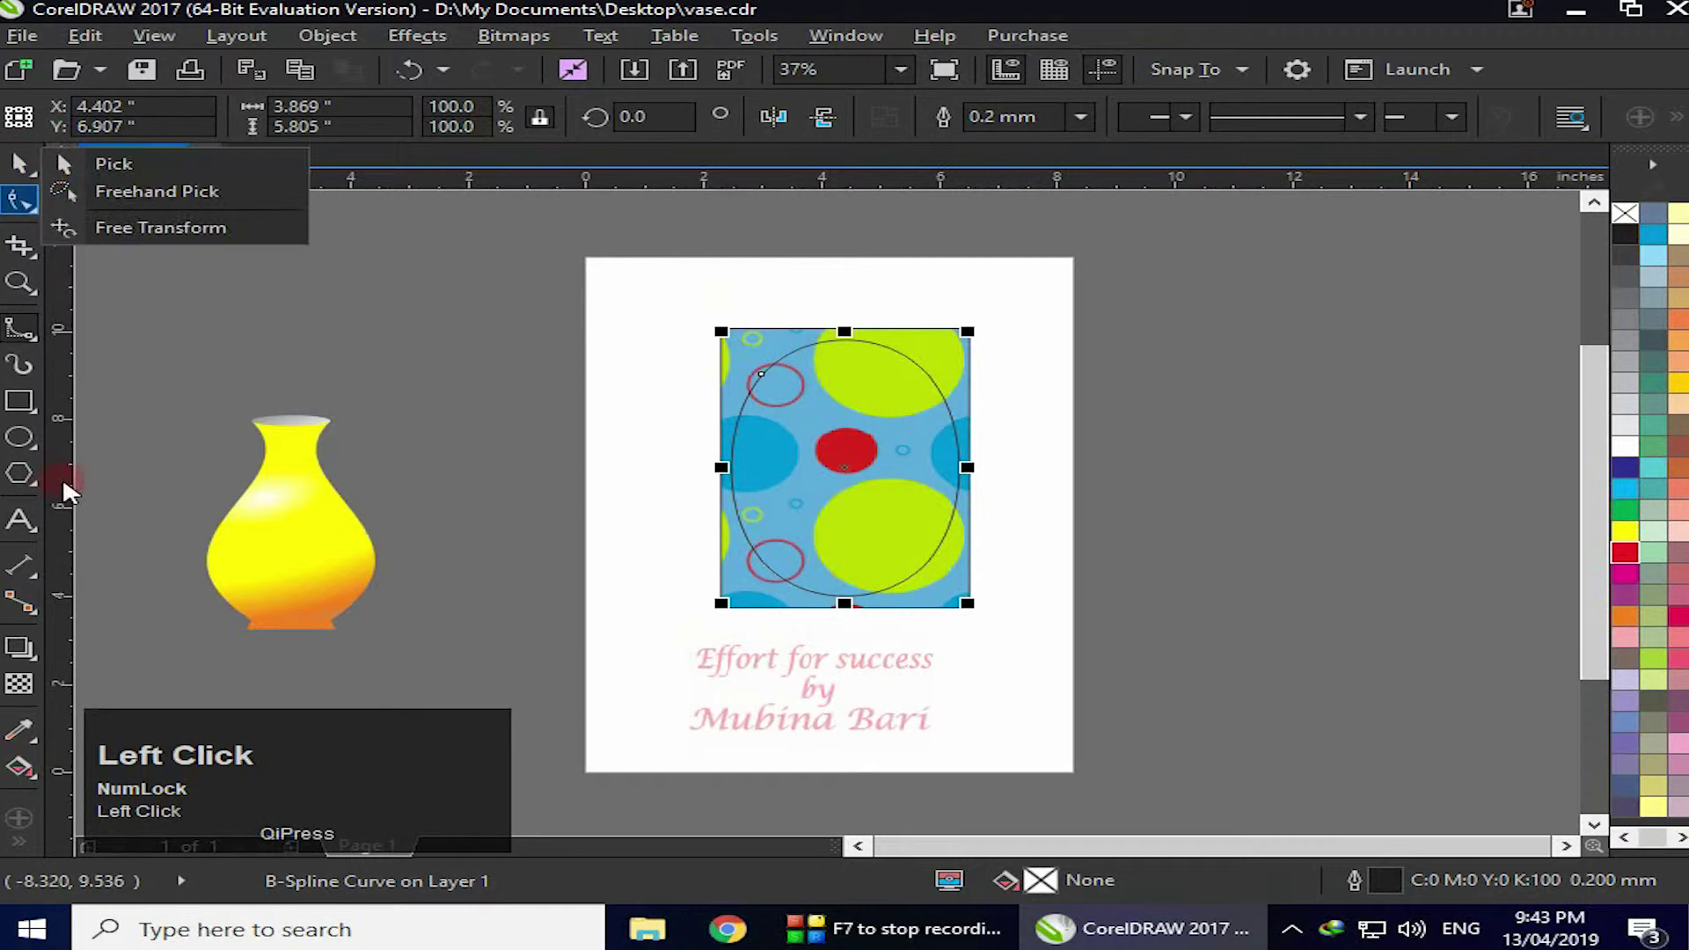
# - Cut the oval area out of the patterned rectangle with Simplify, using the overlying B-spline oval, to reveal the photo
pyautogui.click(931, 563)
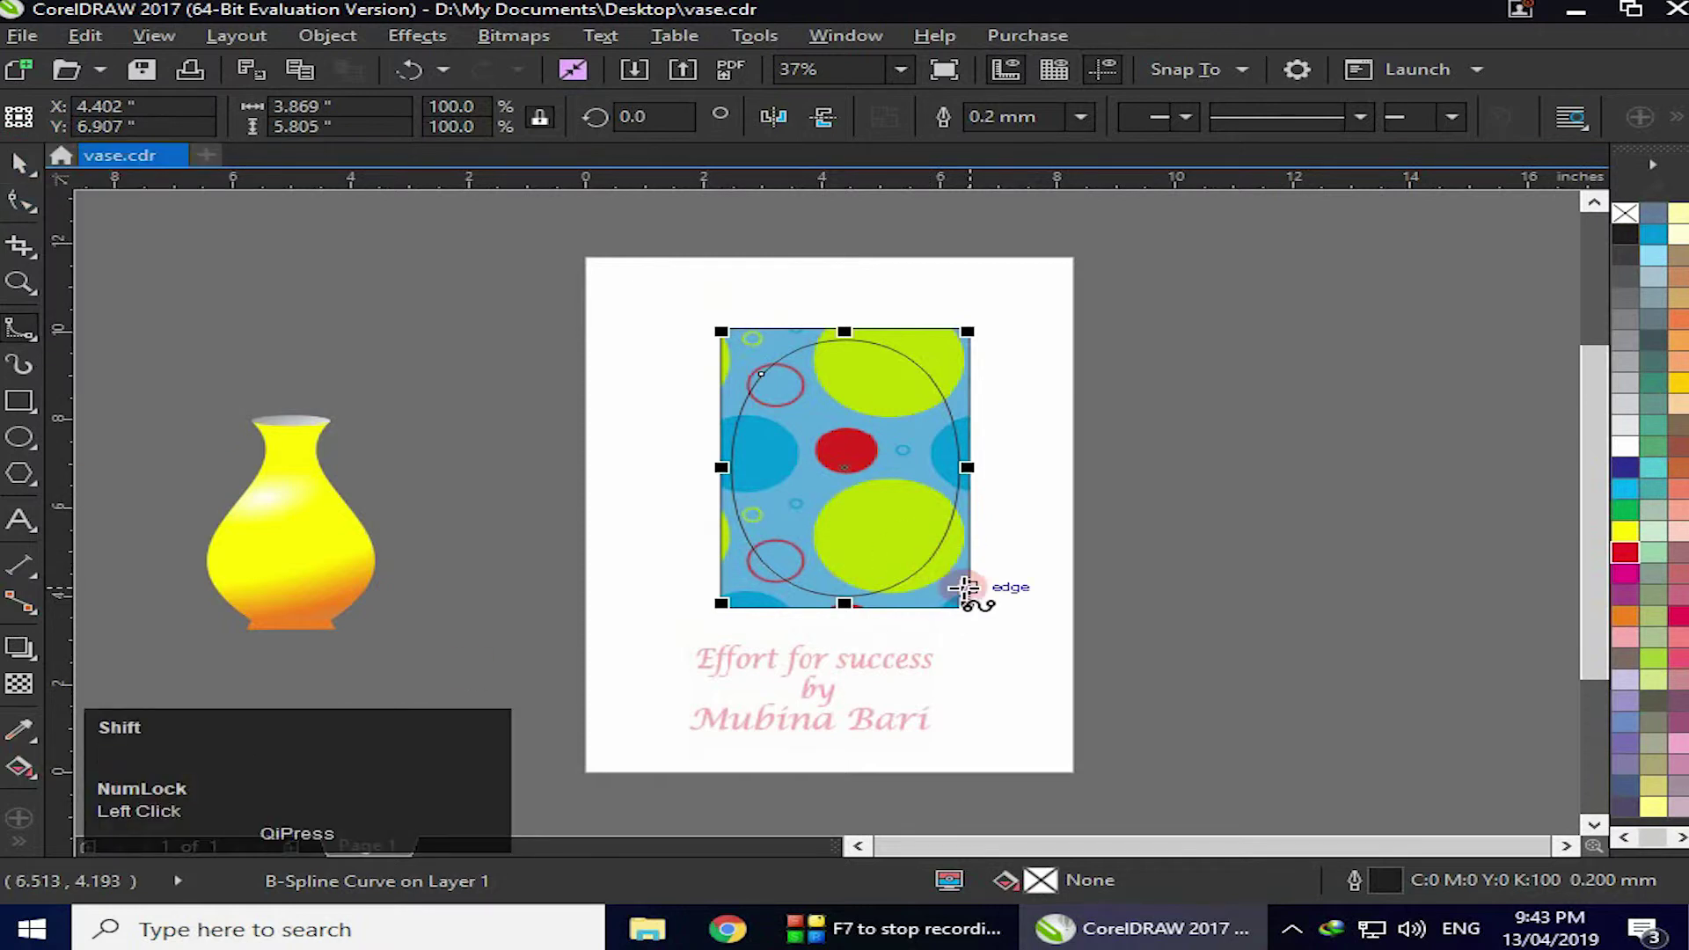
pyautogui.click(19, 161)
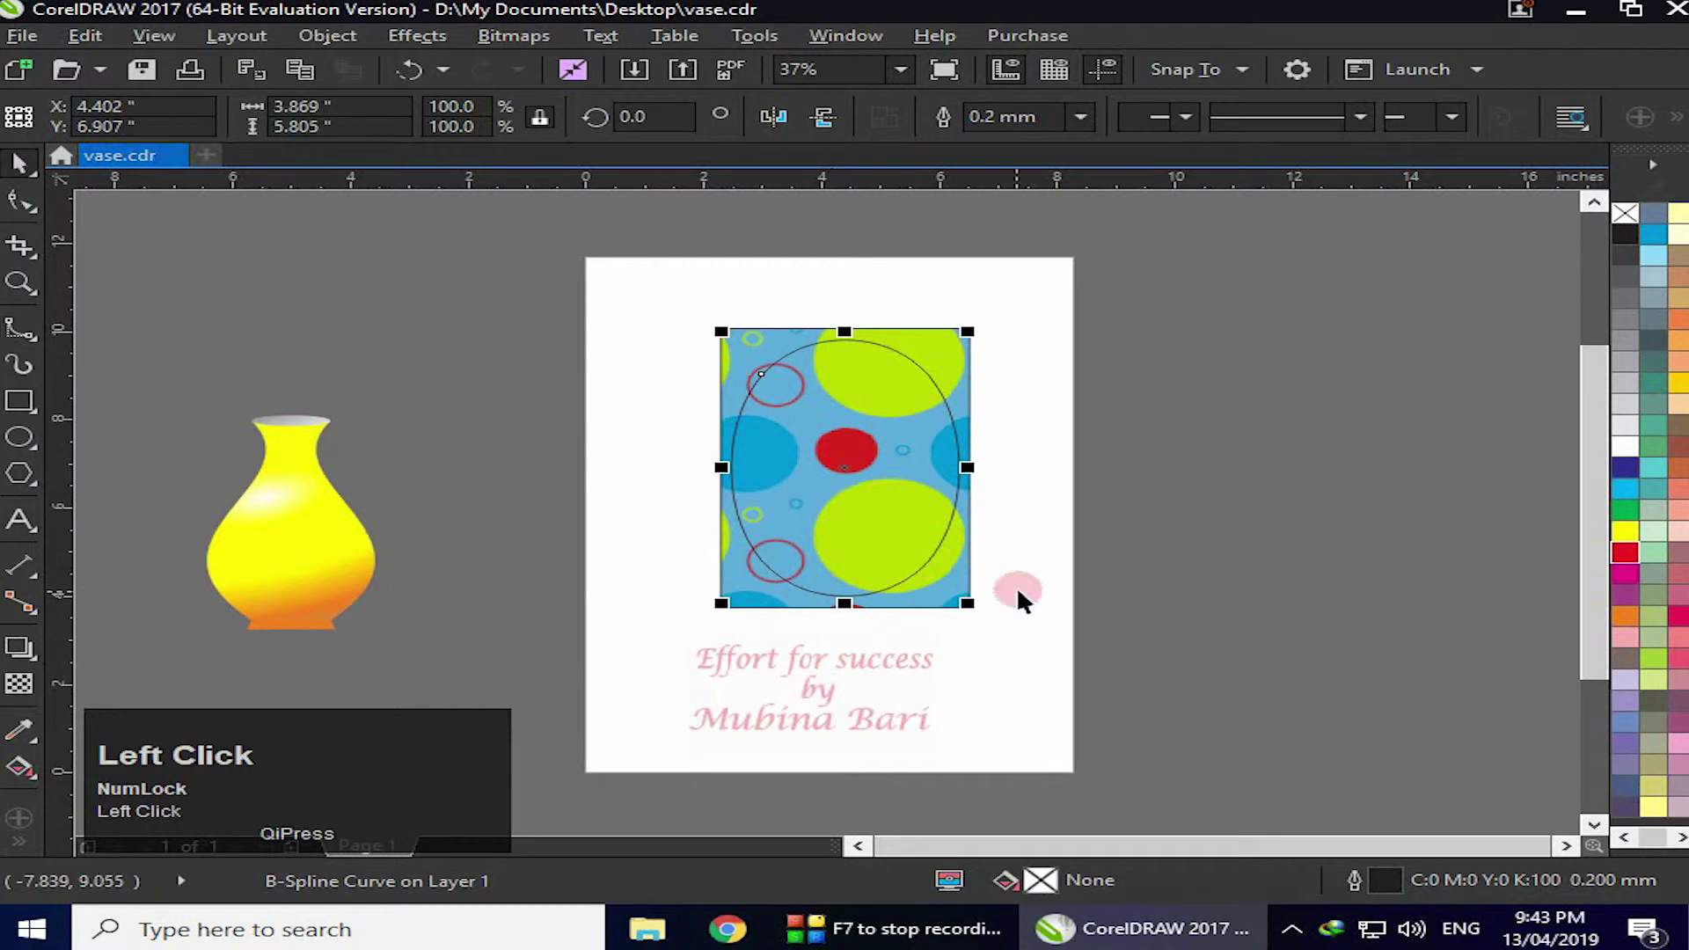
pyautogui.keyDown('shift'); pyautogui.click(956, 576); pyautogui.keyUp('shift')
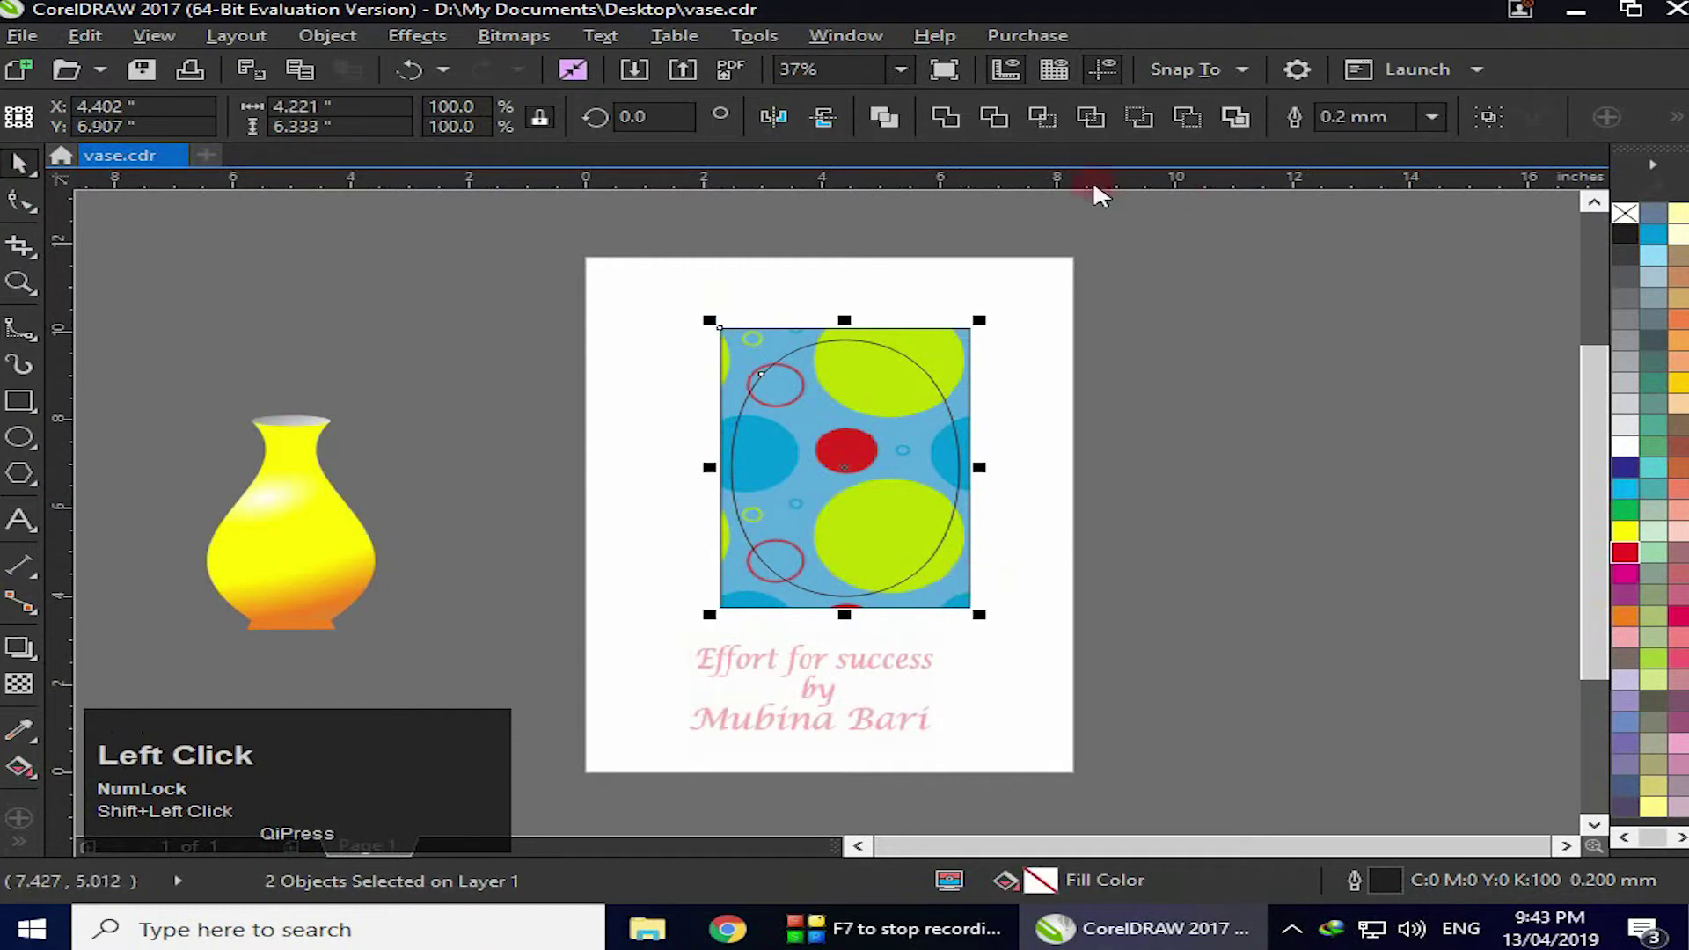
pyautogui.click(1089, 119)
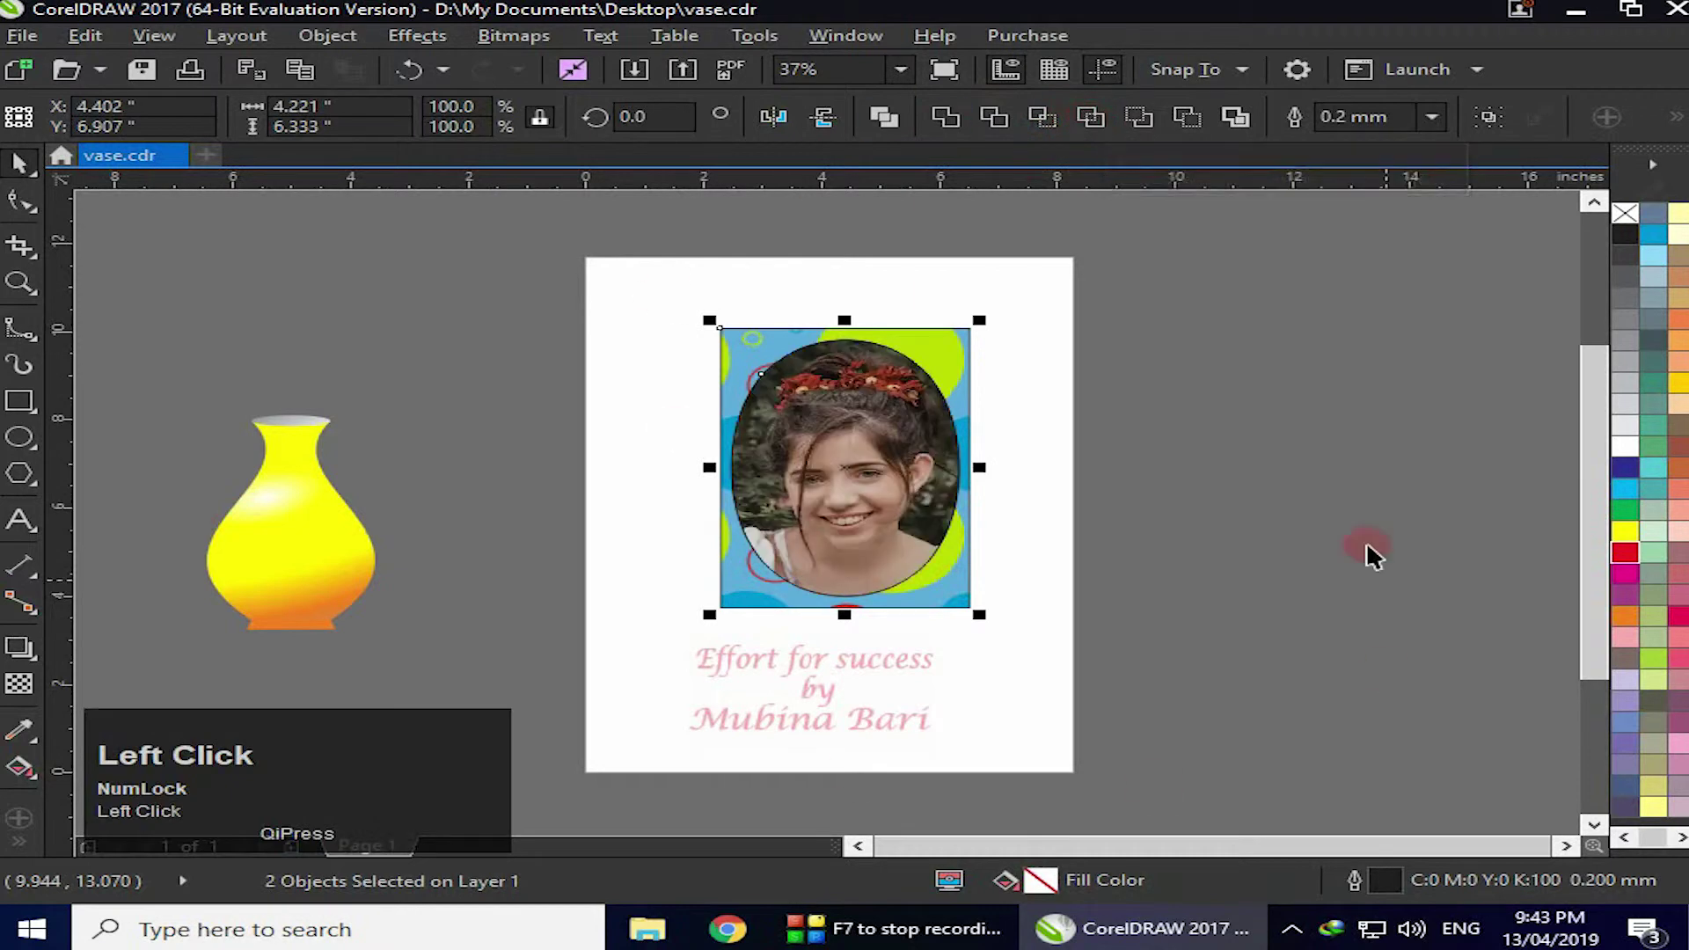
pyautogui.click(825, 689)
pyautogui.click(966, 313)
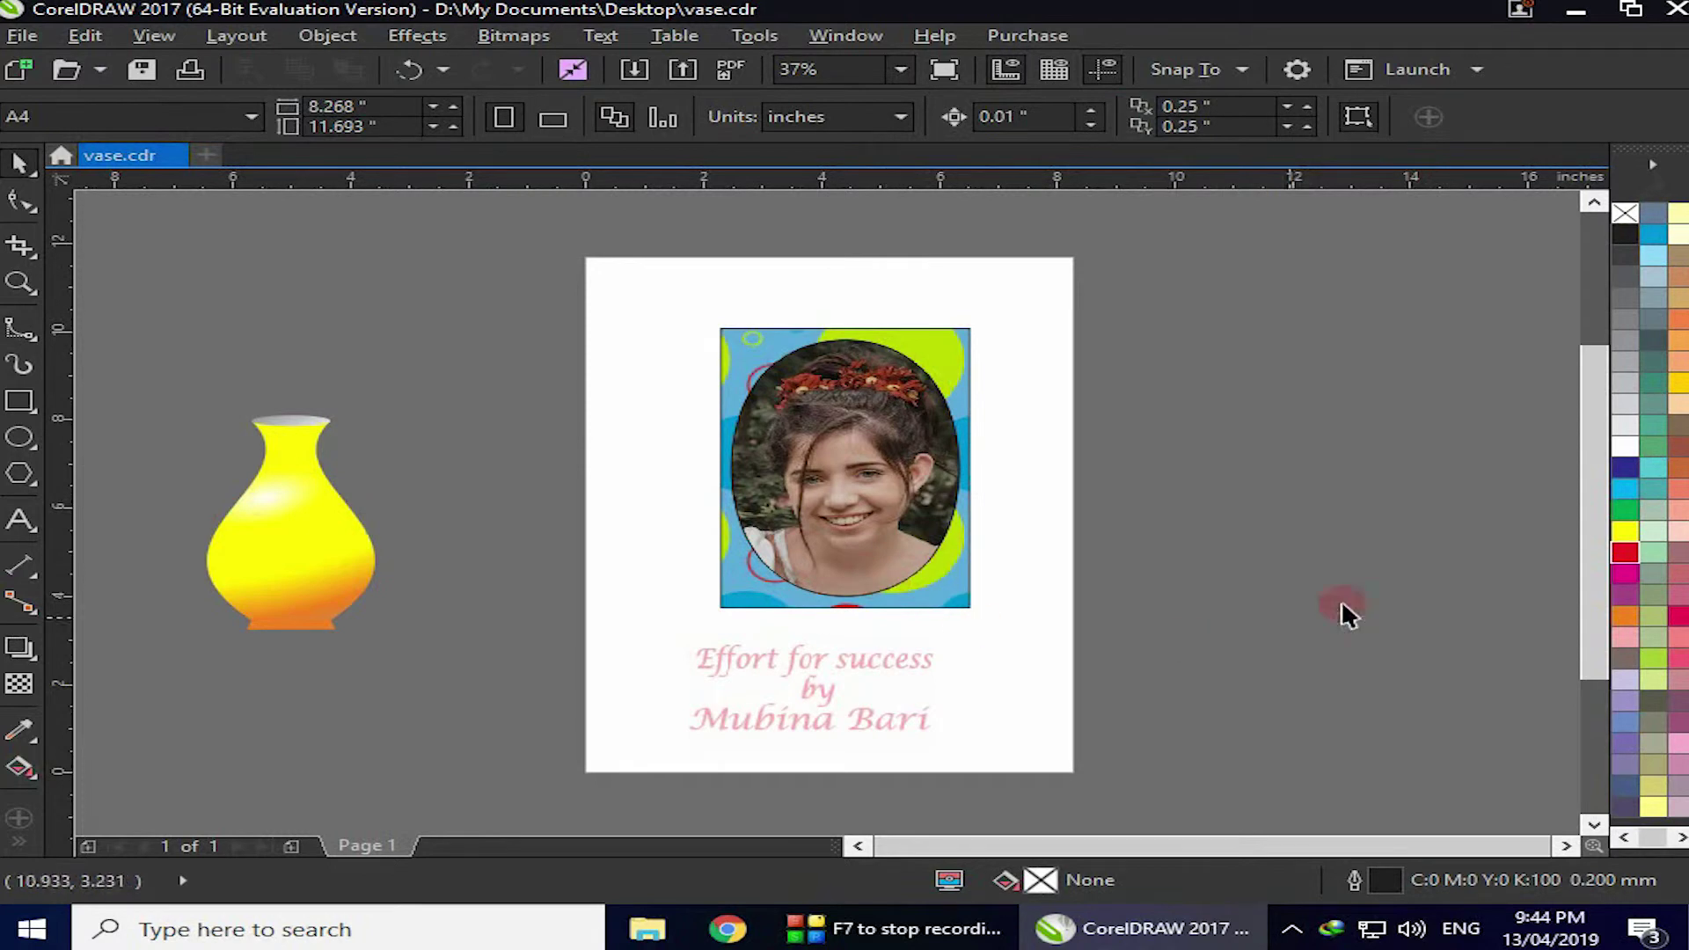
# - Give the patterned frame around the photo a red outline 1.5 mm wide
pyautogui.rightClick(1627, 547)
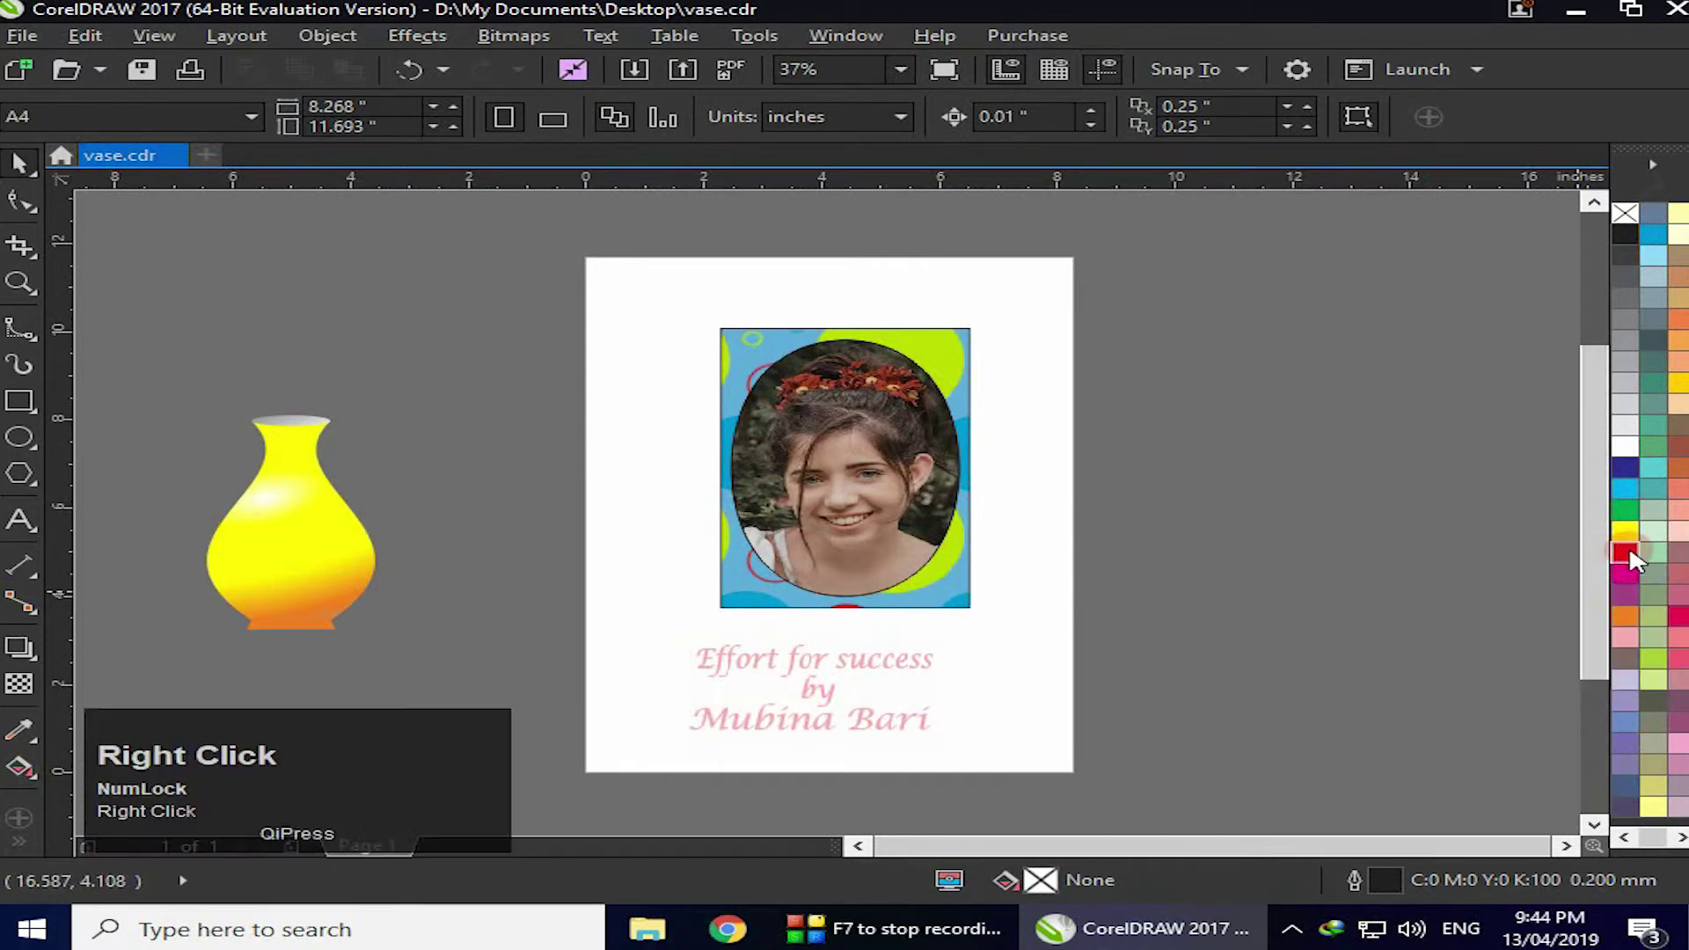
pyautogui.click(941, 586)
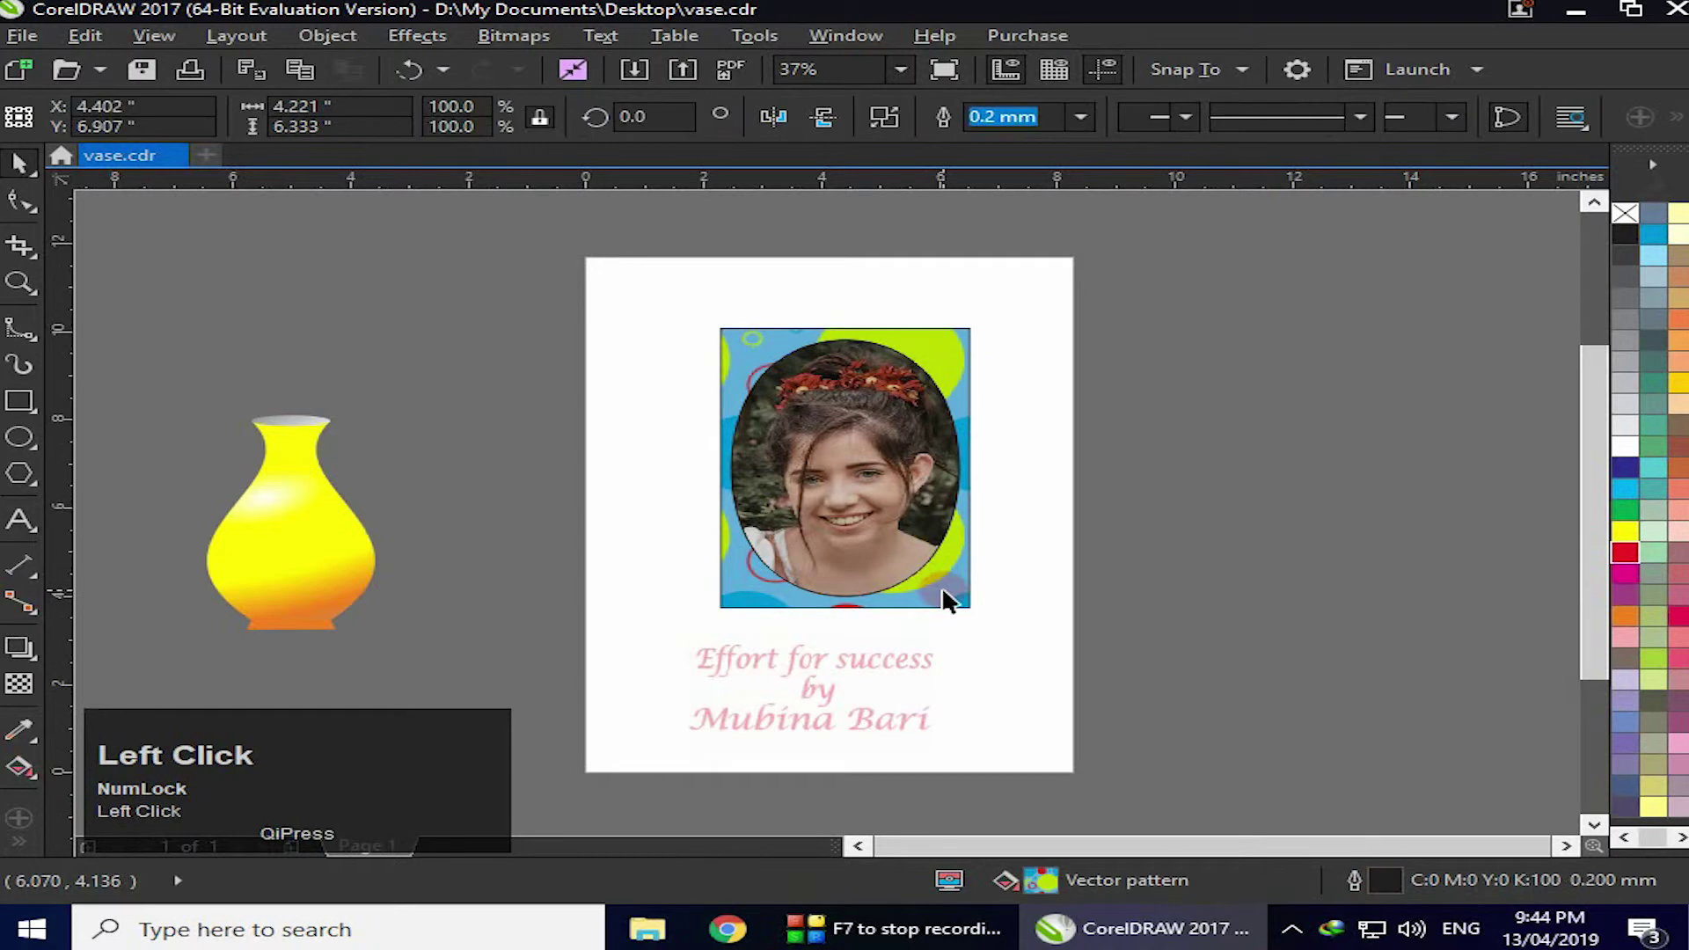
pyautogui.rightClick(1626, 554)
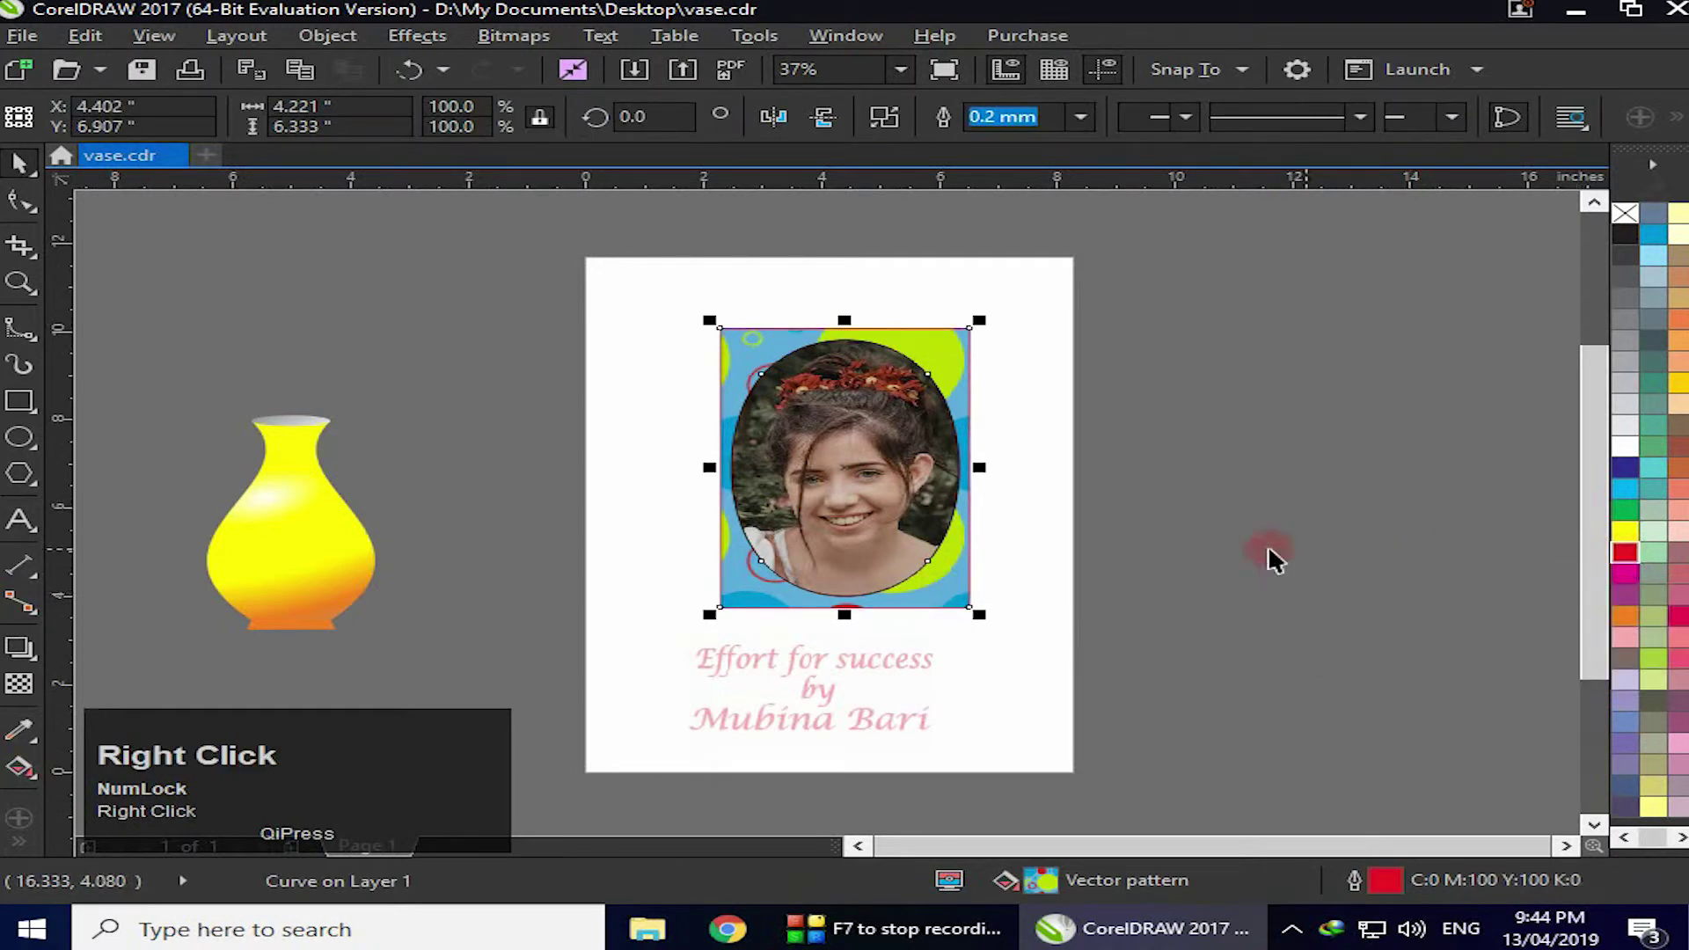
pyautogui.click(1081, 118)
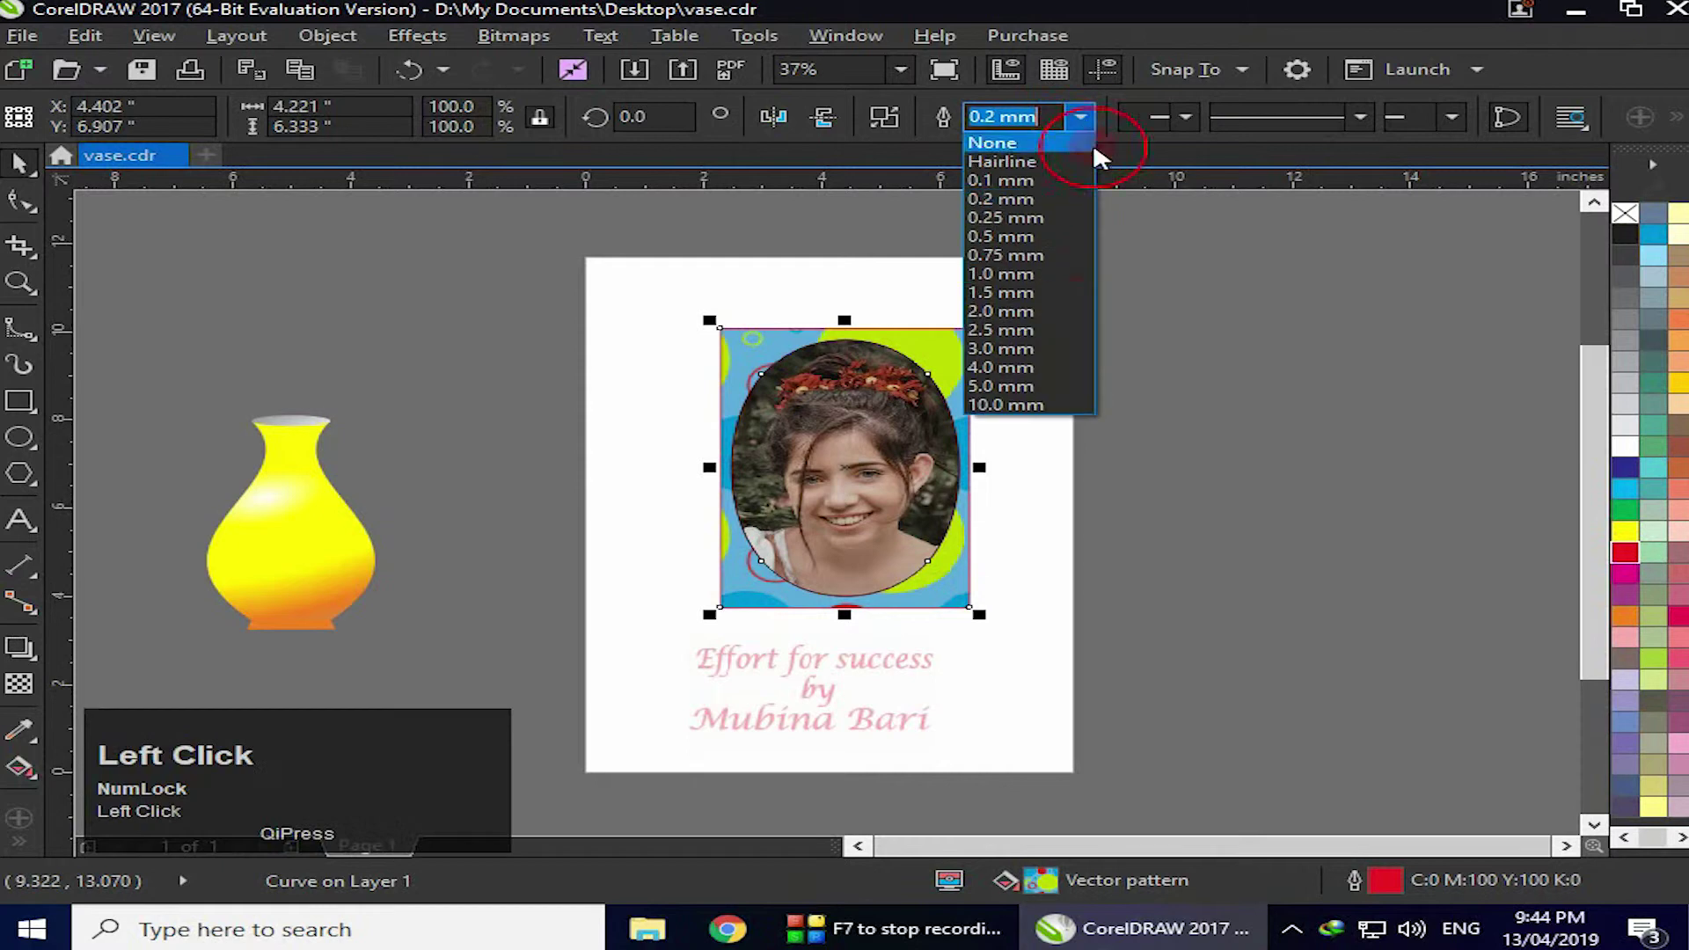
pyautogui.click(1050, 294)
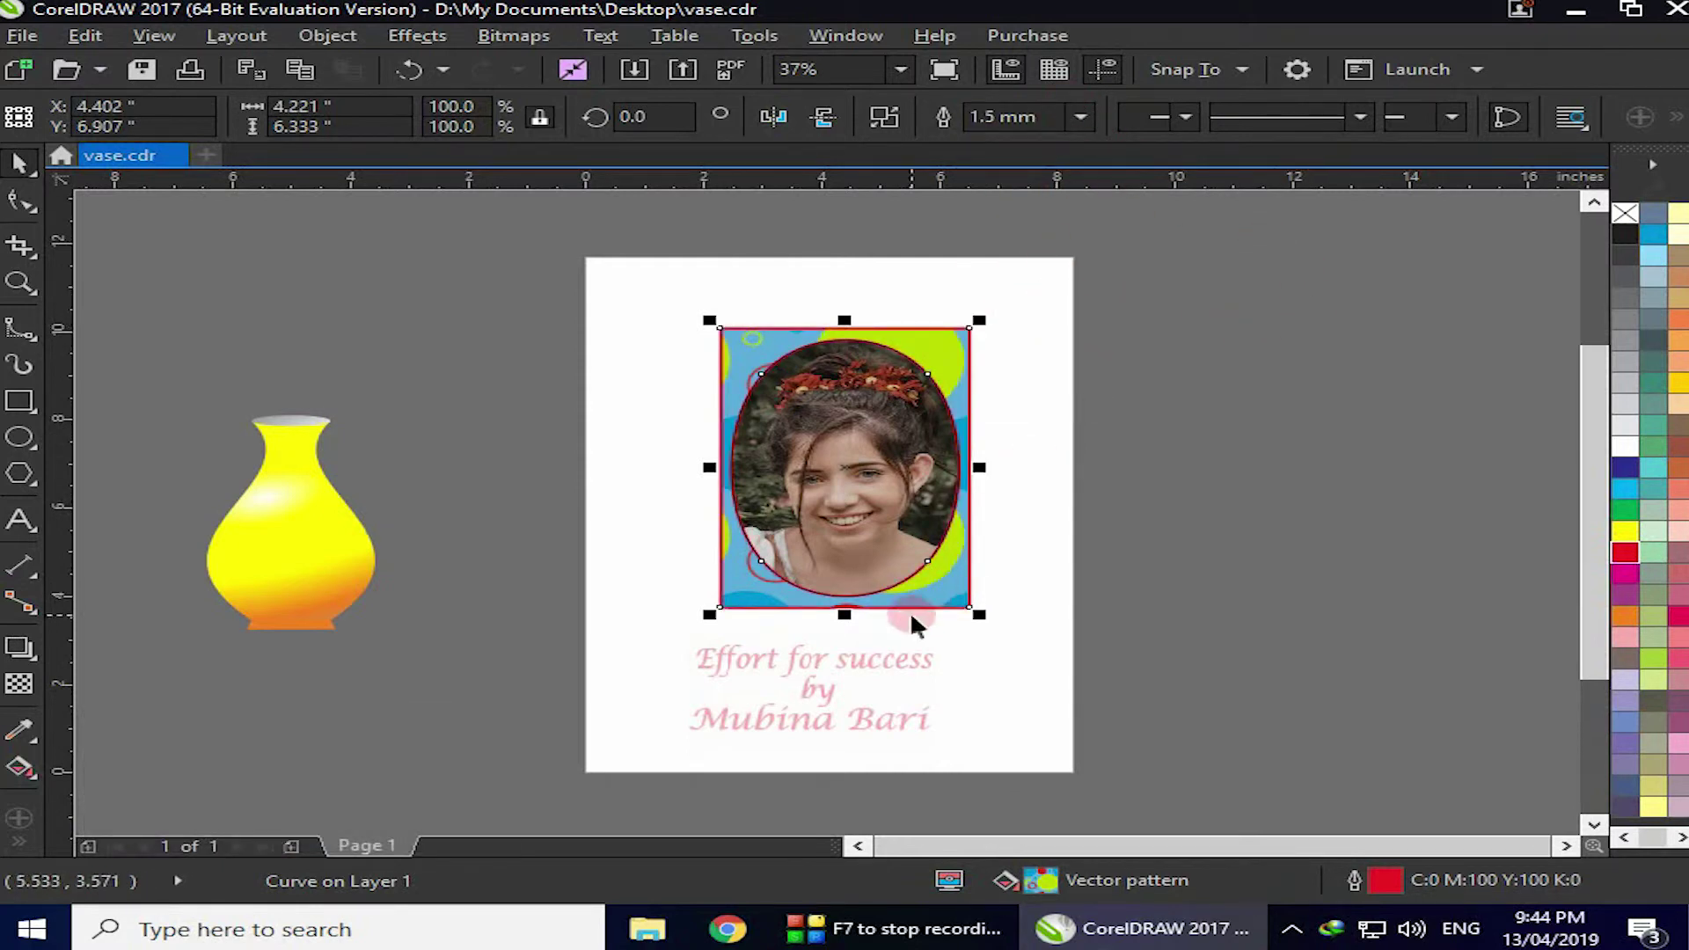
pyautogui.click(844, 689)
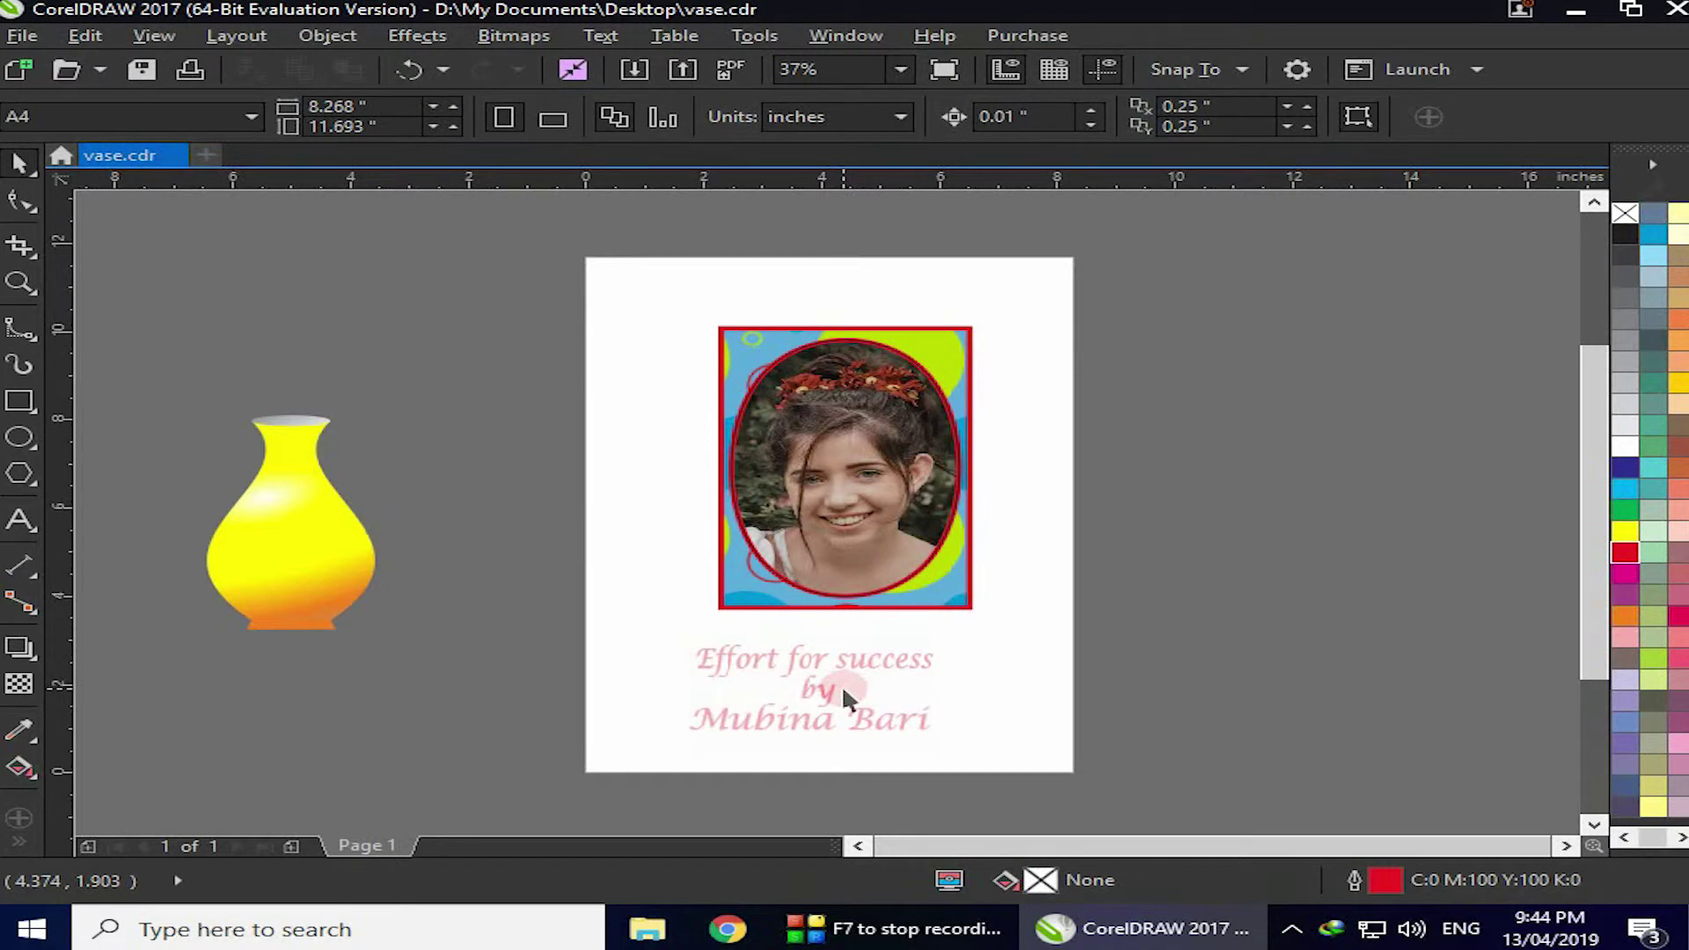
# - Group the framed photo's objects and move the group off the page into the empty space on its right
pyautogui.moveTo(656, 266); pyautogui.dragTo(1043, 652)
pyautogui.click(1491, 116)
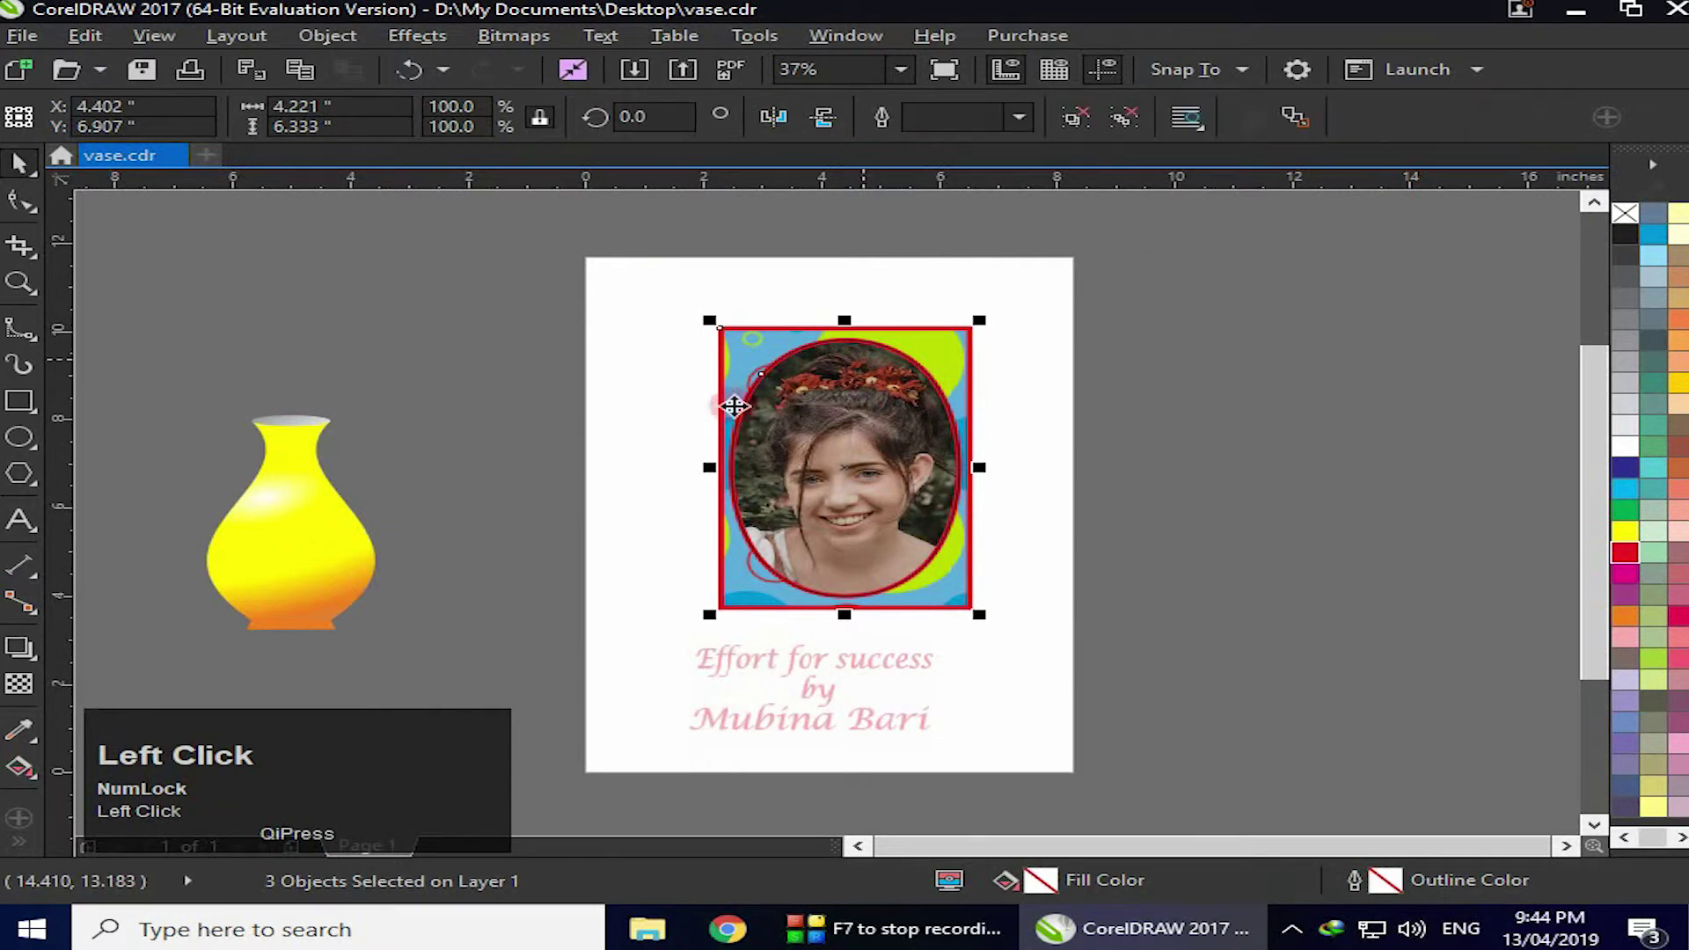
pyautogui.moveTo(883, 474); pyautogui.dragTo(1385, 389)
pyautogui.click(1168, 414)
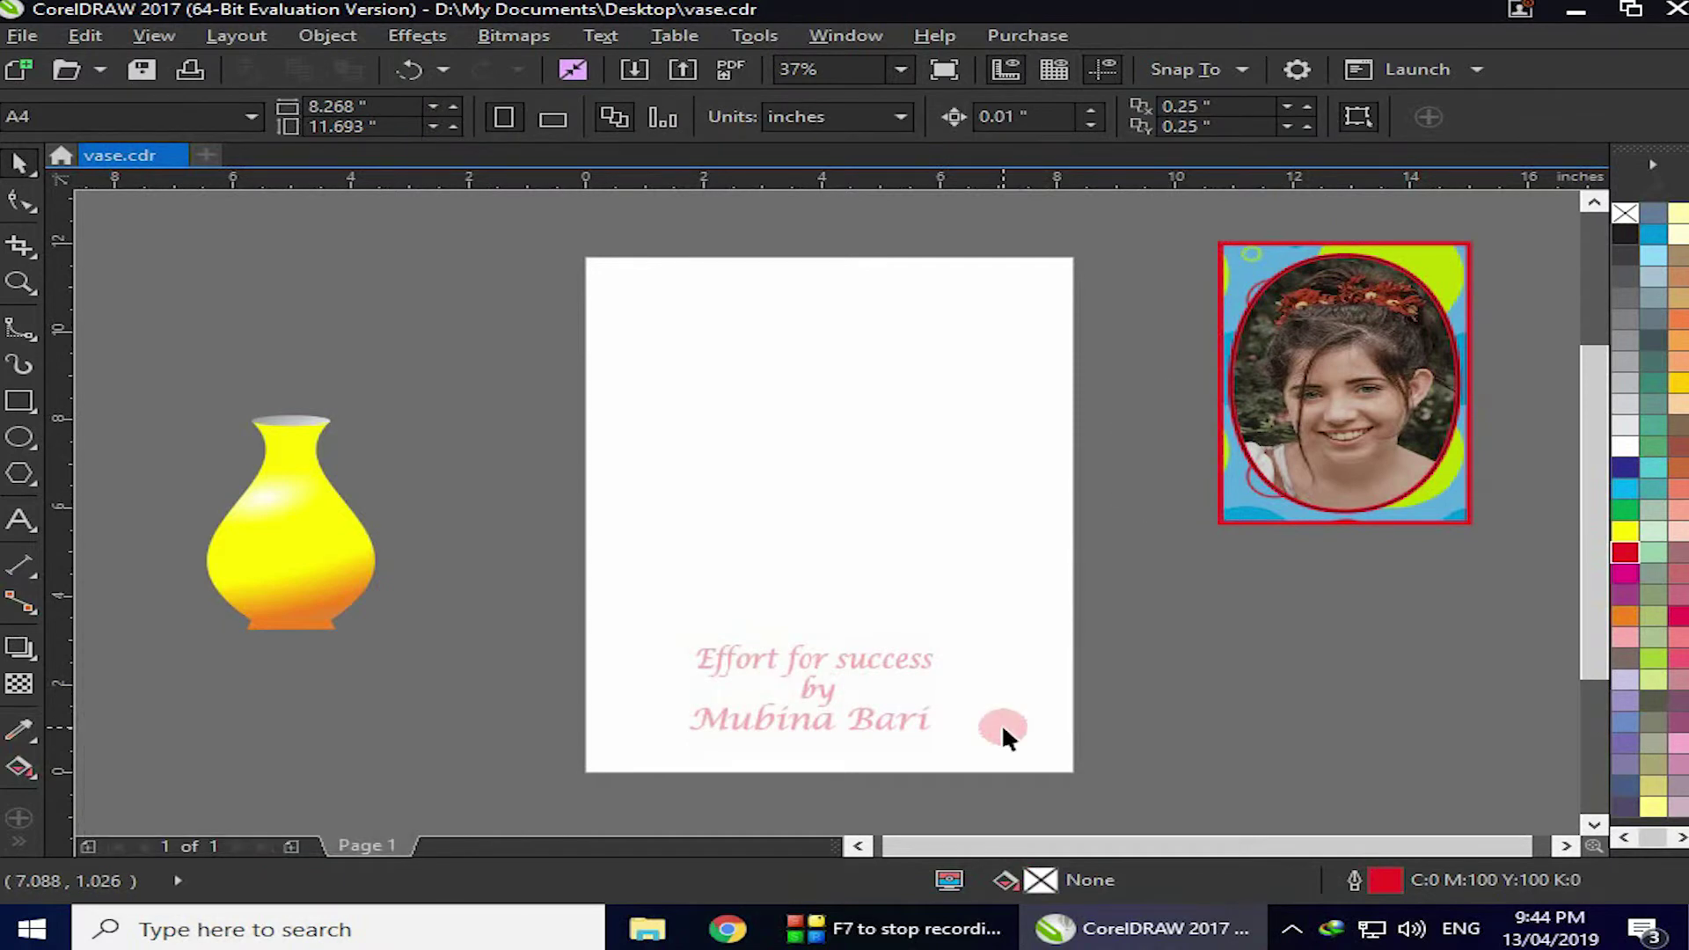
# - Draw a freehand wavy curve about 8.5 × 5.3 in across the page with the Polyline tool, auto-closed by a straight line
pyautogui.click(33, 334)
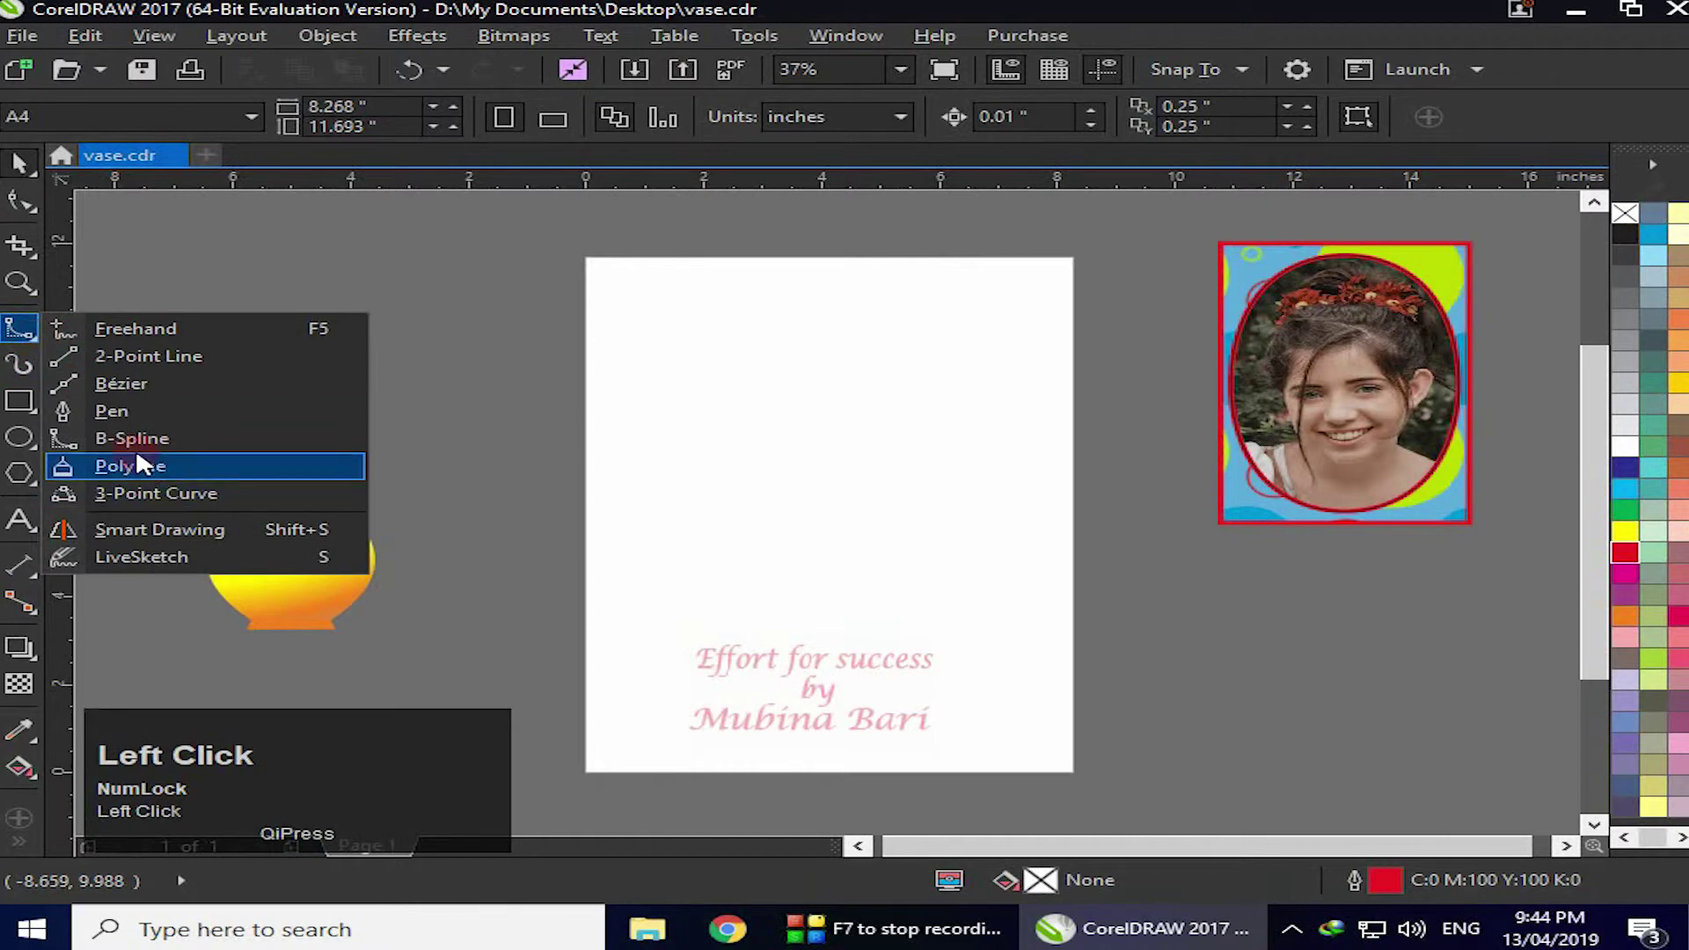
pyautogui.click(131, 467)
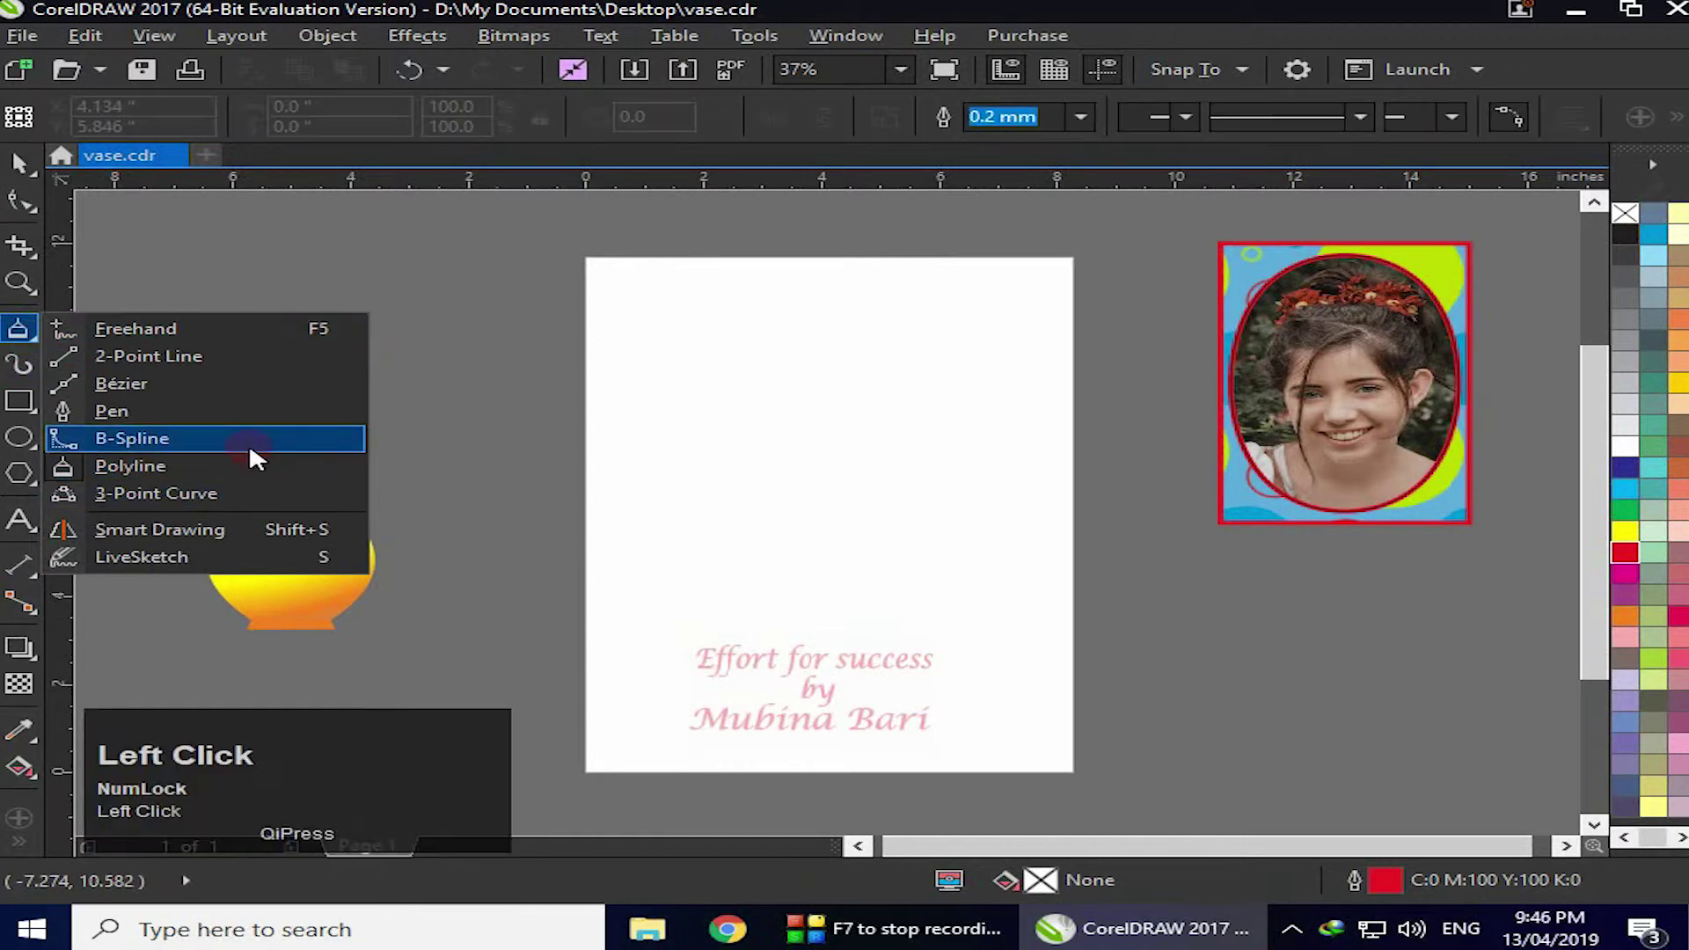
pyautogui.click(160, 466)
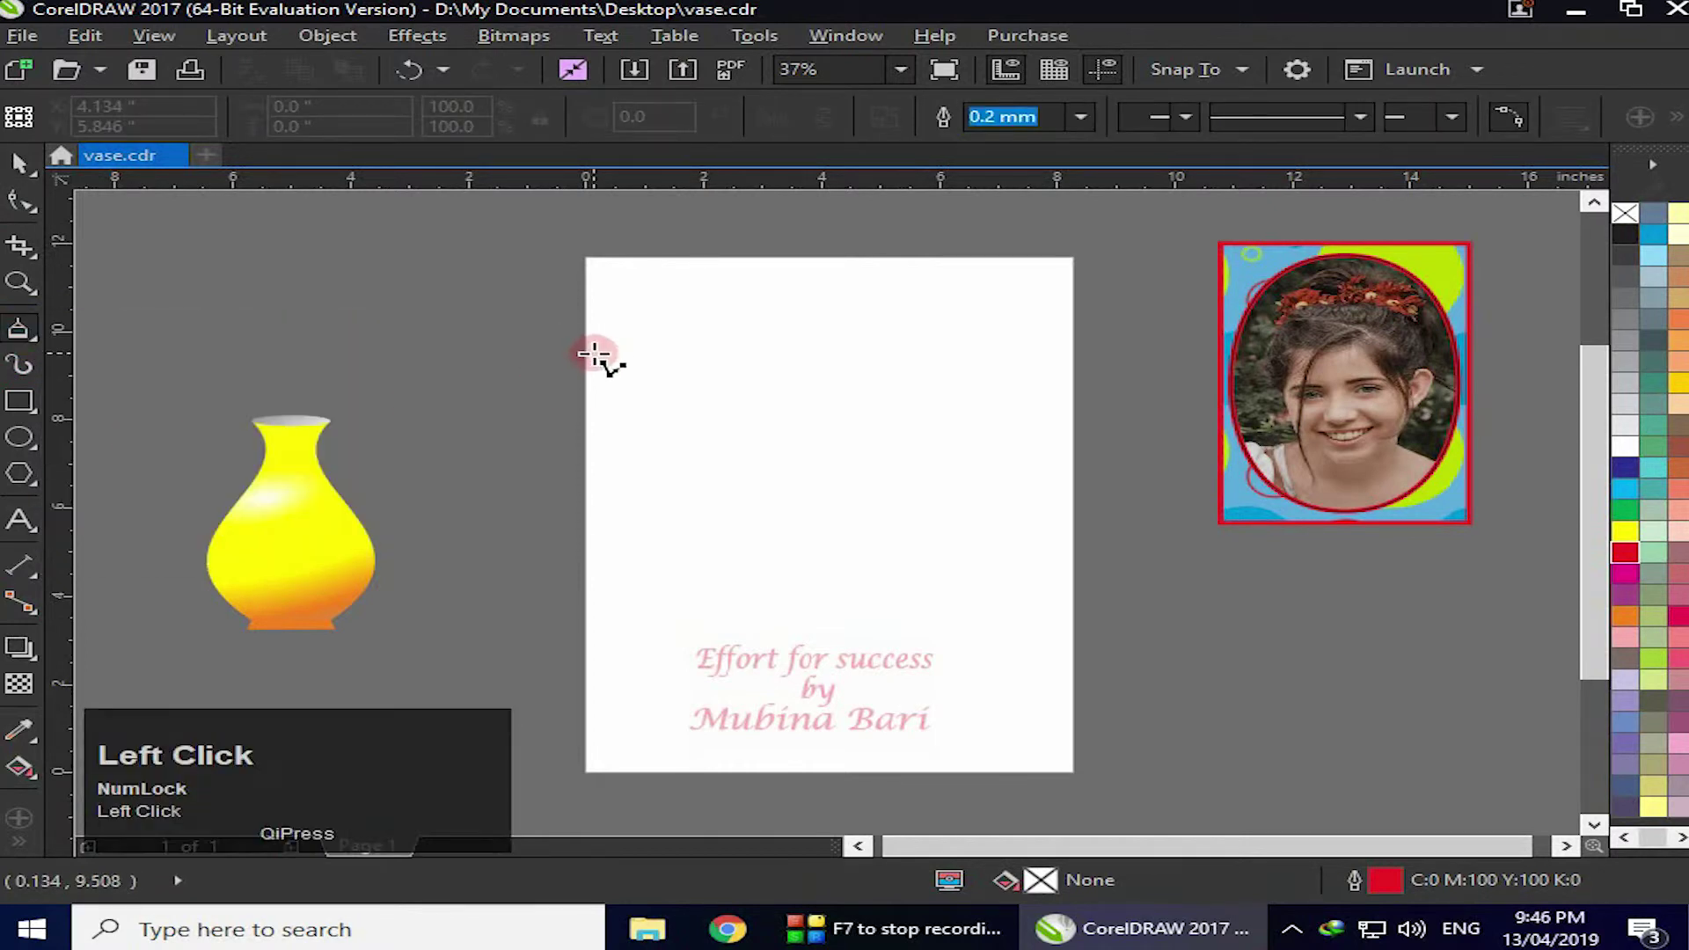
pyautogui.moveTo(626, 389)
pyautogui.mouseDown()
pyautogui.moveTo(663, 328)
pyautogui.moveTo(687, 325)
pyautogui.moveTo(709, 336)
pyautogui.moveTo(695, 426)
pyautogui.moveTo(805, 388)
pyautogui.moveTo(834, 427)
pyautogui.moveTo(804, 515)
pyautogui.moveTo(878, 531)
pyautogui.moveTo(954, 464)
pyautogui.moveTo(955, 376)
pyautogui.moveTo(1015, 366)
pyautogui.moveTo(1045, 441)
pyautogui.moveTo(1015, 500)
pyautogui.moveTo(1041, 554)
pyautogui.moveTo(1088, 550)
pyautogui.moveTo(1125, 467)
pyautogui.mouseUp()
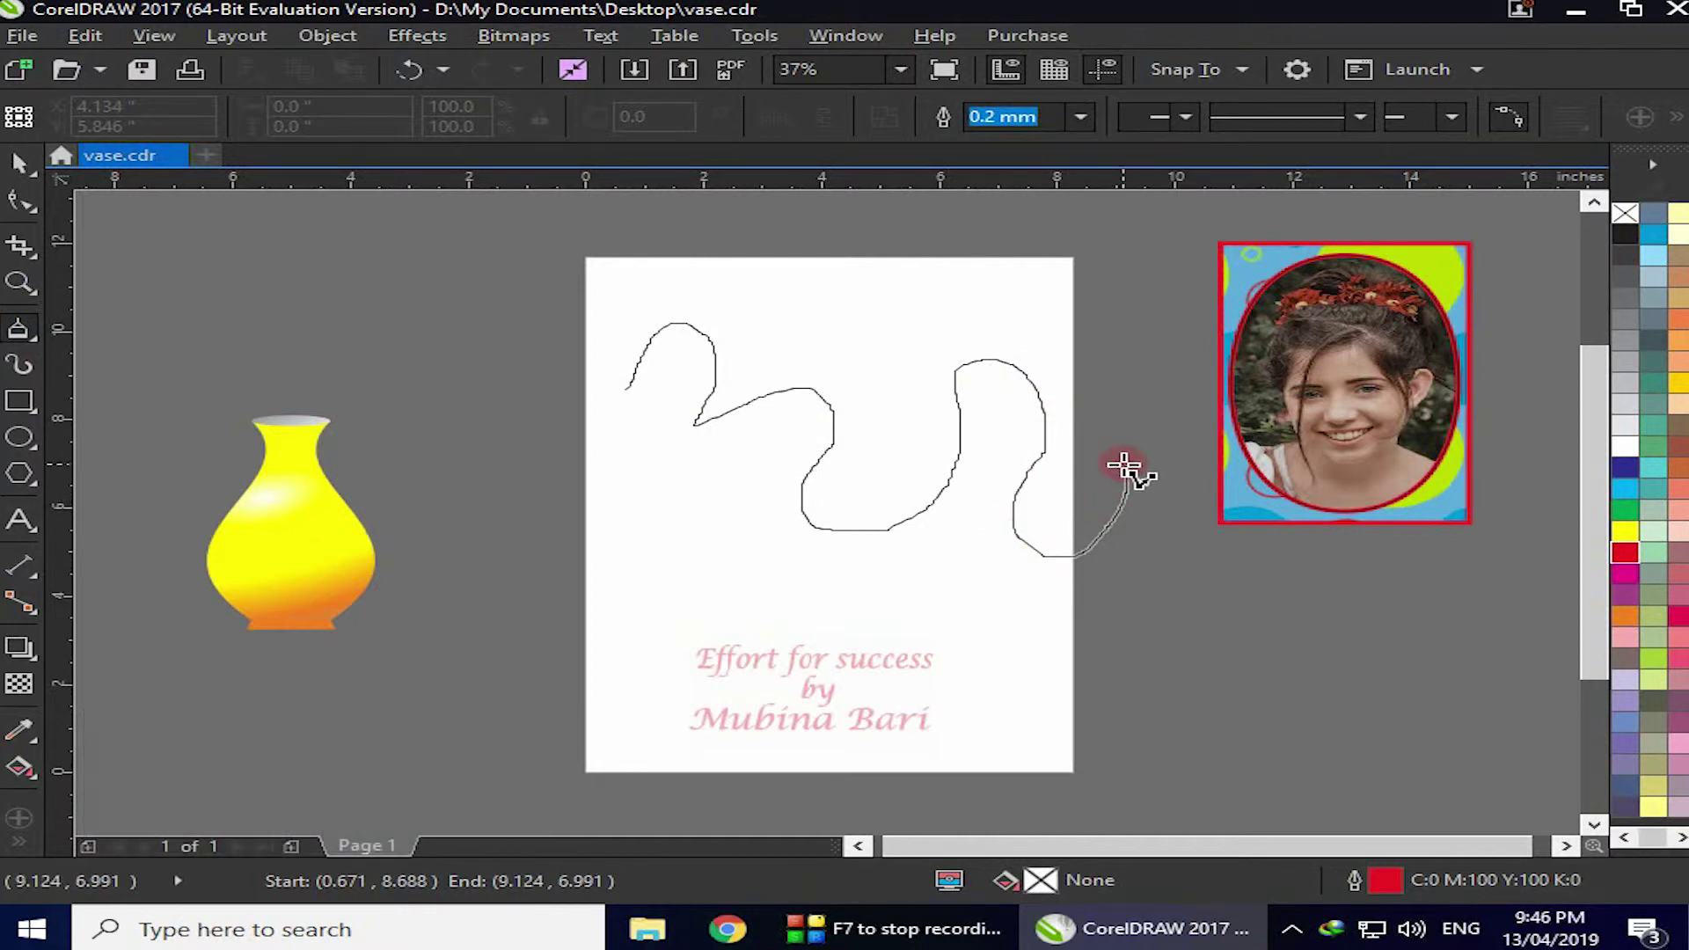
pyautogui.click(1124, 466)
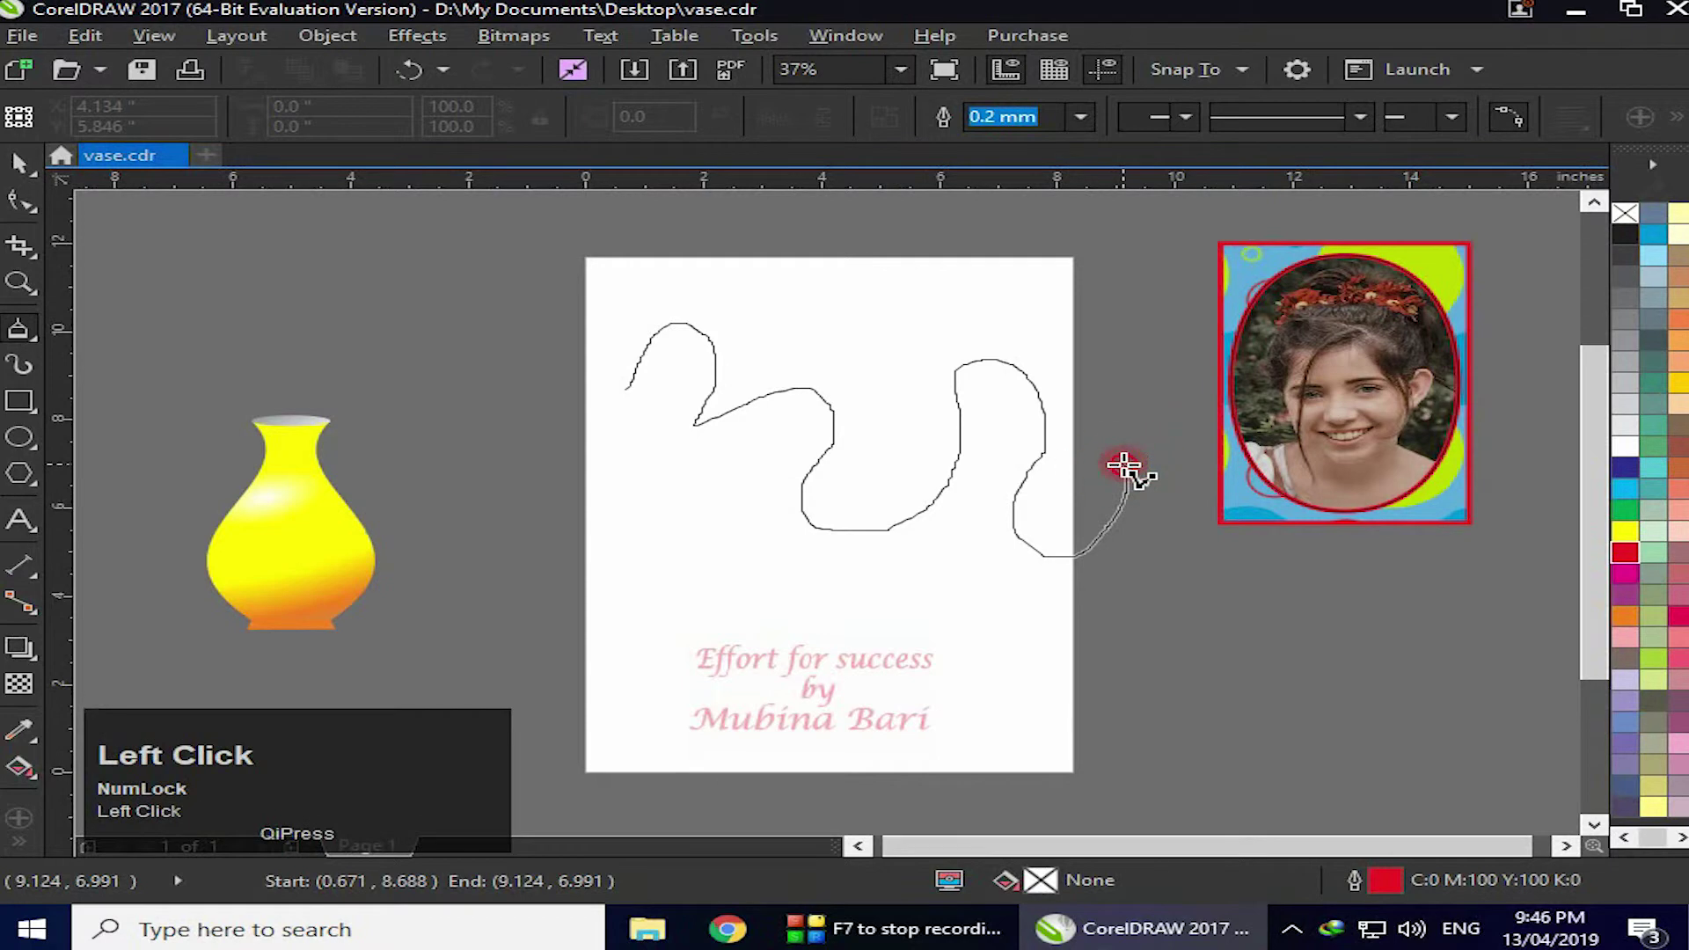
pyautogui.doubleClick(1124, 465)
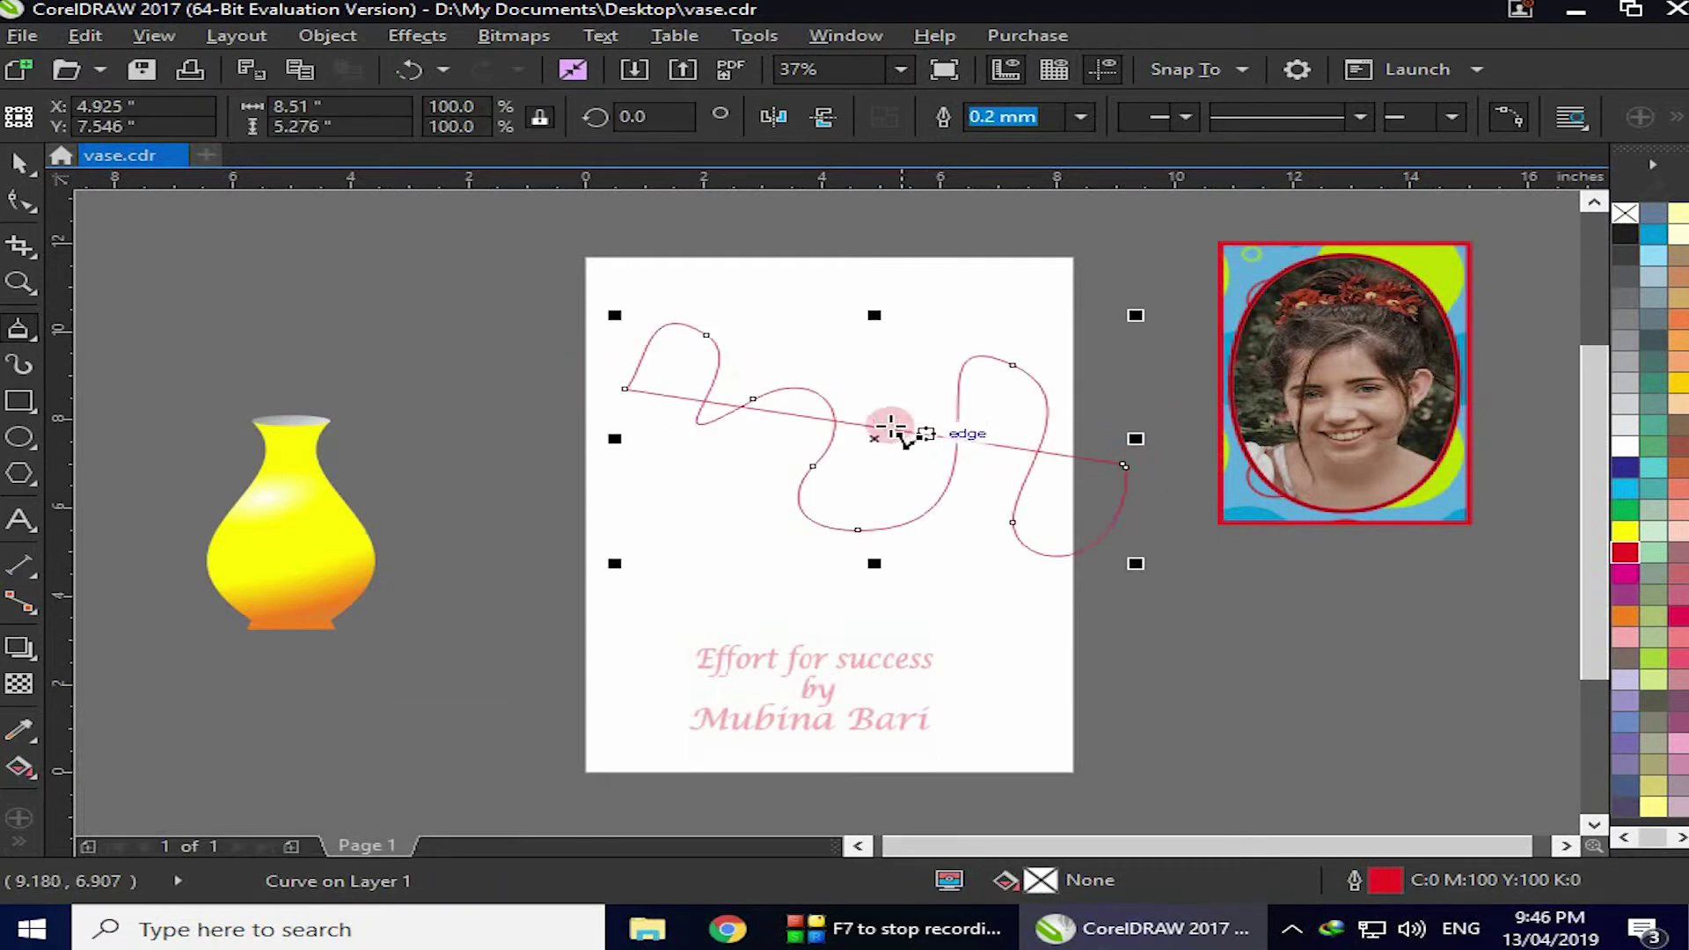
# - Draw a closed Polyline triangle about 5 × 3.6 in over the text and give it a black outline
pyautogui.click(646, 560)
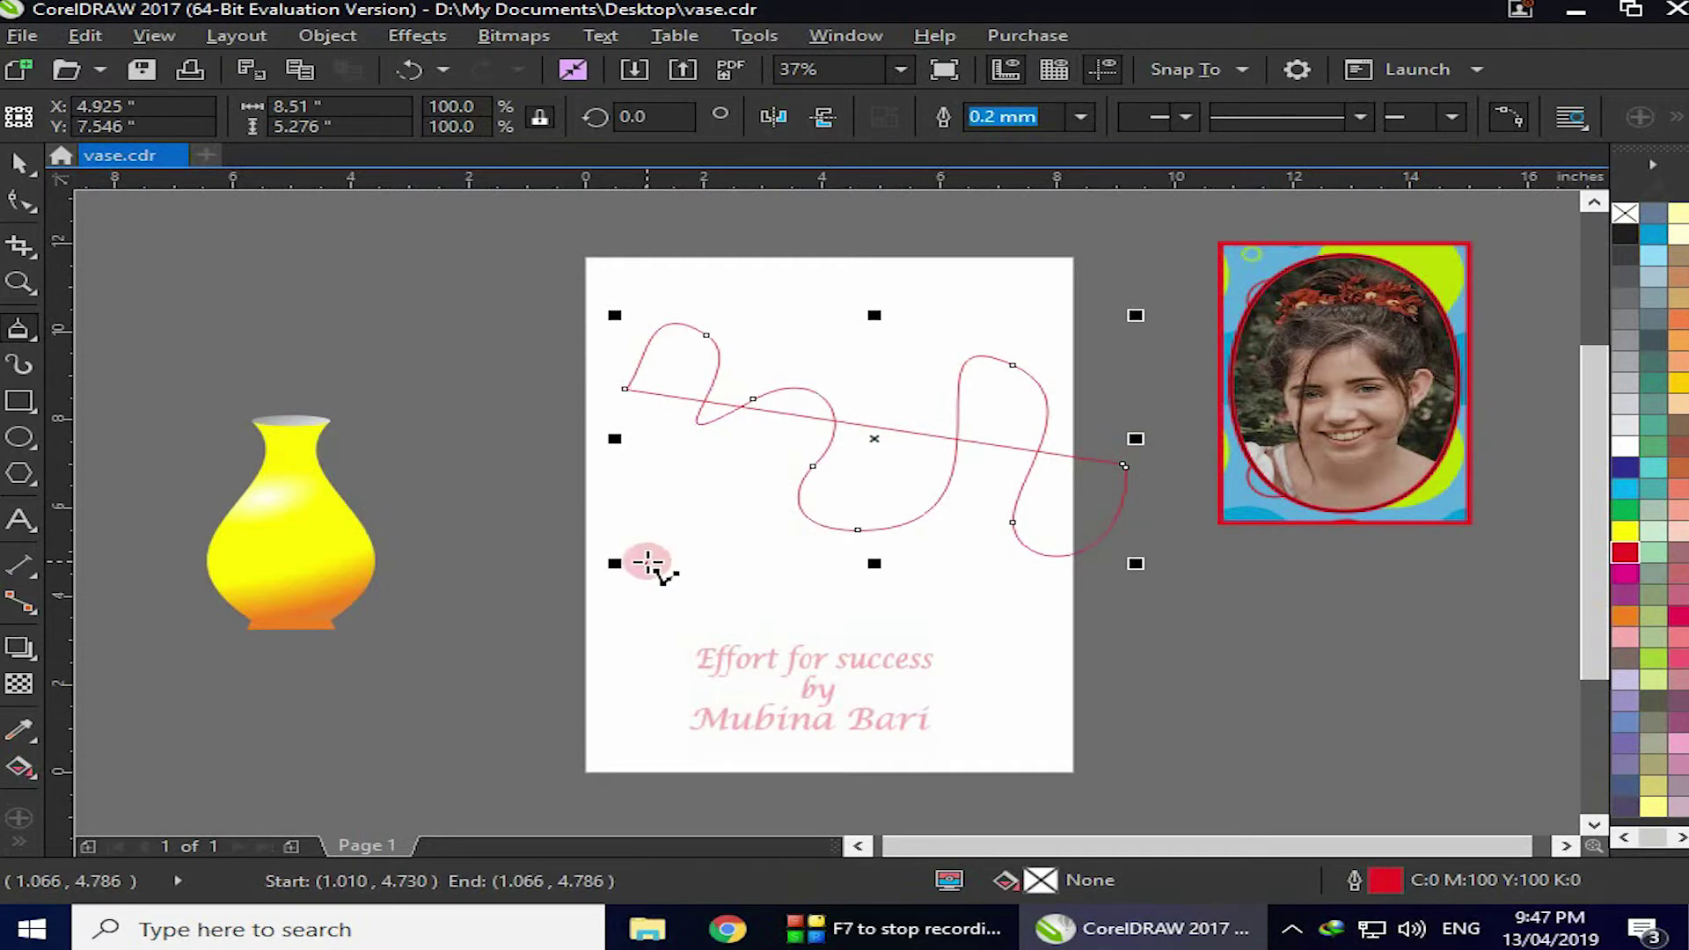
pyautogui.moveTo(648, 563); pyautogui.dragTo(864, 723)
pyautogui.click(863, 723)
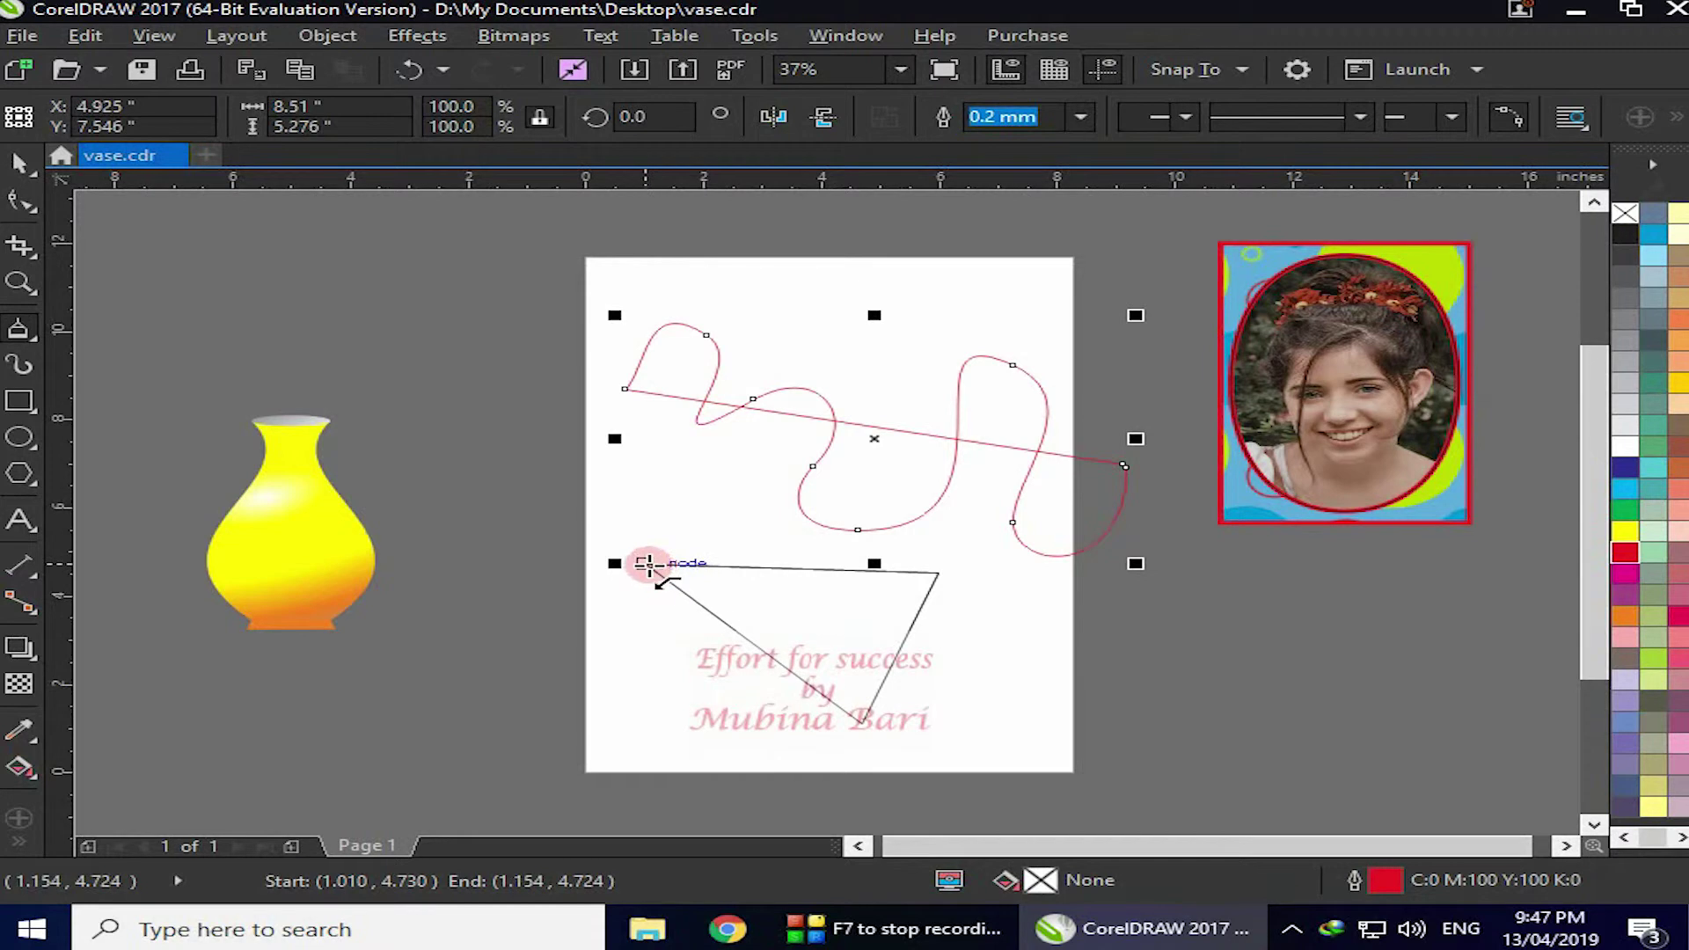
pyautogui.click(647, 563)
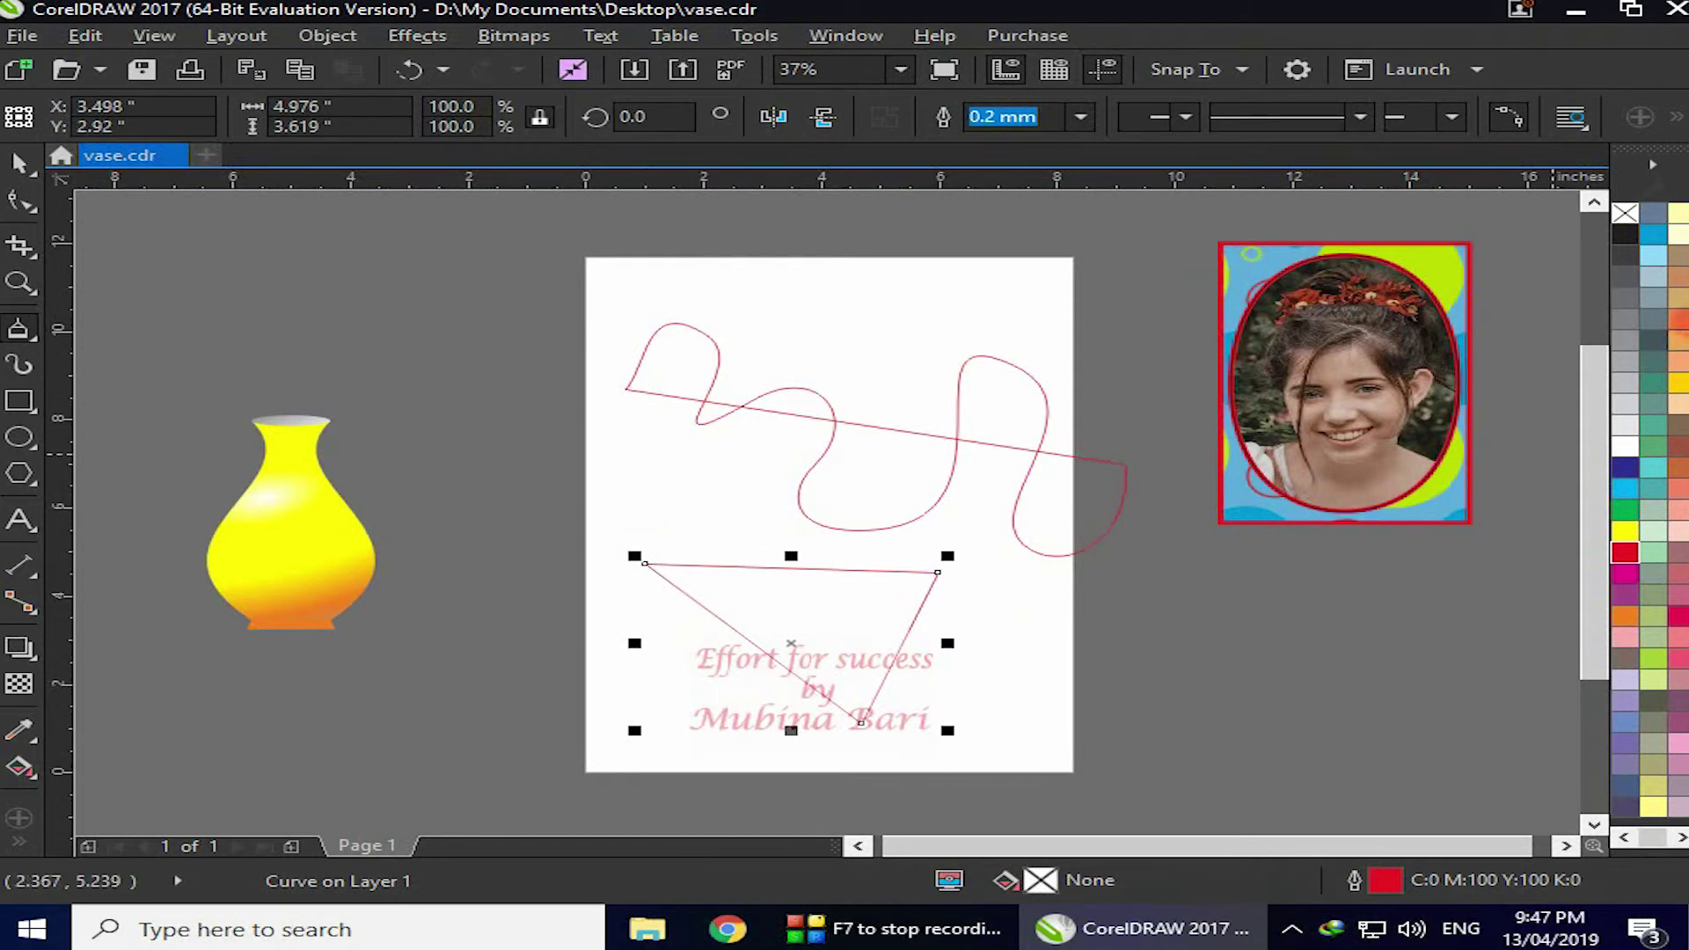
pyautogui.rightClick(1624, 236)
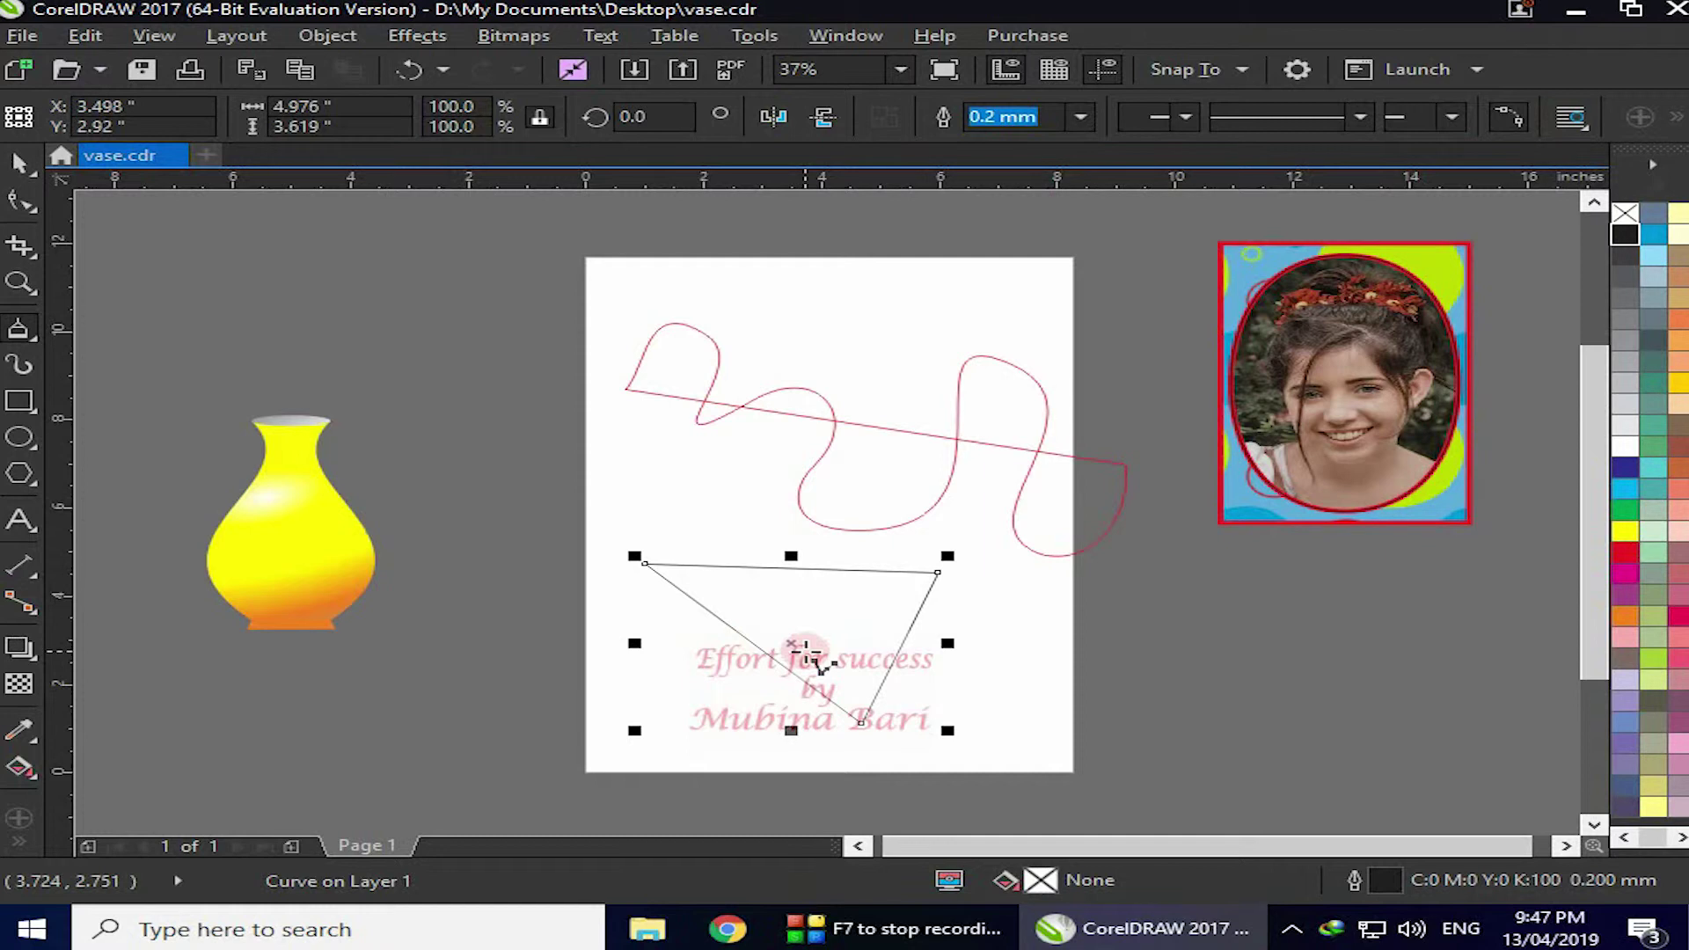
# - Delete the red wavy curve and the black triangle
pyautogui.click(510, 429)
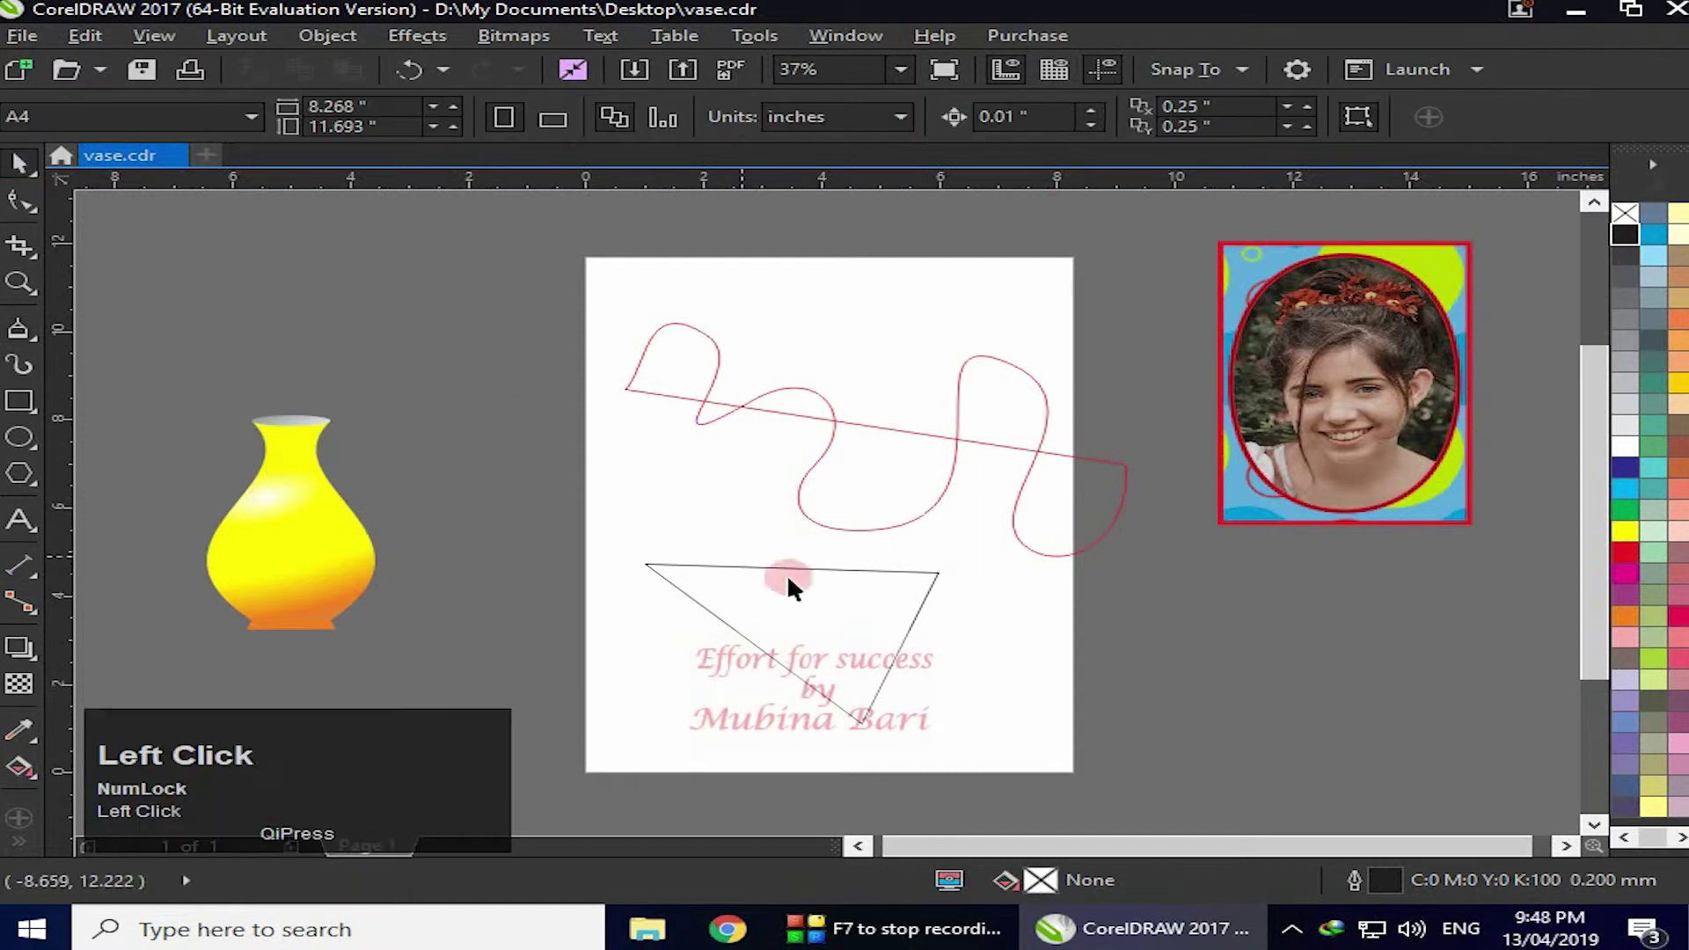
pyautogui.click(822, 519)
pyautogui.press('Delete')
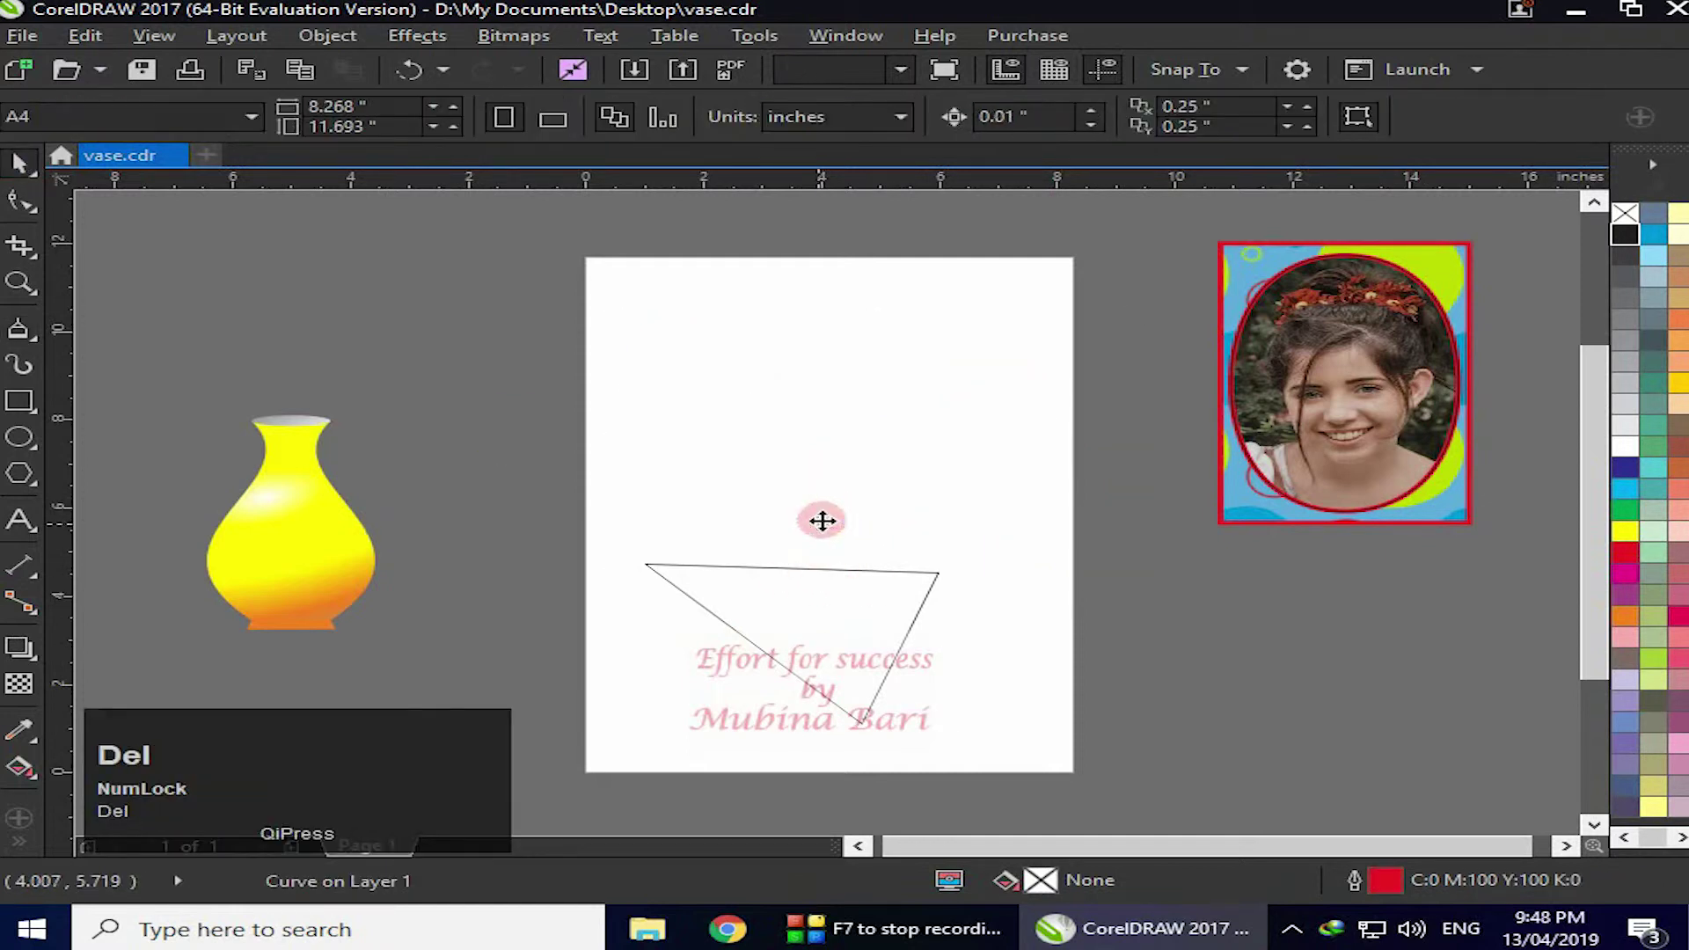
pyautogui.click(750, 565)
pyautogui.press('Delete')
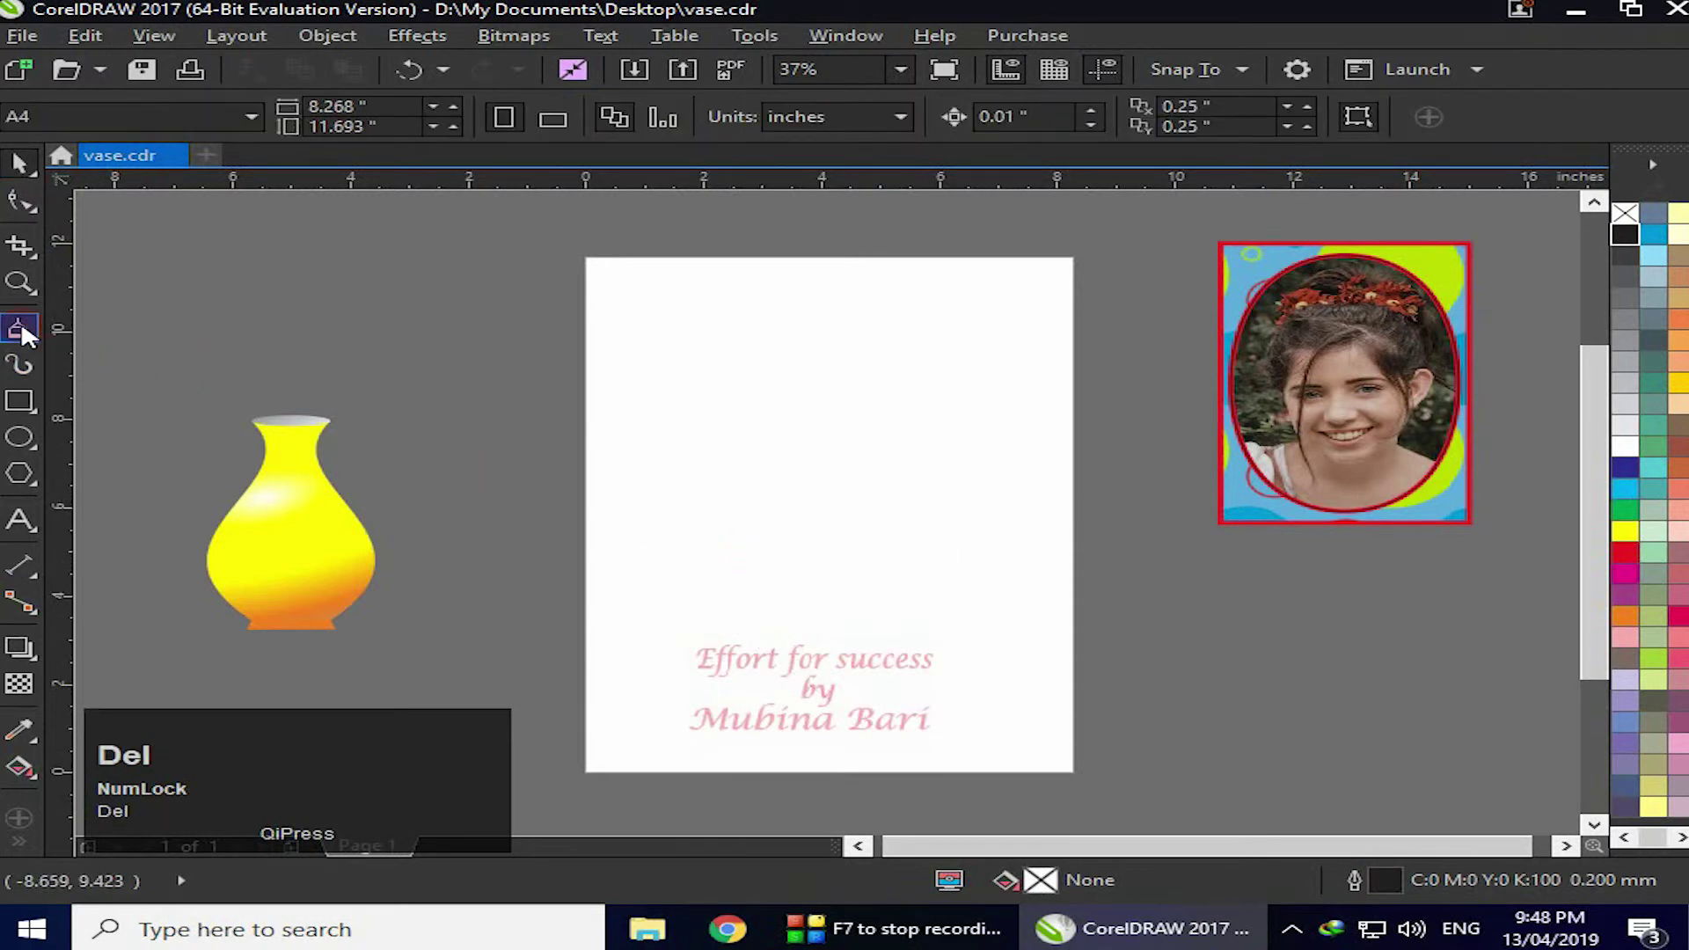
# - Draw a closed petal shape about 1.6 × 3 in freehand on the upper part of the page with the Polyline tool
pyautogui.click(21, 329)
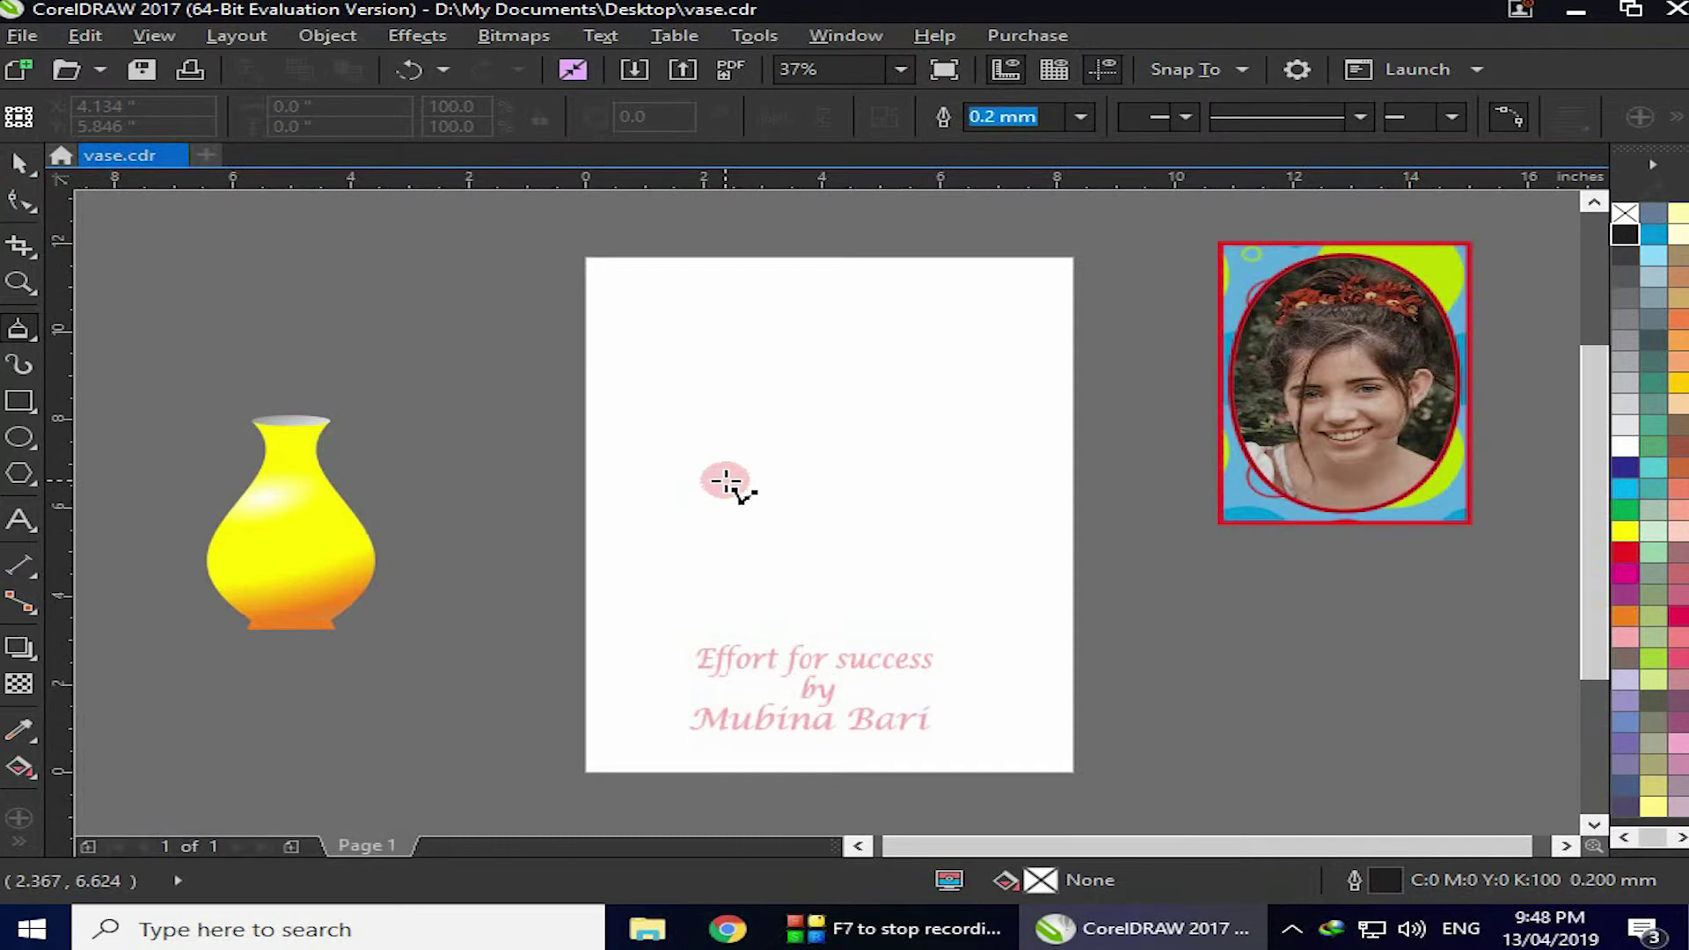
pyautogui.moveTo(735, 487)
pyautogui.mouseDown()
pyautogui.moveTo(699, 384)
pyautogui.moveTo(780, 366)
pyautogui.moveTo(795, 399)
pyautogui.moveTo(741, 497)
pyautogui.moveTo(737, 480)
pyautogui.mouseUp()
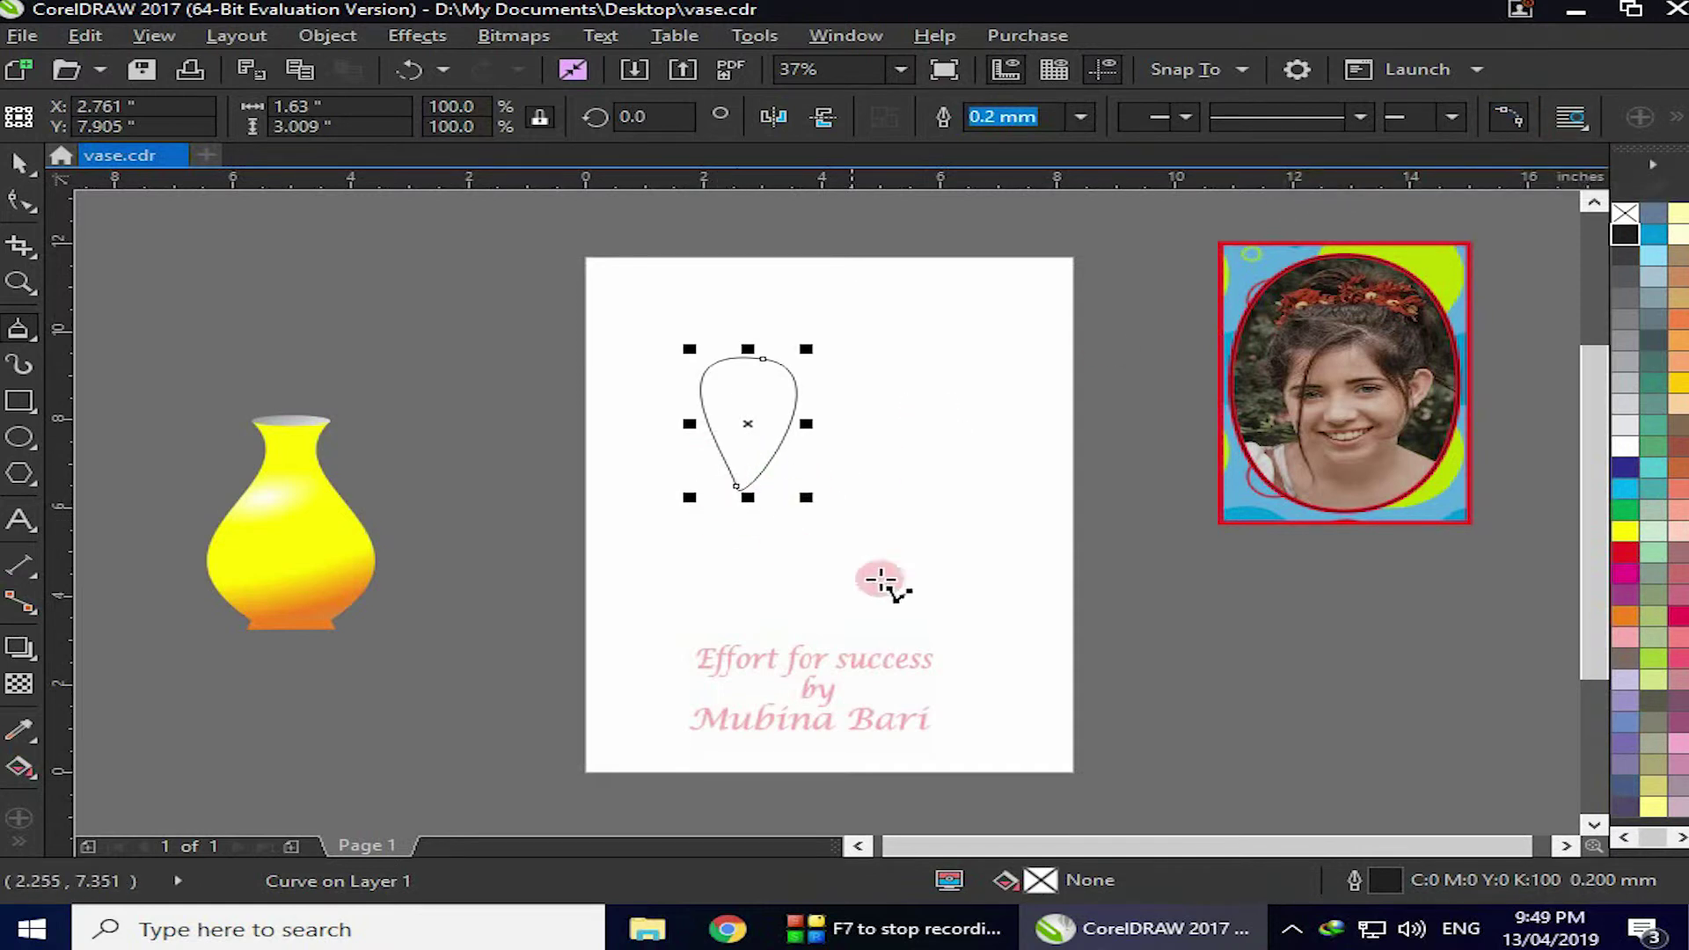
# - Draw two more freehand petals: one about 1.8 × 3 in with auto-close off, one about 1.9 × 2.5 in with it on
pyautogui.click(1507, 123)
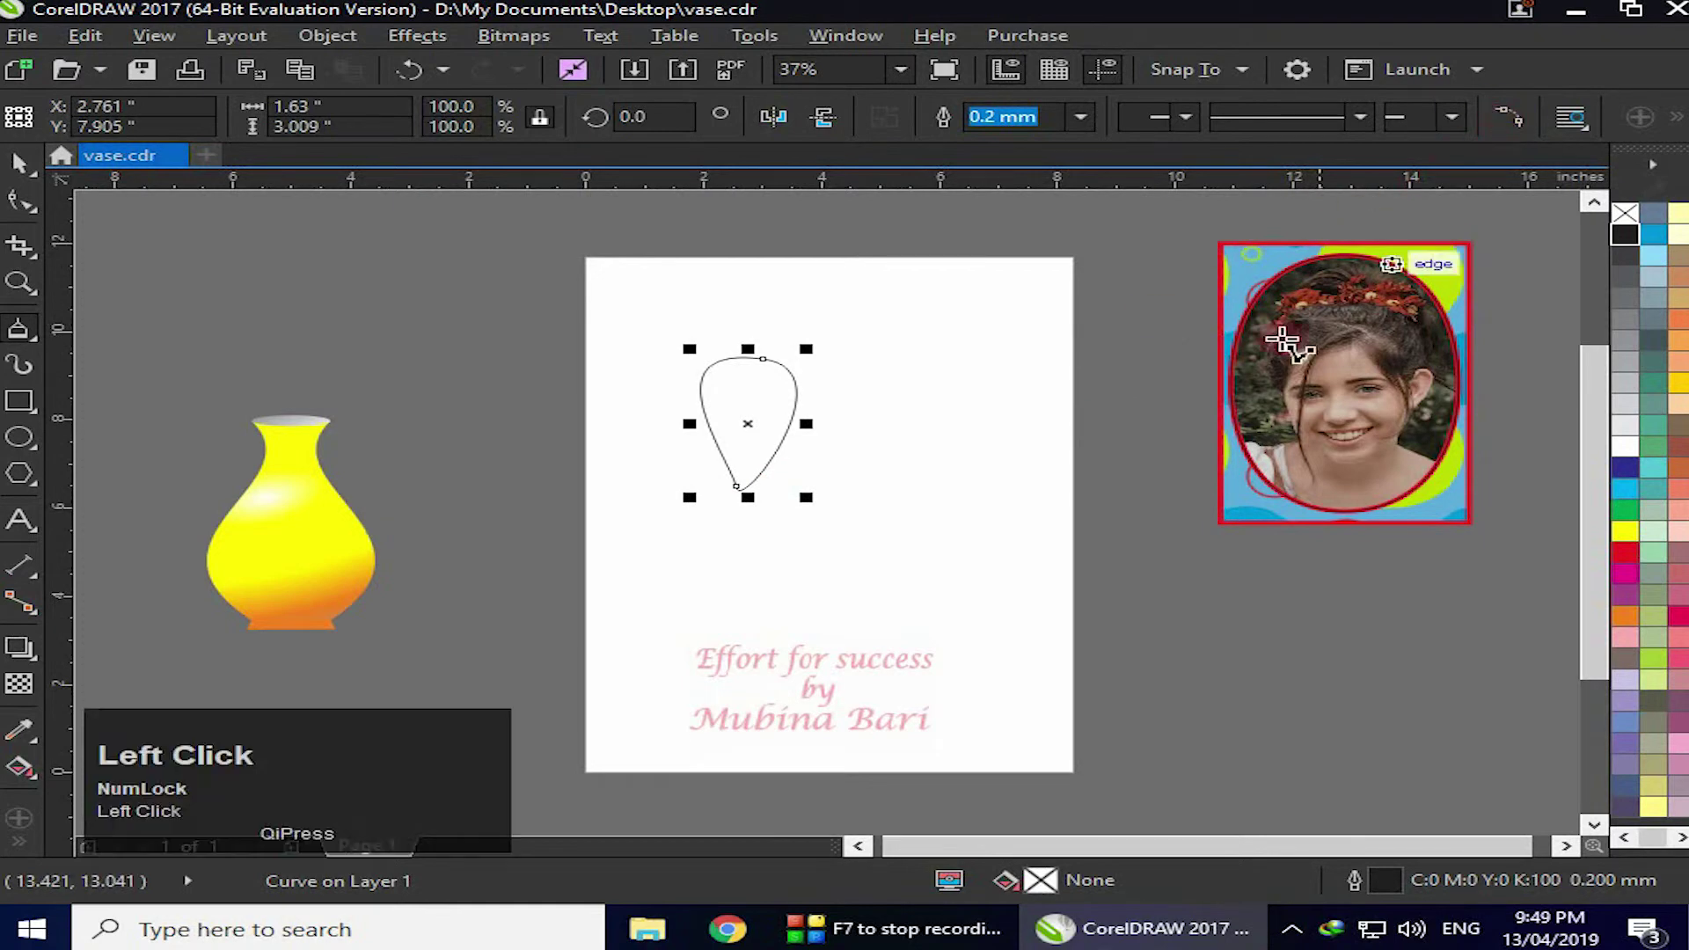
pyautogui.moveTo(901, 613)
pyautogui.mouseDown()
pyautogui.moveTo(938, 516)
pyautogui.moveTo(987, 500)
pyautogui.moveTo(1007, 538)
pyautogui.moveTo(912, 630)
pyautogui.mouseUp()
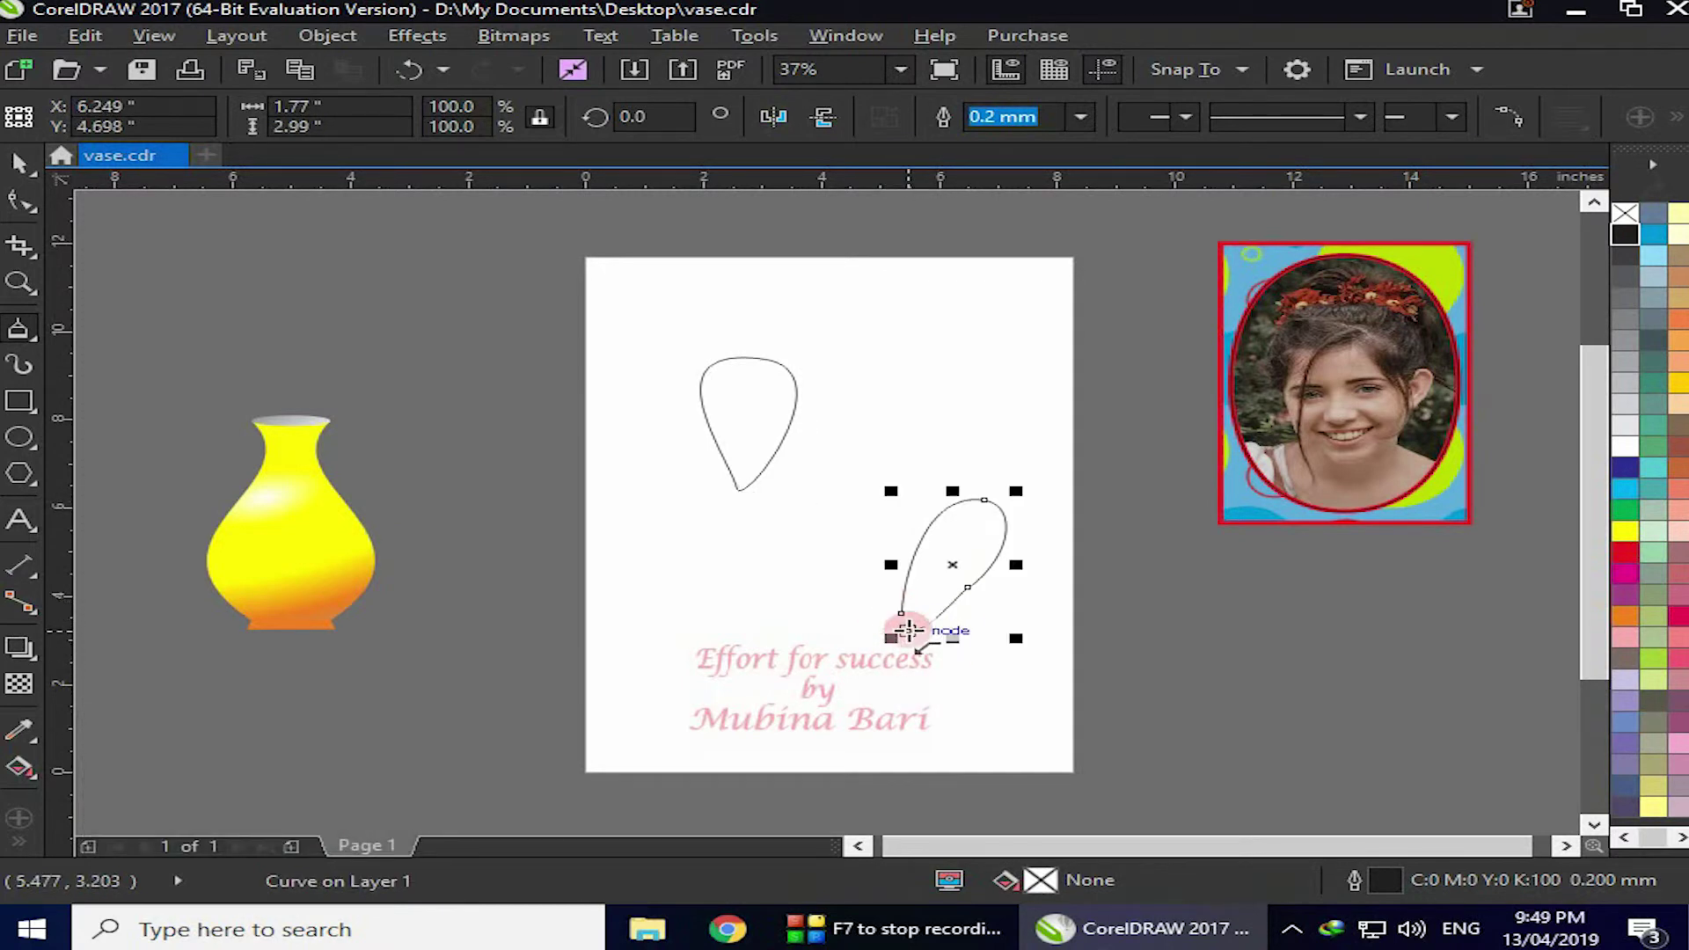
pyautogui.click(1507, 118)
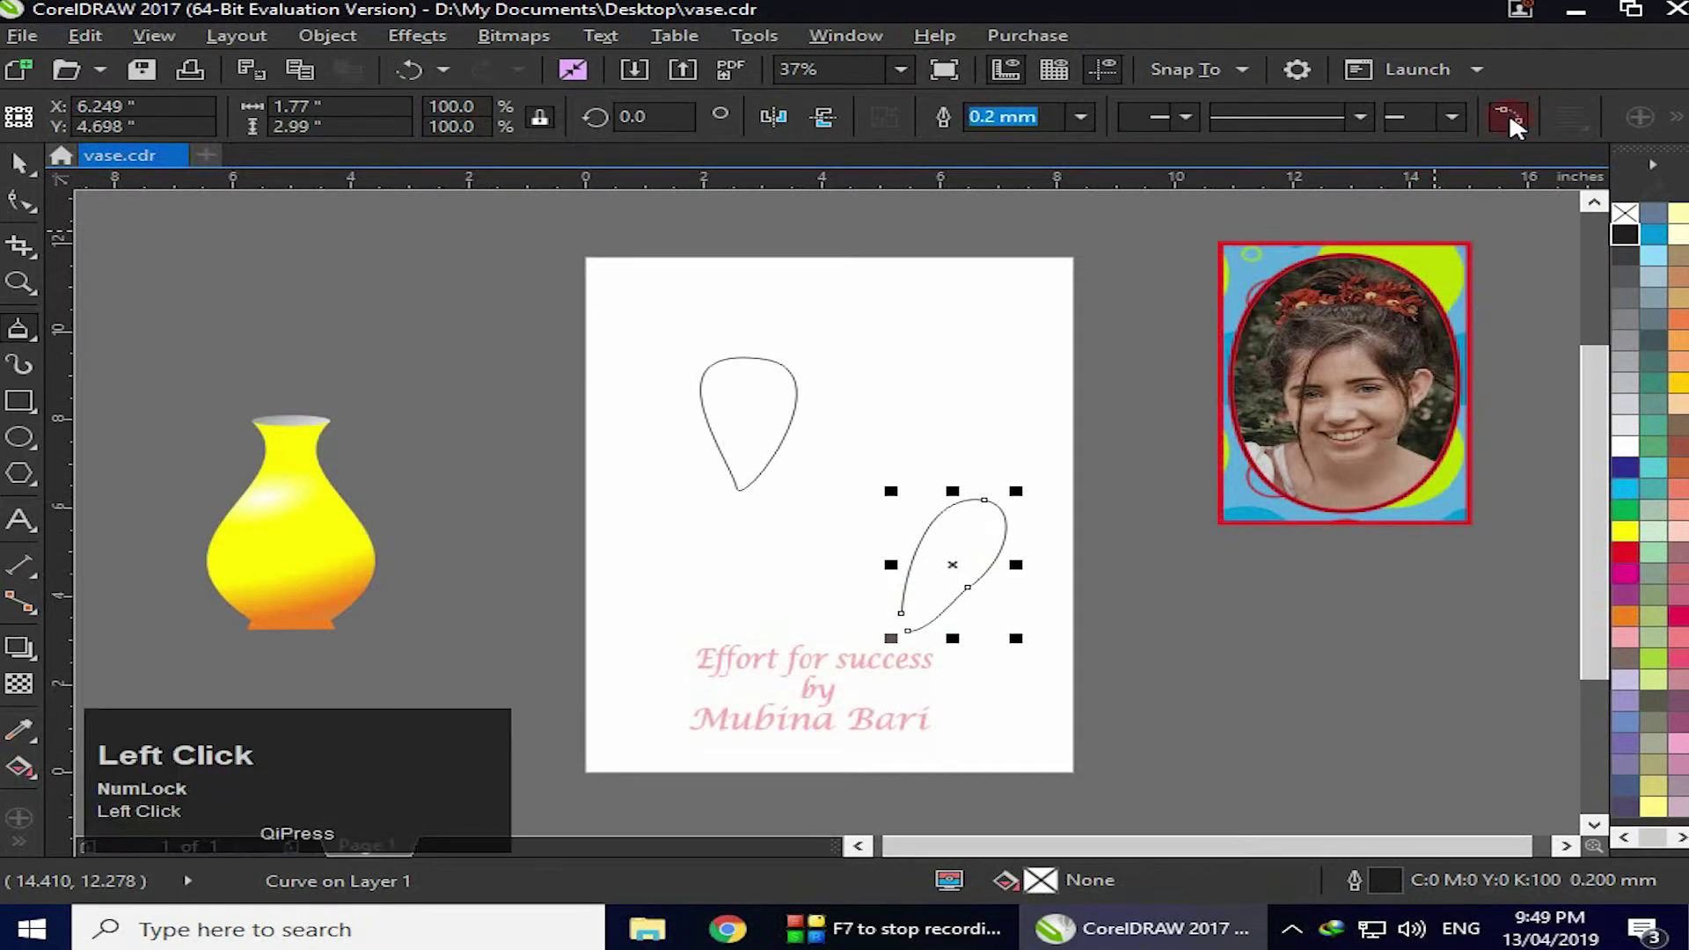
pyautogui.moveTo(663, 666)
pyautogui.mouseDown()
pyautogui.moveTo(678, 626)
pyautogui.moveTo(773, 596)
pyautogui.moveTo(671, 683)
pyautogui.moveTo(717, 699)
pyautogui.mouseUp()
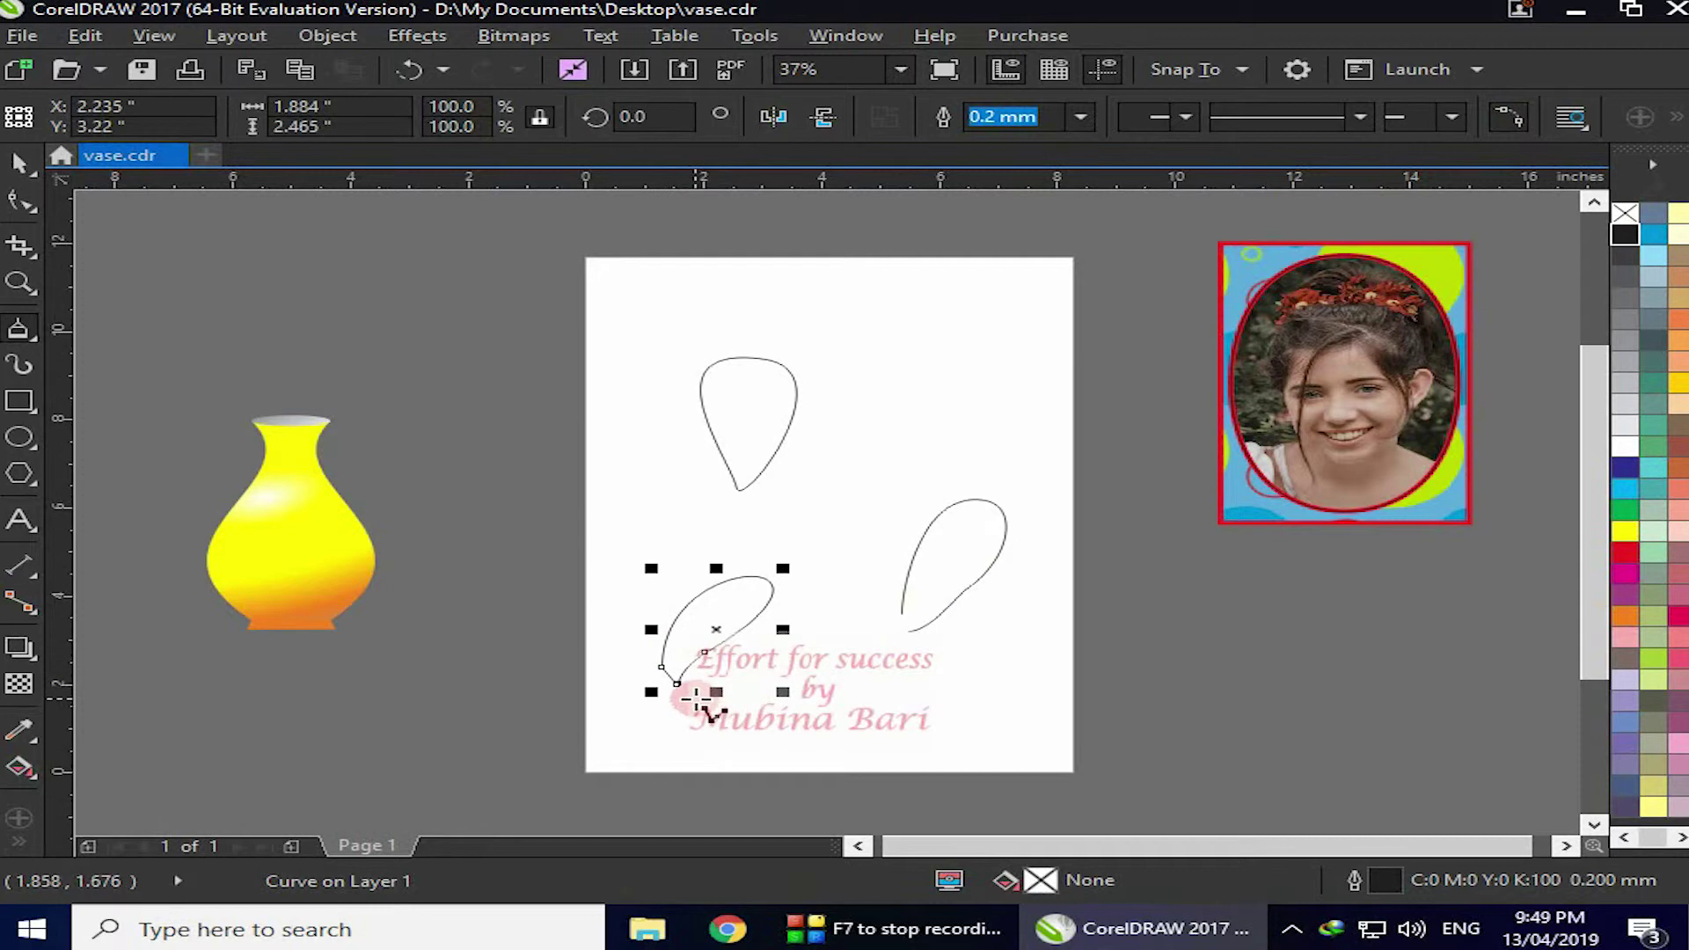
pyautogui.click(1510, 119)
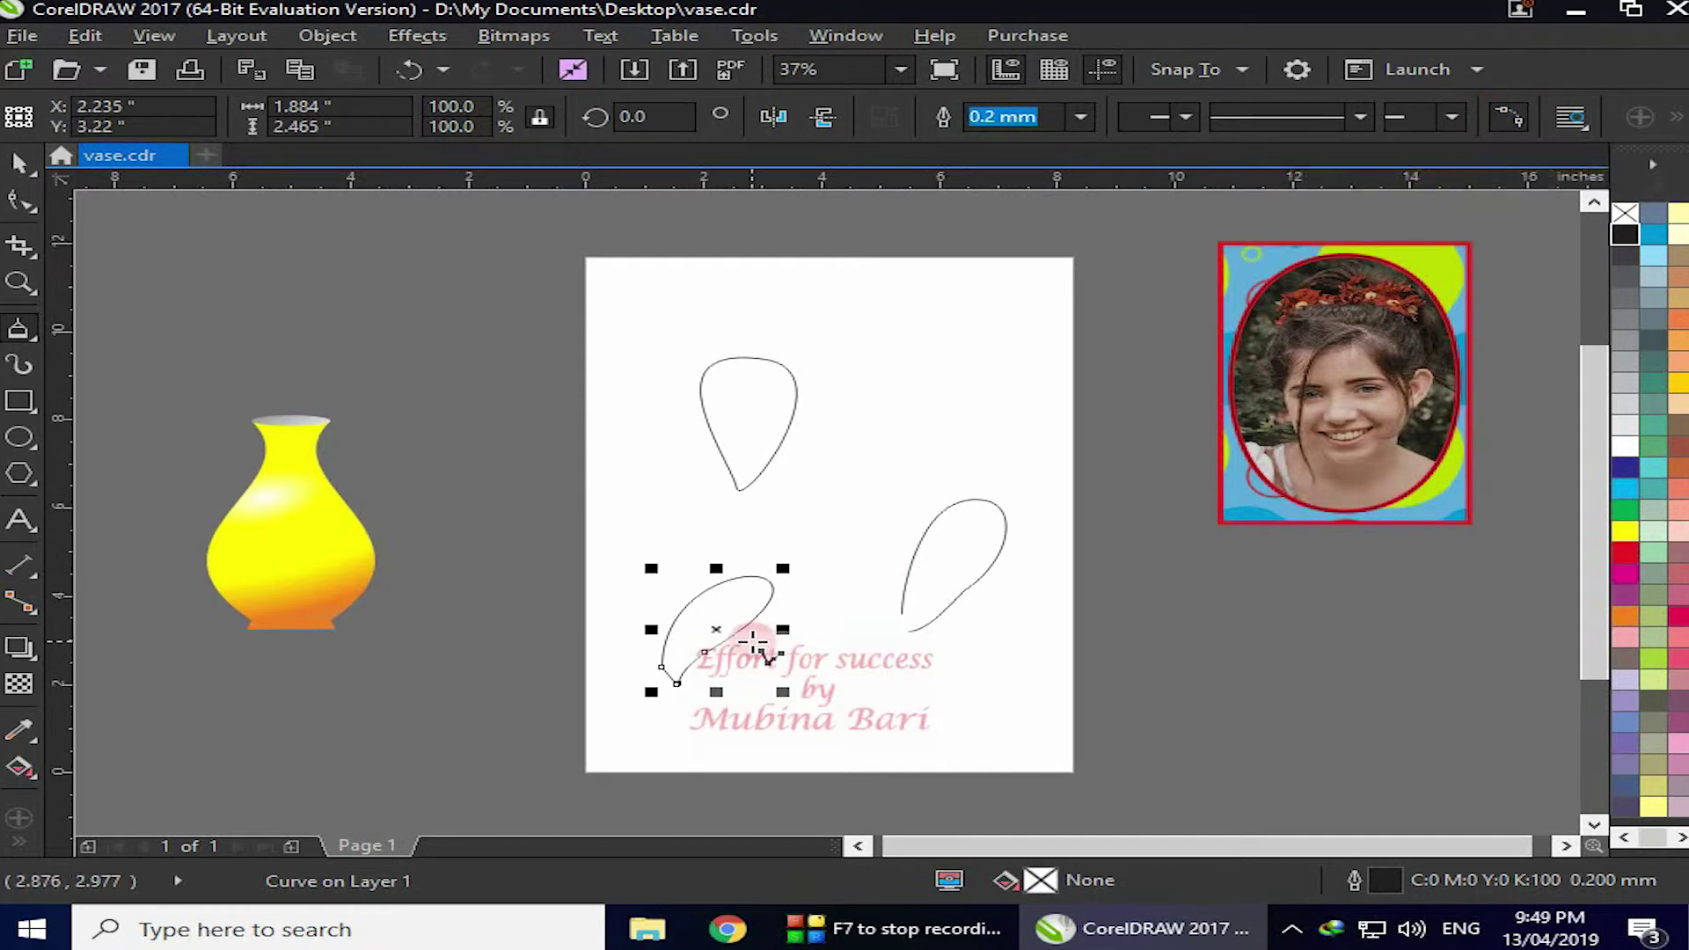
# - Delete the two extra petals, keeping only the first one on the upper part of the page
pyautogui.press('Delete')
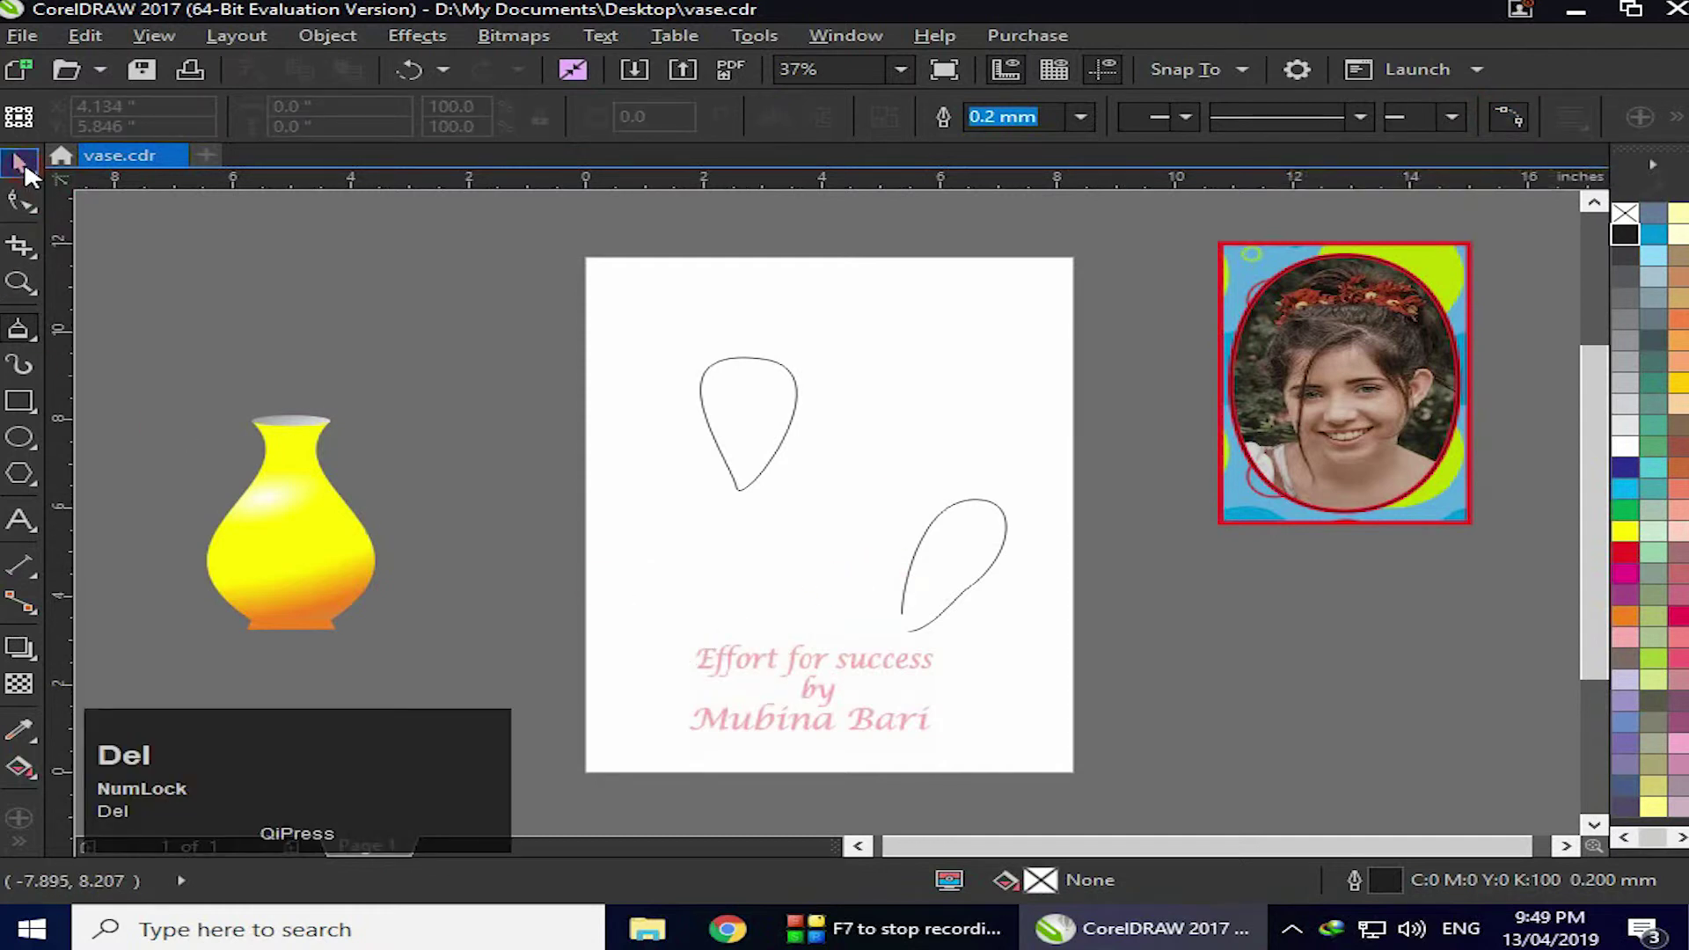
pyautogui.click(944, 600)
pyautogui.press('Delete')
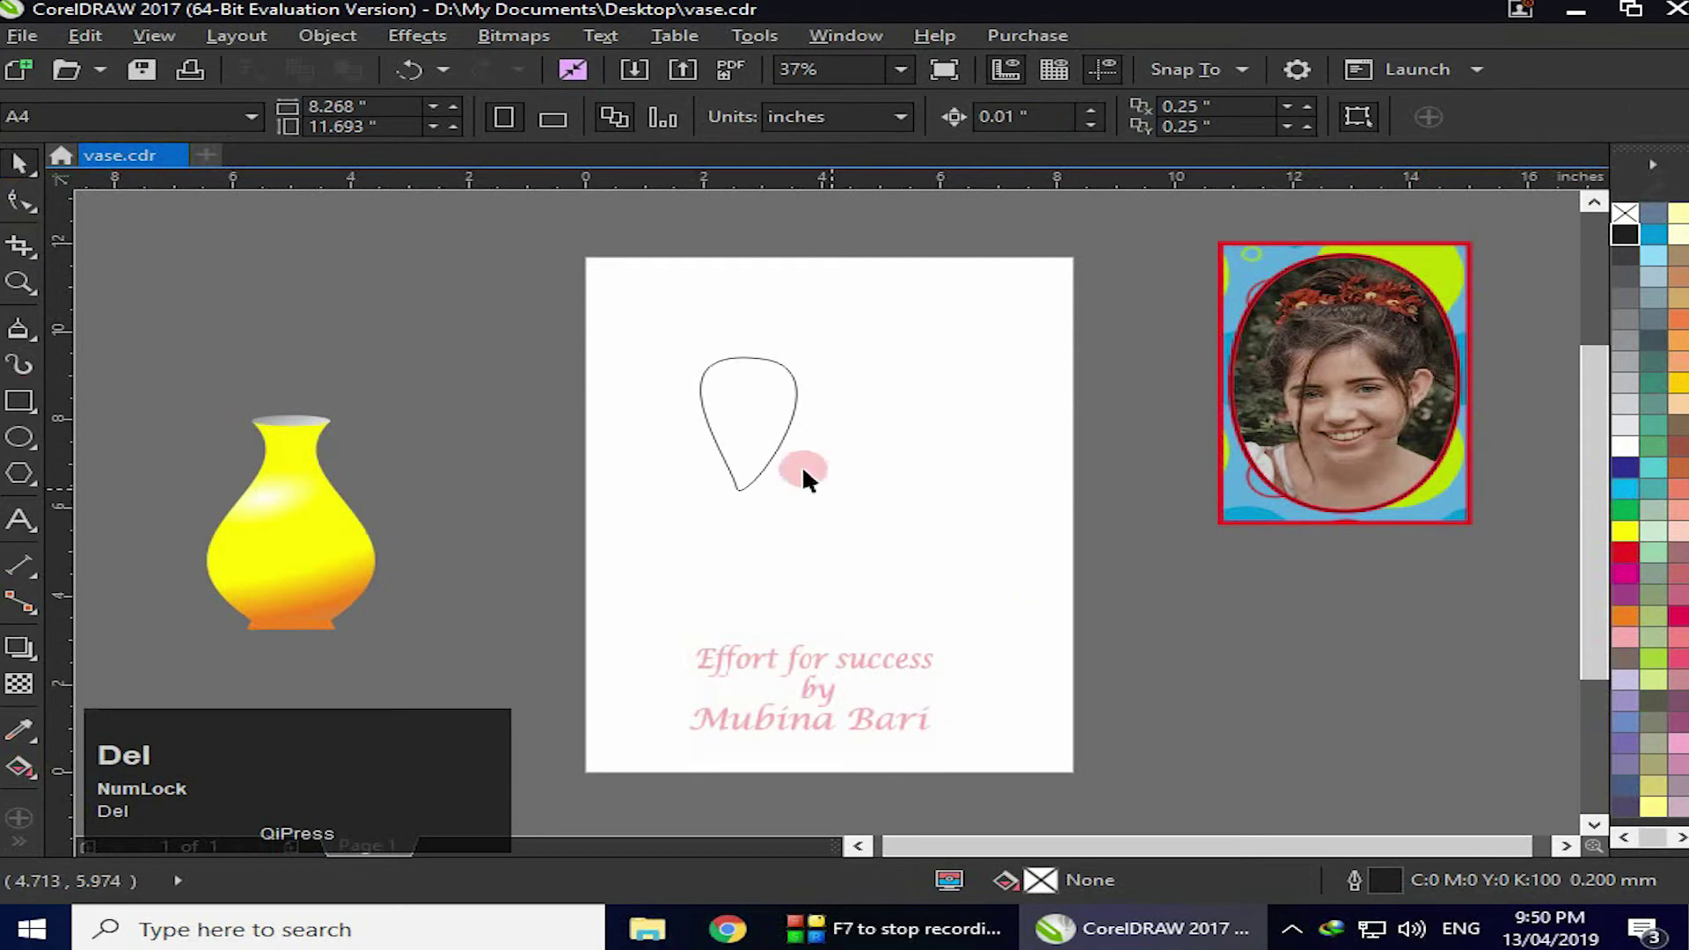
# - Fill the petal with red and move its centre of rotation to the pointed tip
pyautogui.click(773, 444)
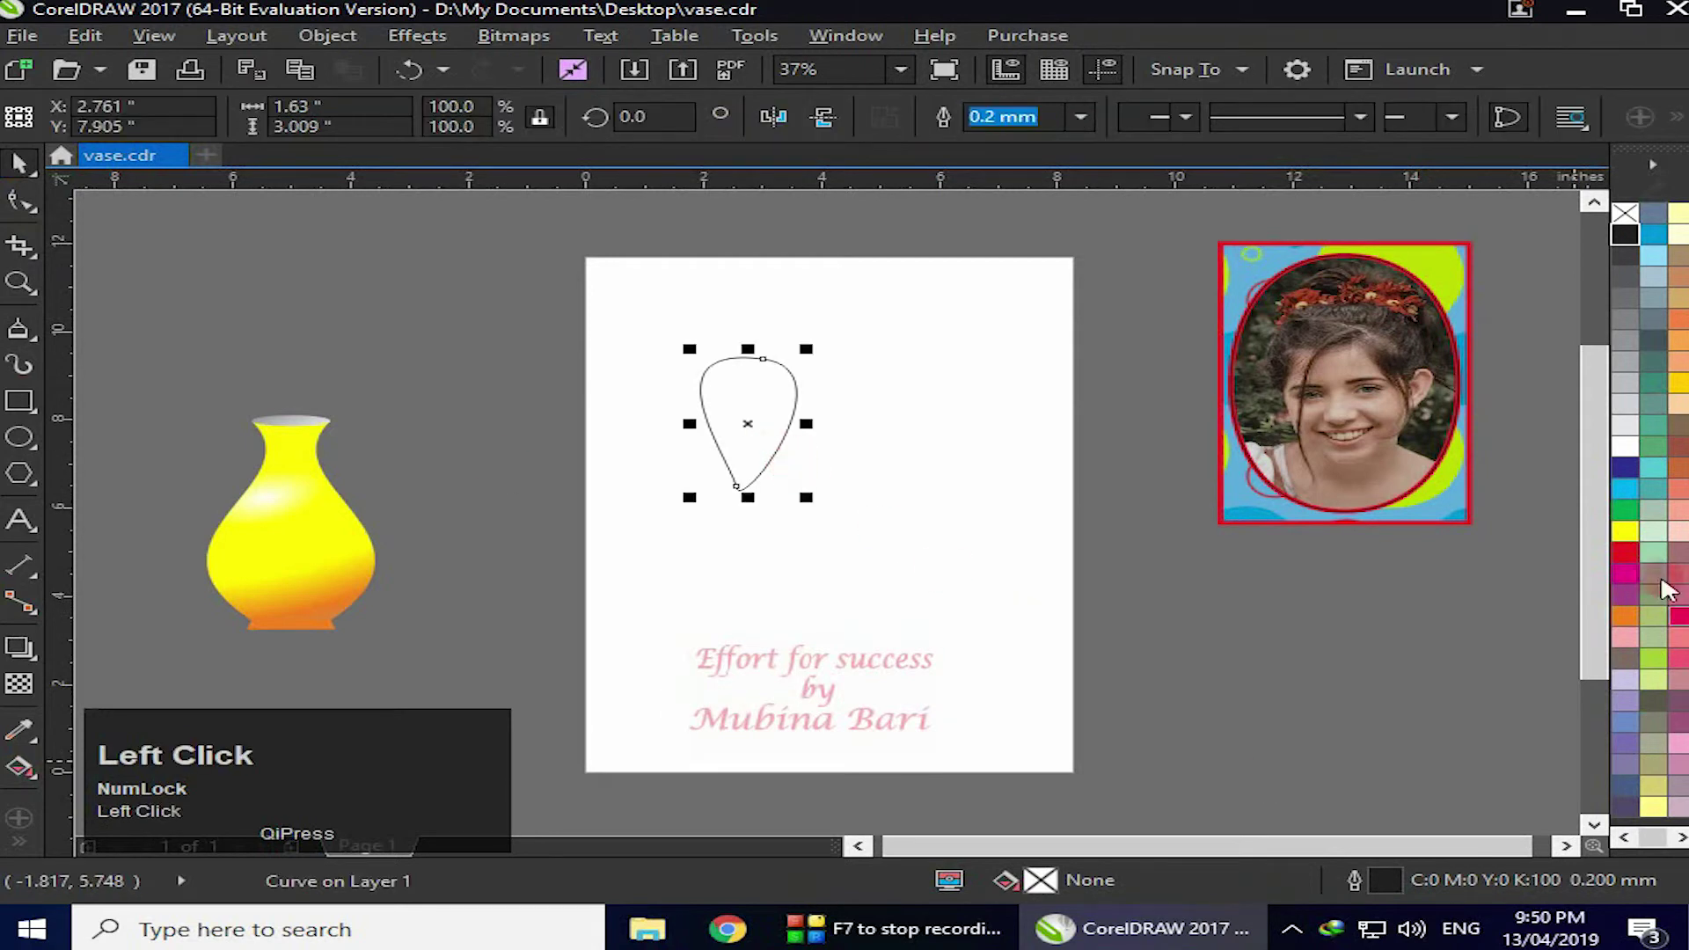
pyautogui.click(1624, 552)
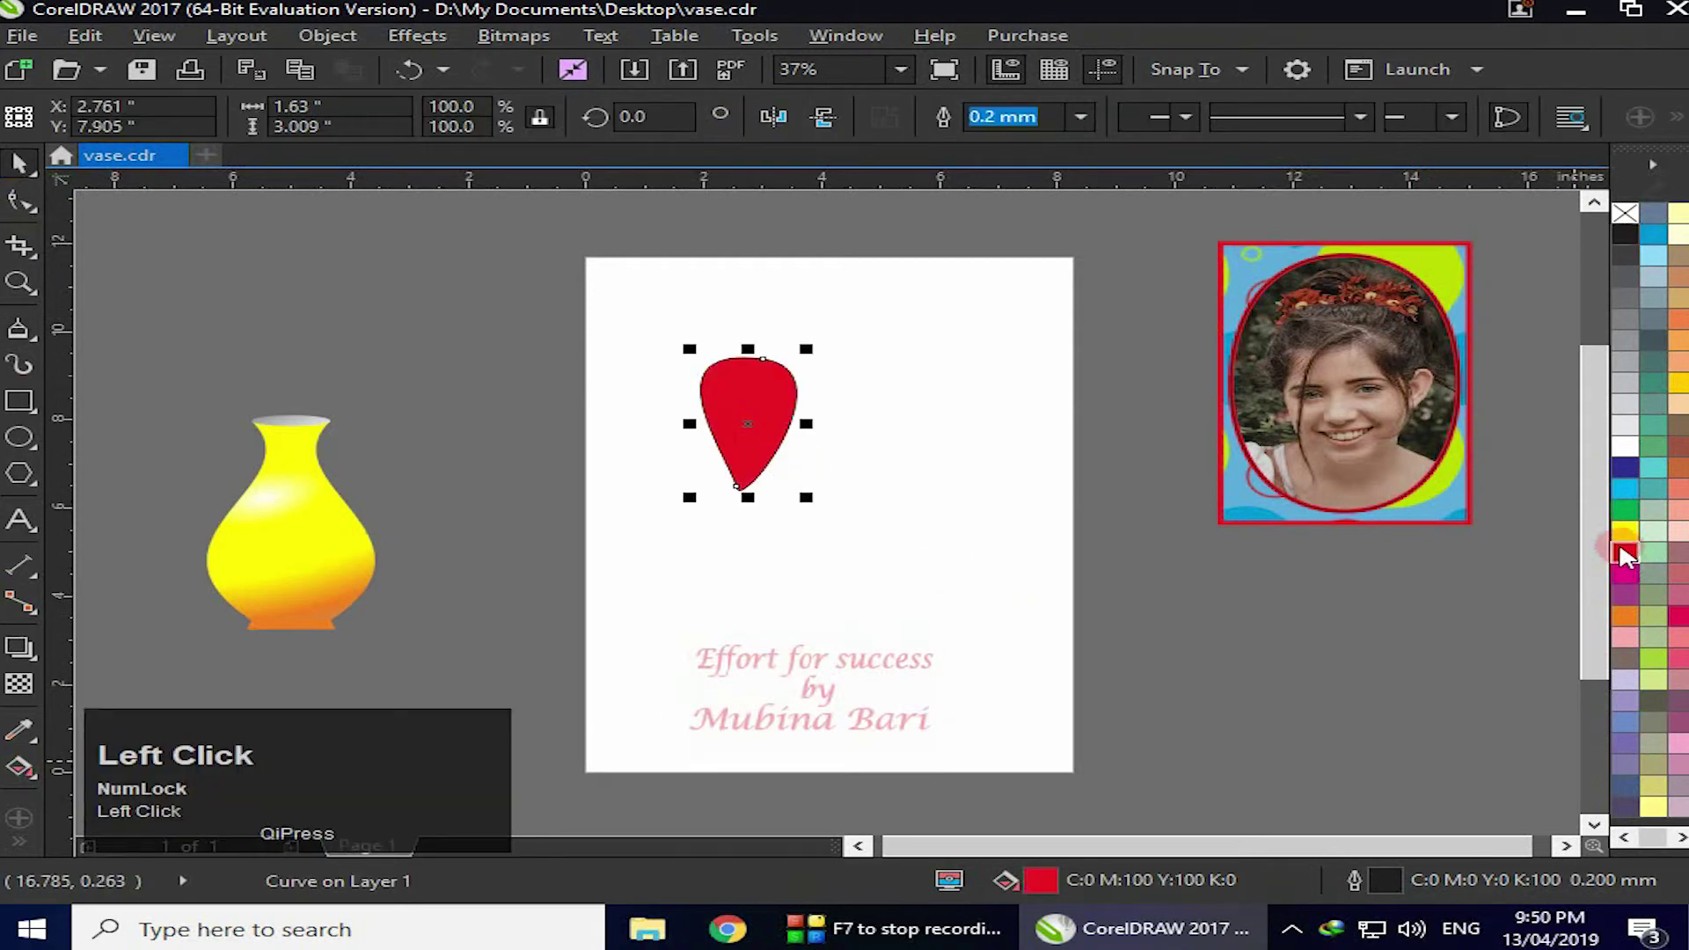
pyautogui.click(758, 423)
pyautogui.click(796, 365)
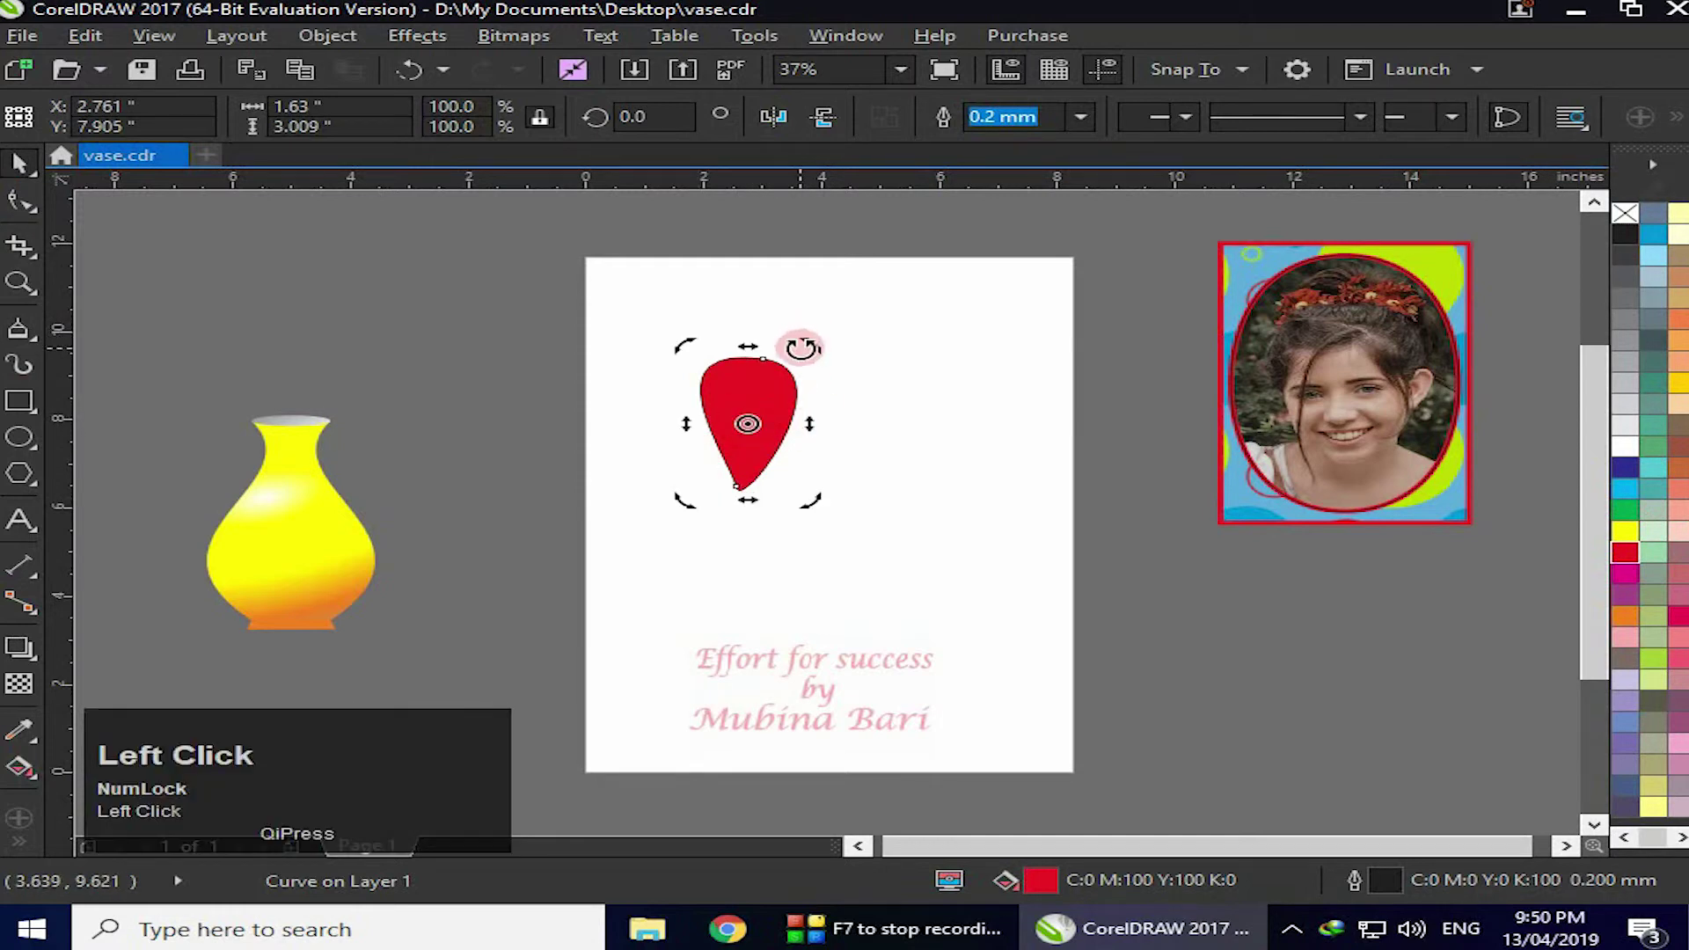
pyautogui.moveTo(739, 502); pyautogui.dragTo(739, 503)
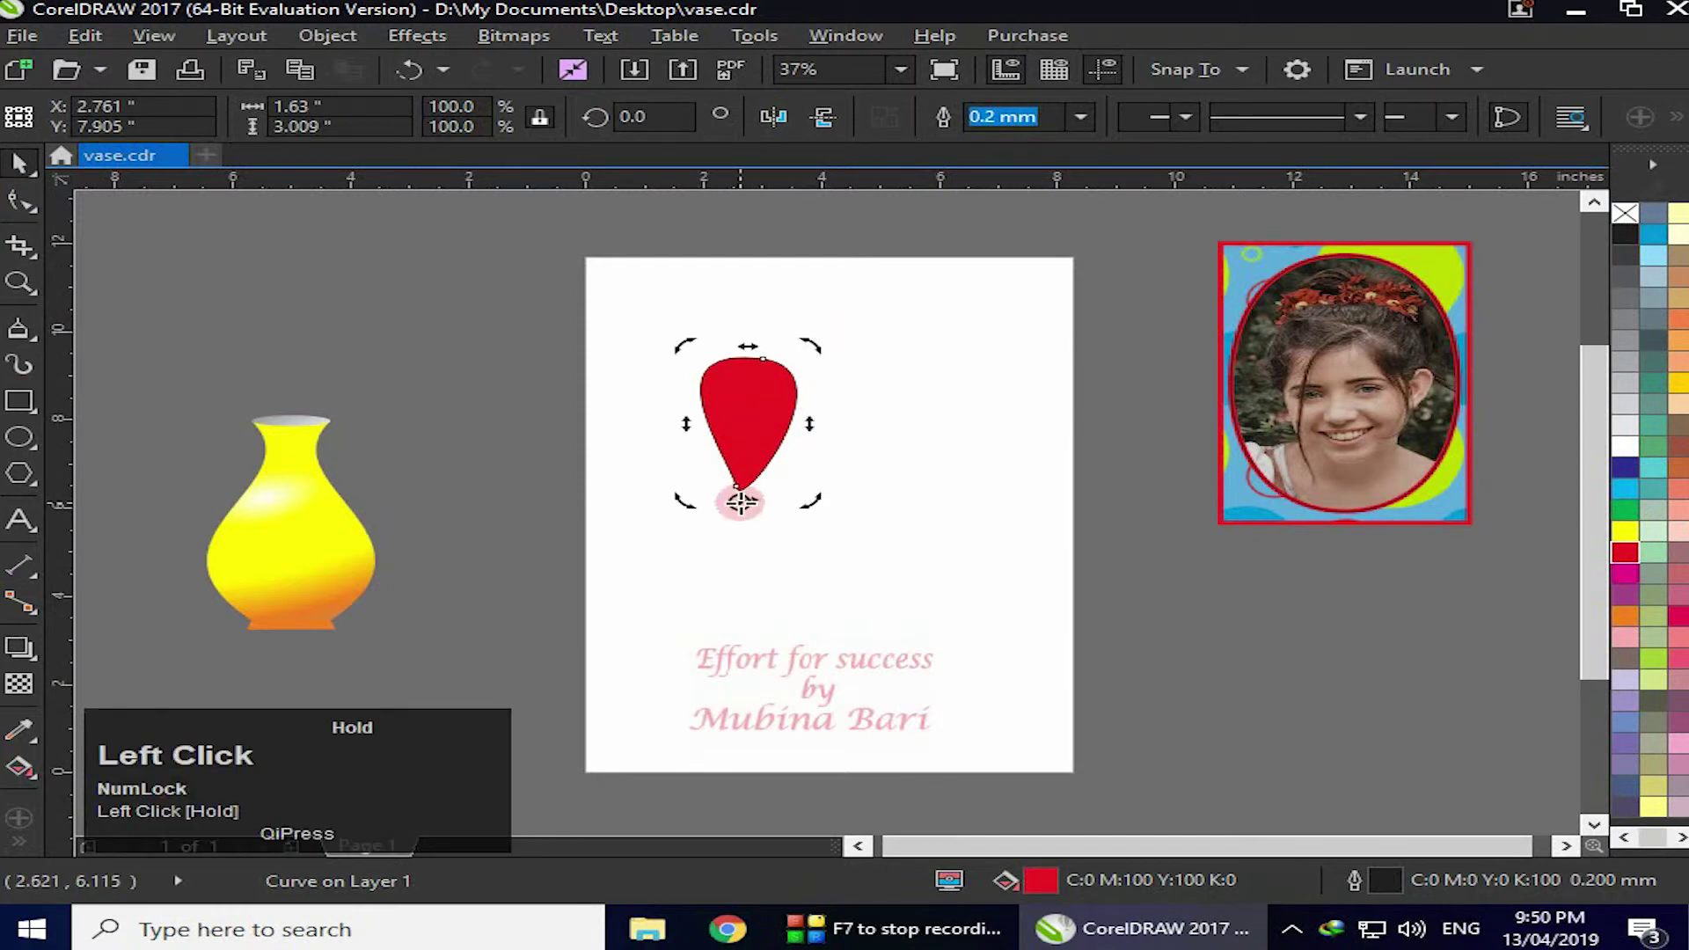
pyautogui.moveTo(740, 499); pyautogui.dragTo(740, 500)
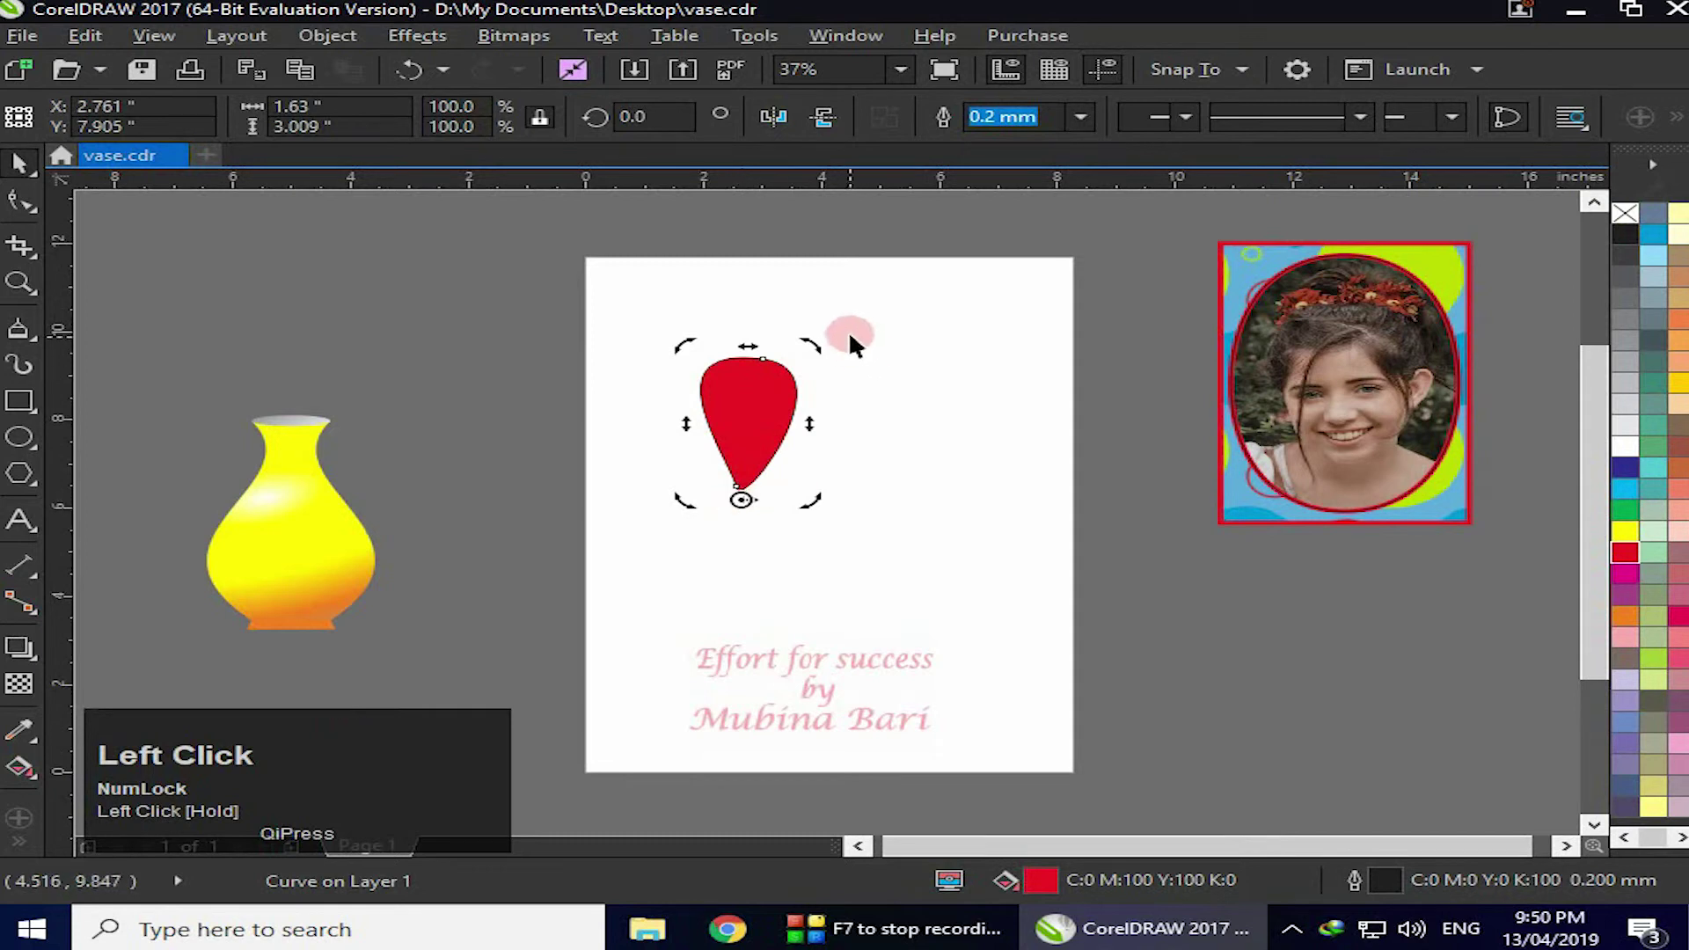
# - Rotate copies of the petal about its tip in steps of about 34° clockwise to form a flower, and even out the last petals' spacing
pyautogui.moveTo(810, 337); pyautogui.dragTo(890, 409)
pyautogui.rightClick(889, 410)
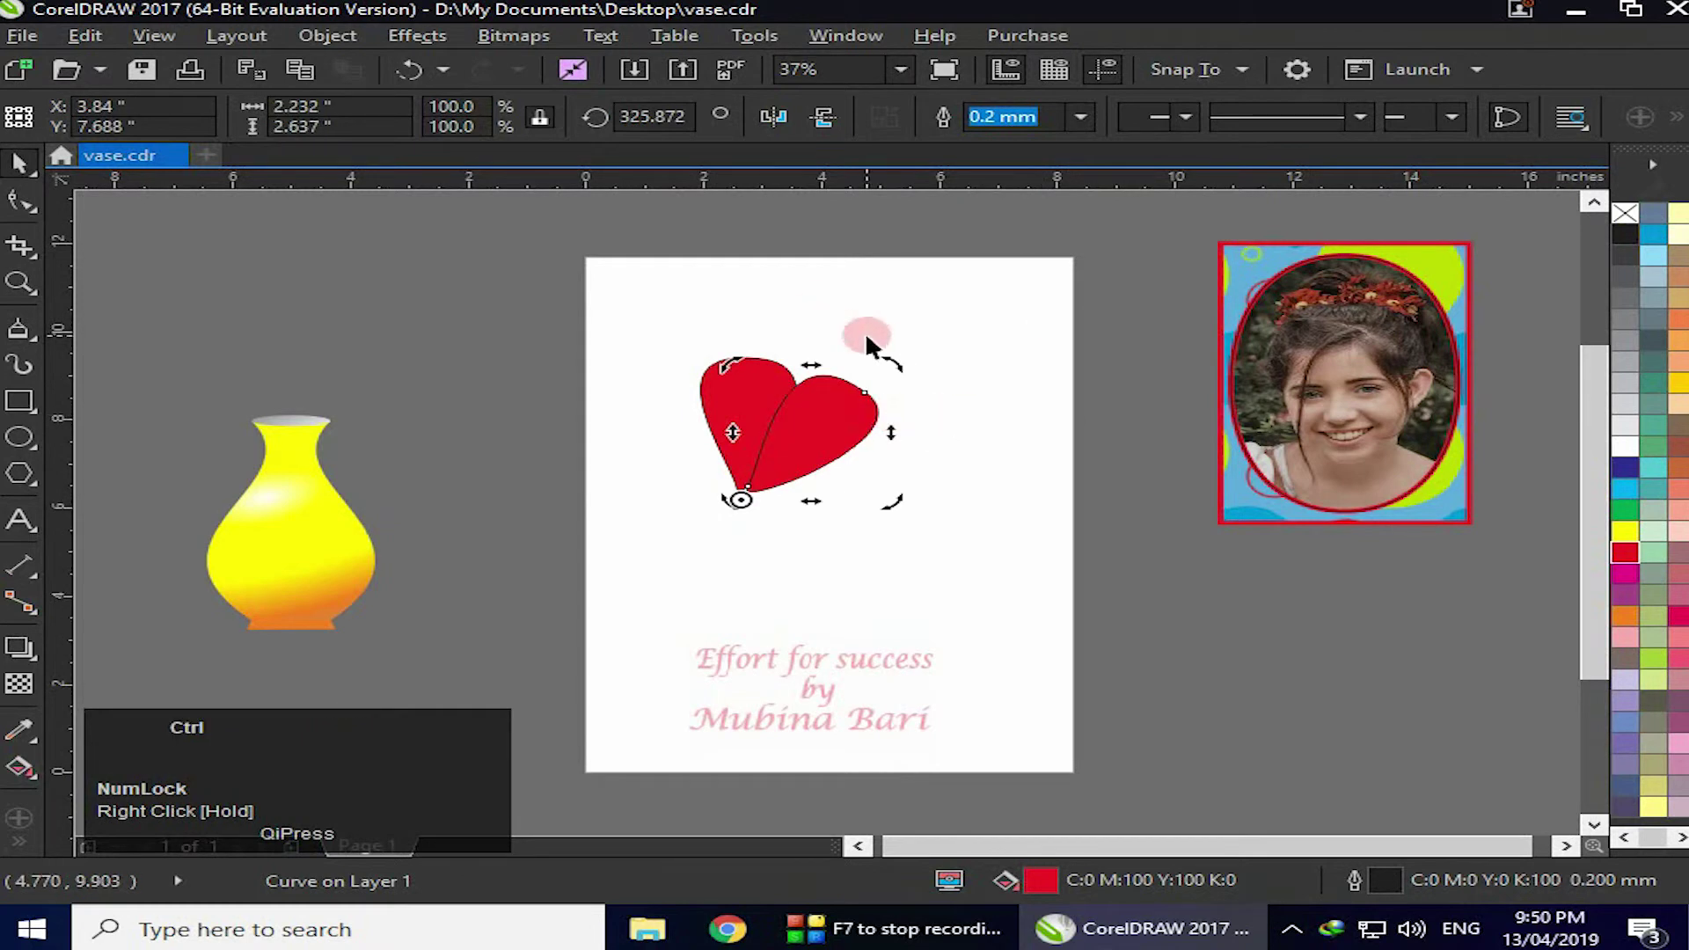
pyautogui.hotkey('ctrl', 'd')
pyautogui.hotkey('ctrl', 'd')
pyautogui.hotkey('ctrl', 'd')
pyautogui.hotkey('ctrl', 'd')
pyautogui.hotkey('ctrl', 'd')
pyautogui.hotkey('ctrl', 'd')
pyautogui.hotkey('ctrl', 'd')
pyautogui.hotkey('ctrl', 'd')
pyautogui.click(544, 431)
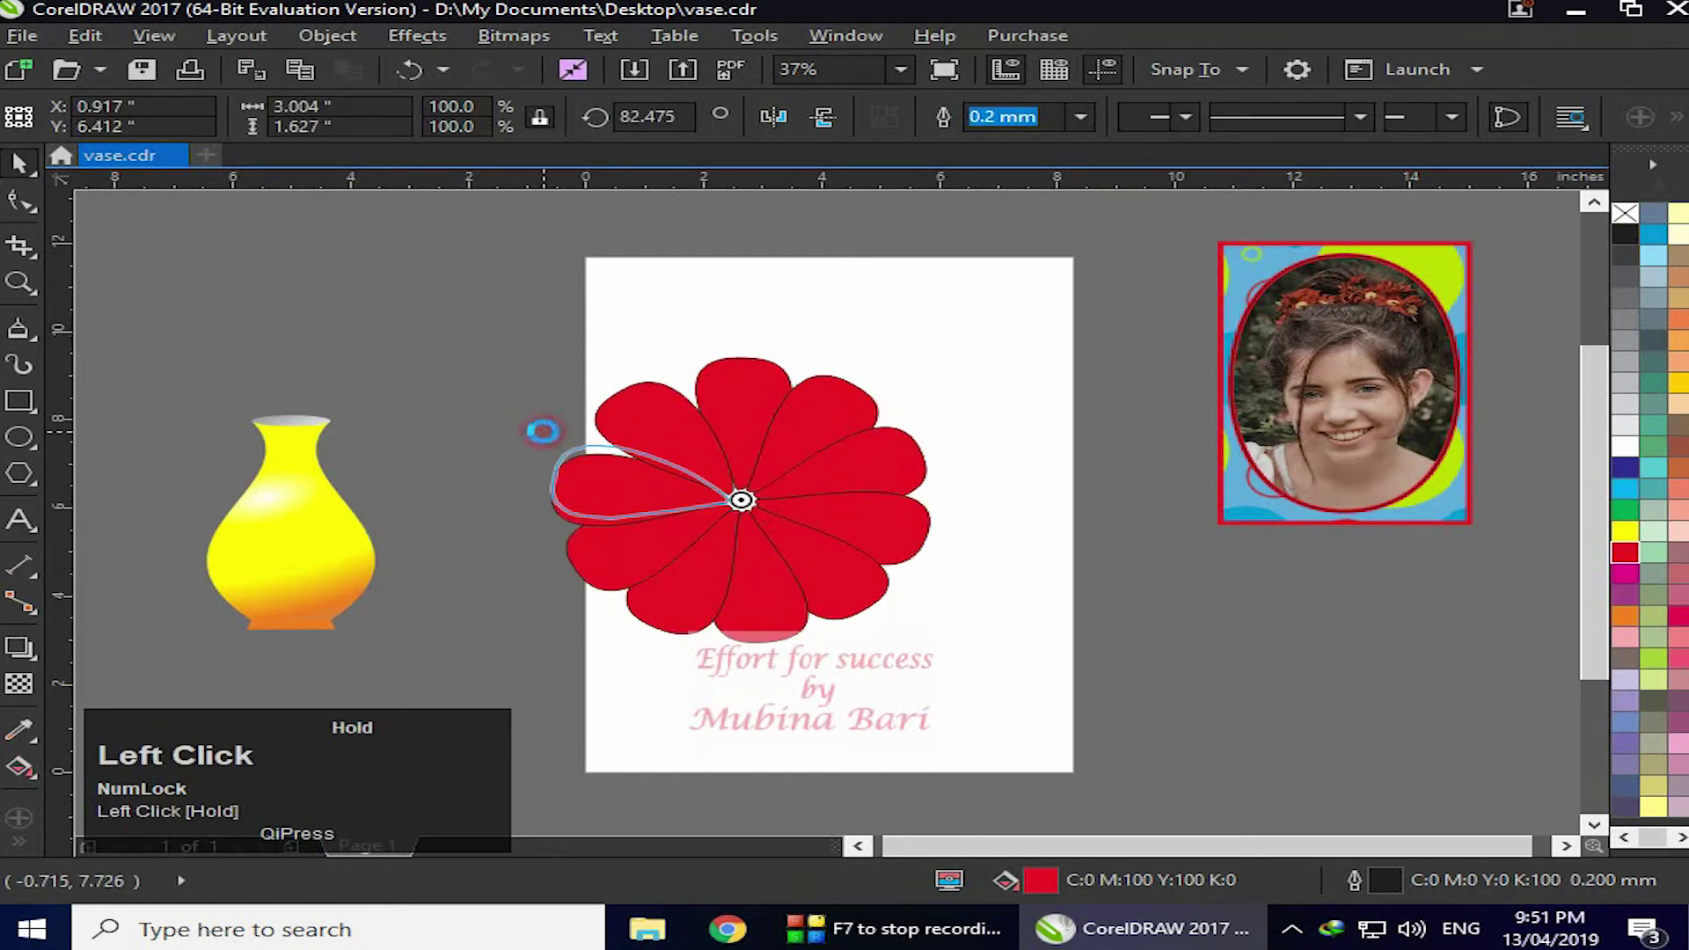
pyautogui.click(580, 320)
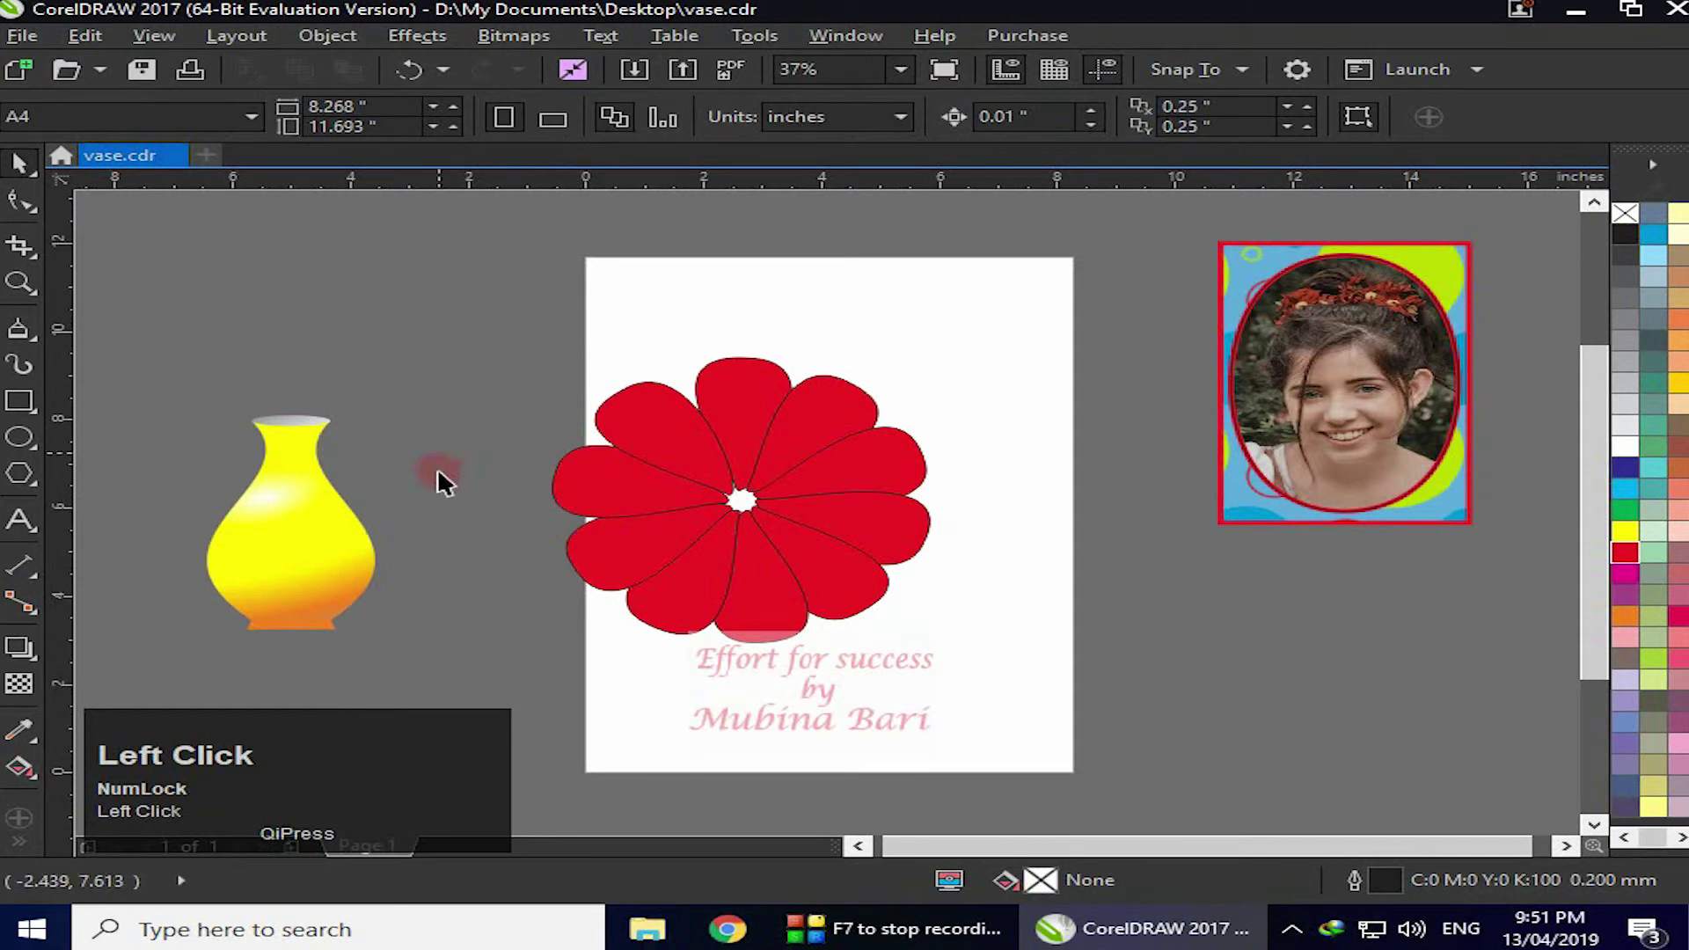
# - Group all the petals and place the flower, scaled down, below the framed photo
pyautogui.moveTo(520, 317); pyautogui.dragTo(725, 502)
pyautogui.click(1495, 116)
pyautogui.moveTo(629, 427)
pyautogui.mouseDown()
pyautogui.moveTo(1120, 381)
pyautogui.moveTo(1304, 616)
pyautogui.moveTo(1390, 638)
pyautogui.mouseUp()
# - Draw a practice arc about 1.2 × 4.8 in on the page with the 3-Point Curve tool, and delete it
pyautogui.click(26, 333)
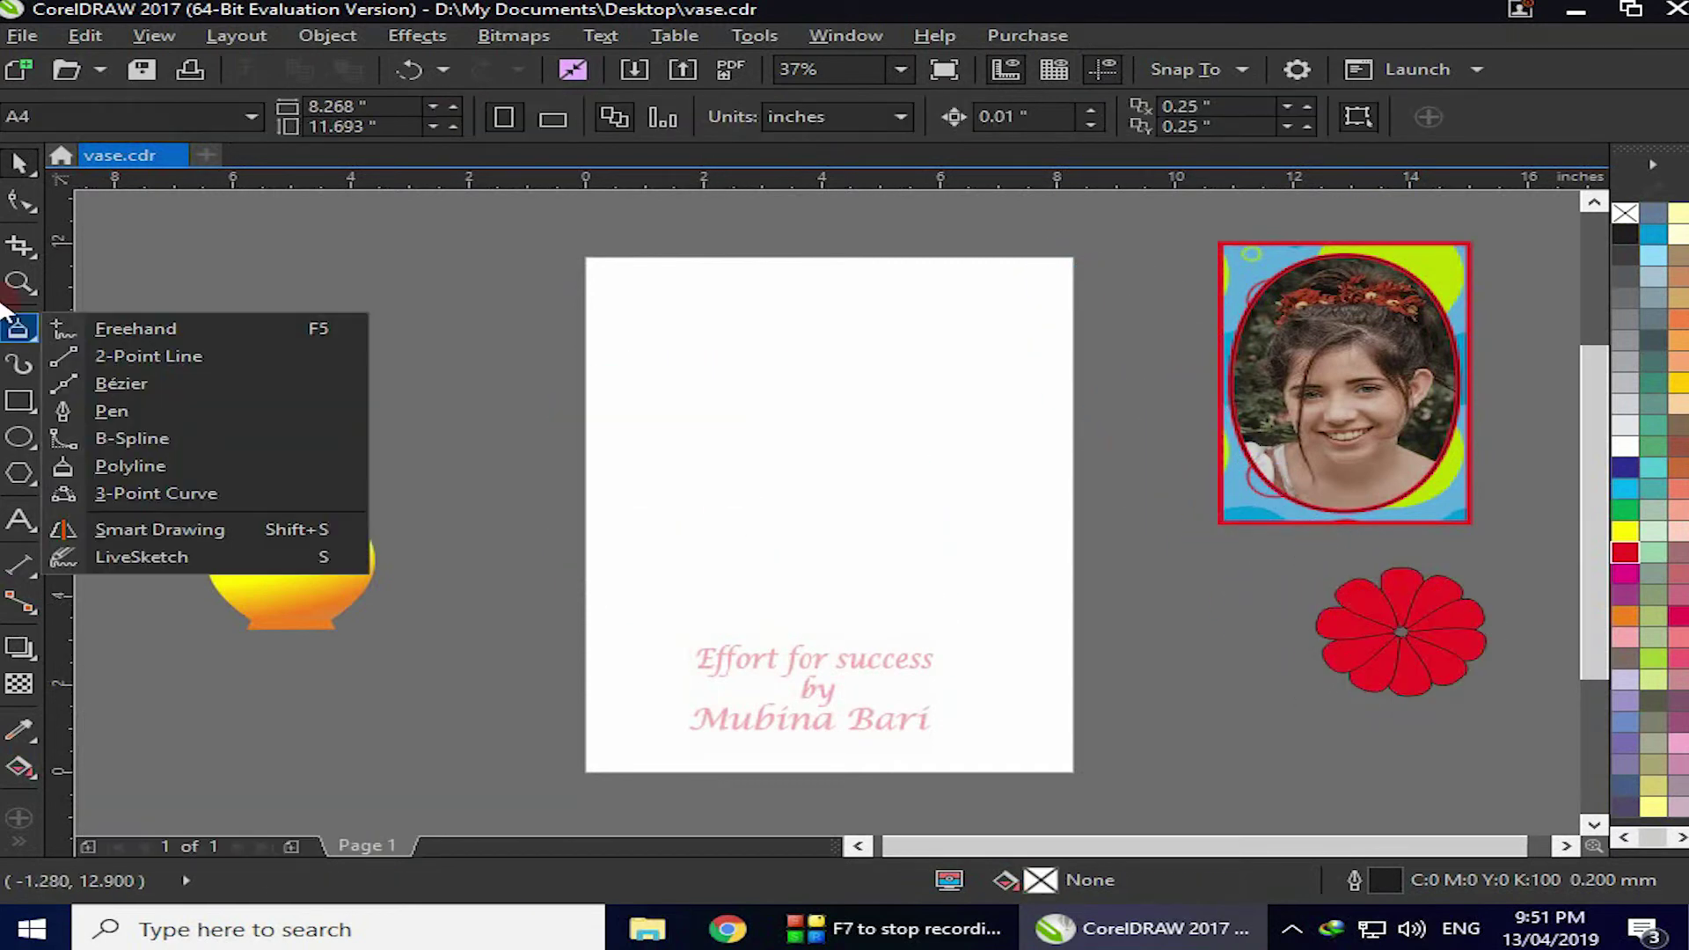
pyautogui.click(151, 493)
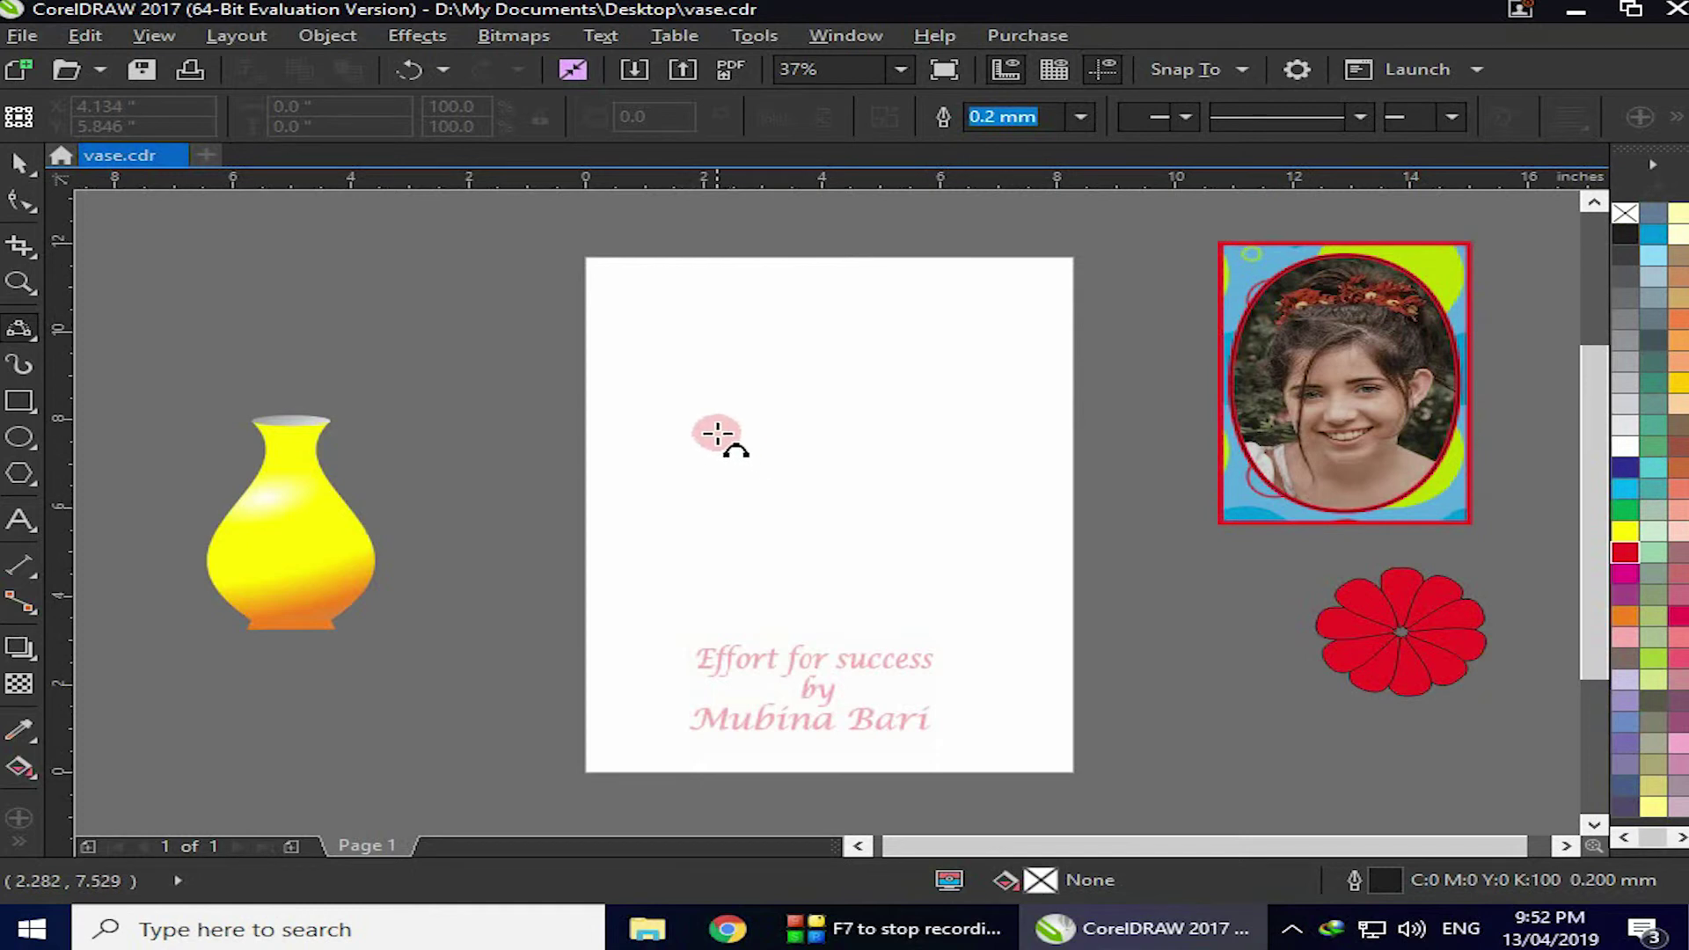
pyautogui.click(679, 346)
pyautogui.moveTo(679, 347); pyautogui.dragTo(682, 557)
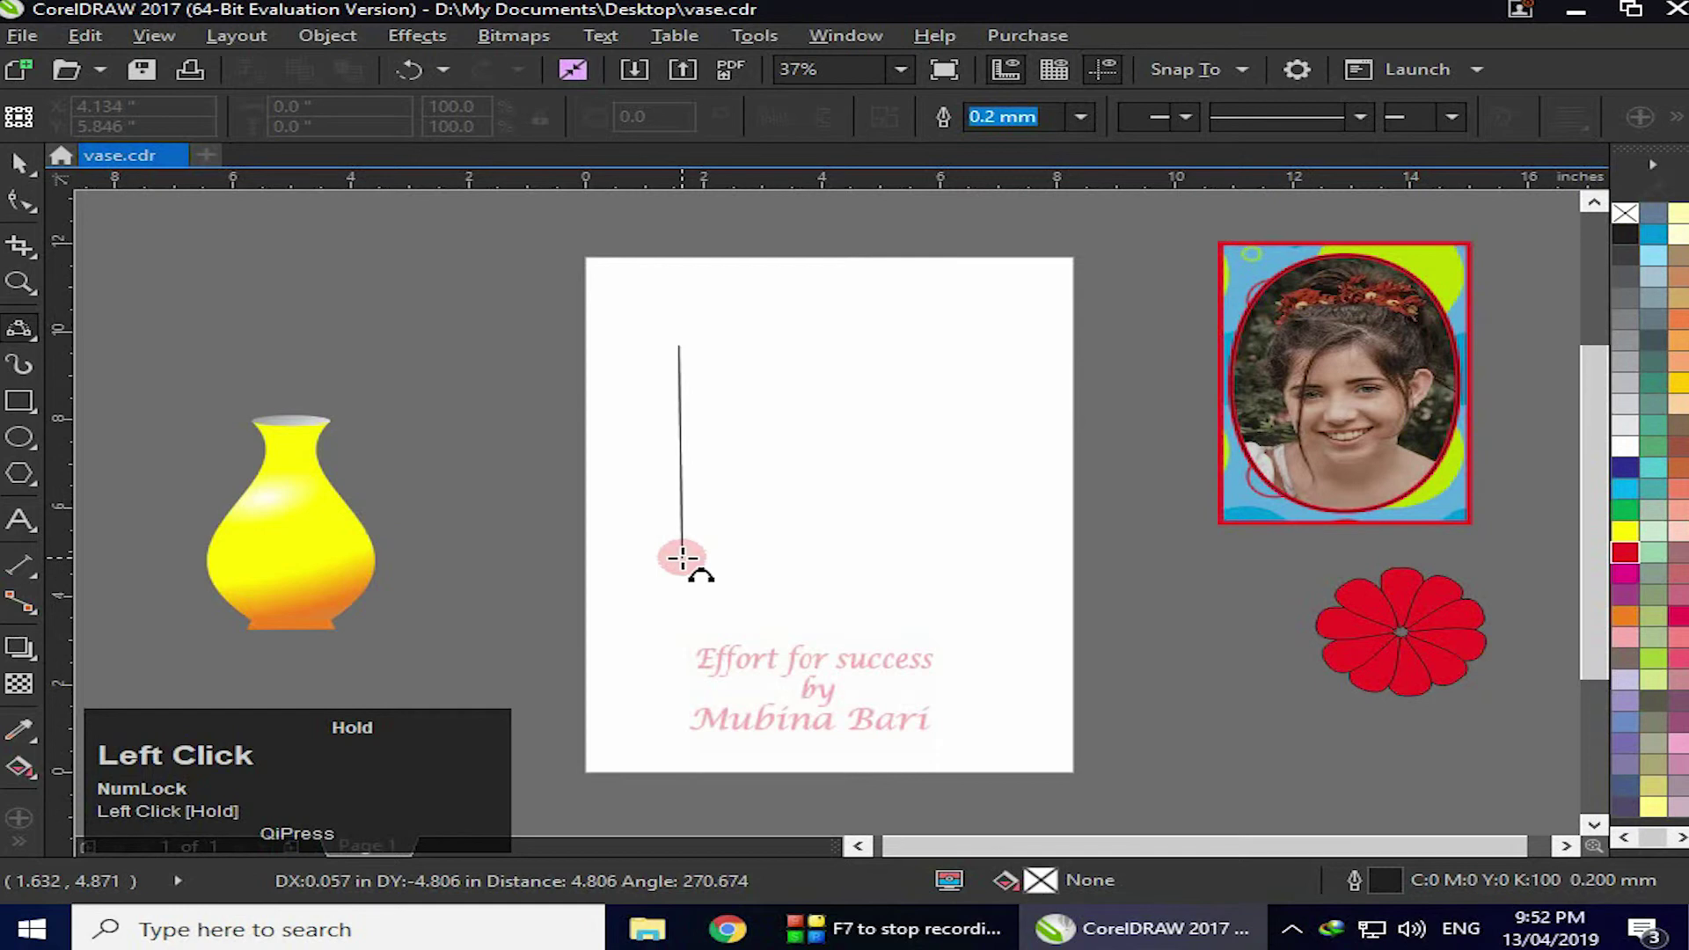
pyautogui.moveTo(682, 557); pyautogui.dragTo(683, 558)
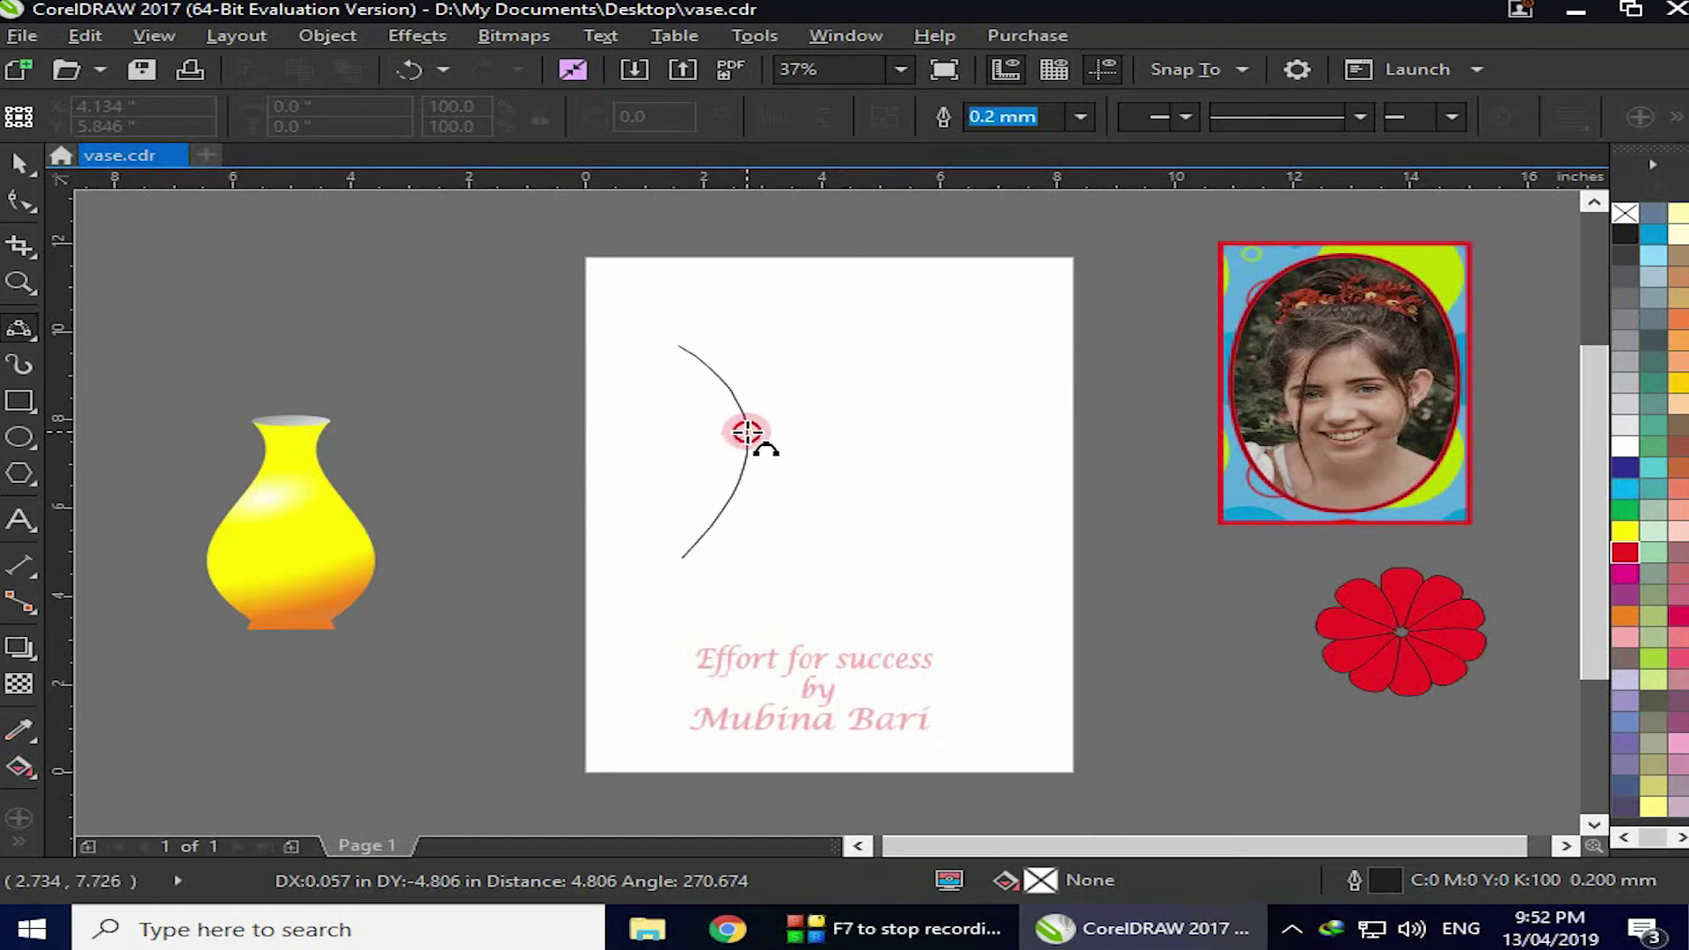
pyautogui.click(749, 432)
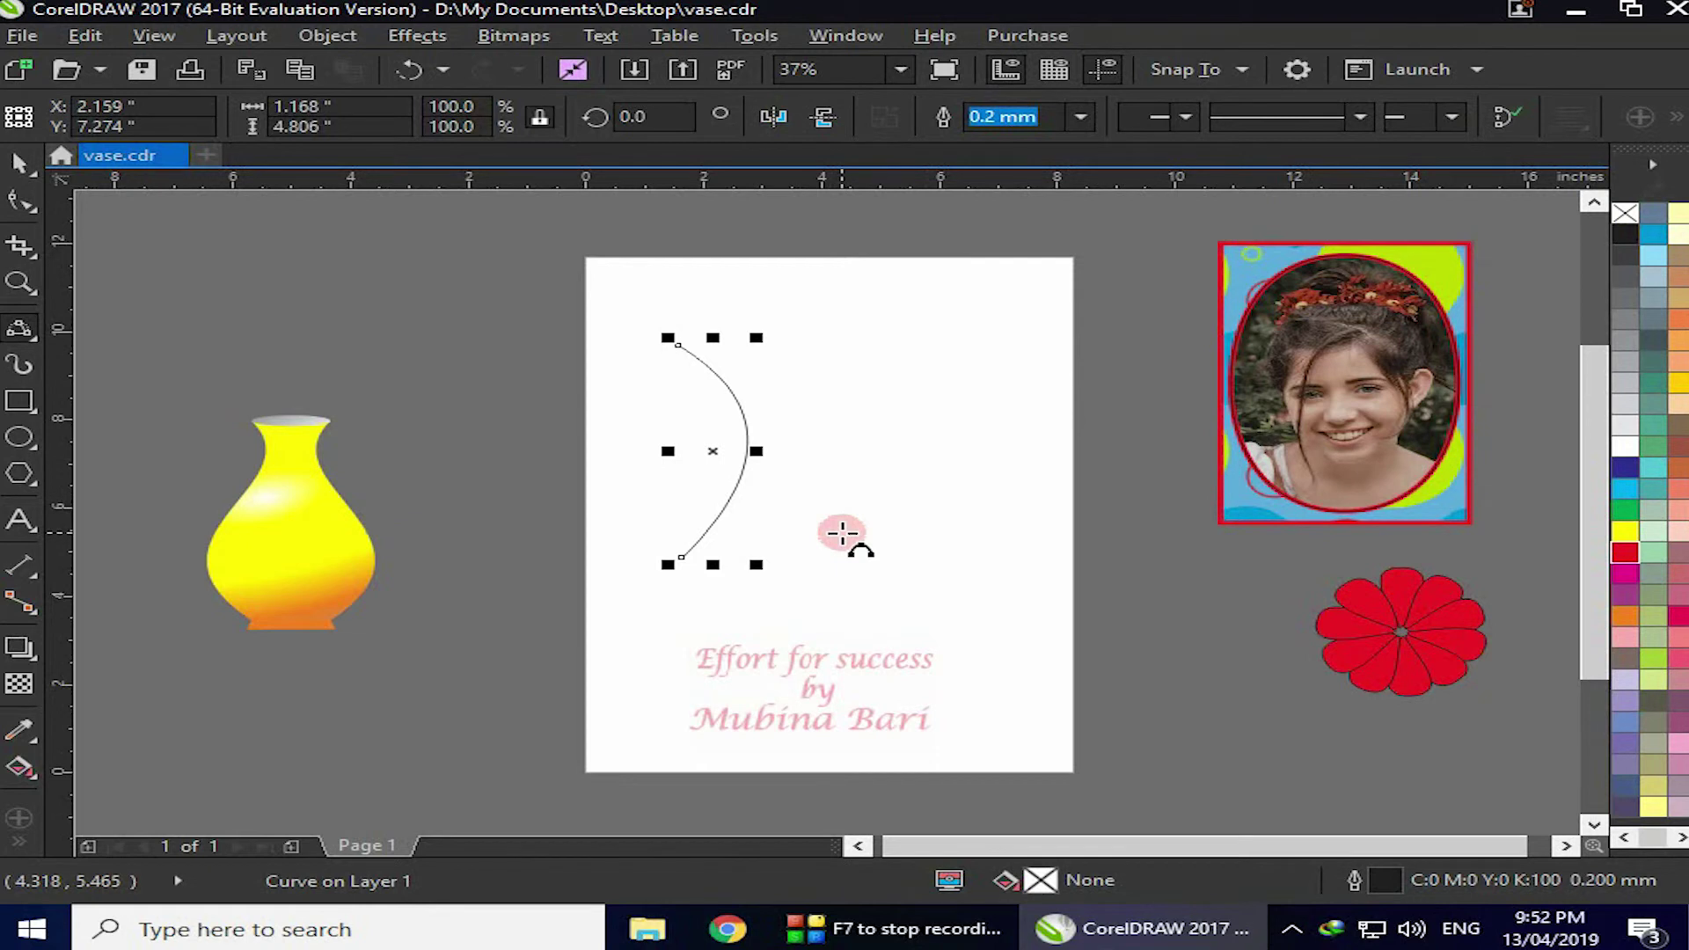
pyautogui.press('Delete')
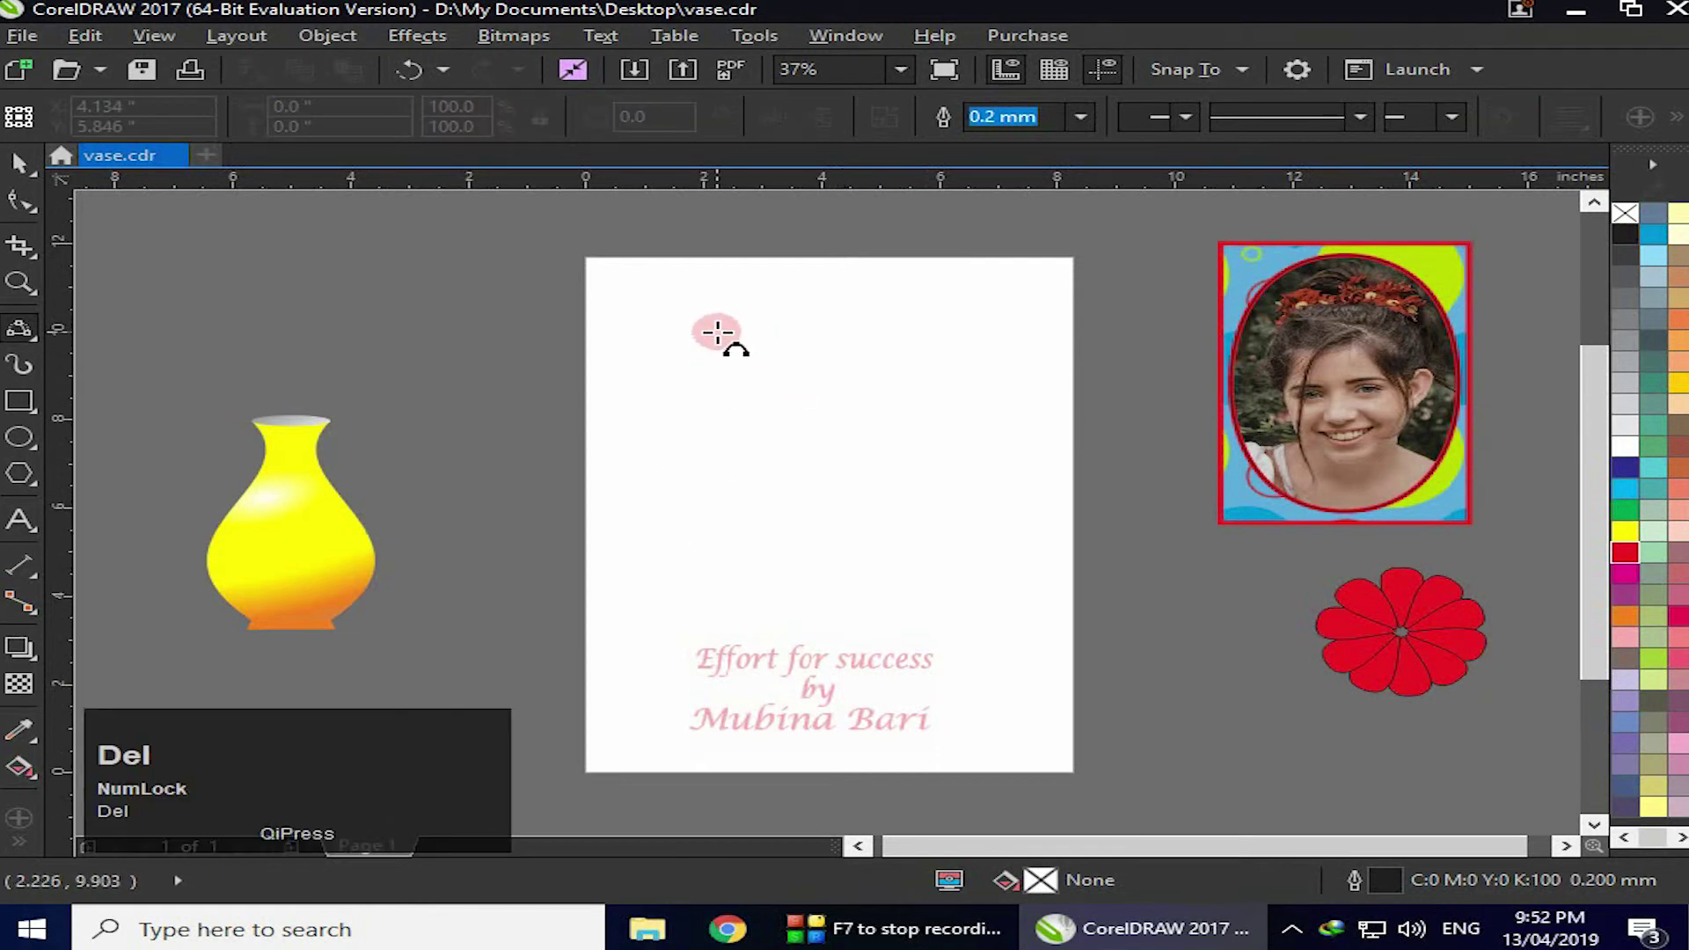
# - Draw a slim closed leaf about 0.46 in wide with the 3-Point Curve tool and stretch it to about 8.1 in tall
pyautogui.click(717, 333)
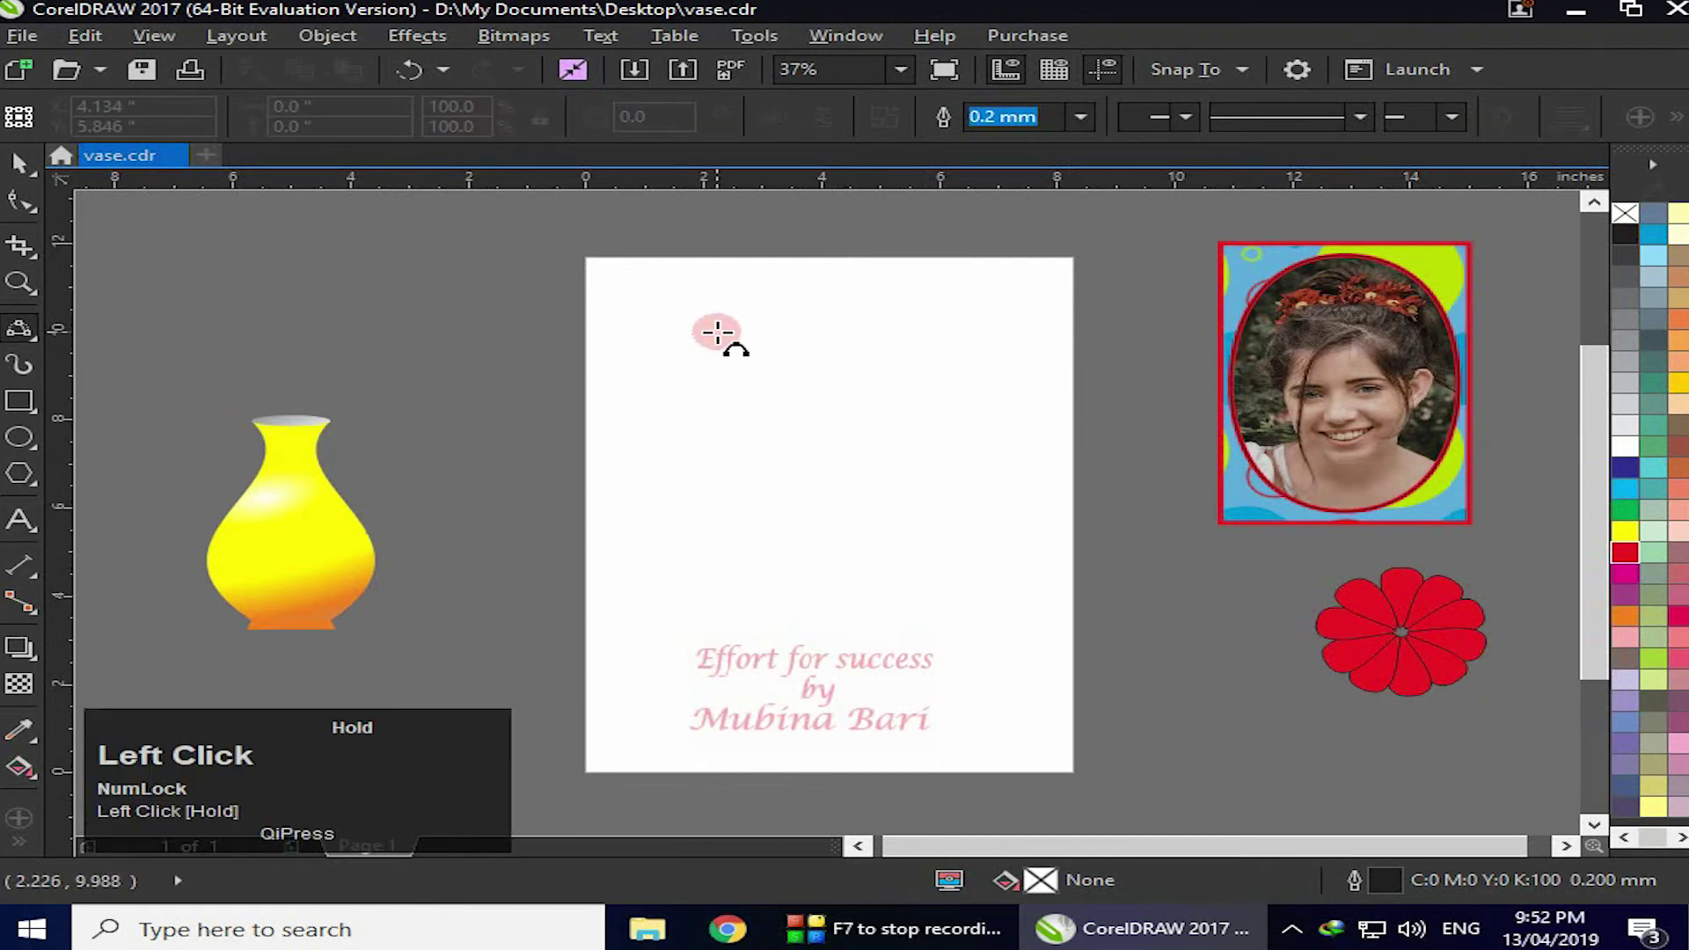
pyautogui.moveTo(718, 332); pyautogui.dragTo(713, 623)
pyautogui.moveTo(730, 587); pyautogui.dragTo(735, 537)
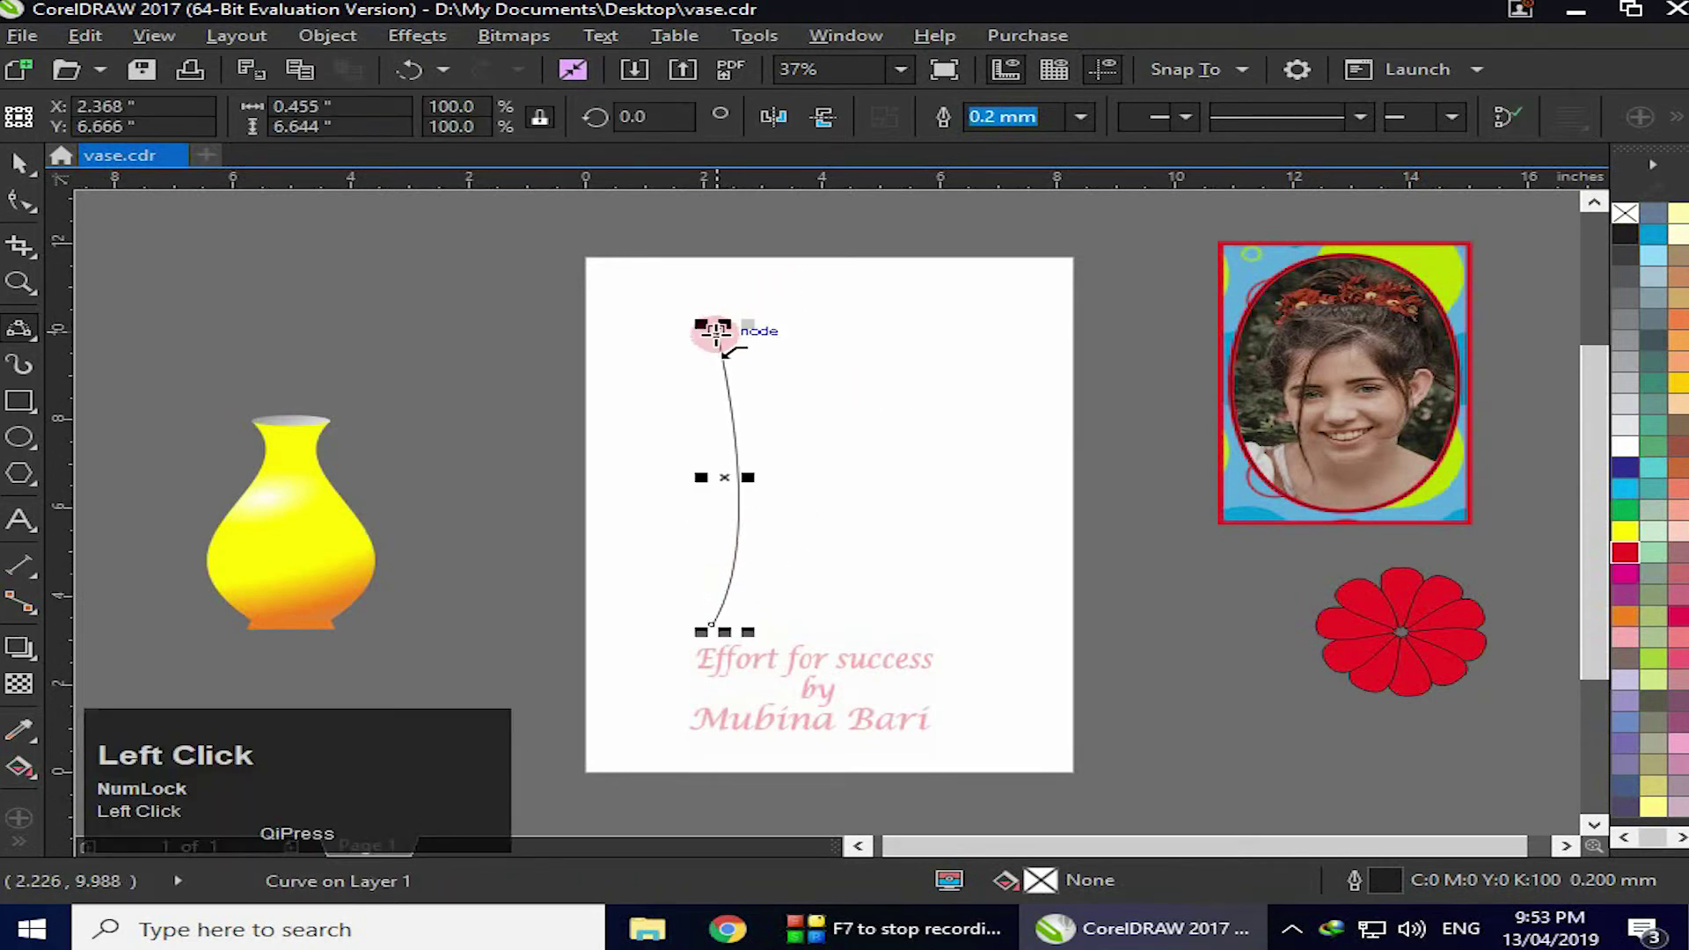
pyautogui.moveTo(716, 330); pyautogui.dragTo(711, 624)
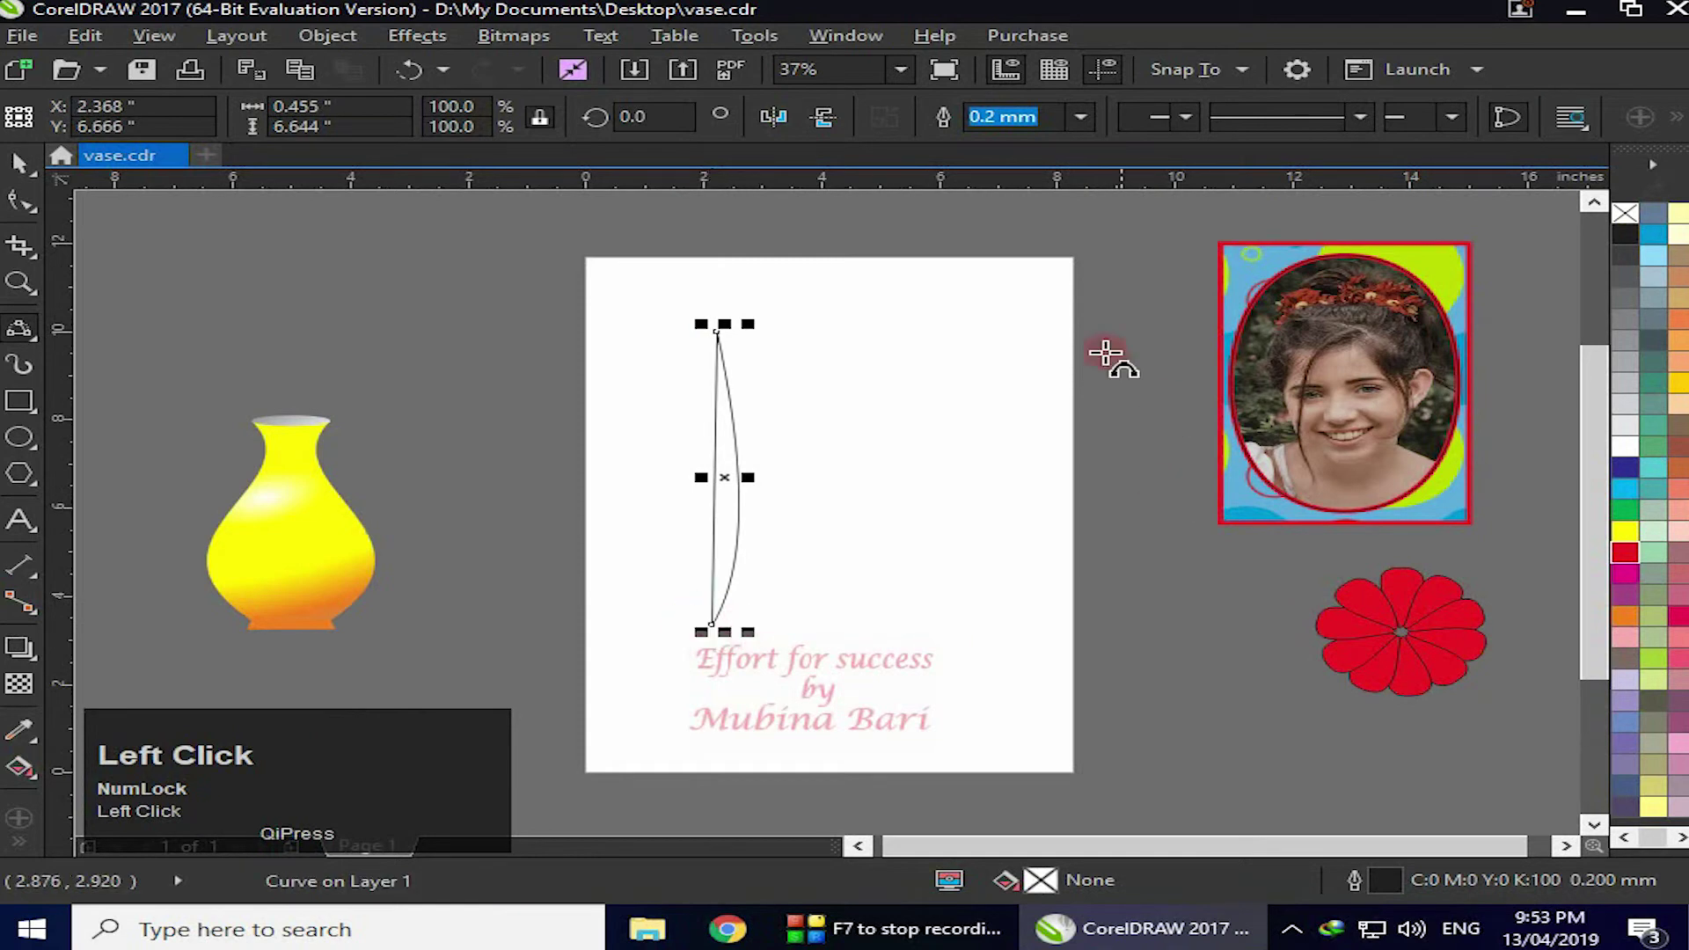
pyautogui.moveTo(724, 324); pyautogui.dragTo(722, 261)
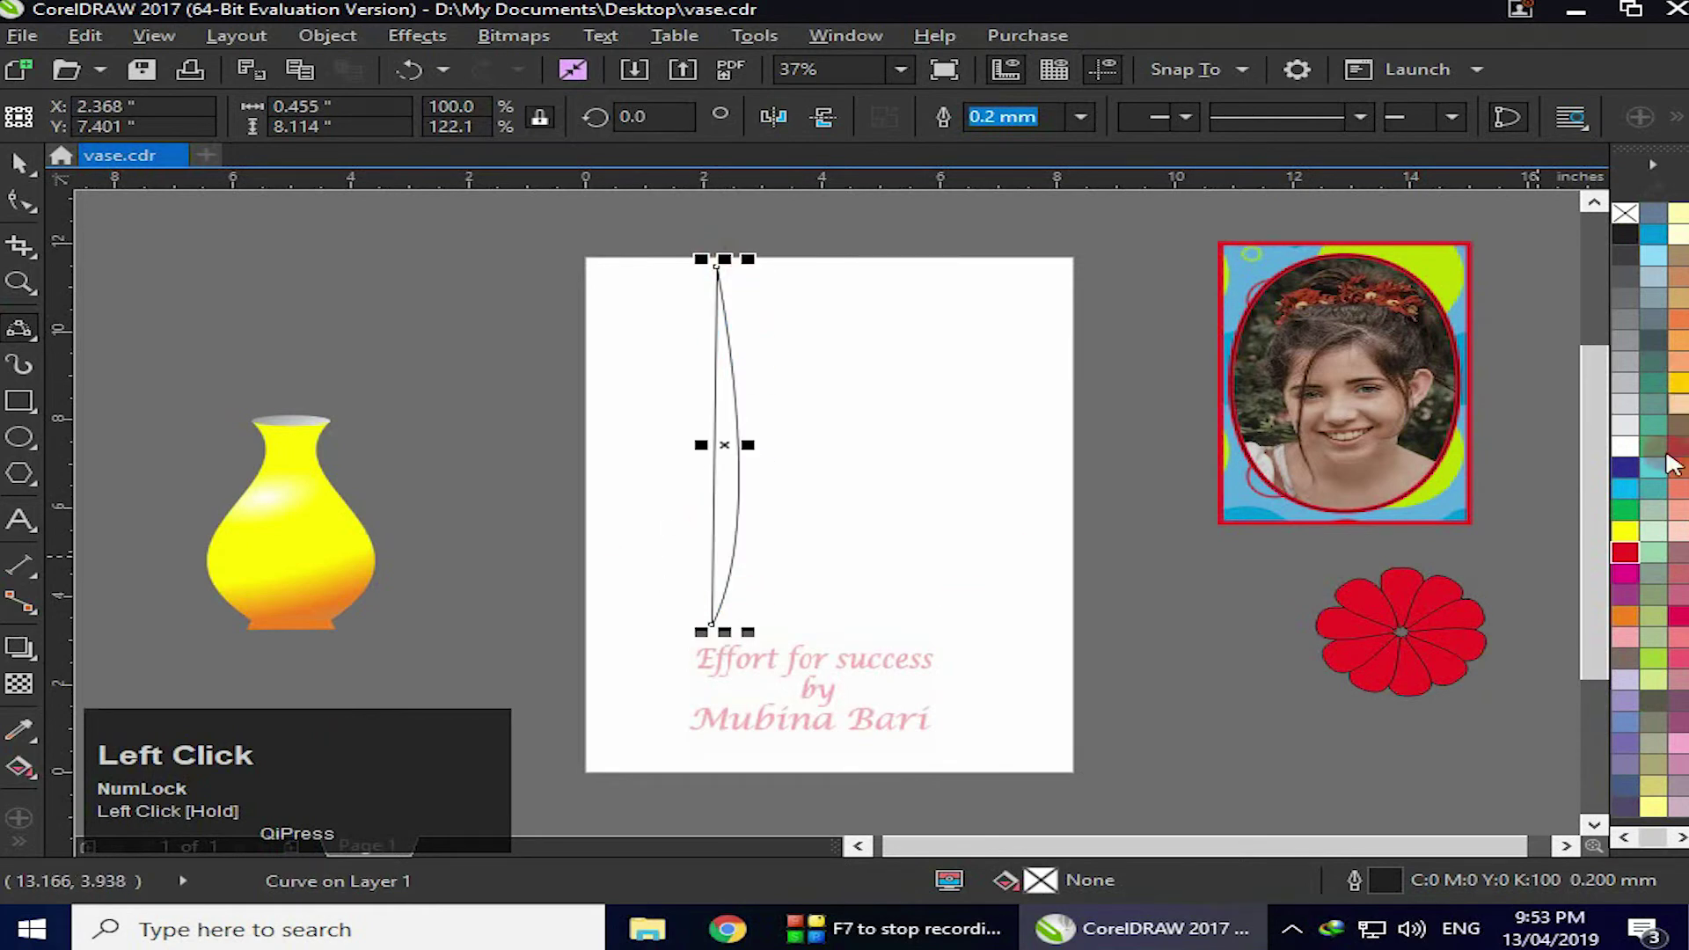
# - Give the slim leaf a linear fountain fill running from green at its upper tip to black at its base
pyautogui.click(1626, 514)
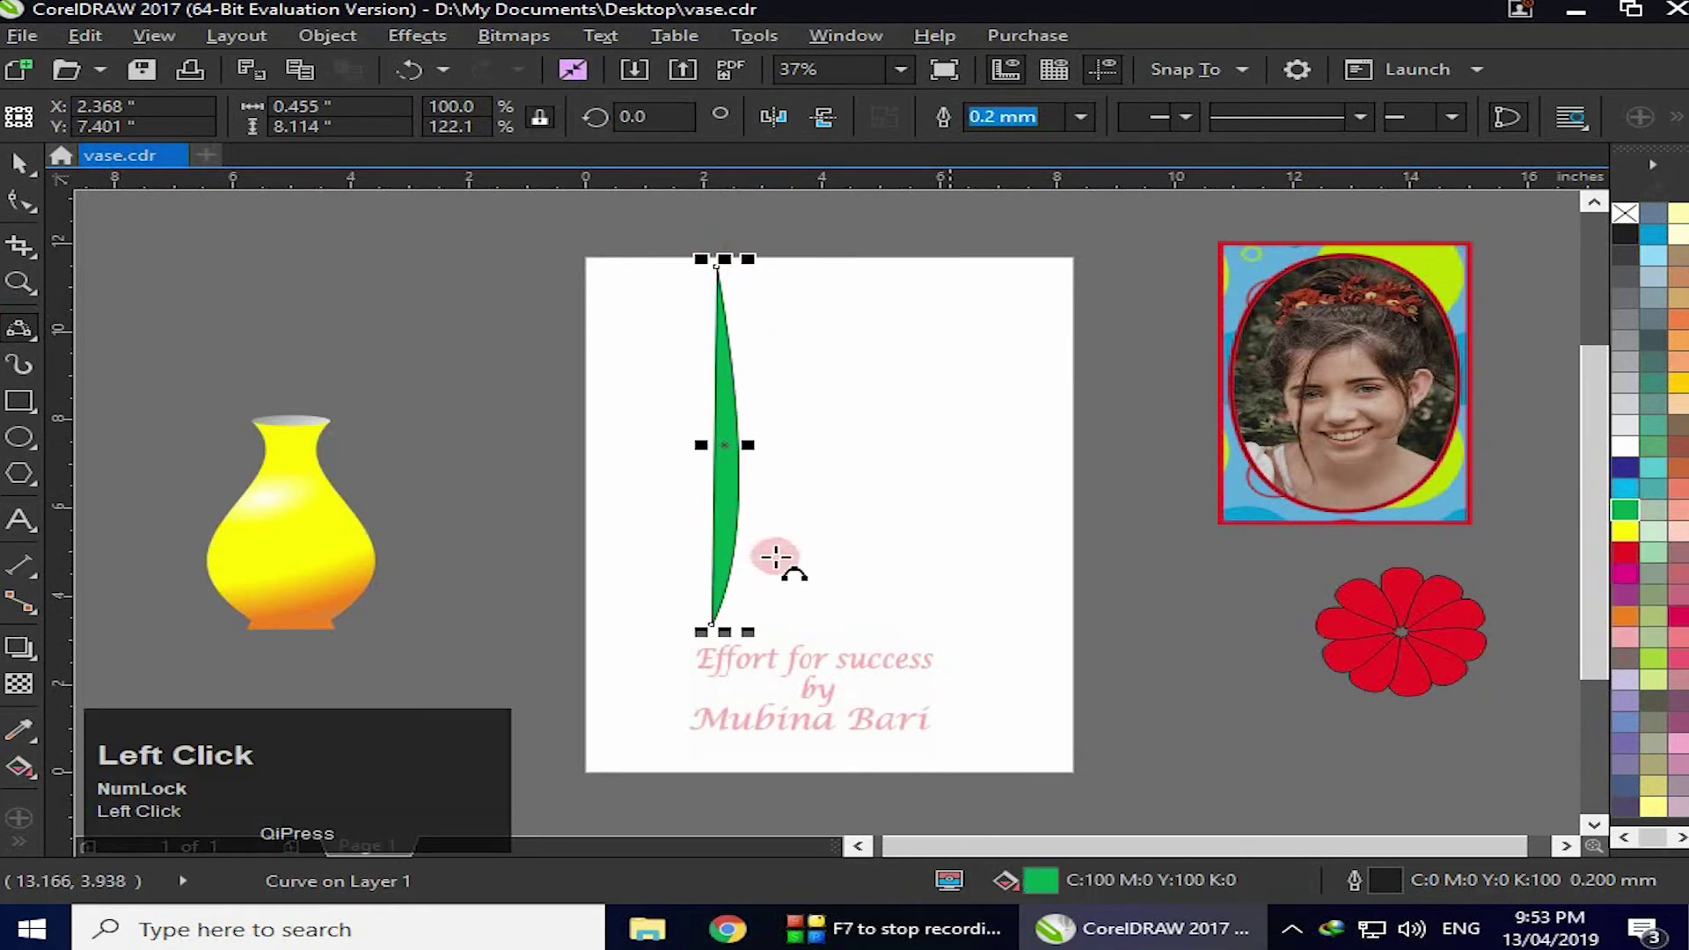
pyautogui.click(107, 113)
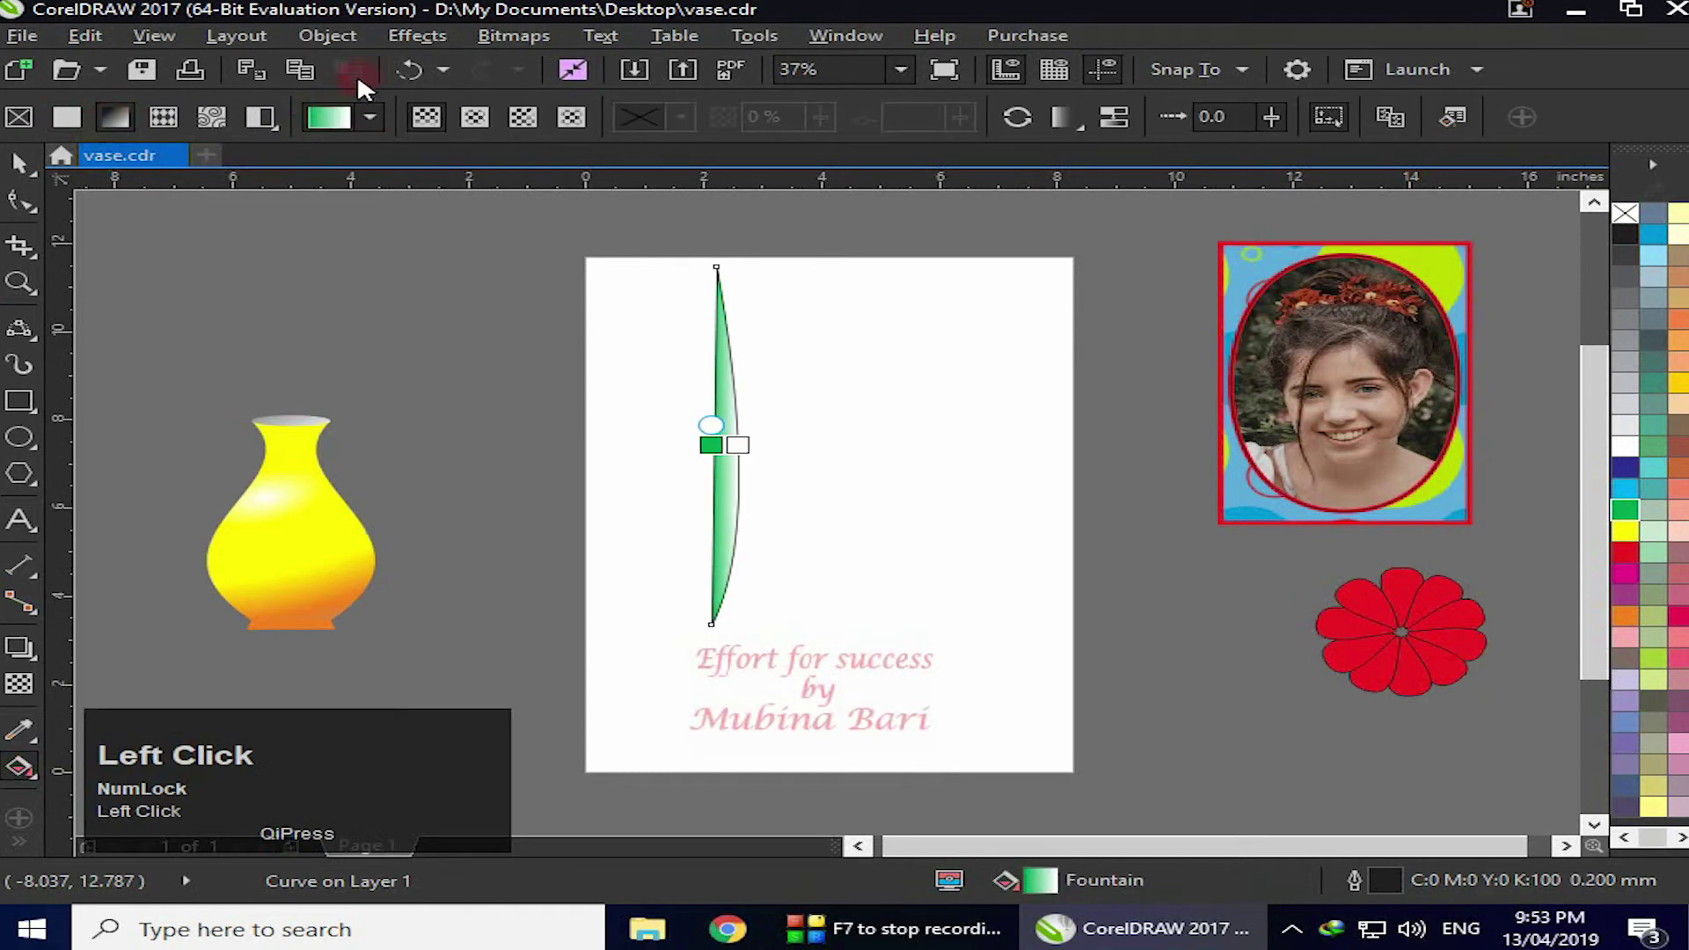
pyautogui.click(420, 120)
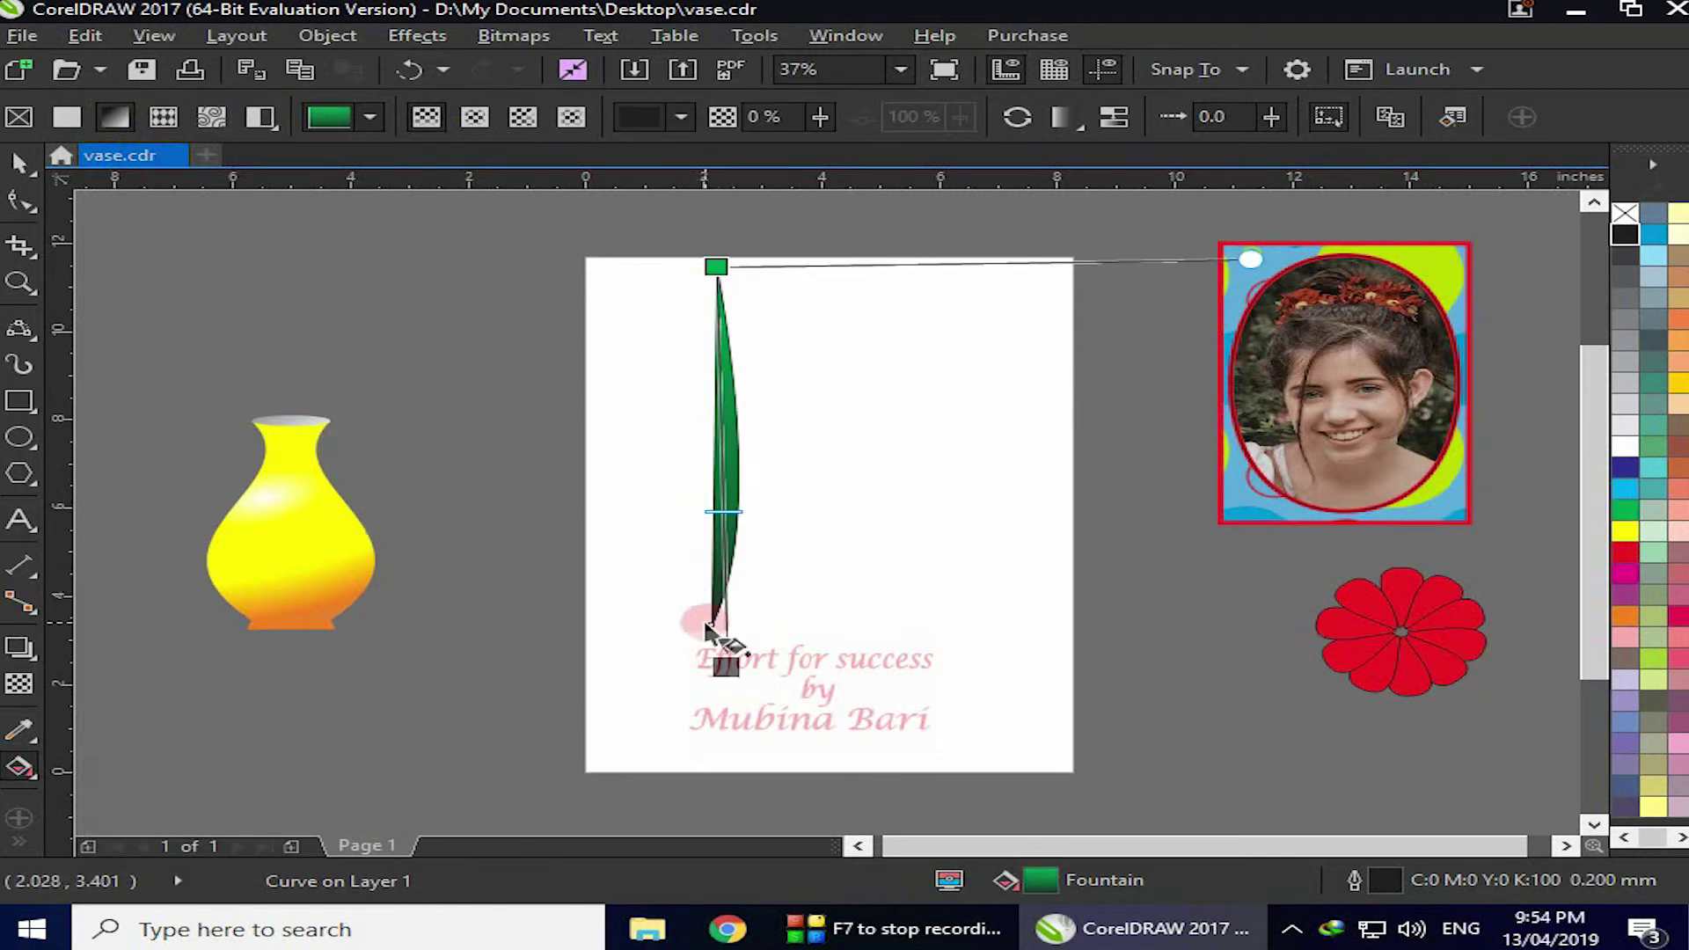
# - Move the slim leaf off the page to beside the vase and remove its outline
pyautogui.click(20, 163)
pyautogui.click(335, 356)
pyautogui.moveTo(715, 501); pyautogui.dragTo(466, 499)
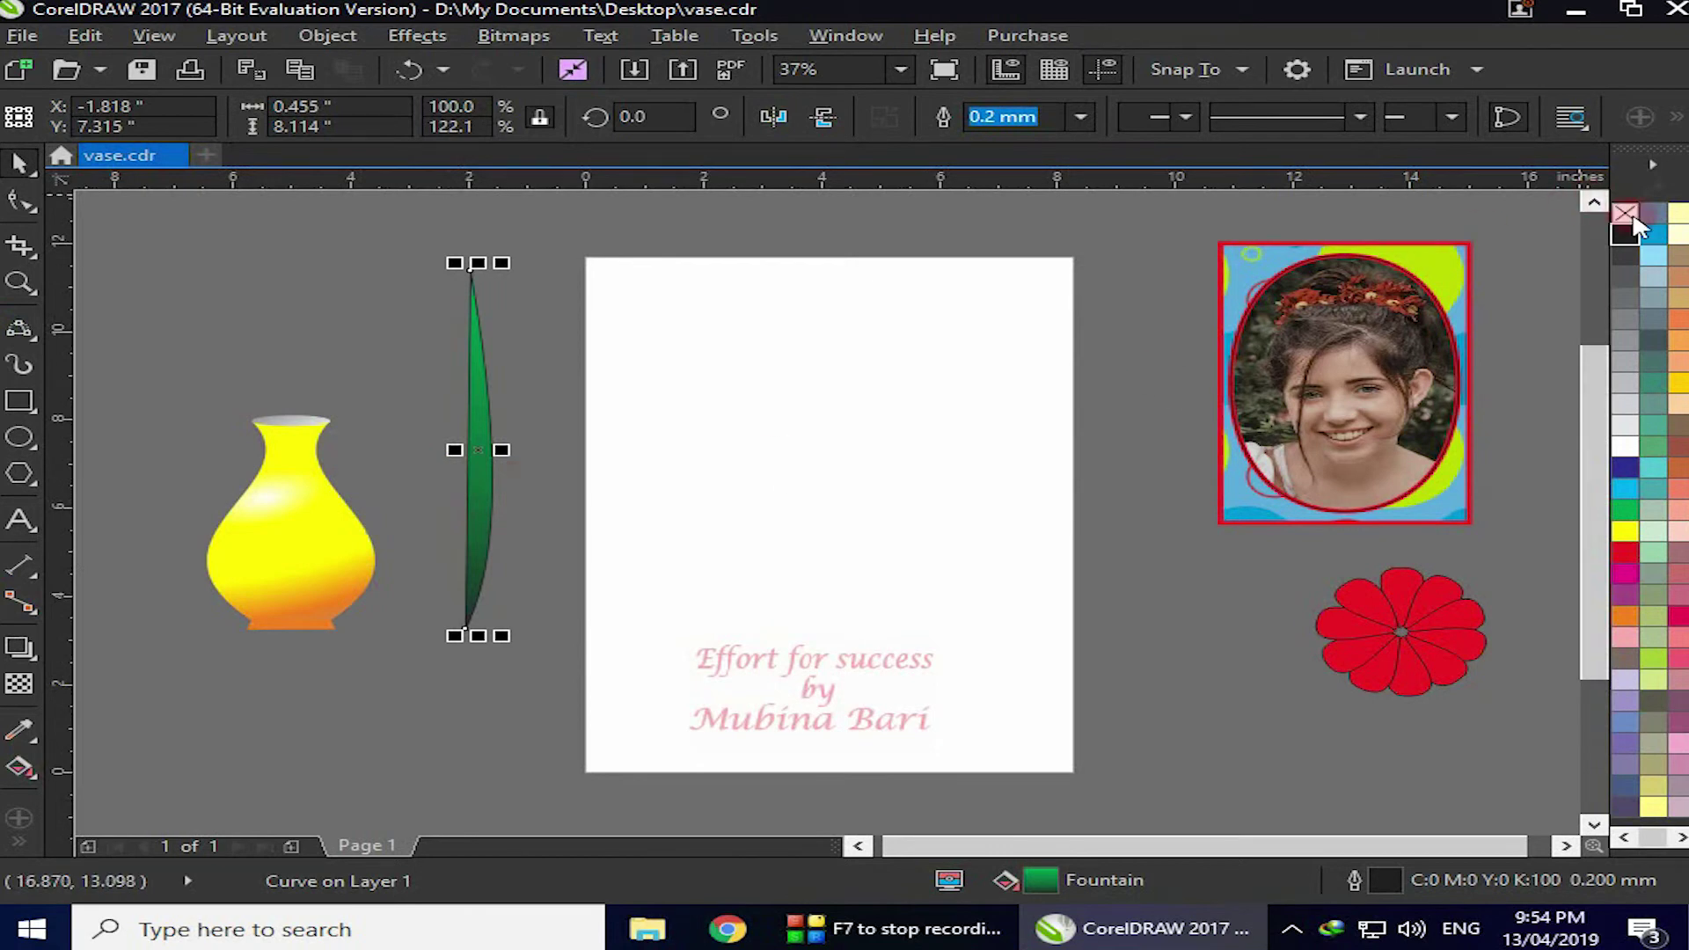
pyautogui.rightClick(1628, 218)
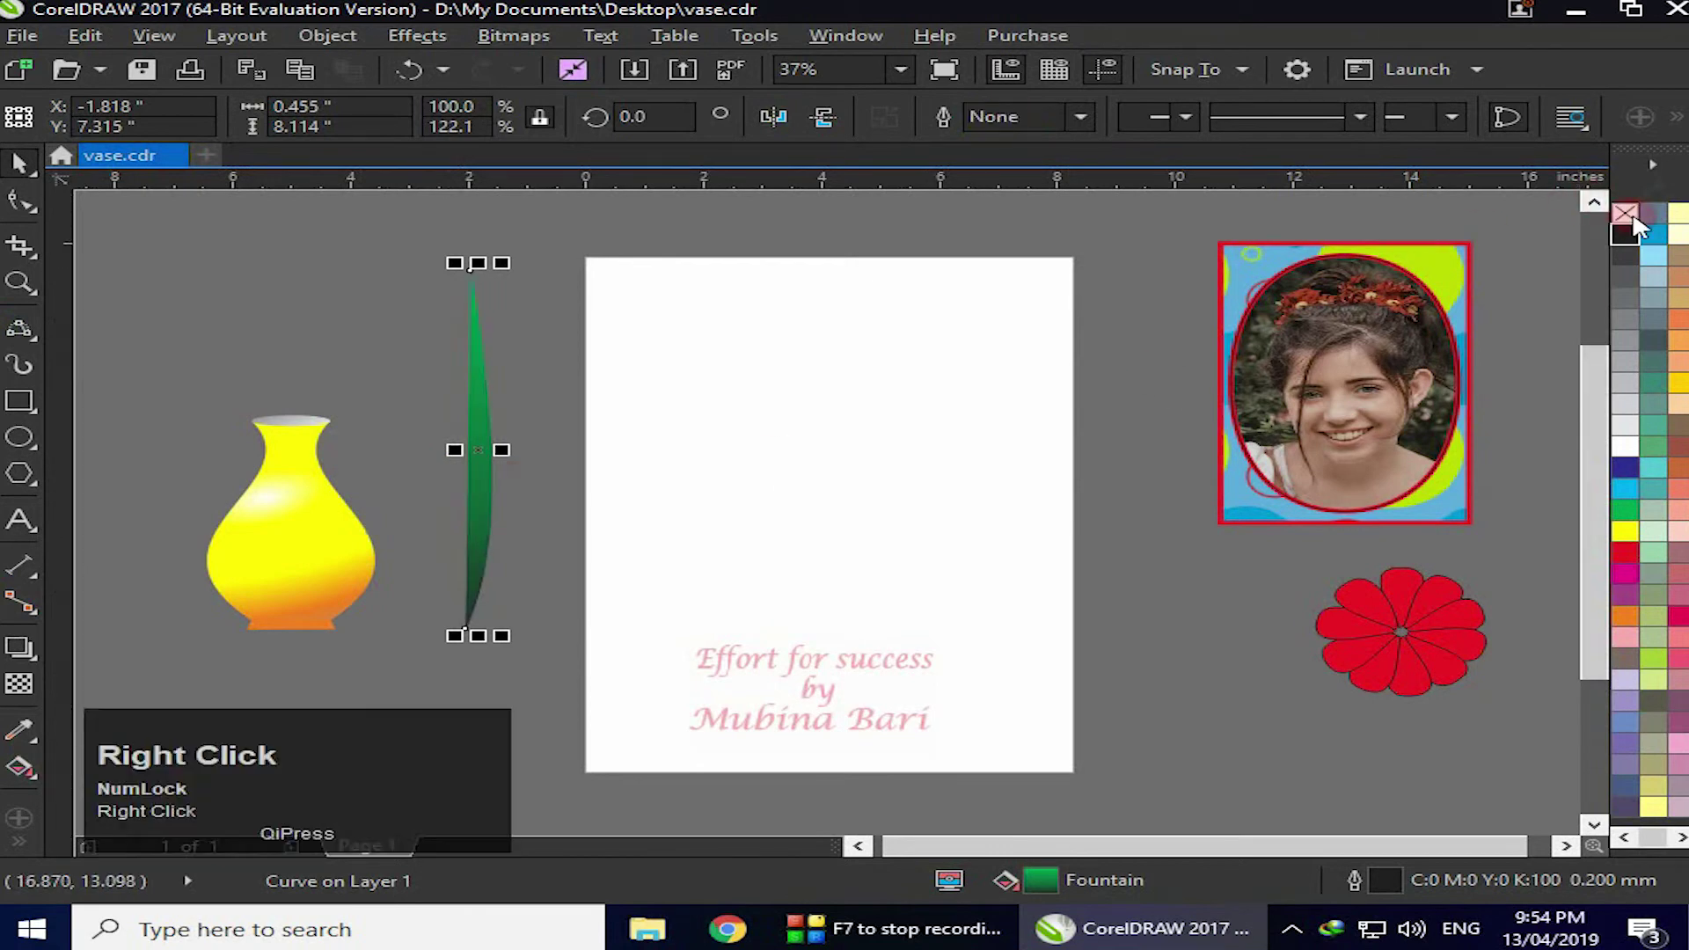
# - Draw a closed, bent leaf about 1 × 5.8 in on the page from two arcs with the 3-Point Curve tool
pyautogui.click(20, 328)
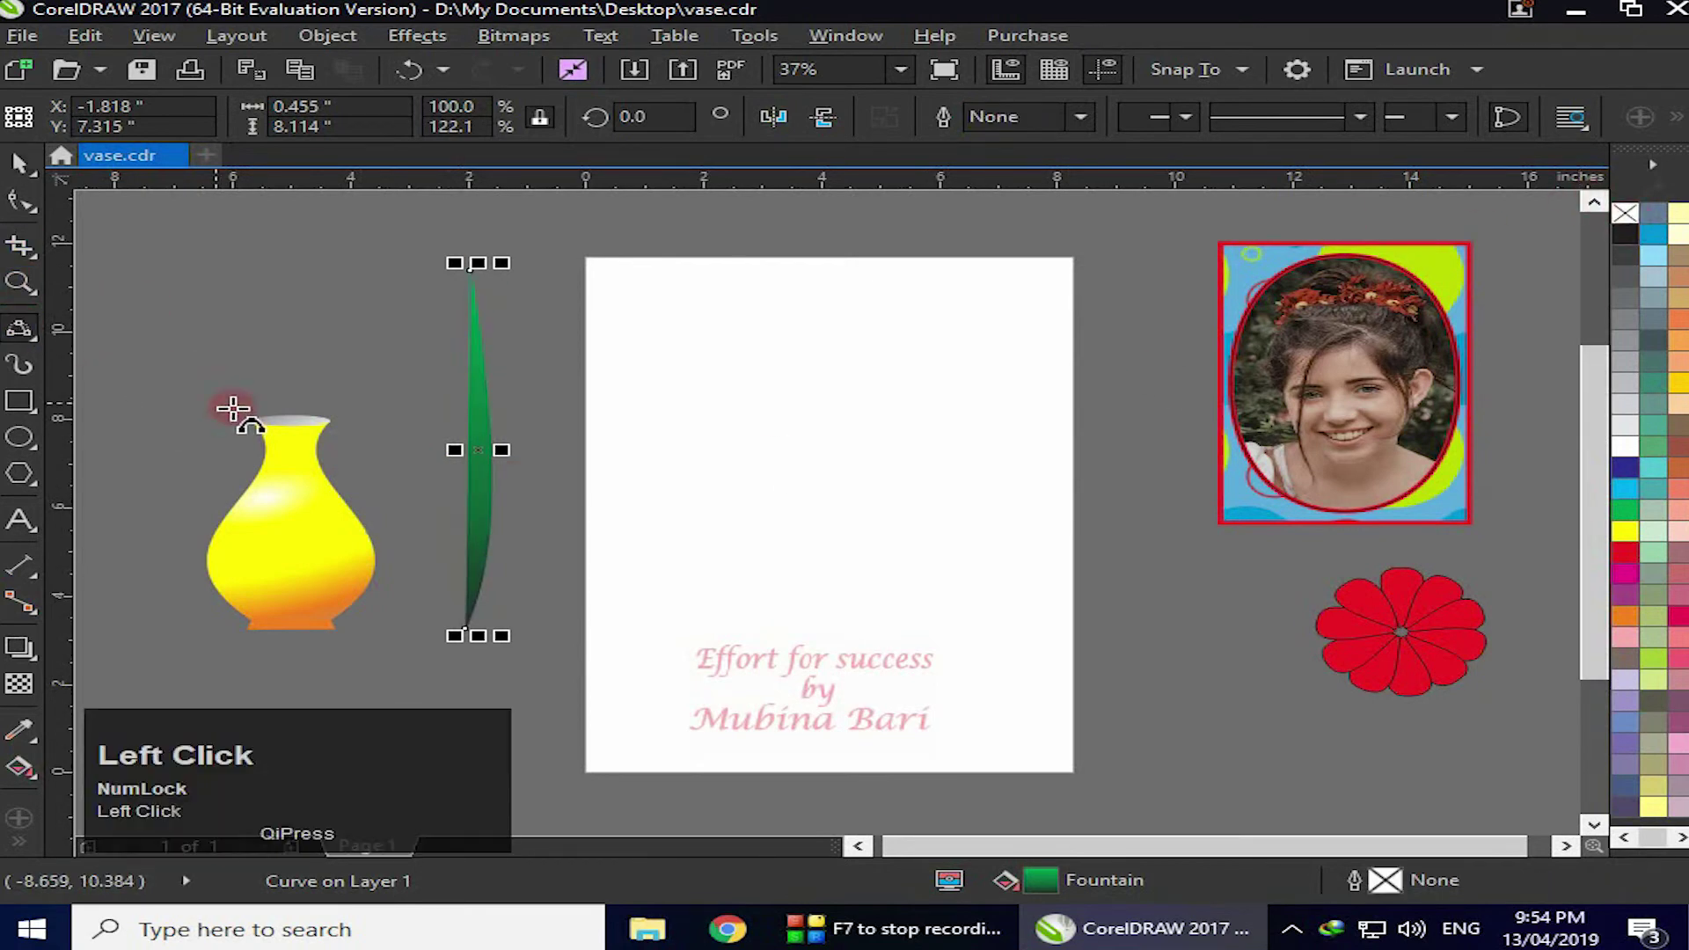
pyautogui.click(673, 405)
pyautogui.moveTo(671, 374); pyautogui.dragTo(663, 629)
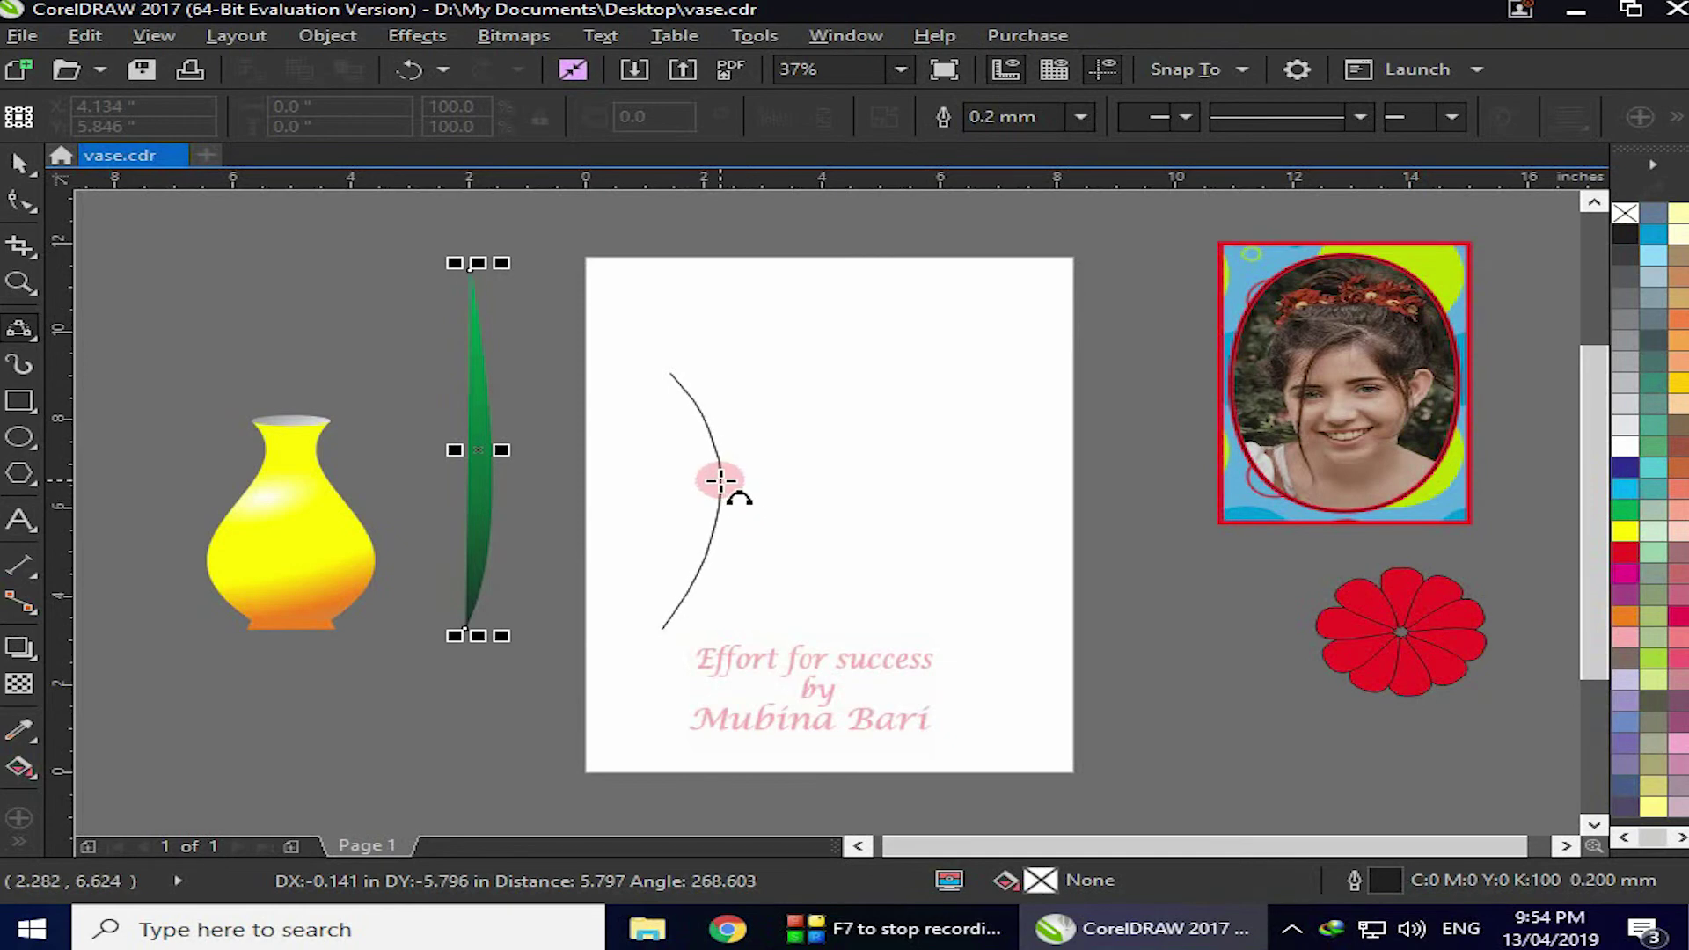
pyautogui.click(719, 480)
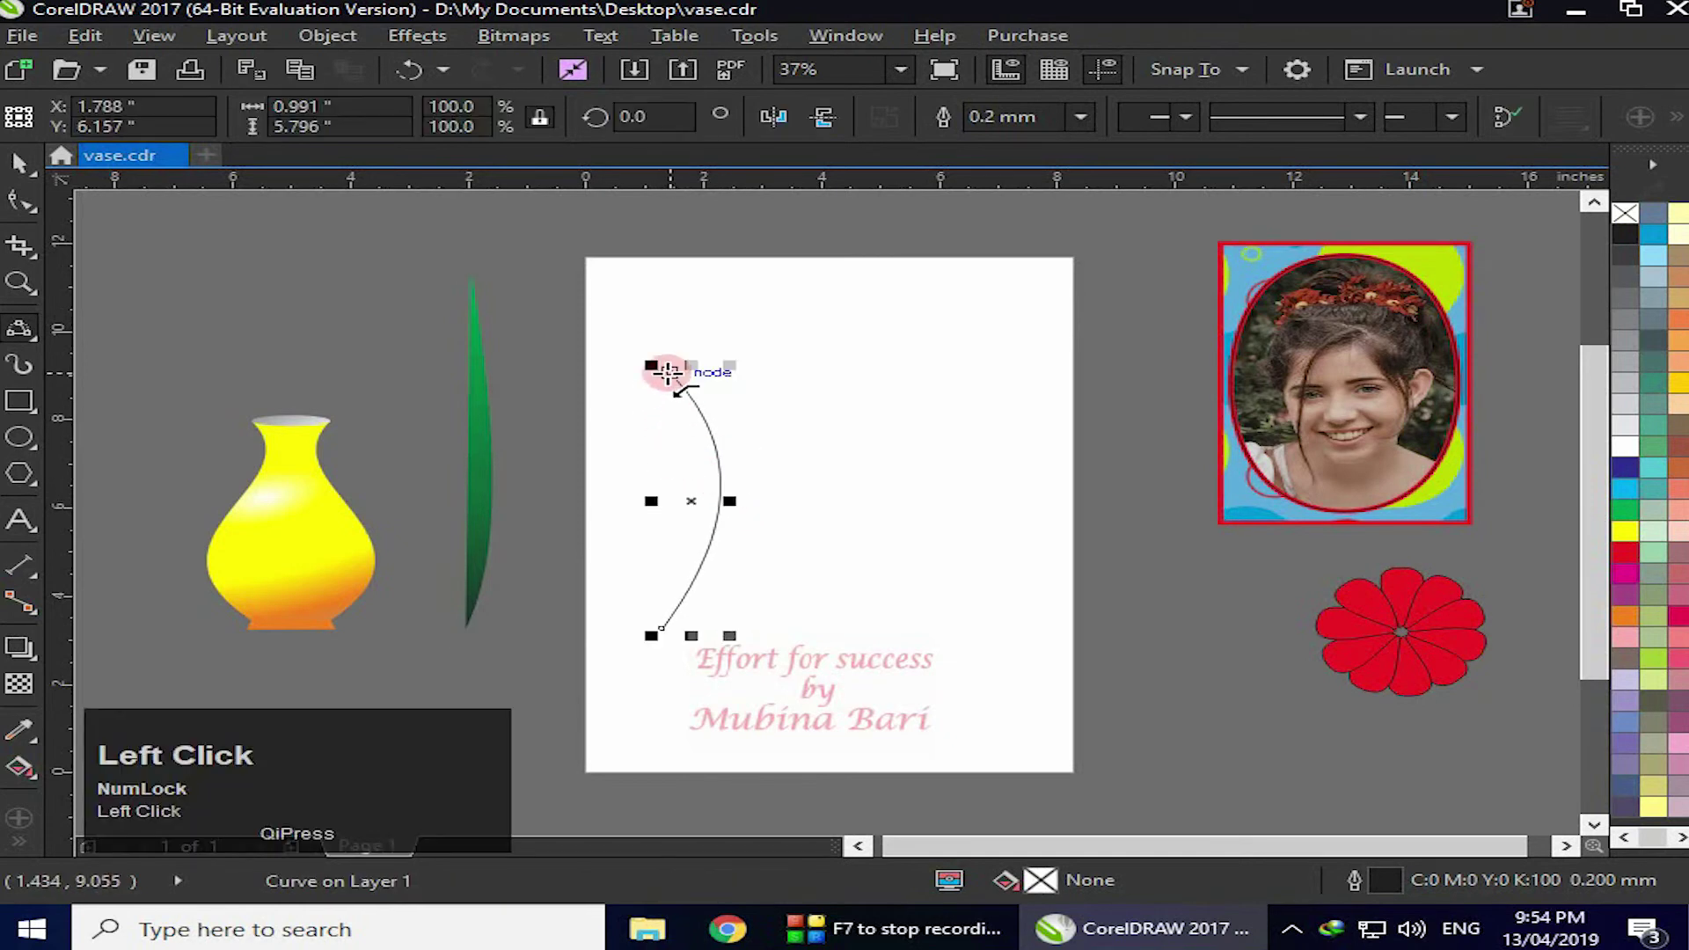
pyautogui.moveTo(667, 373); pyautogui.dragTo(658, 628)
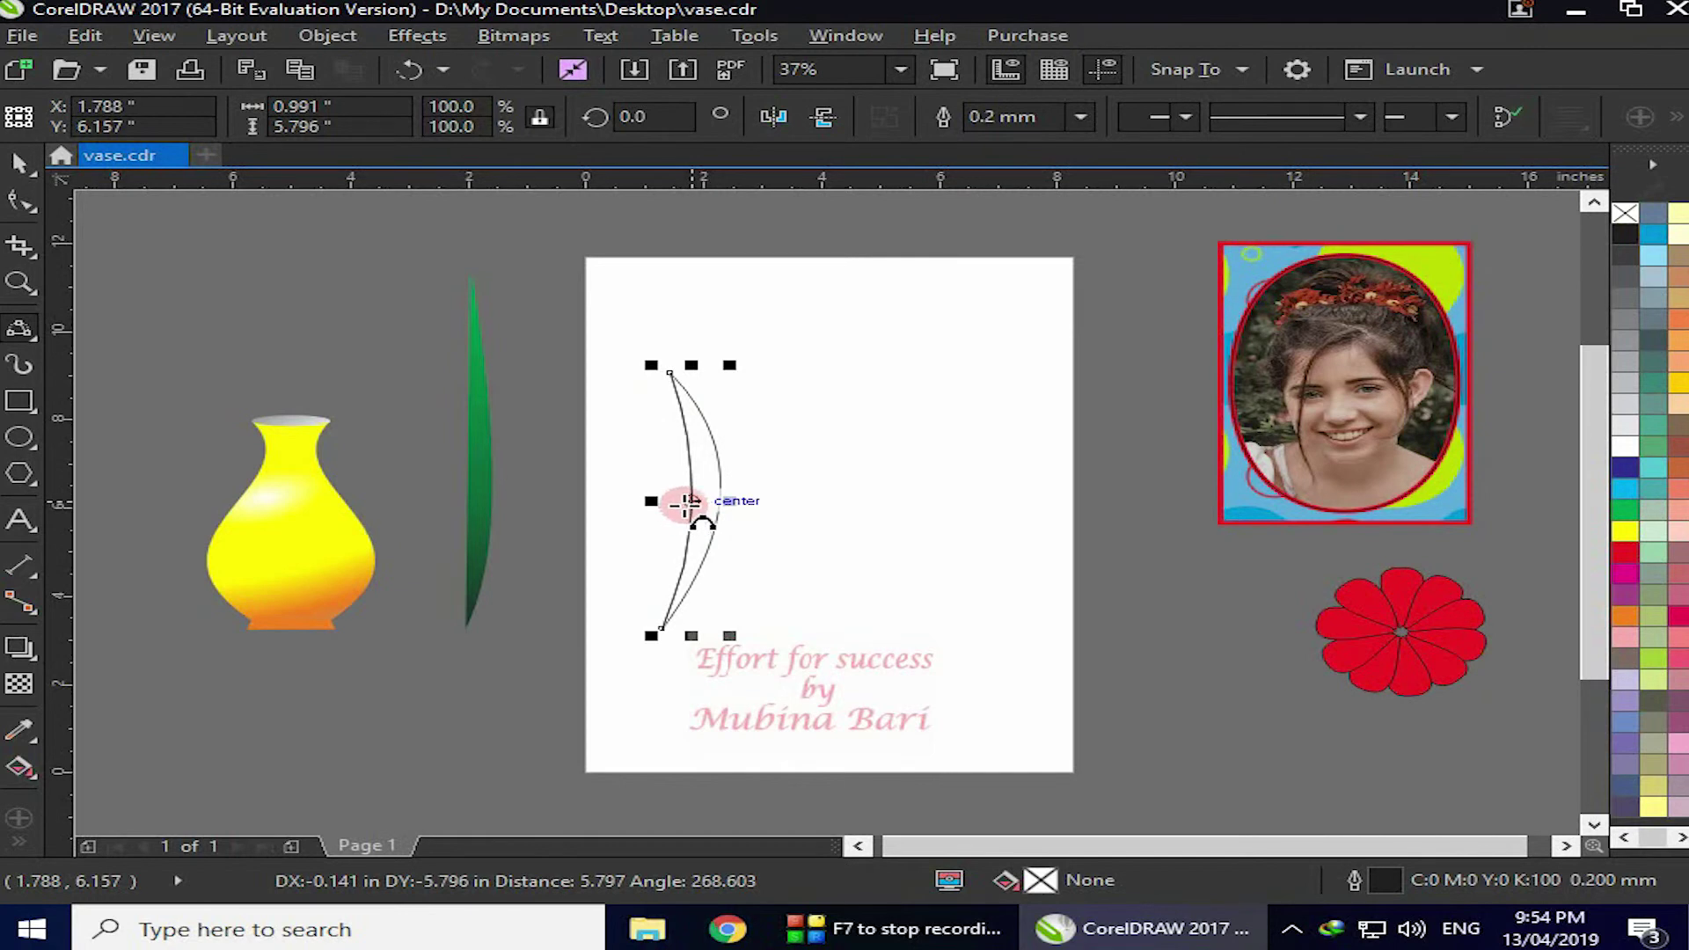
pyautogui.click(689, 501)
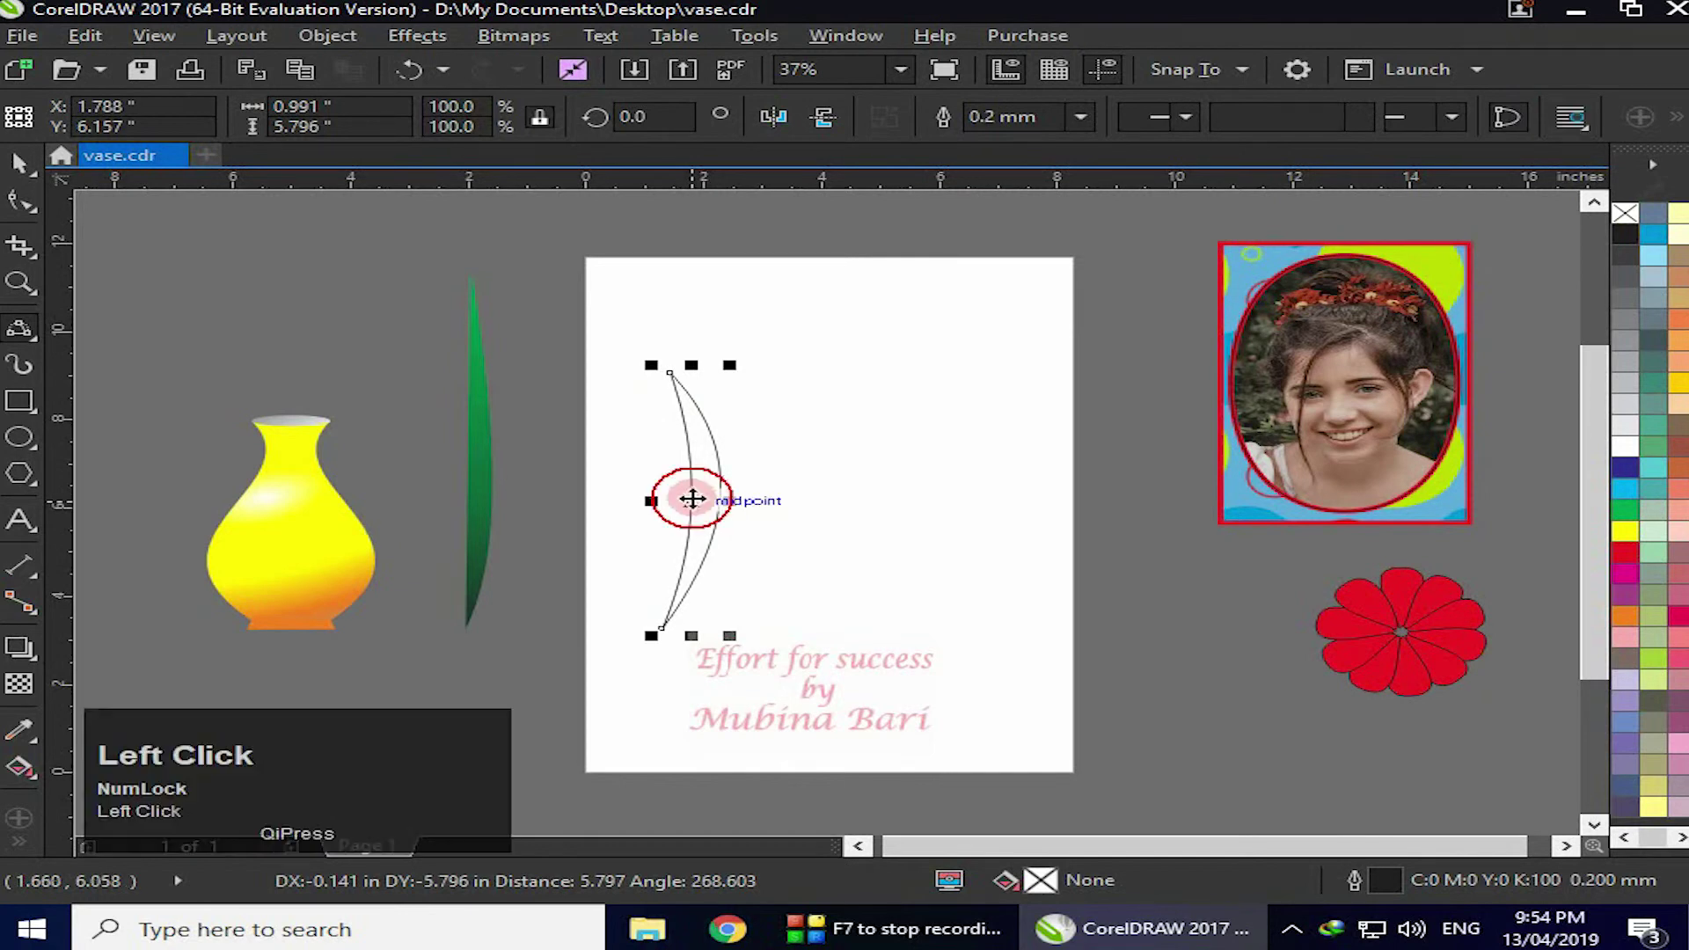
# - Give the bent leaf a linear fountain fill running from green at its upper tip to black at its base
pyautogui.click(1618, 509)
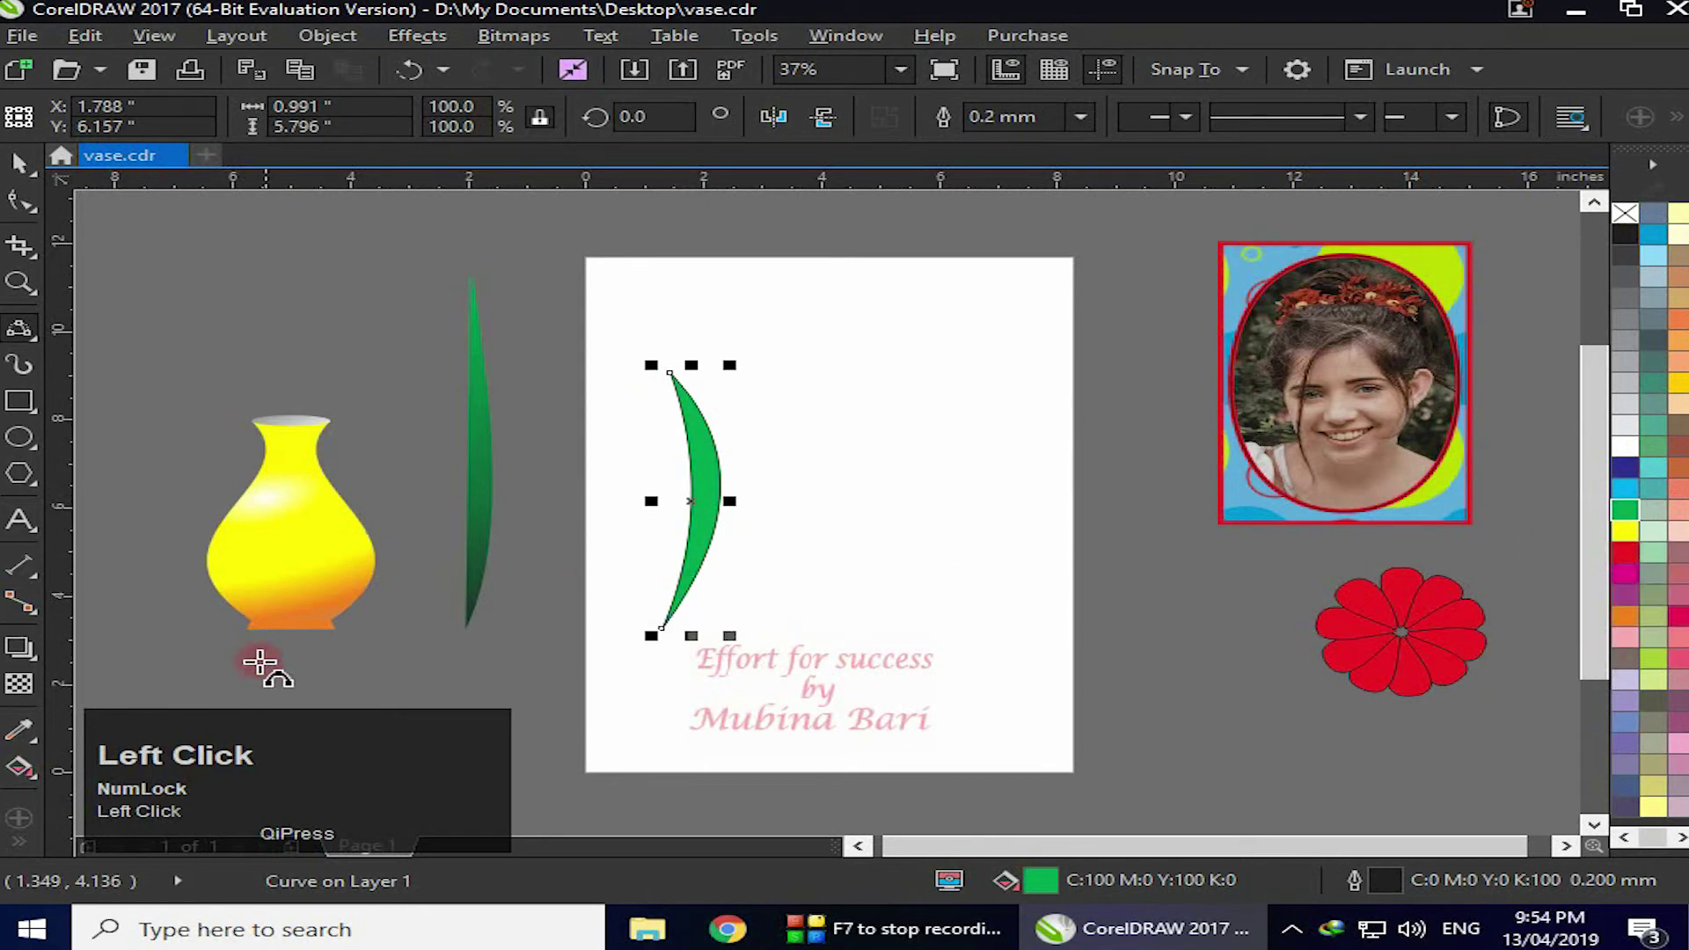
pyautogui.click(21, 768)
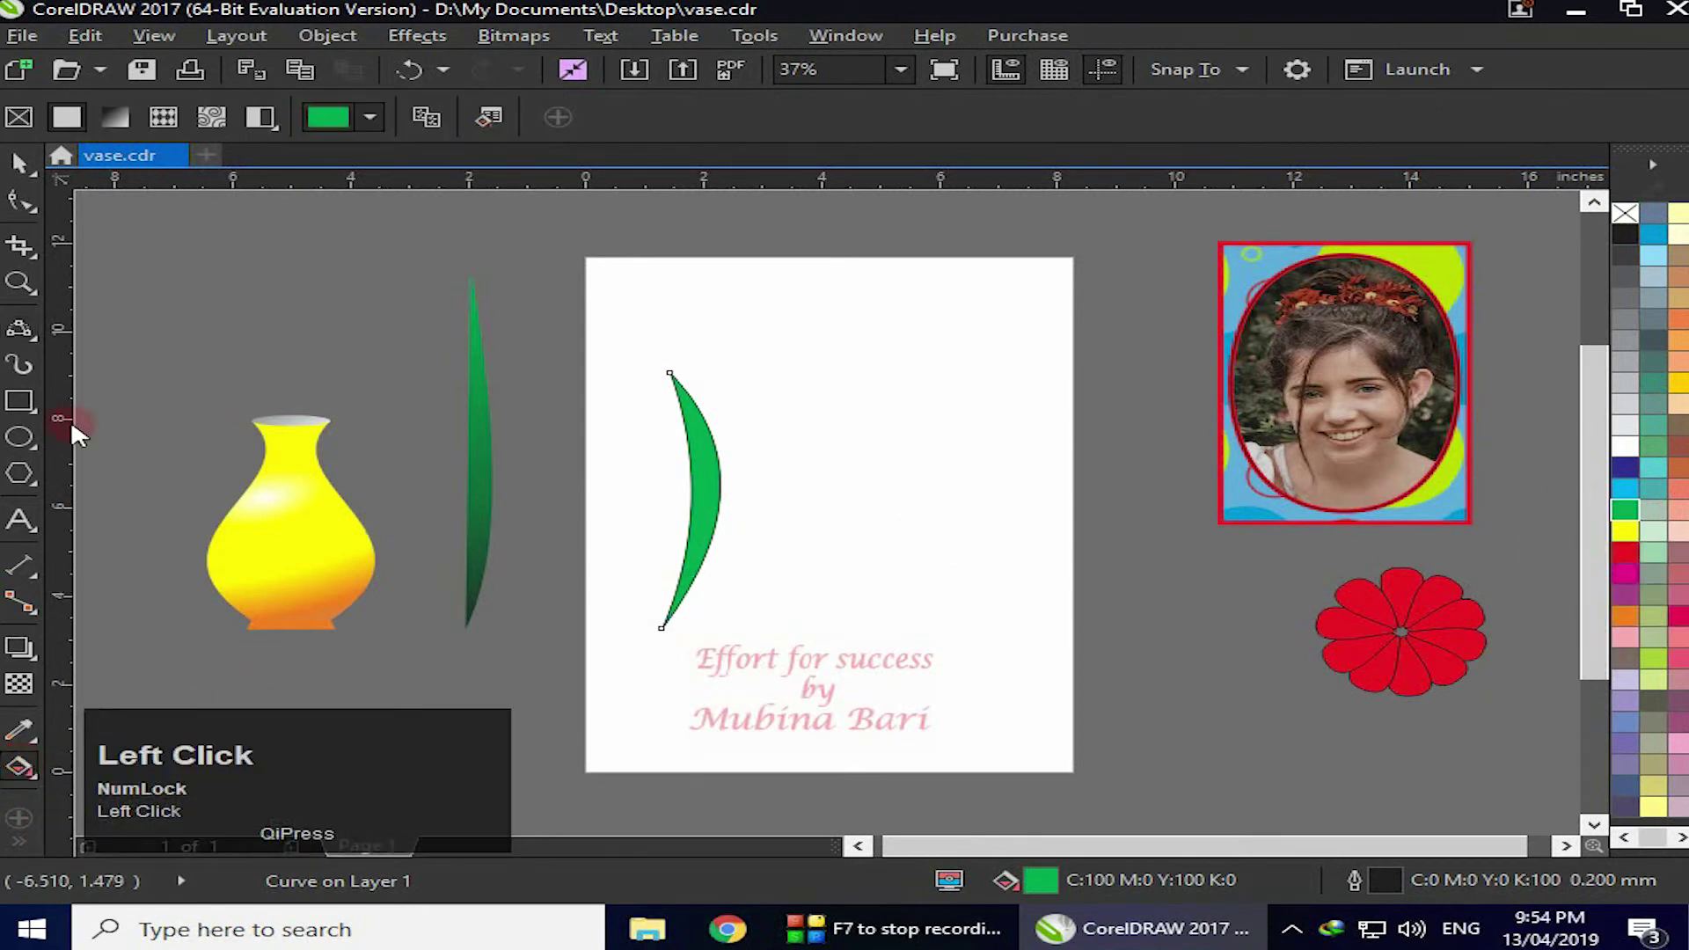
pyautogui.click(115, 116)
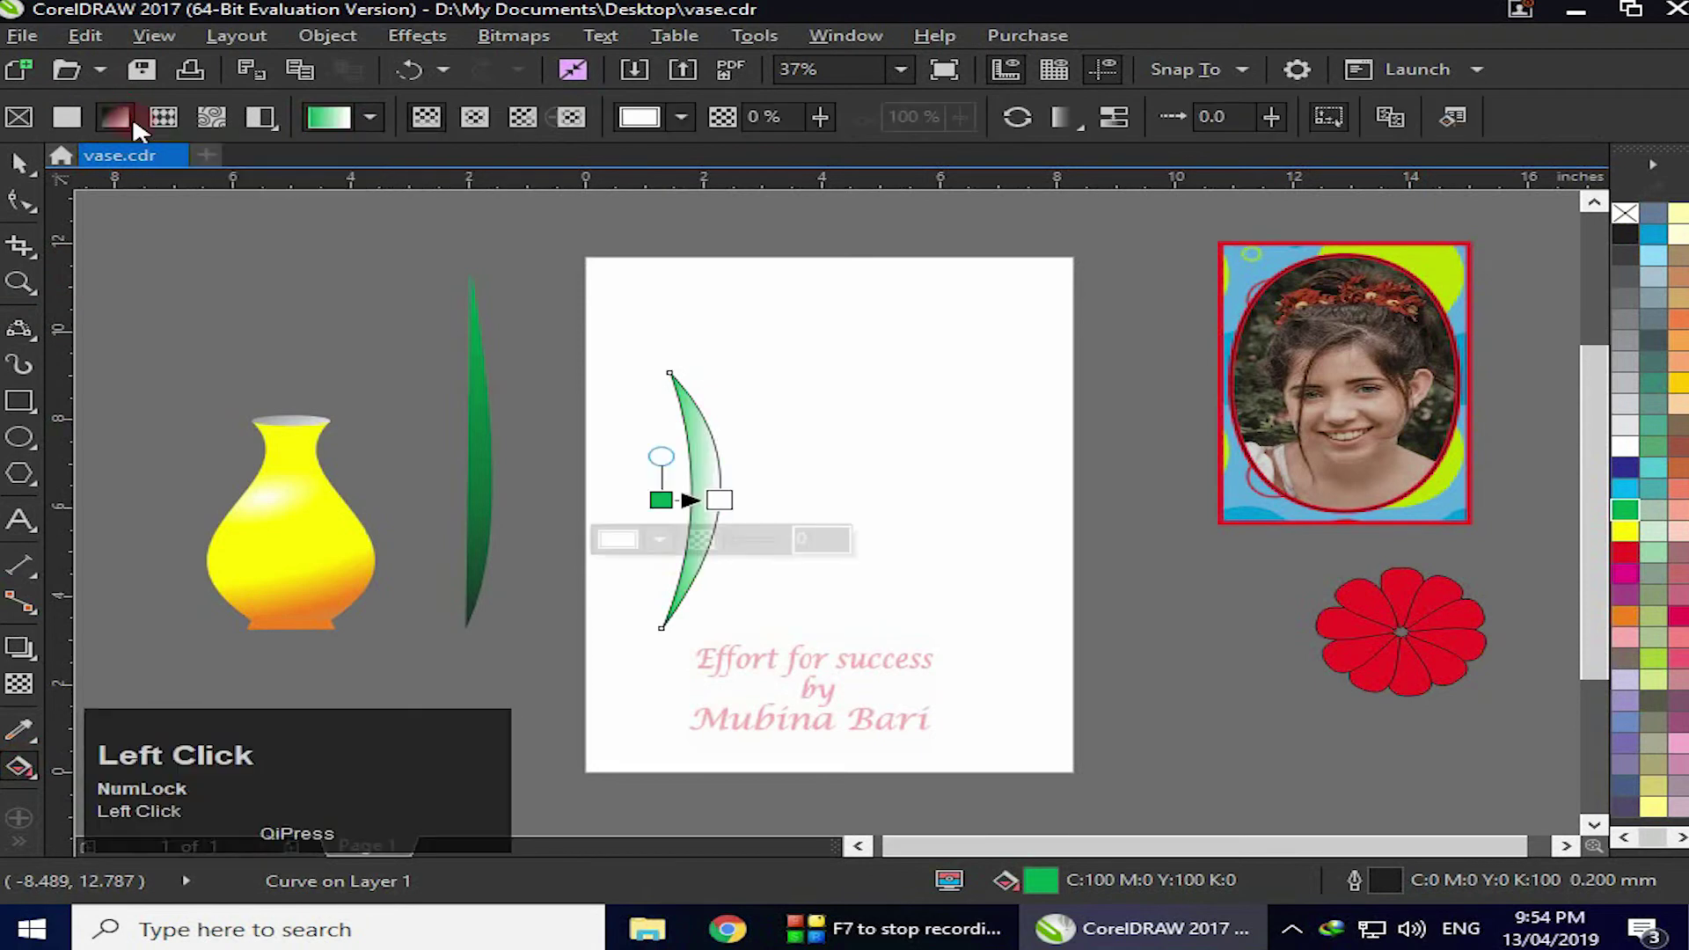
pyautogui.click(426, 120)
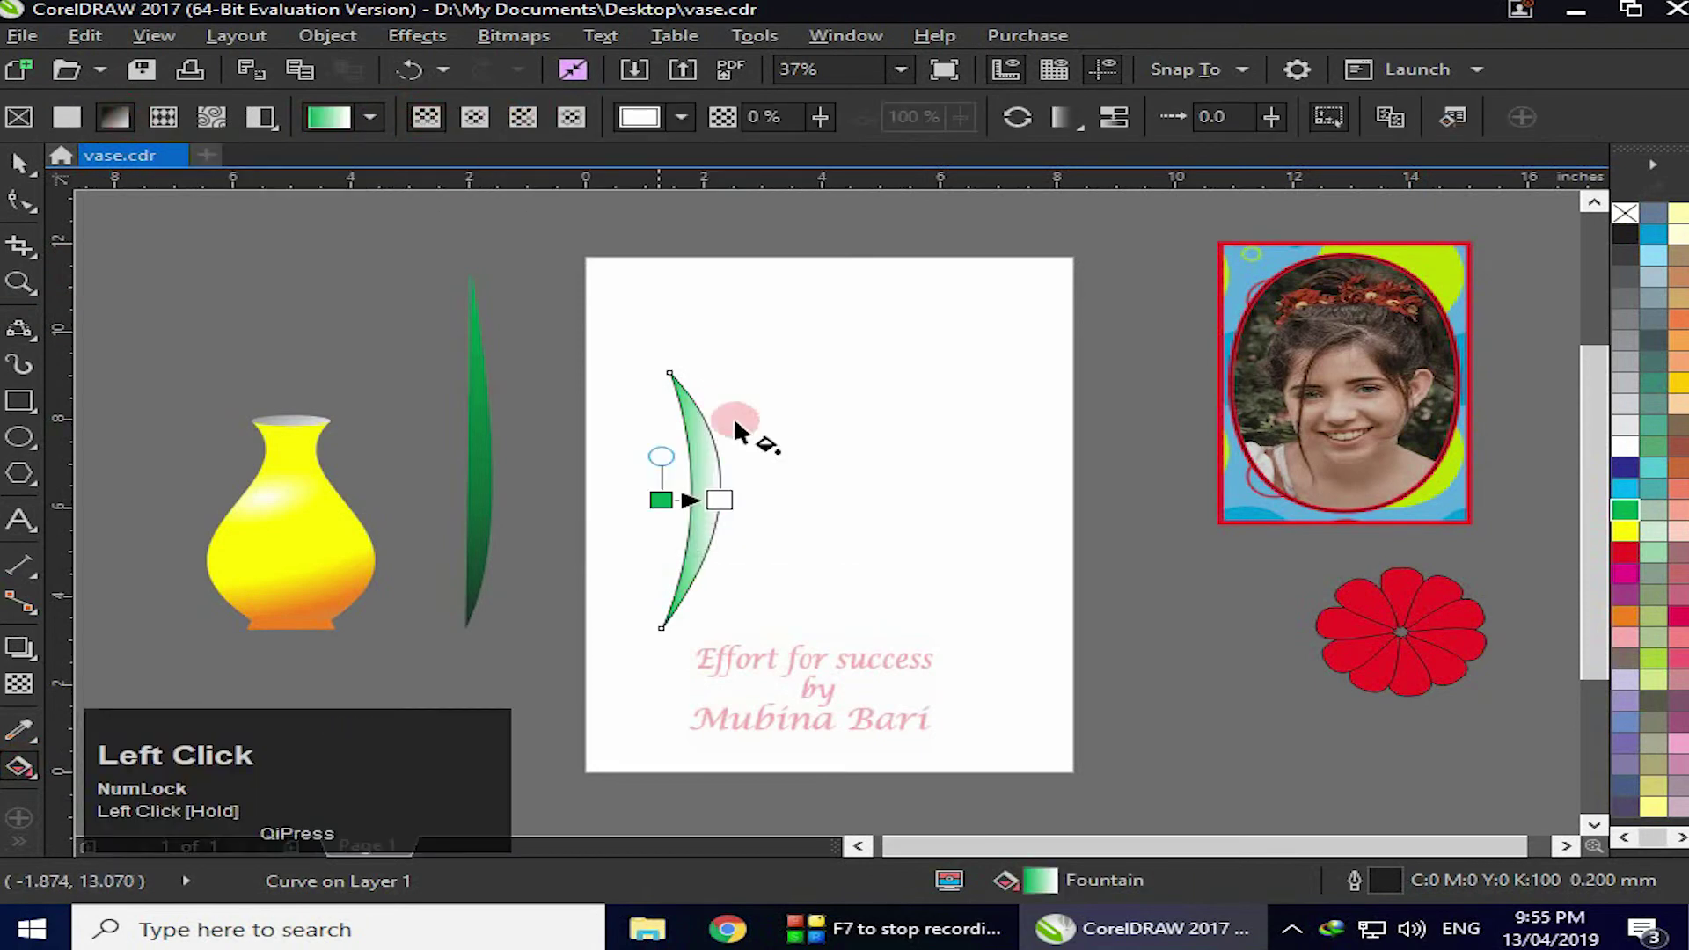
pyautogui.moveTo(668, 352); pyautogui.dragTo(670, 415)
pyautogui.moveTo(659, 547); pyautogui.dragTo(653, 658)
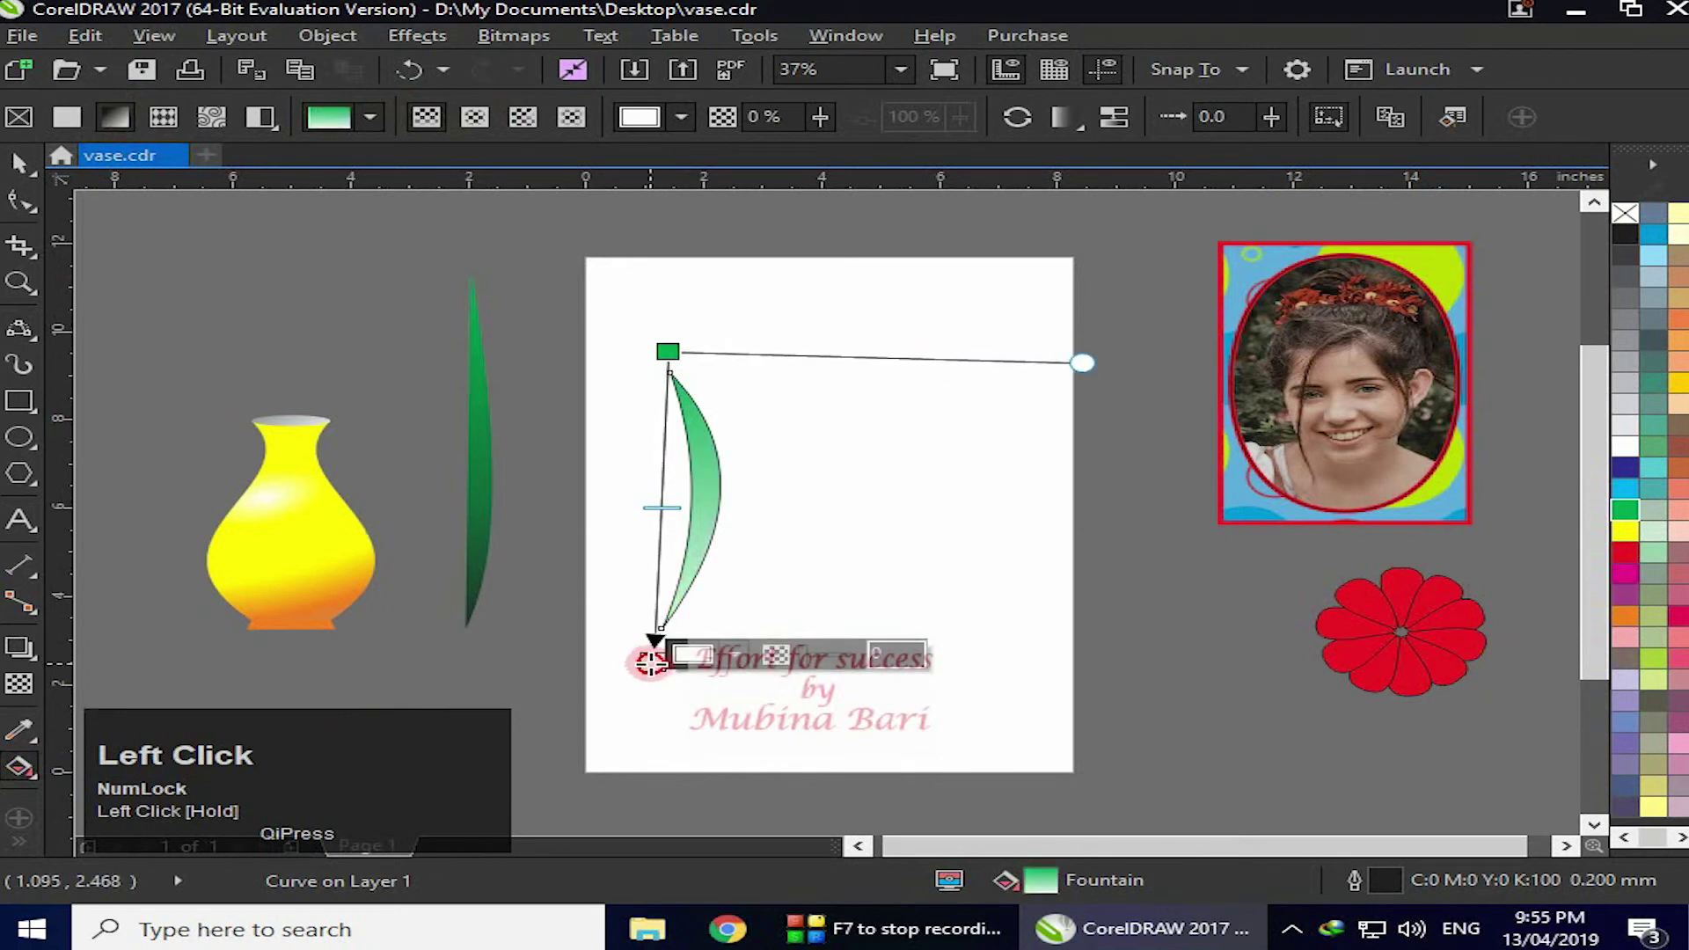
pyautogui.click(1625, 234)
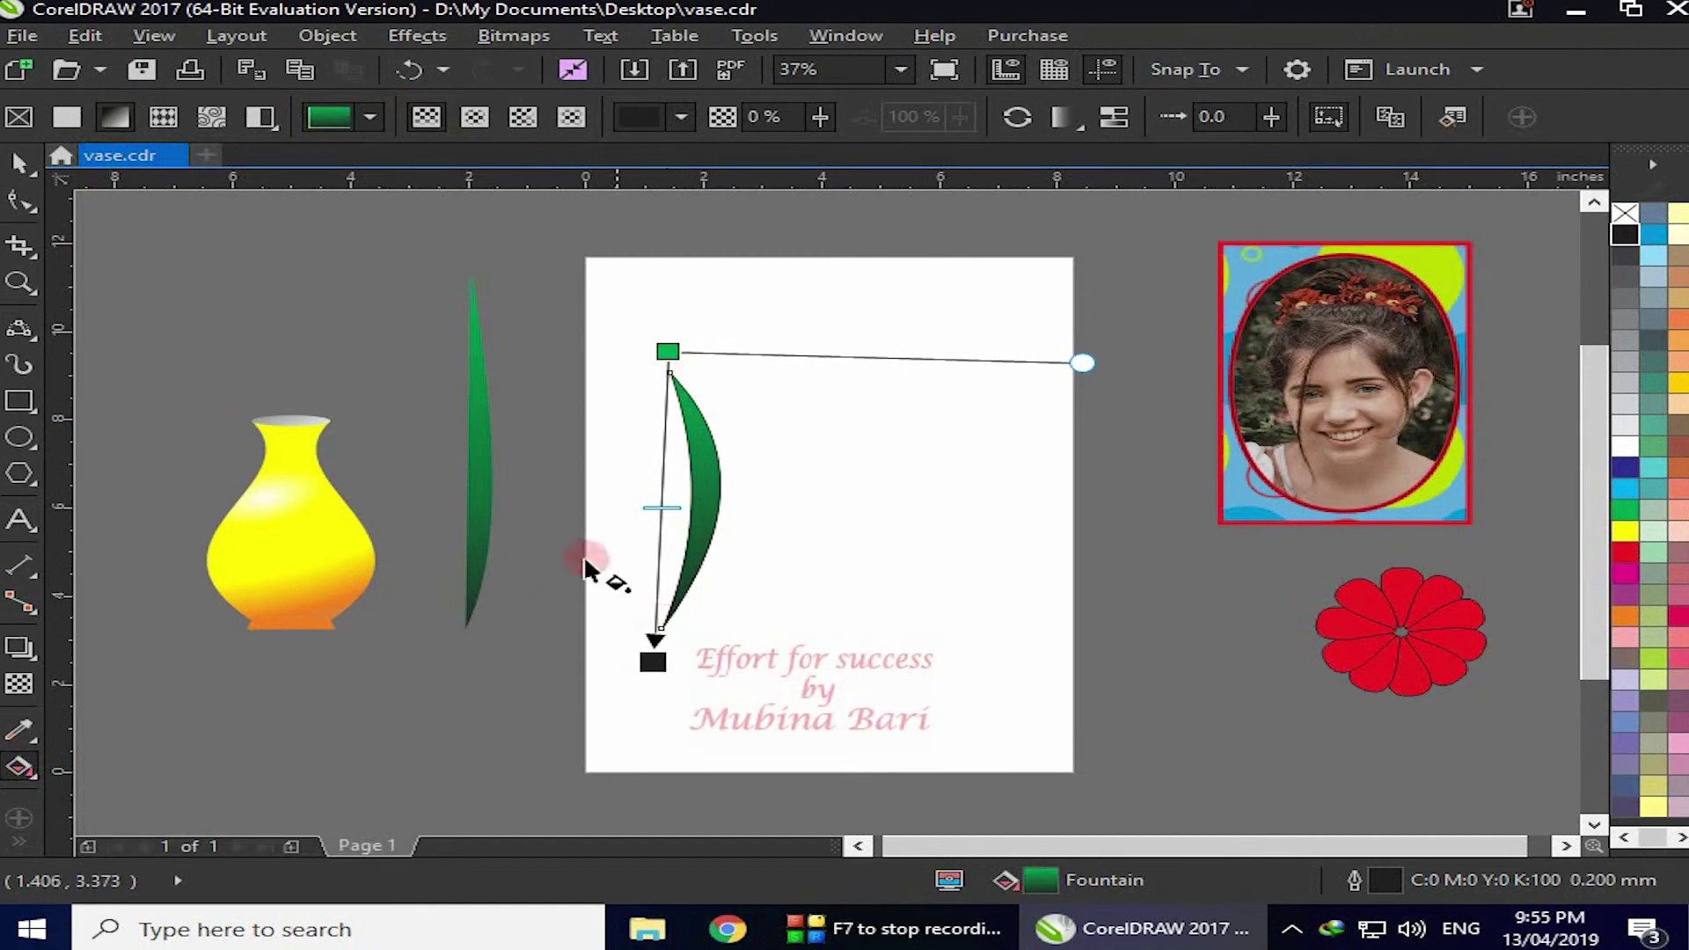
# - Rotate the bent leaf counterclockwise to about 16.8 degrees so its tip leans outward
pyautogui.click(19, 163)
pyautogui.click(844, 526)
pyautogui.click(717, 489)
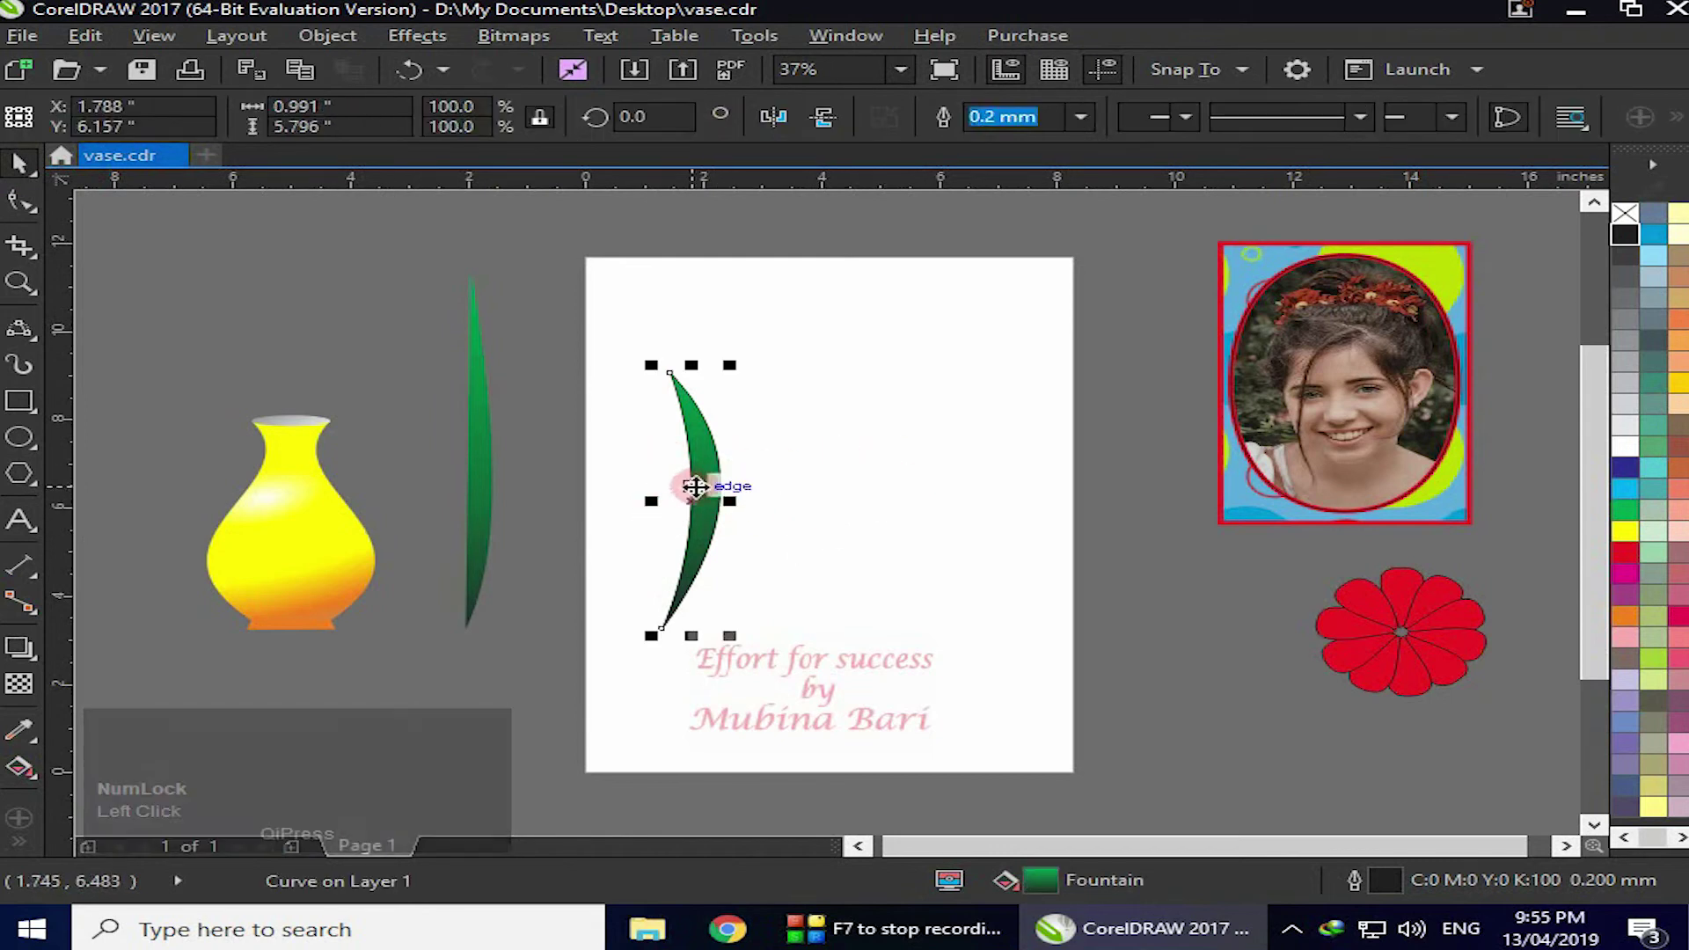
pyautogui.click(698, 498)
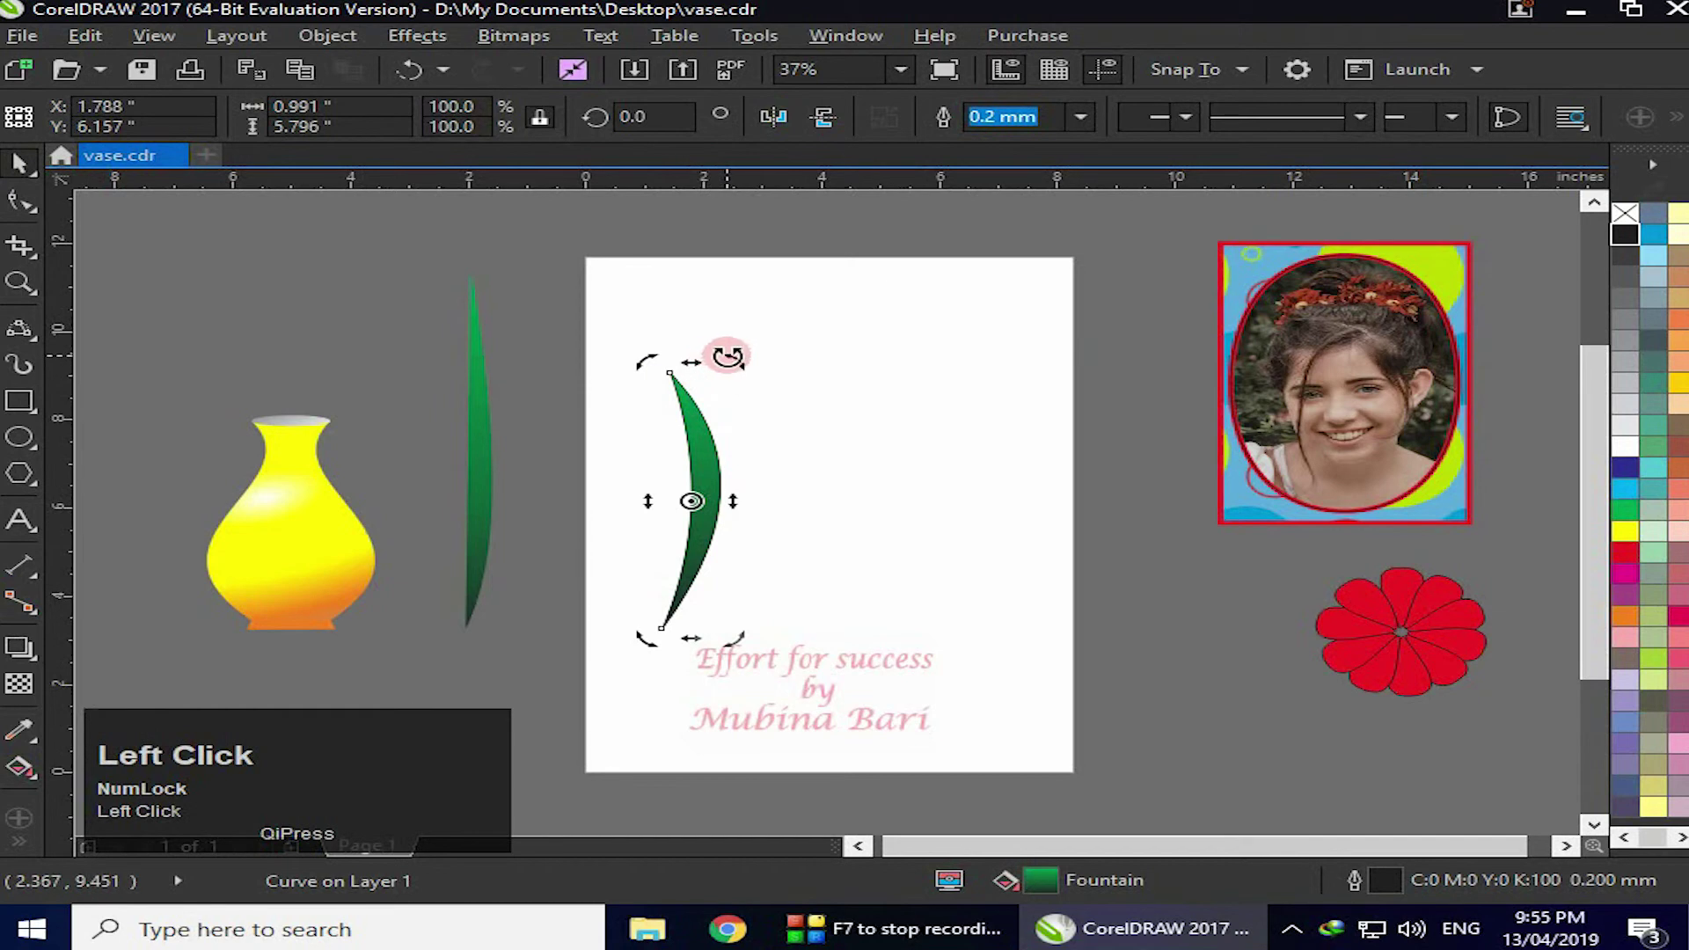
pyautogui.moveTo(730, 355); pyautogui.dragTo(704, 324)
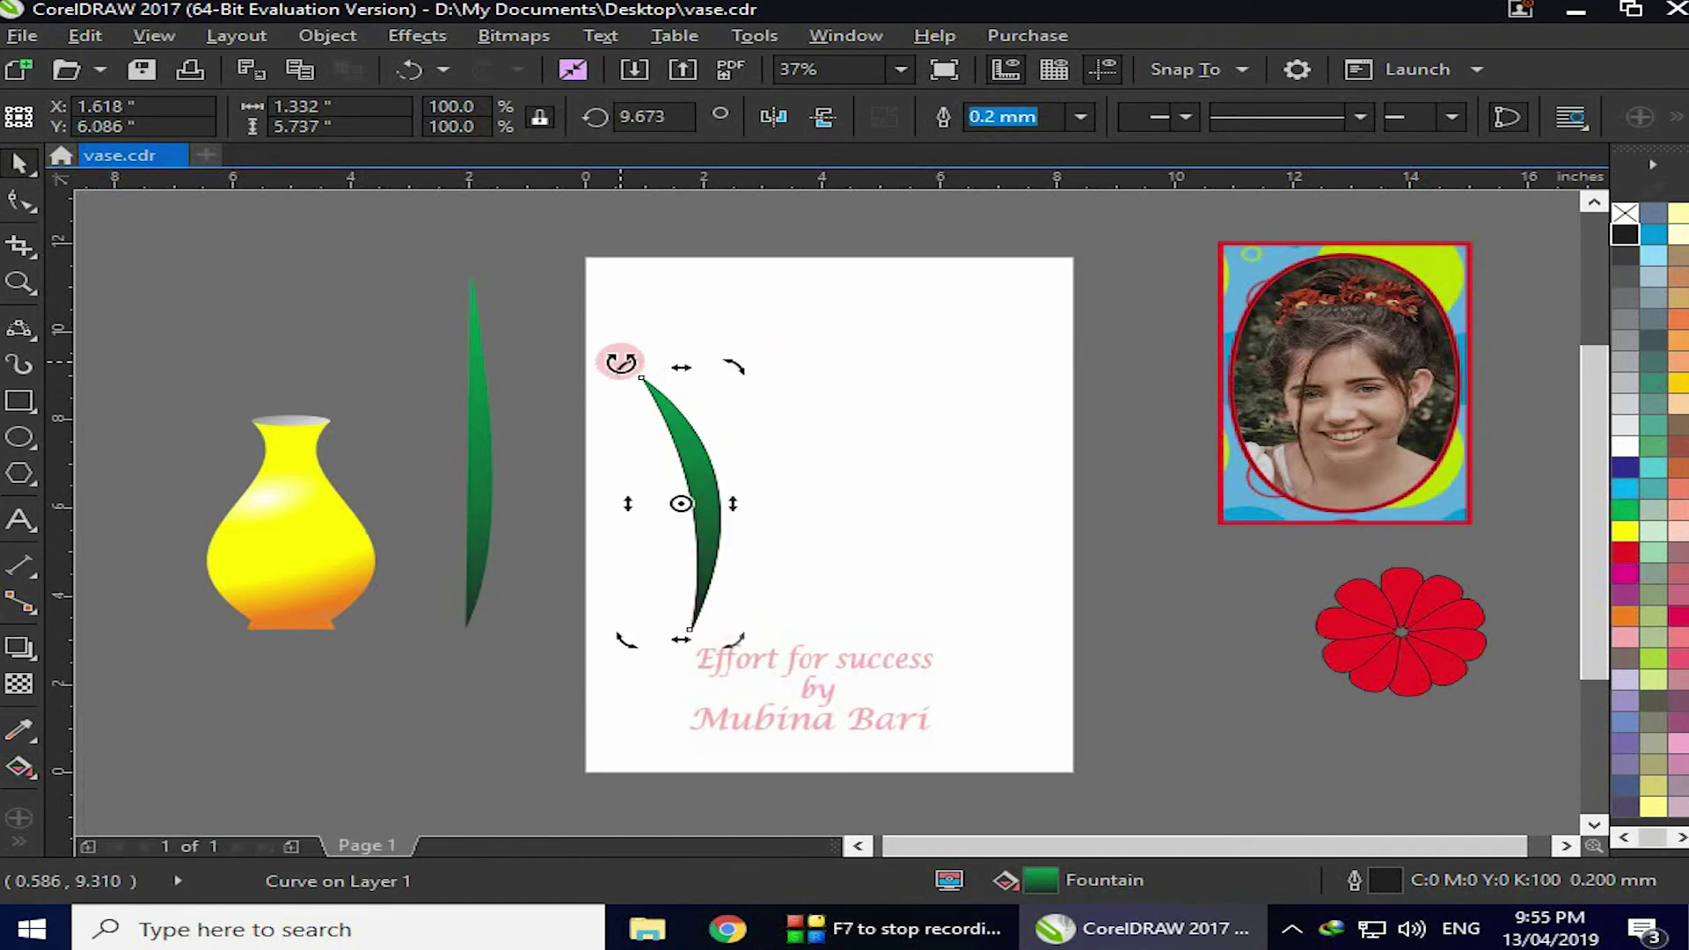
pyautogui.moveTo(615, 359); pyautogui.dragTo(594, 469)
pyautogui.click(661, 491)
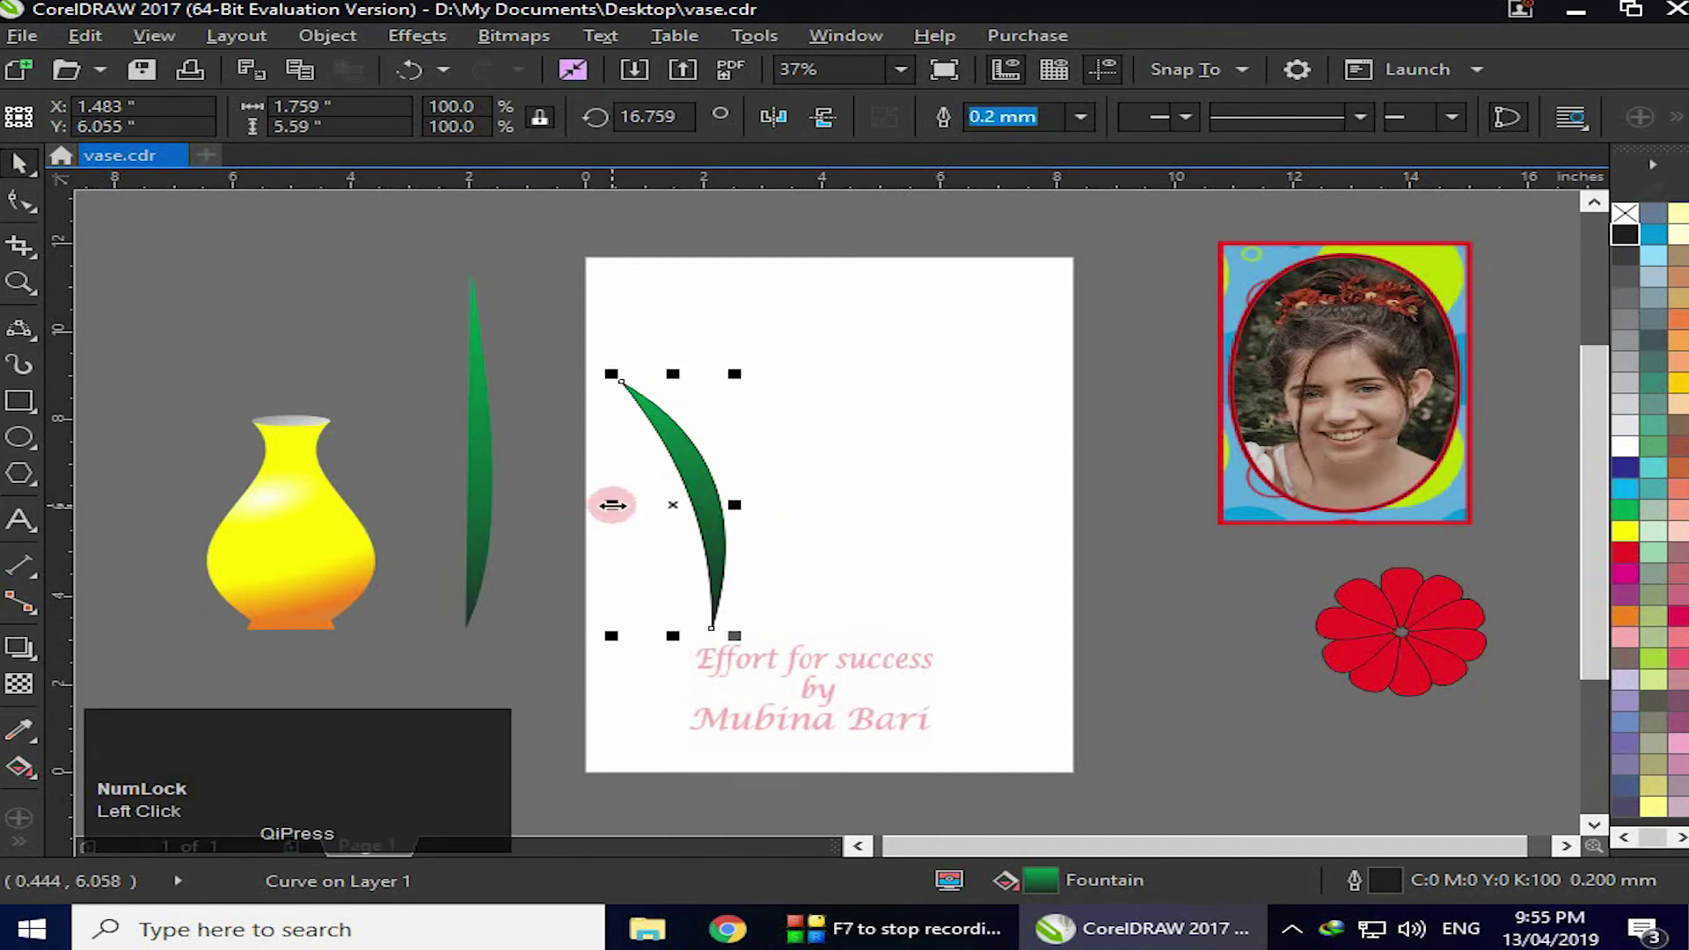
# - Create a horizontally mirrored copy of the bent leaf at 100% scale beside the original
pyautogui.moveTo(611, 503); pyautogui.dragTo(845, 510)
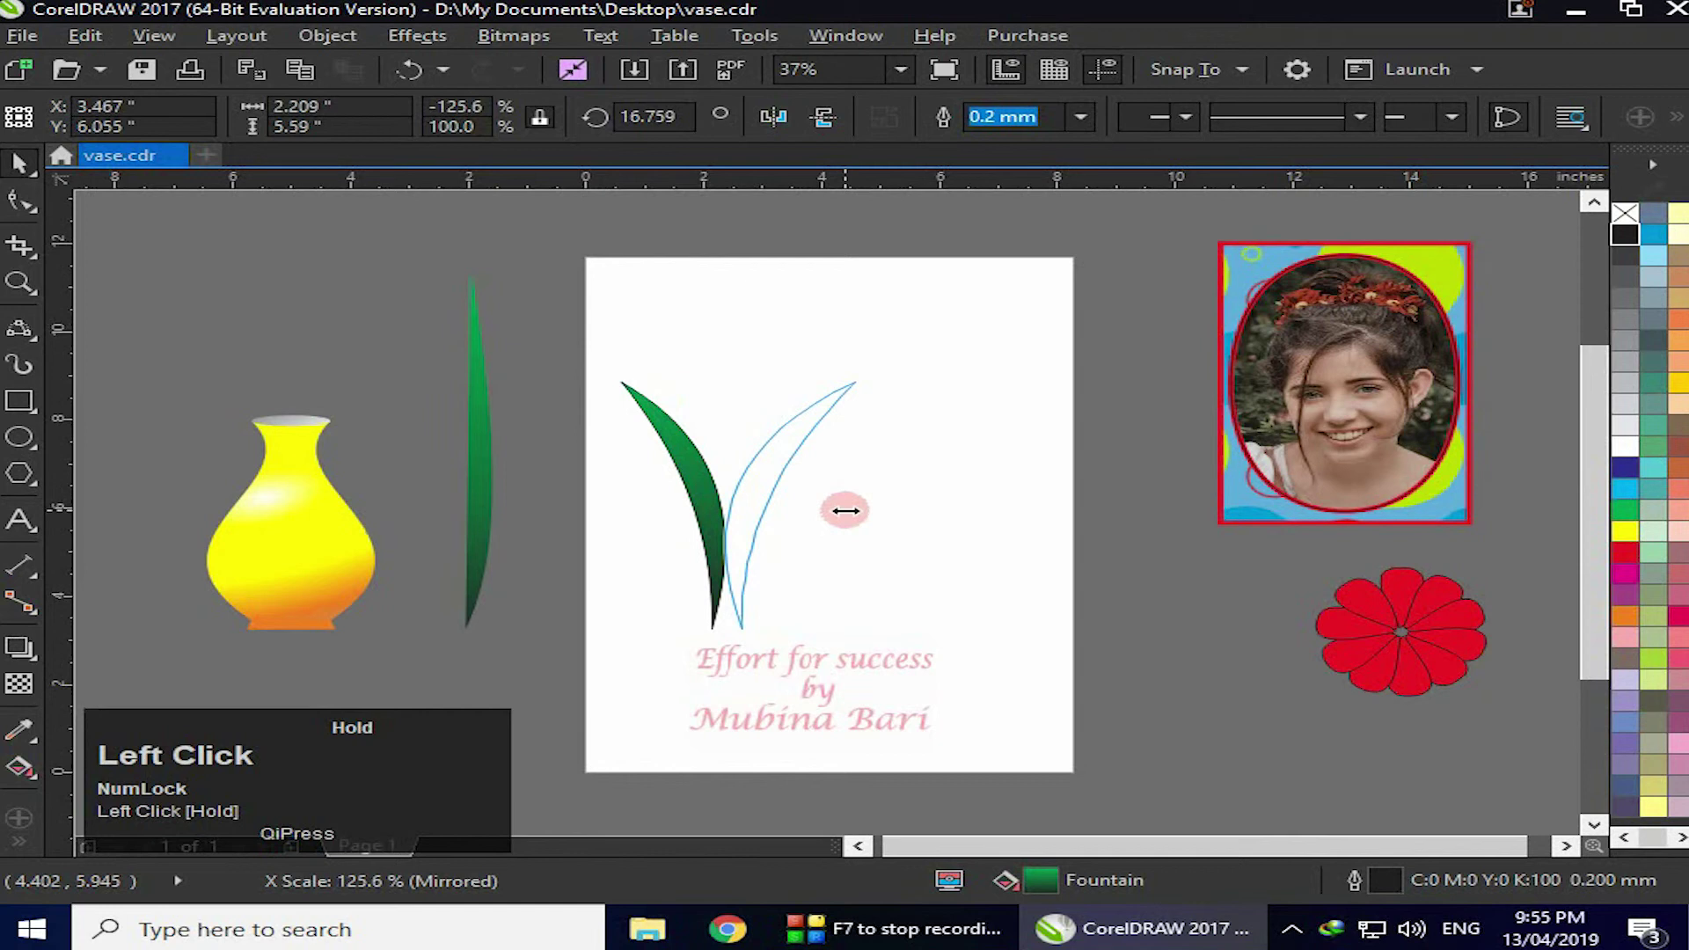
pyautogui.moveTo(844, 510); pyautogui.dragTo(844, 510)
pyautogui.press('ctrl')
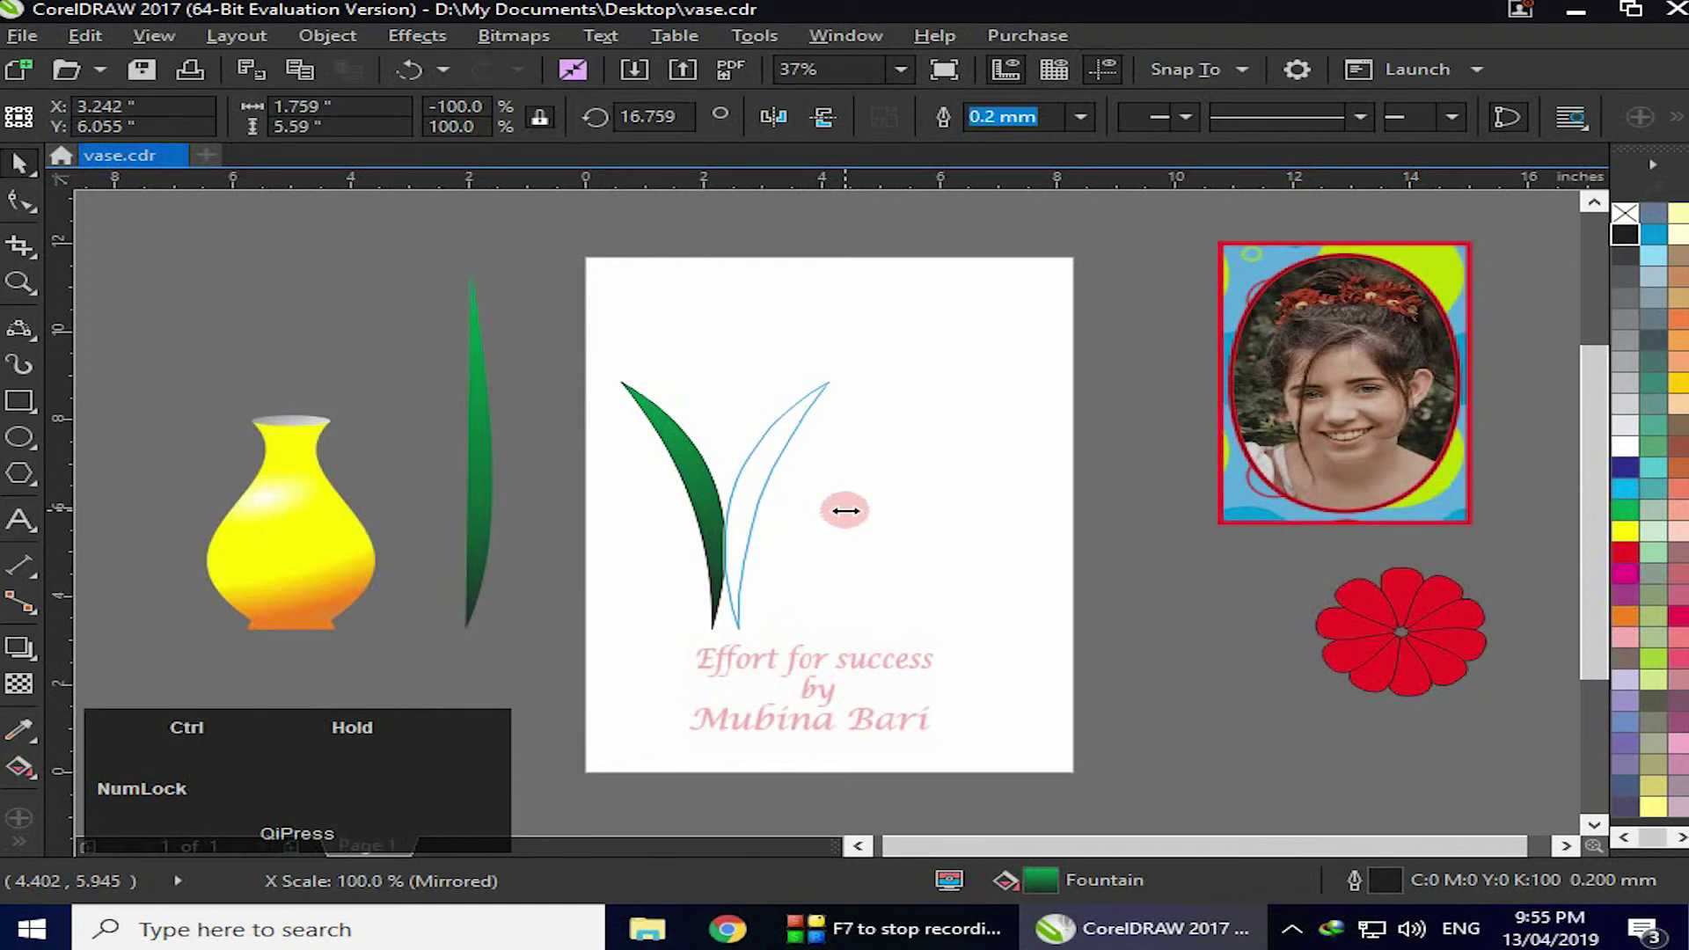
pyautogui.rightClick(843, 504)
pyautogui.moveTo(844, 510); pyautogui.dragTo(842, 505)
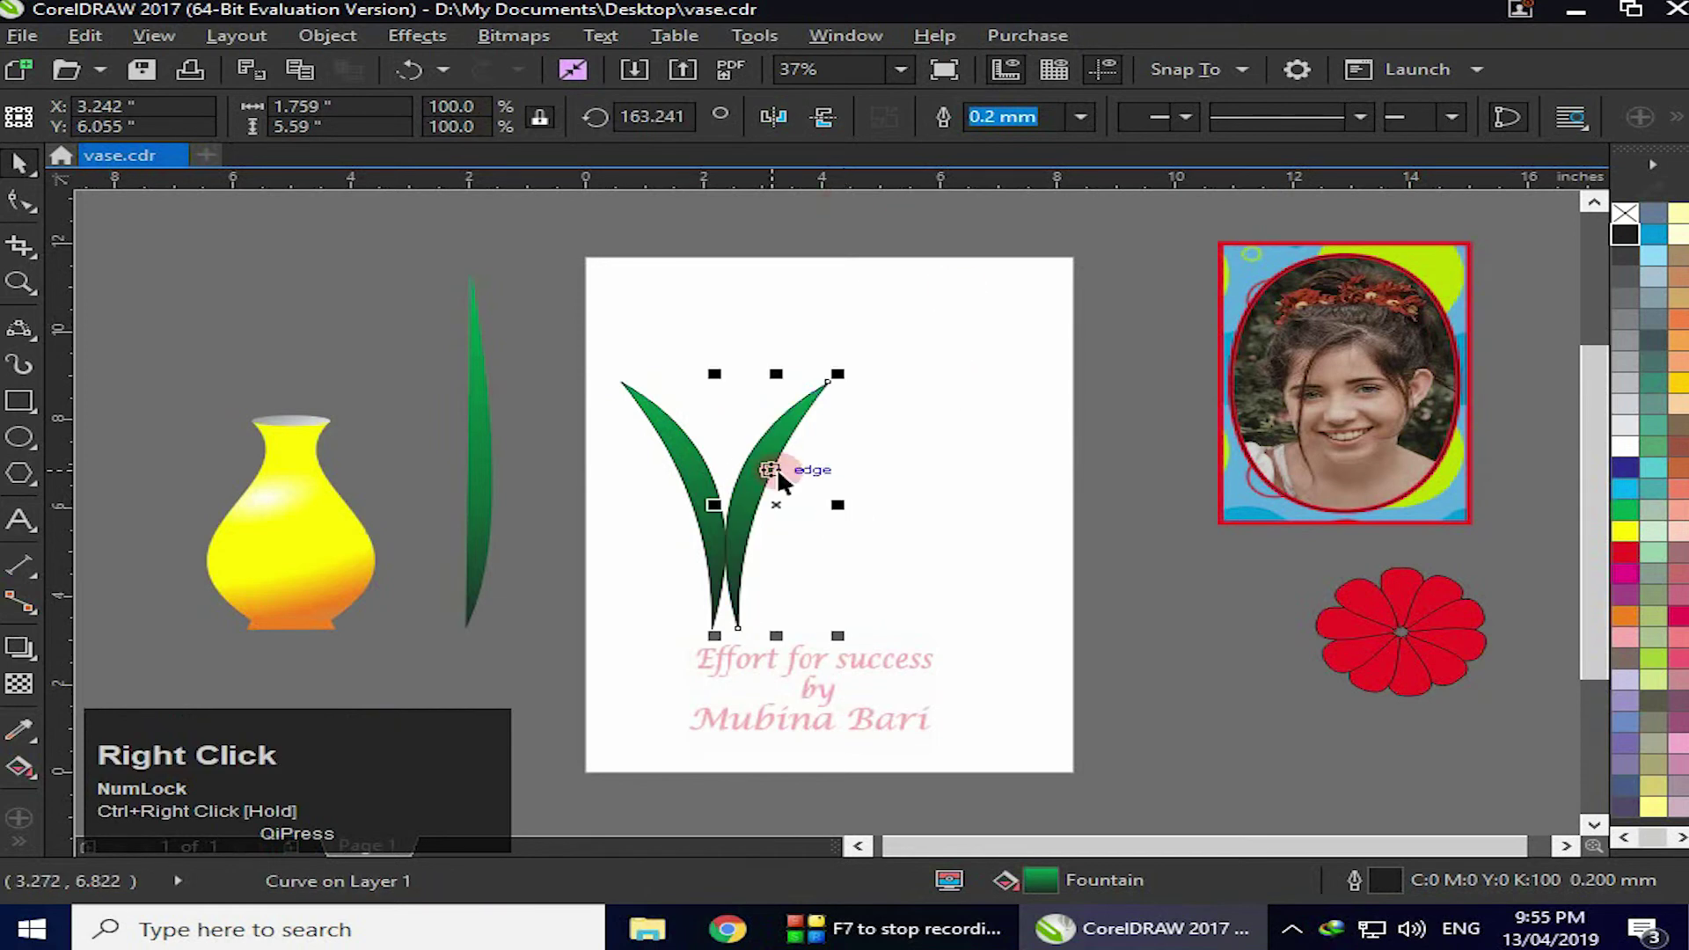
# - Move the mirrored leaf against the original and rotate both leaves outward into a wider V with their bases meeting
pyautogui.moveTo(779, 506); pyautogui.dragTo(724, 499)
pyautogui.click(686, 456)
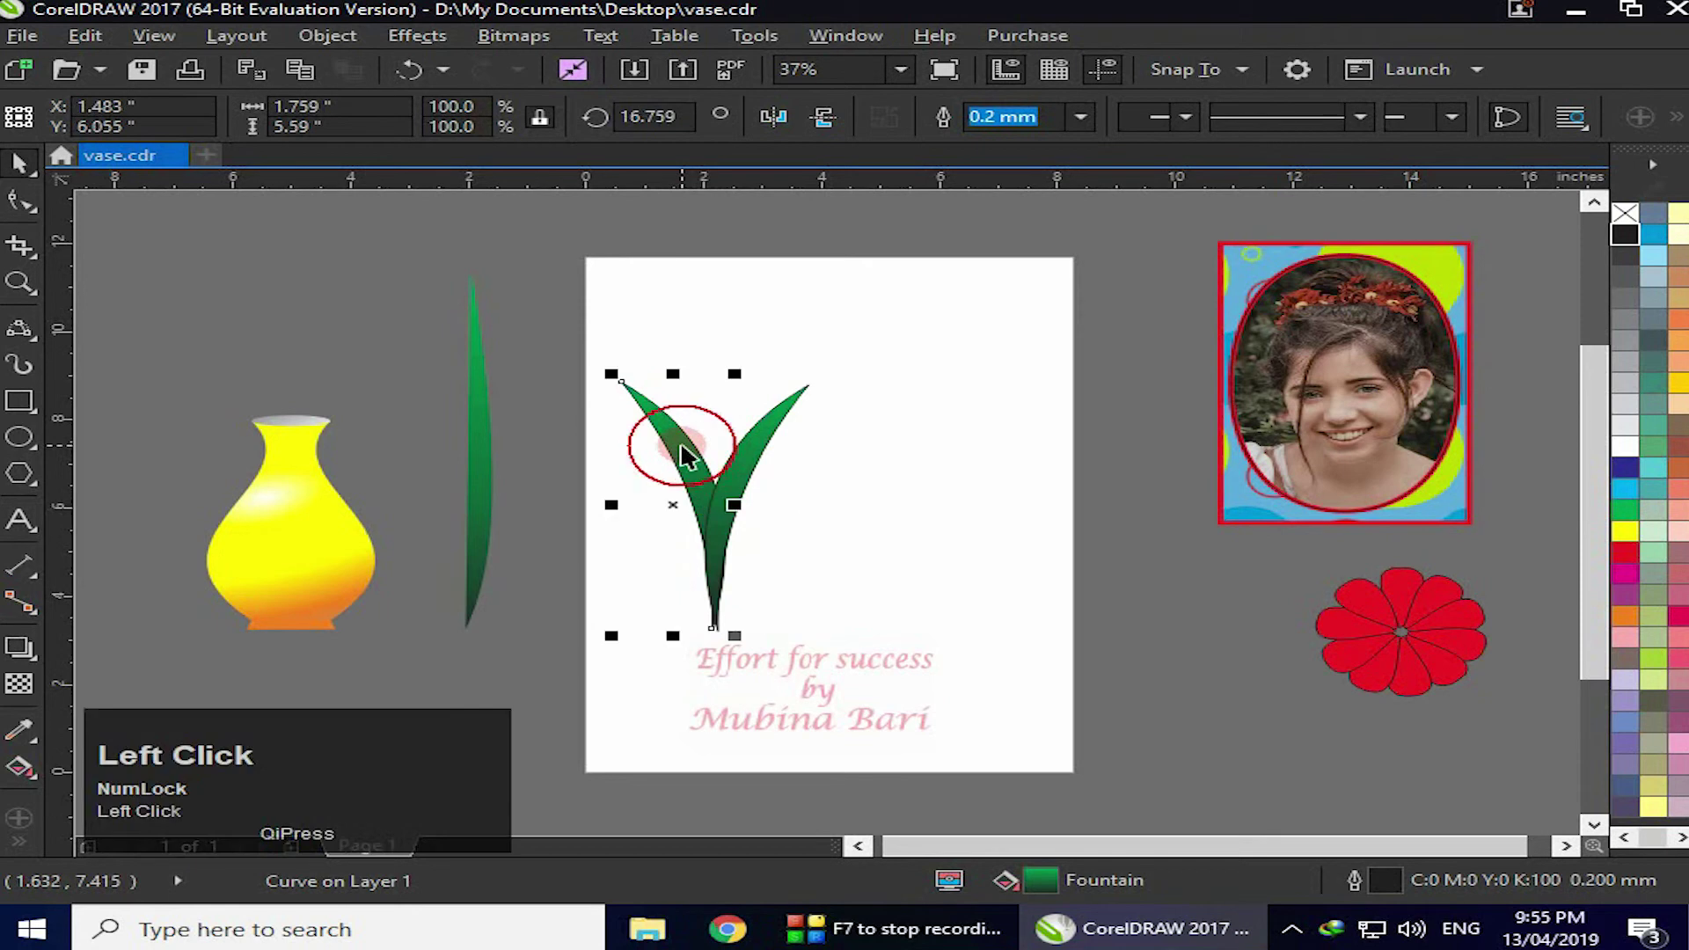
pyautogui.click(683, 444)
pyautogui.moveTo(615, 370); pyautogui.dragTo(589, 373)
pyautogui.click(747, 450)
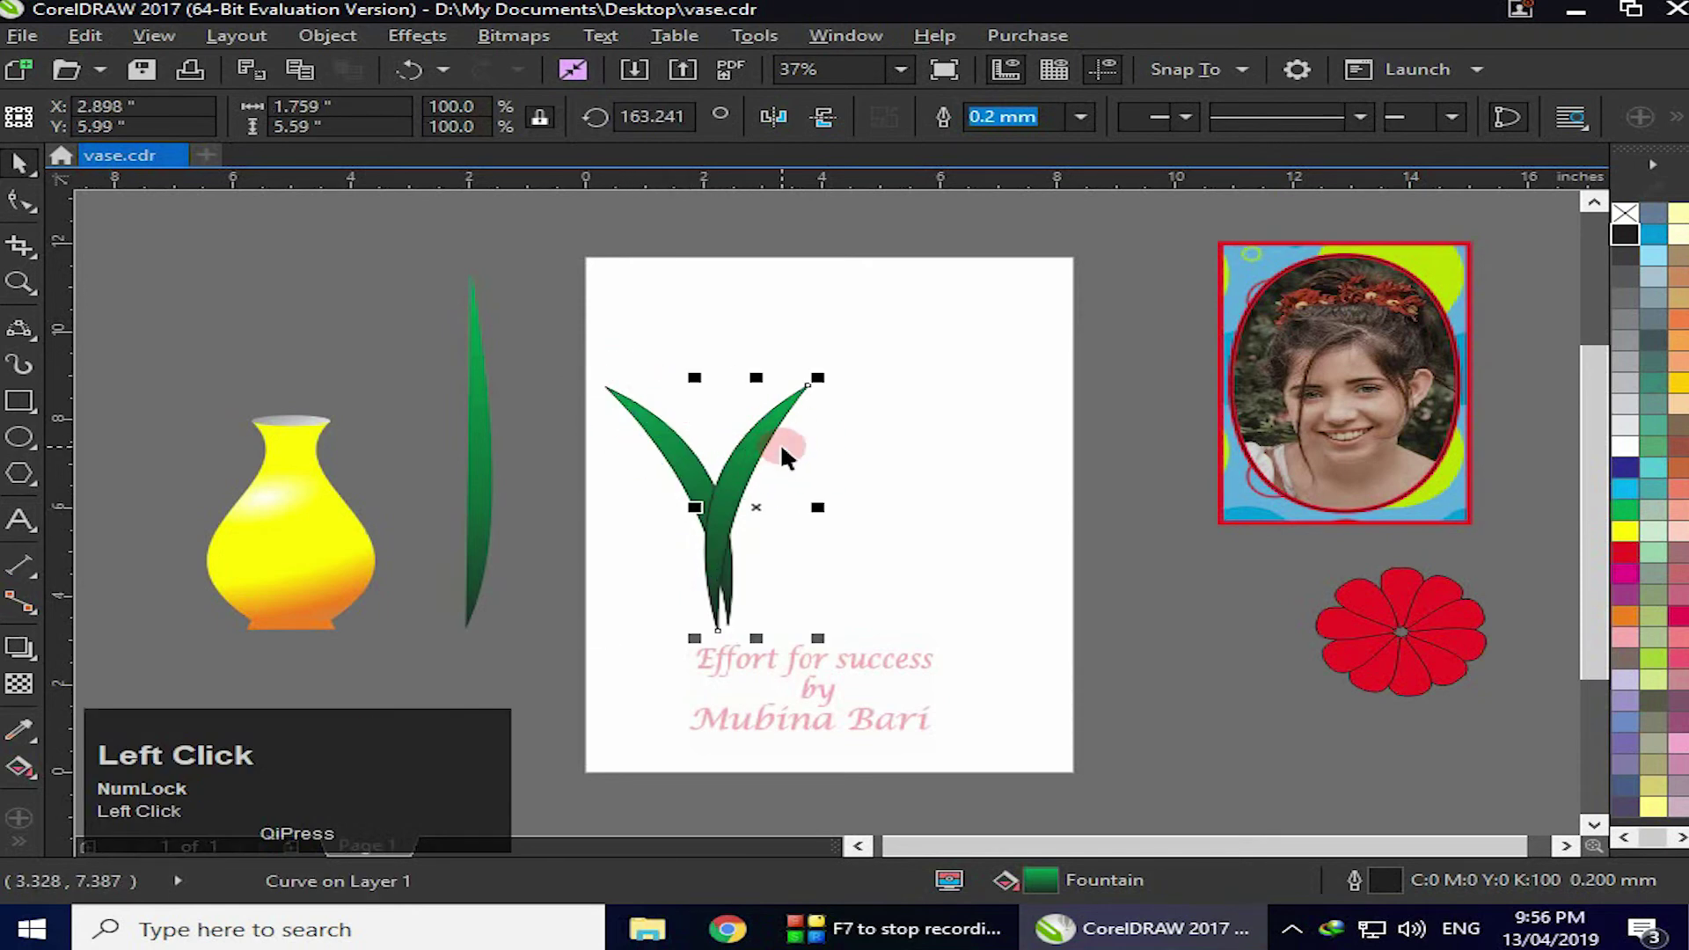
pyautogui.click(757, 504)
pyautogui.moveTo(819, 376); pyautogui.dragTo(743, 514)
pyautogui.click(972, 605)
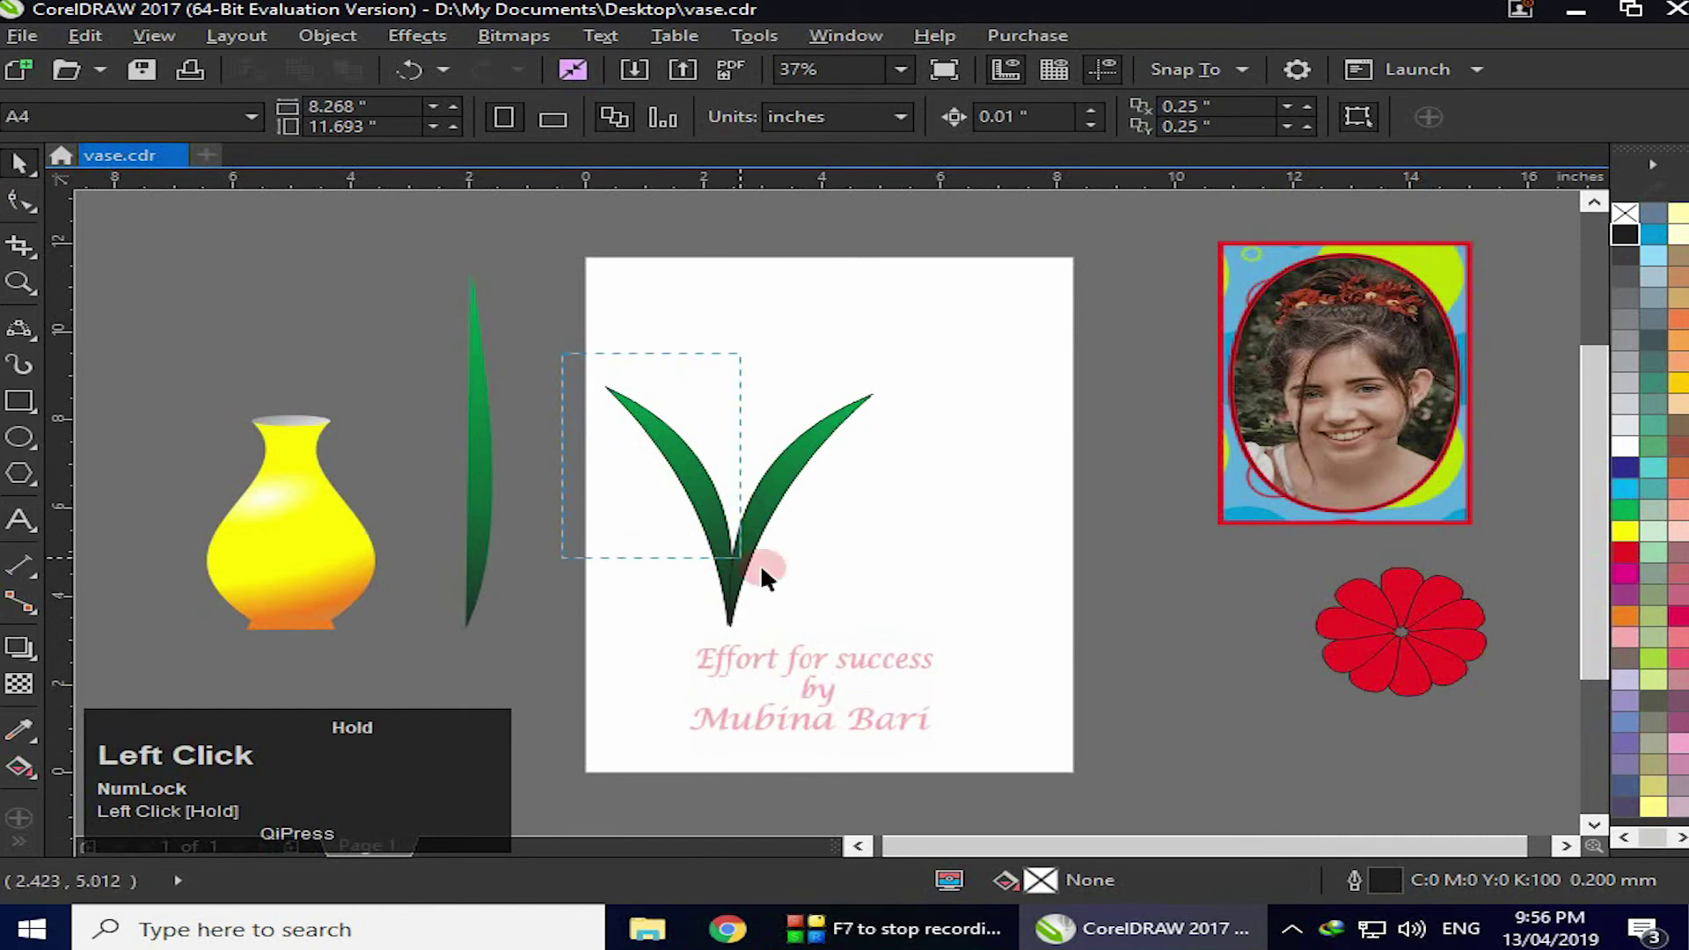
# - Group the two leaves and place a copy of the pair inside it, scaled to about 66.7%
pyautogui.moveTo(918, 665); pyautogui.dragTo(922, 668)
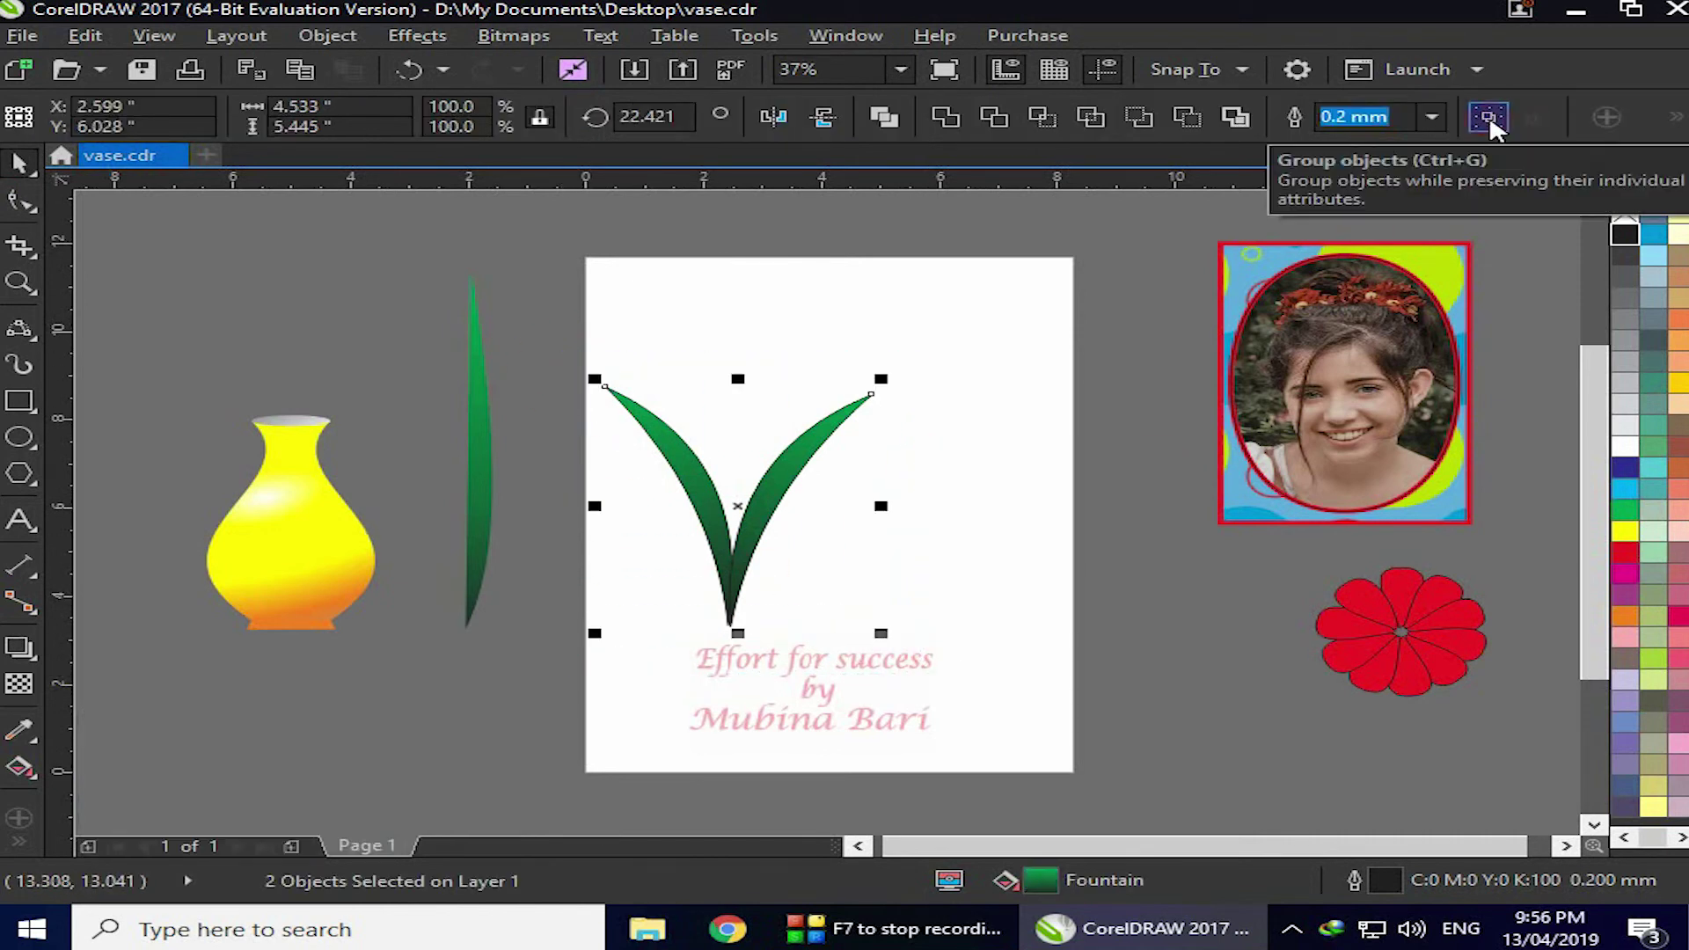
pyautogui.click(1489, 120)
pyautogui.moveTo(735, 508); pyautogui.dragTo(739, 404)
pyautogui.rightClick(738, 405)
pyautogui.moveTo(886, 263); pyautogui.dragTo(790, 348)
# - Add a third, smaller leaf pair above the others and slightly enlarge the middle pair to fan the leaves evenly
pyautogui.moveTo(711, 425)
pyautogui.mouseDown()
pyautogui.moveTo(754, 429)
pyautogui.moveTo(748, 465)
pyautogui.moveTo(727, 438)
pyautogui.mouseUp()
pyautogui.hotkey('ctrl', 'z')
pyautogui.rightClick(727, 438)
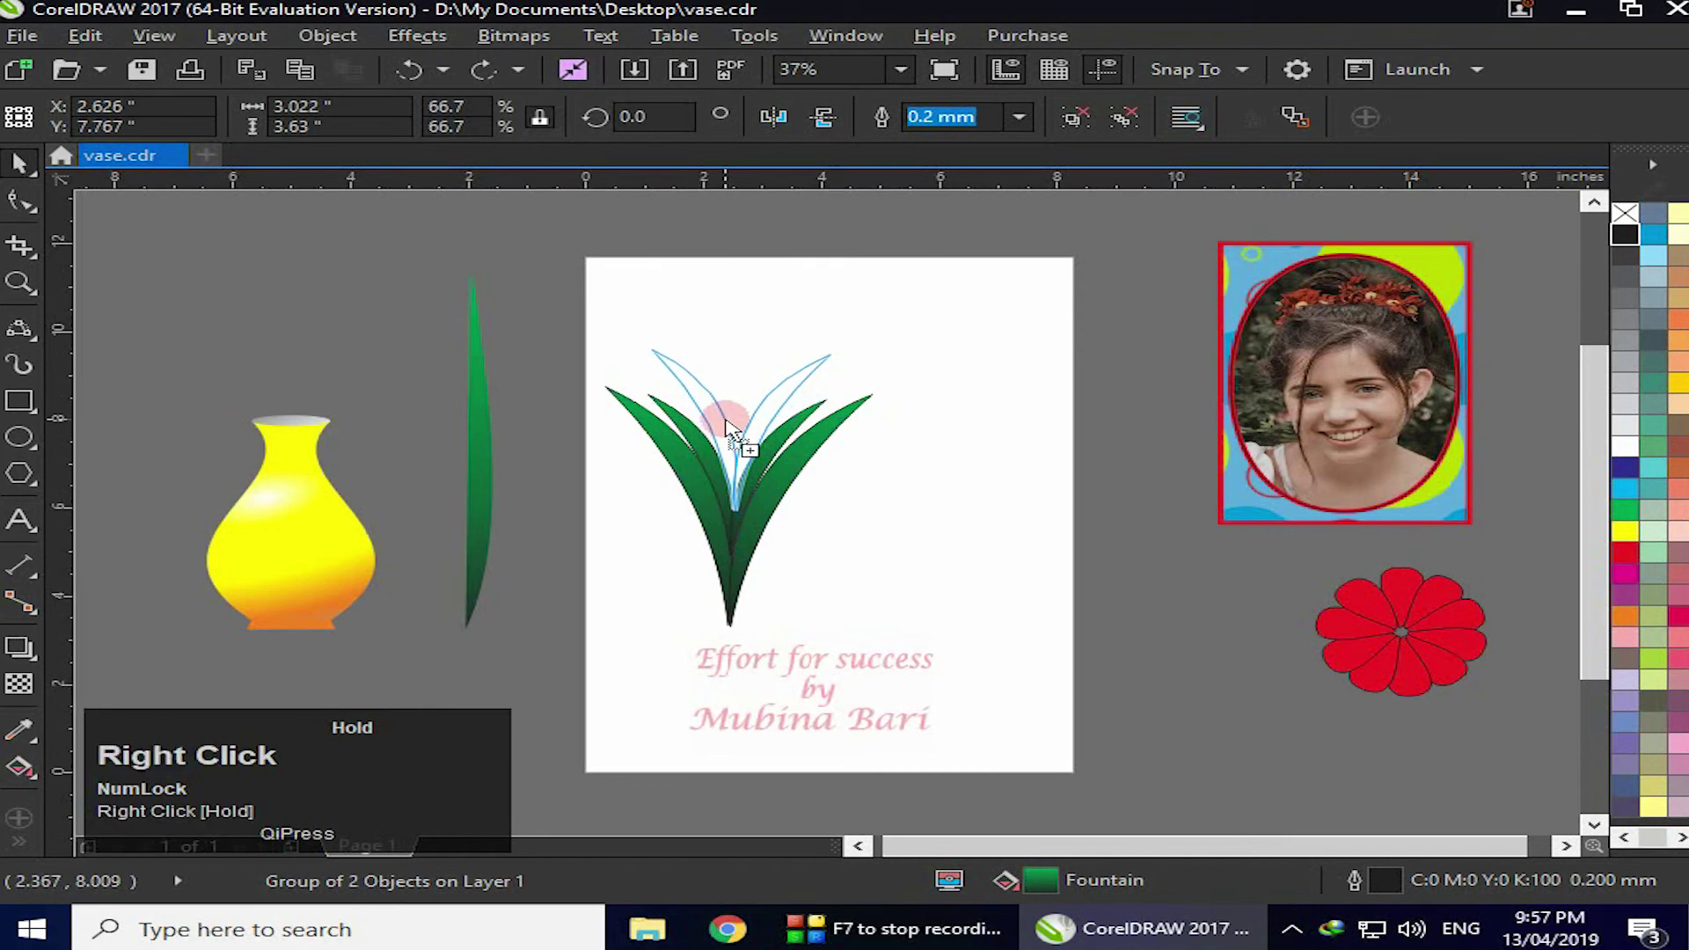
pyautogui.moveTo(843, 336); pyautogui.dragTo(847, 365)
pyautogui.click(805, 415)
pyautogui.click(800, 415)
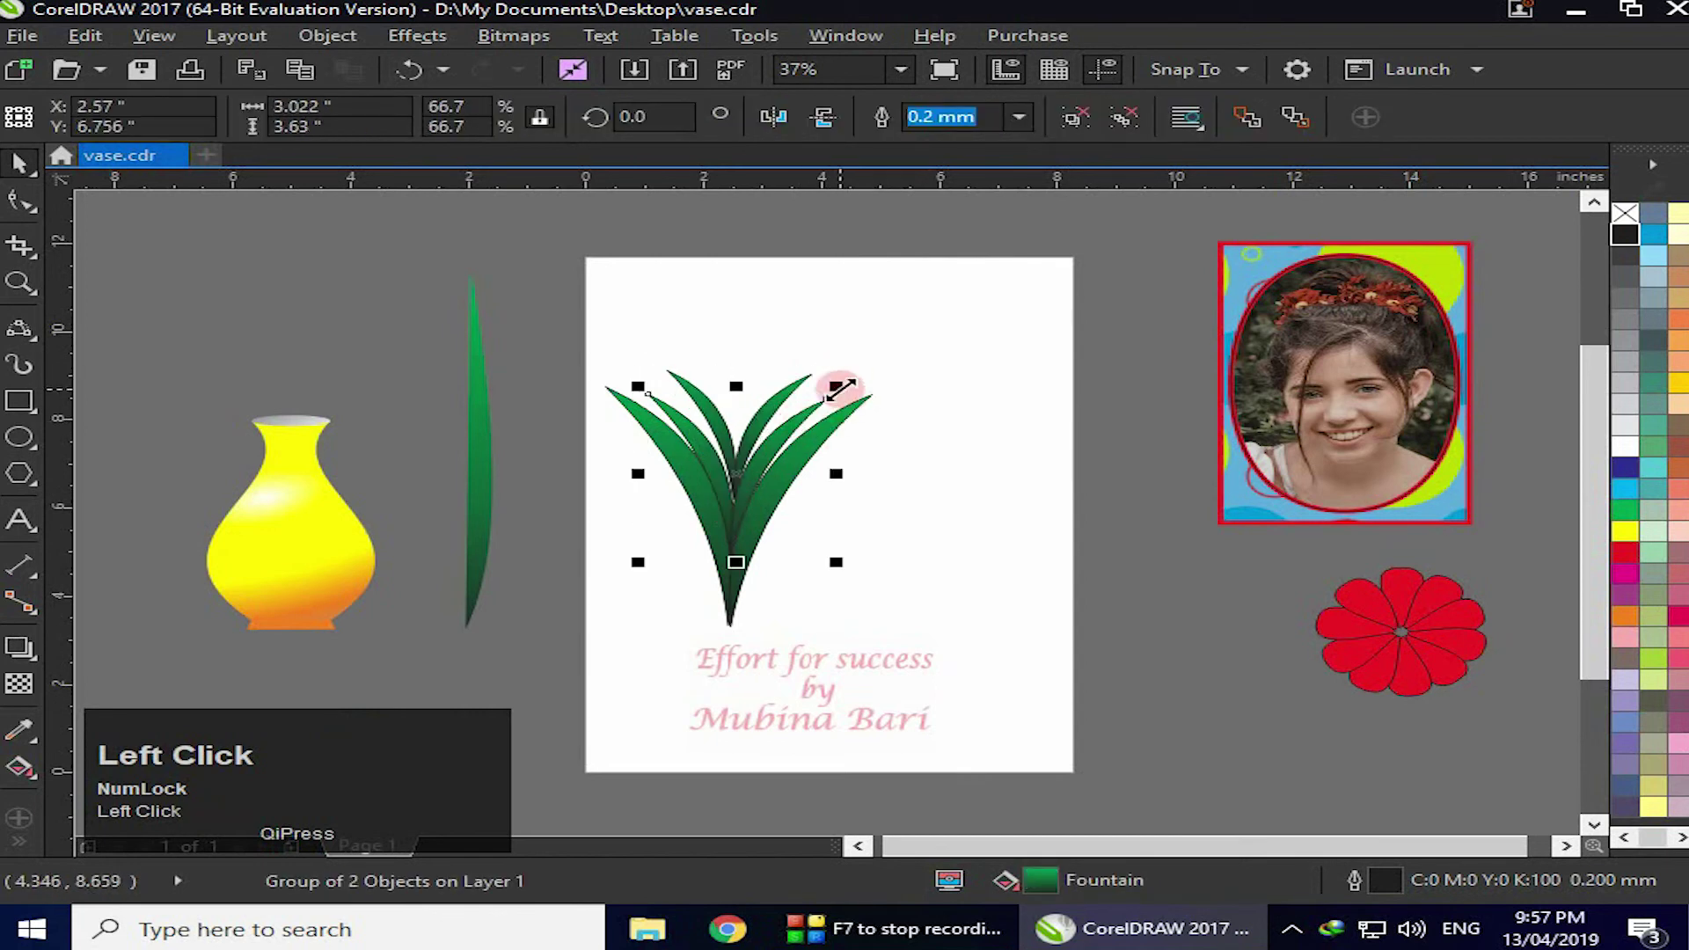
pyautogui.moveTo(838, 387); pyautogui.dragTo(850, 354)
pyautogui.click(743, 398)
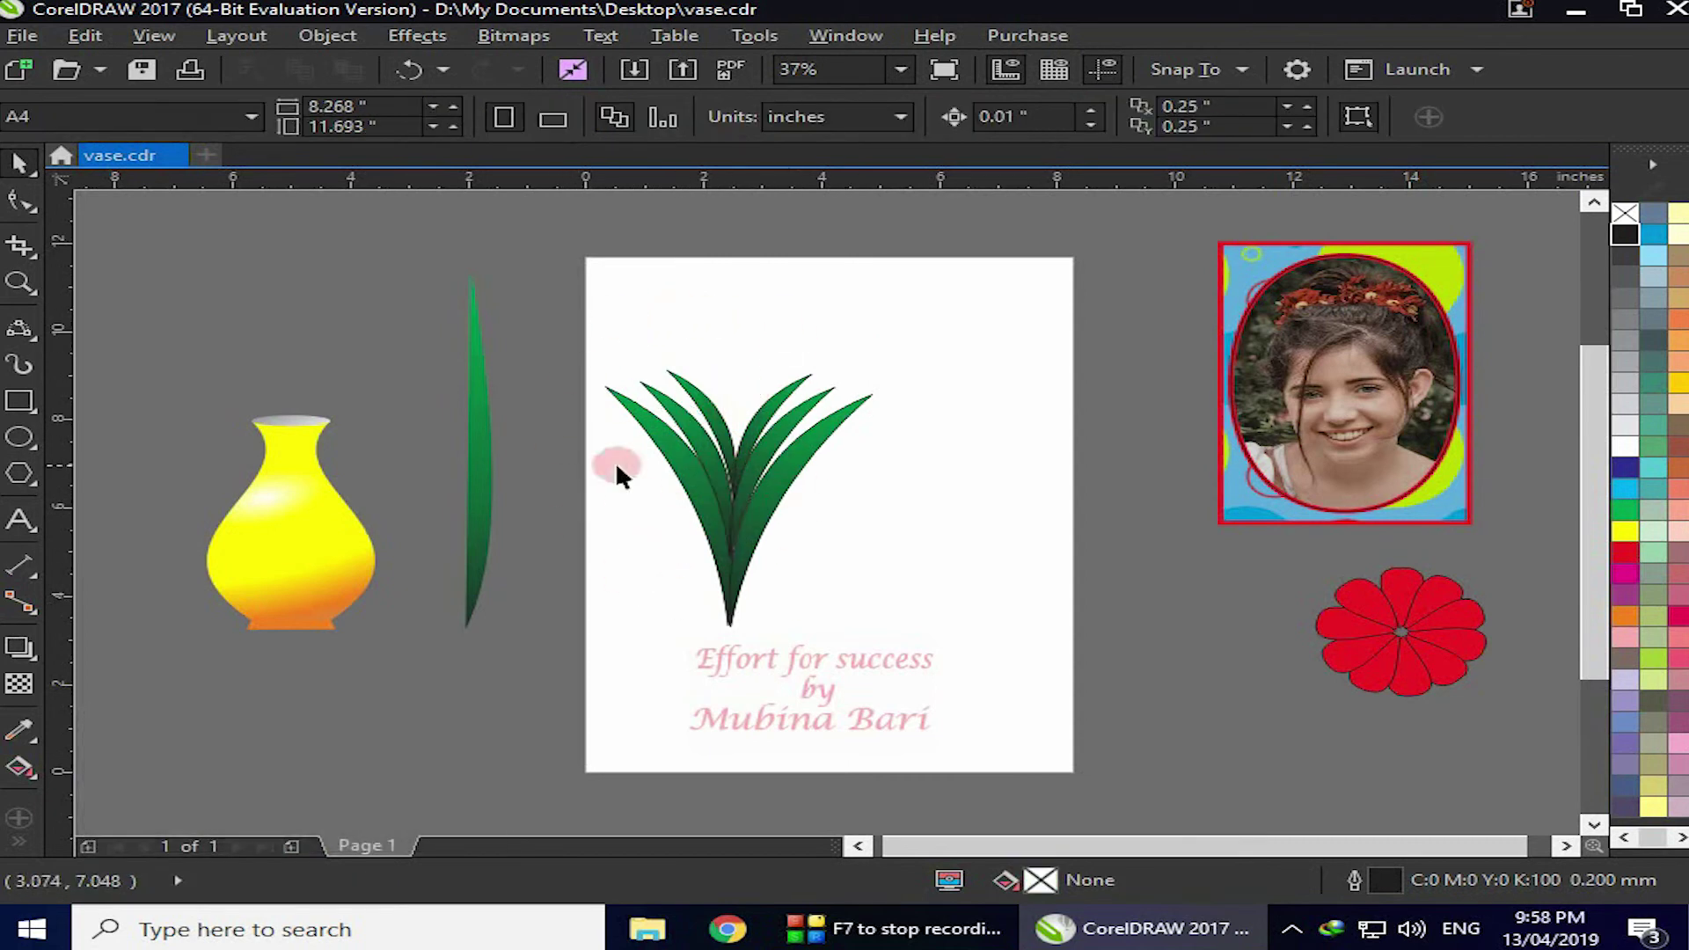
# - Select the three leaf pairs on the page and group them
pyautogui.moveTo(568, 304); pyautogui.dragTo(789, 543)
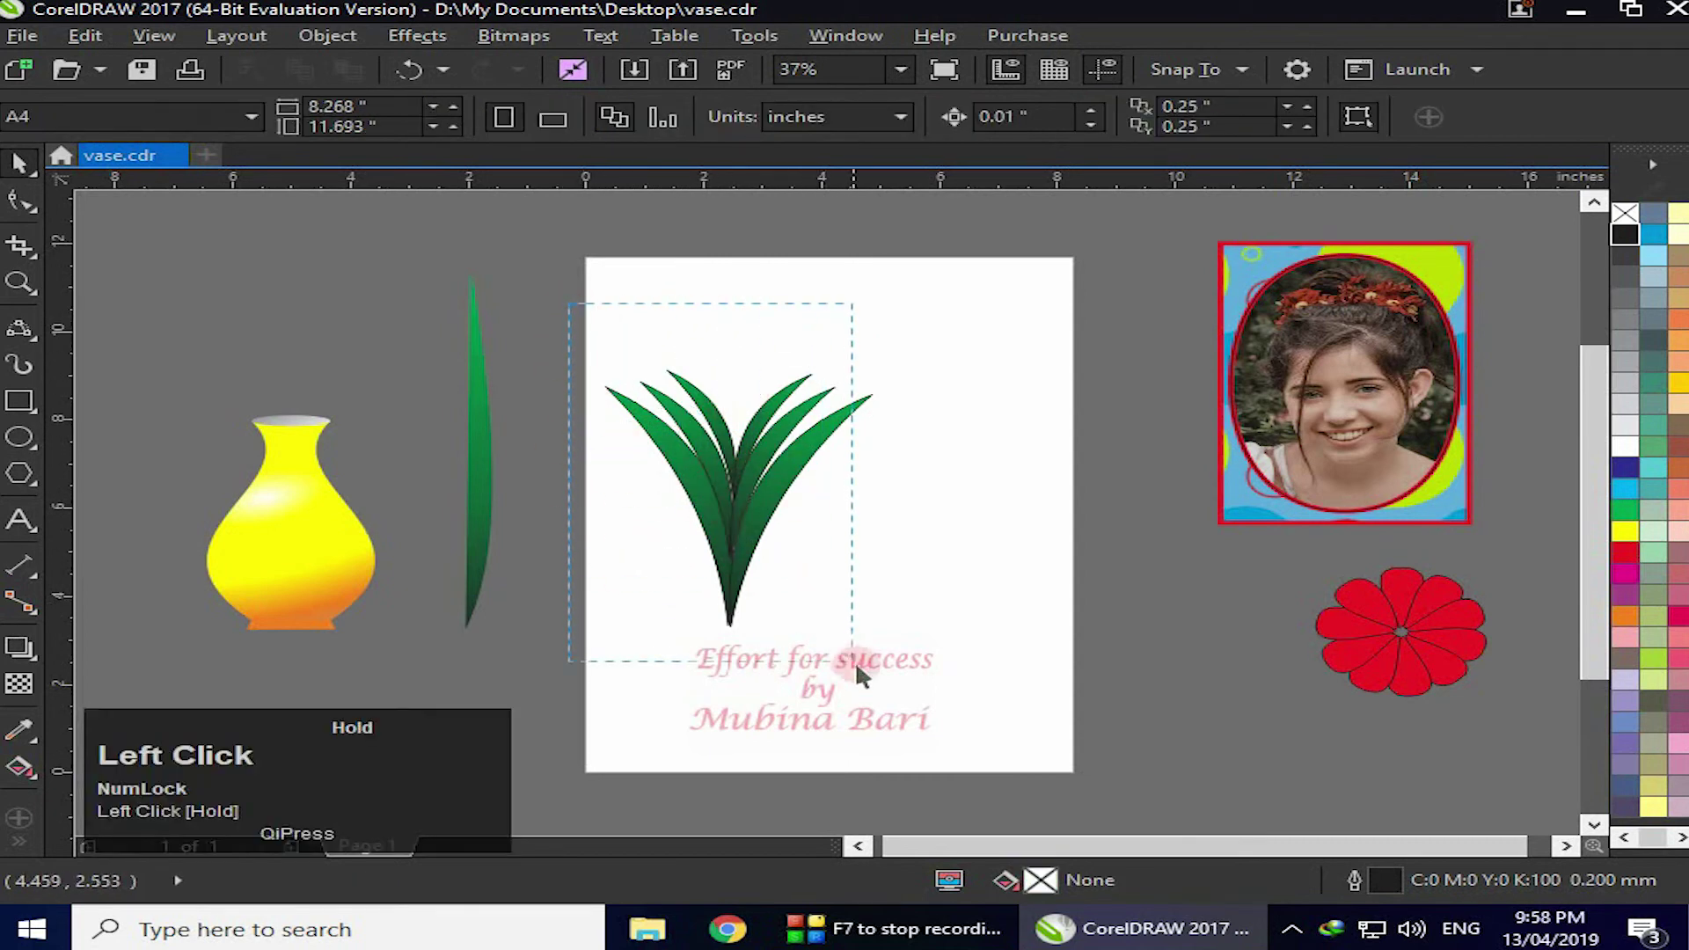
pyautogui.moveTo(916, 671); pyautogui.dragTo(916, 670)
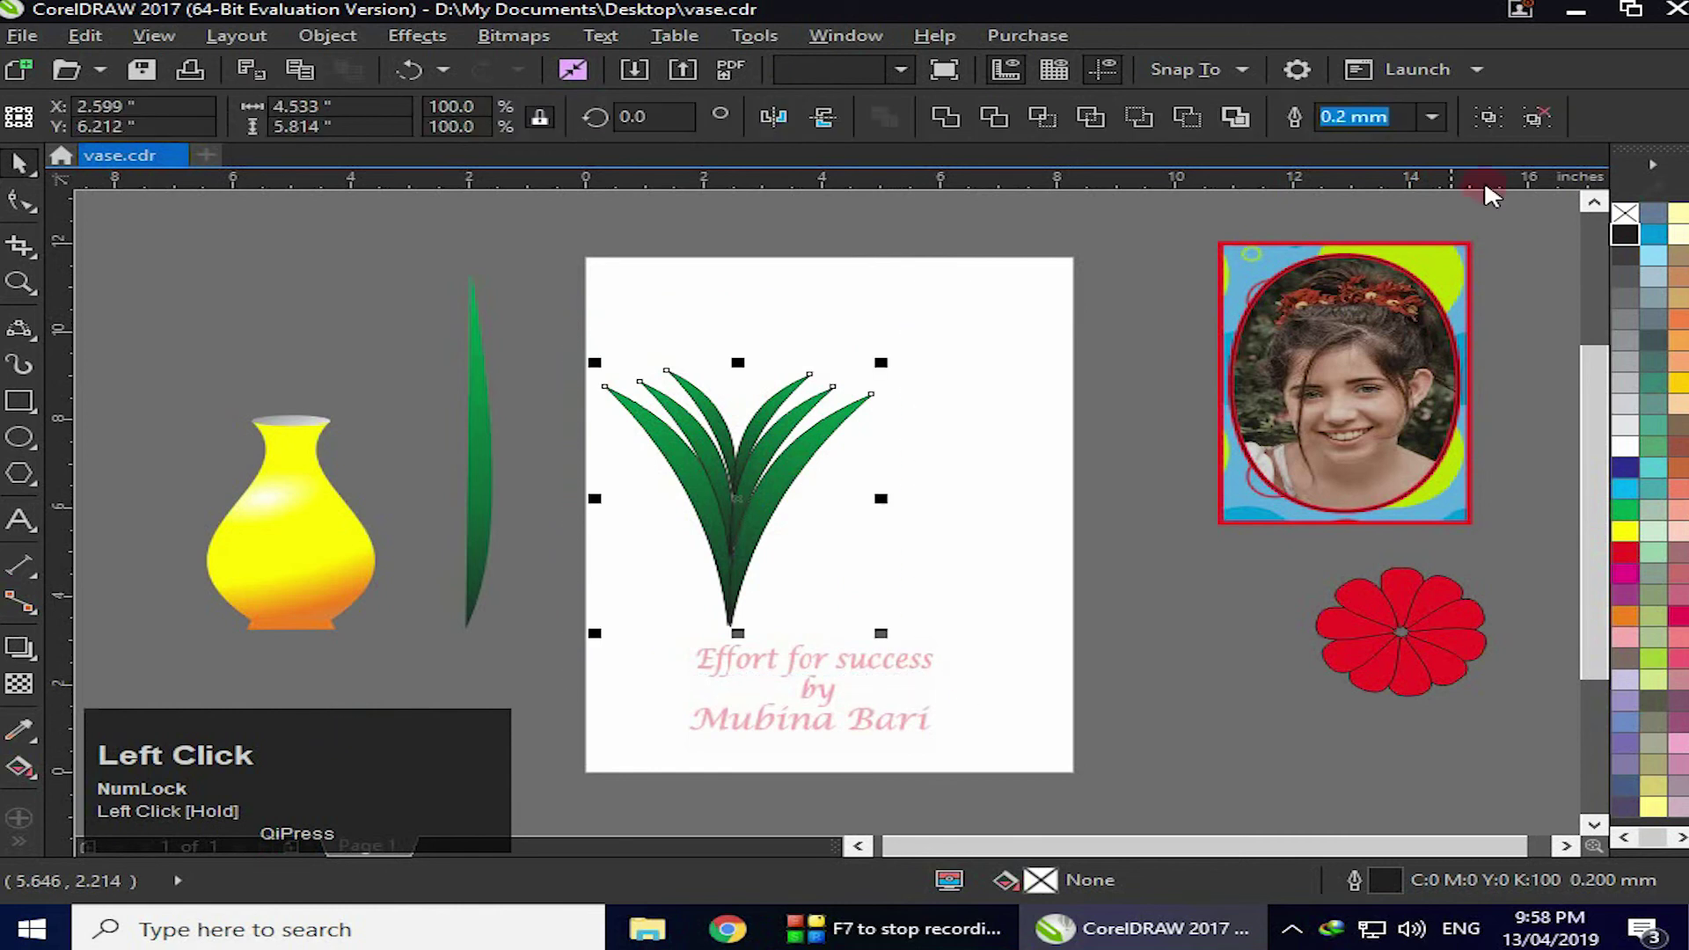
pyautogui.click(1488, 118)
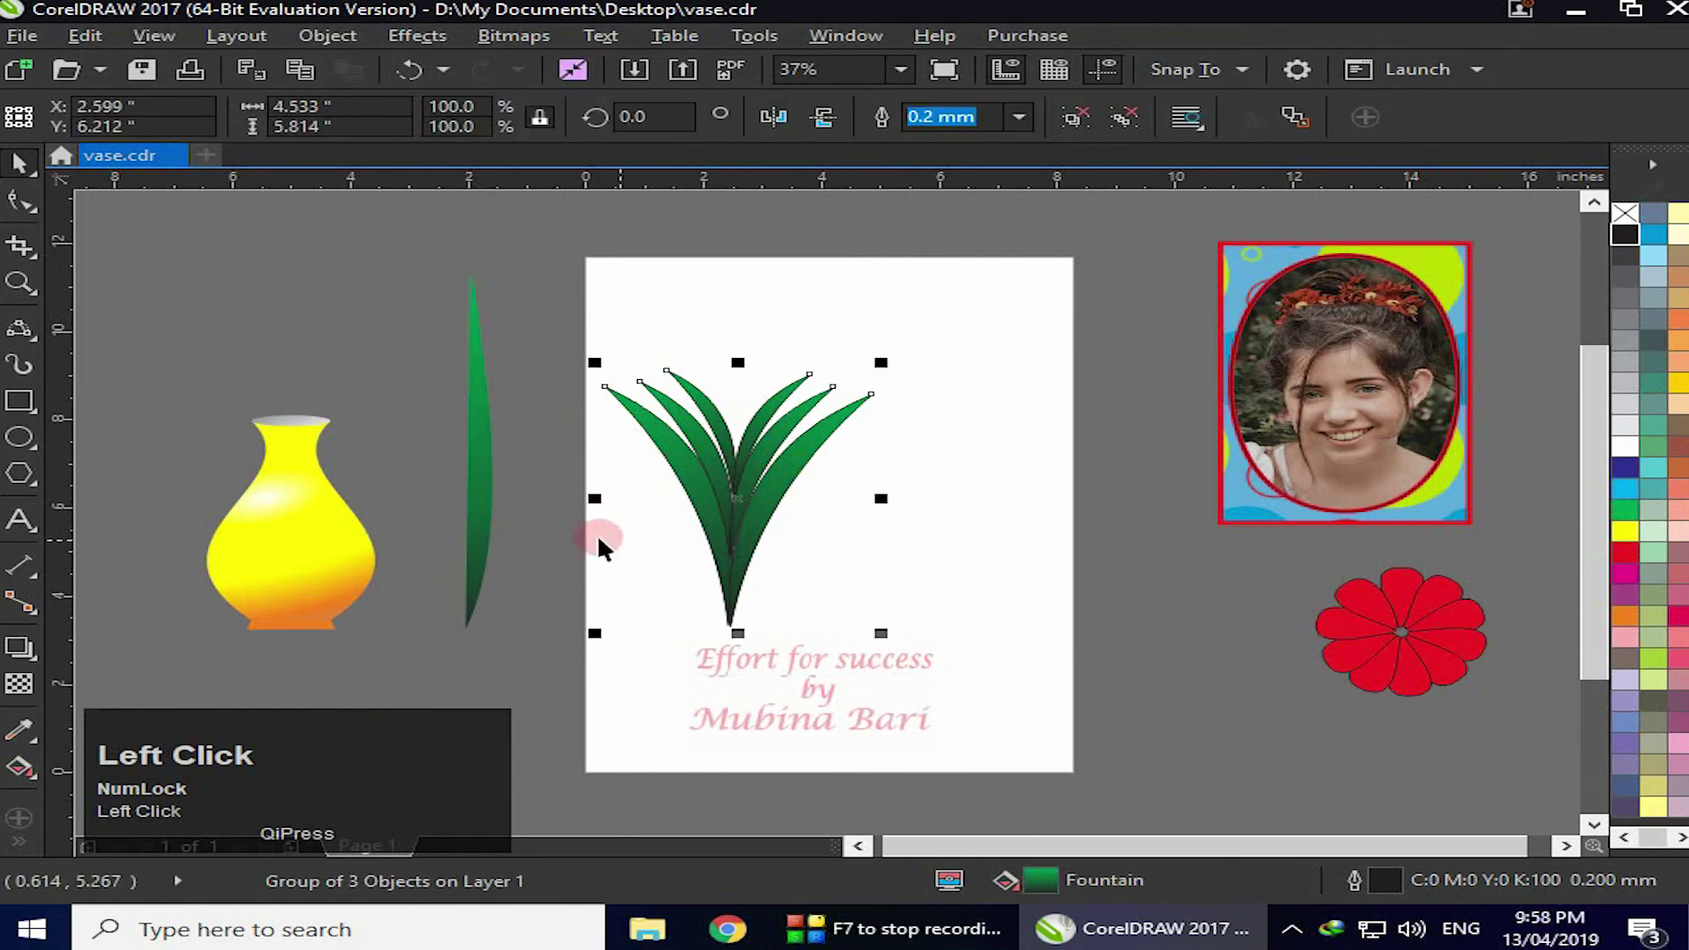
# - Group the slim leaf into the cluster's centre as a stem, and scale the plant down to about 66.9% lower on the page
pyautogui.moveTo(483, 516); pyautogui.dragTo(754, 501)
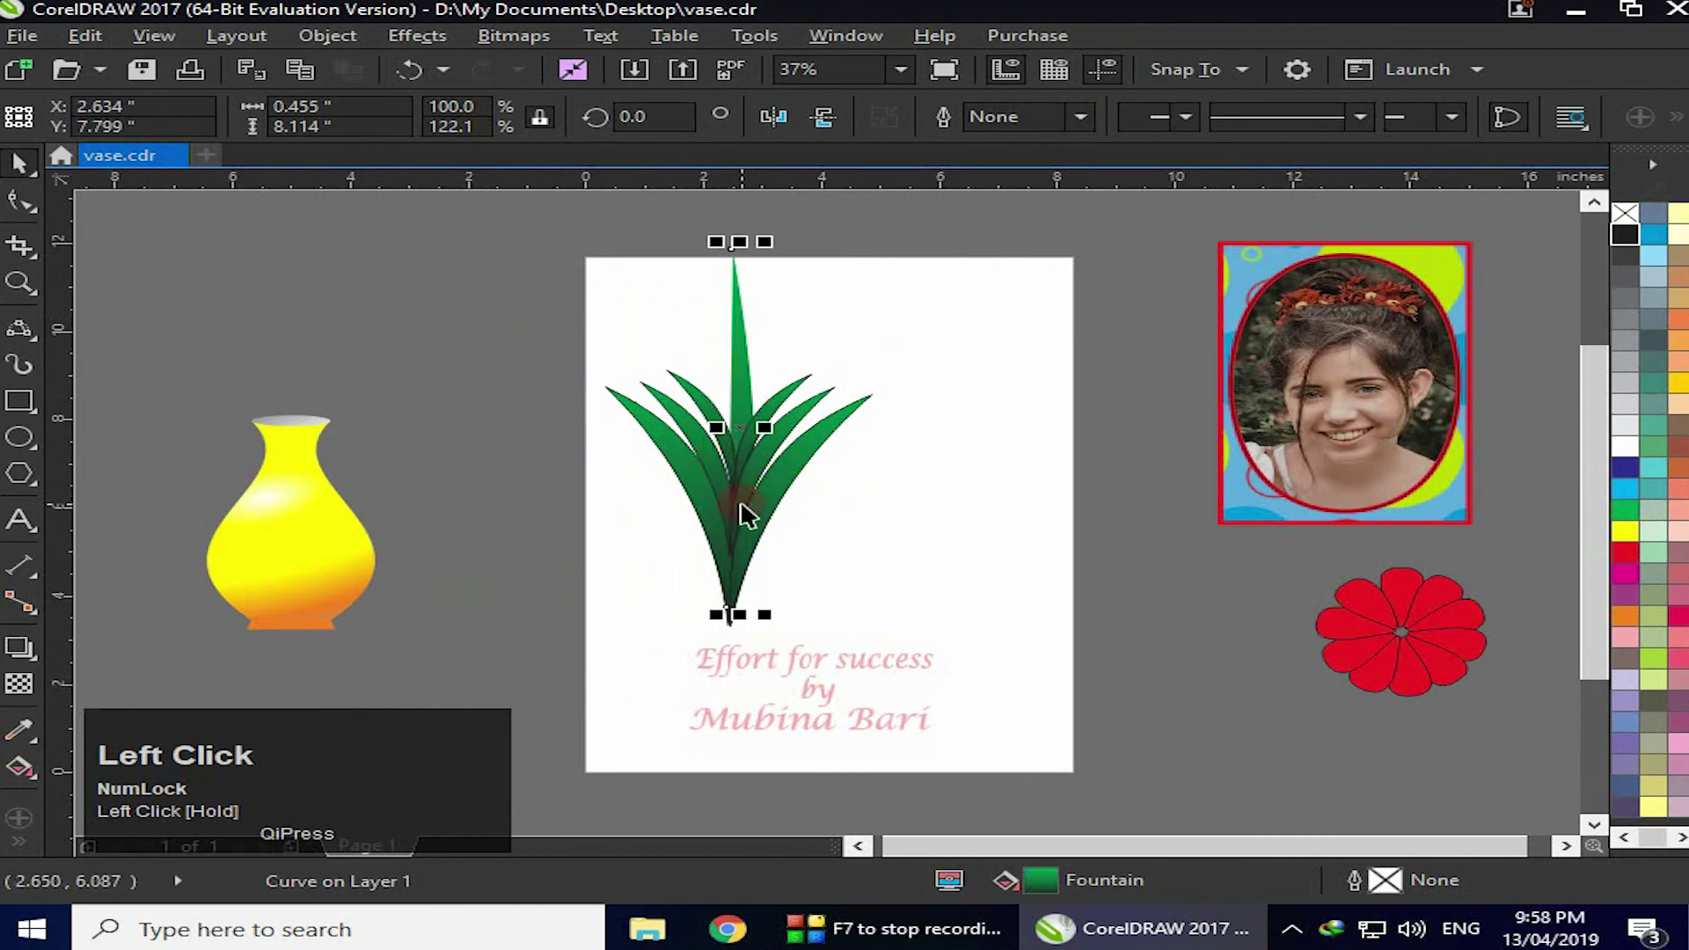
pyautogui.moveTo(539, 215); pyautogui.dragTo(831, 545)
pyautogui.moveTo(915, 673); pyautogui.dragTo(916, 676)
pyautogui.click(1095, 117)
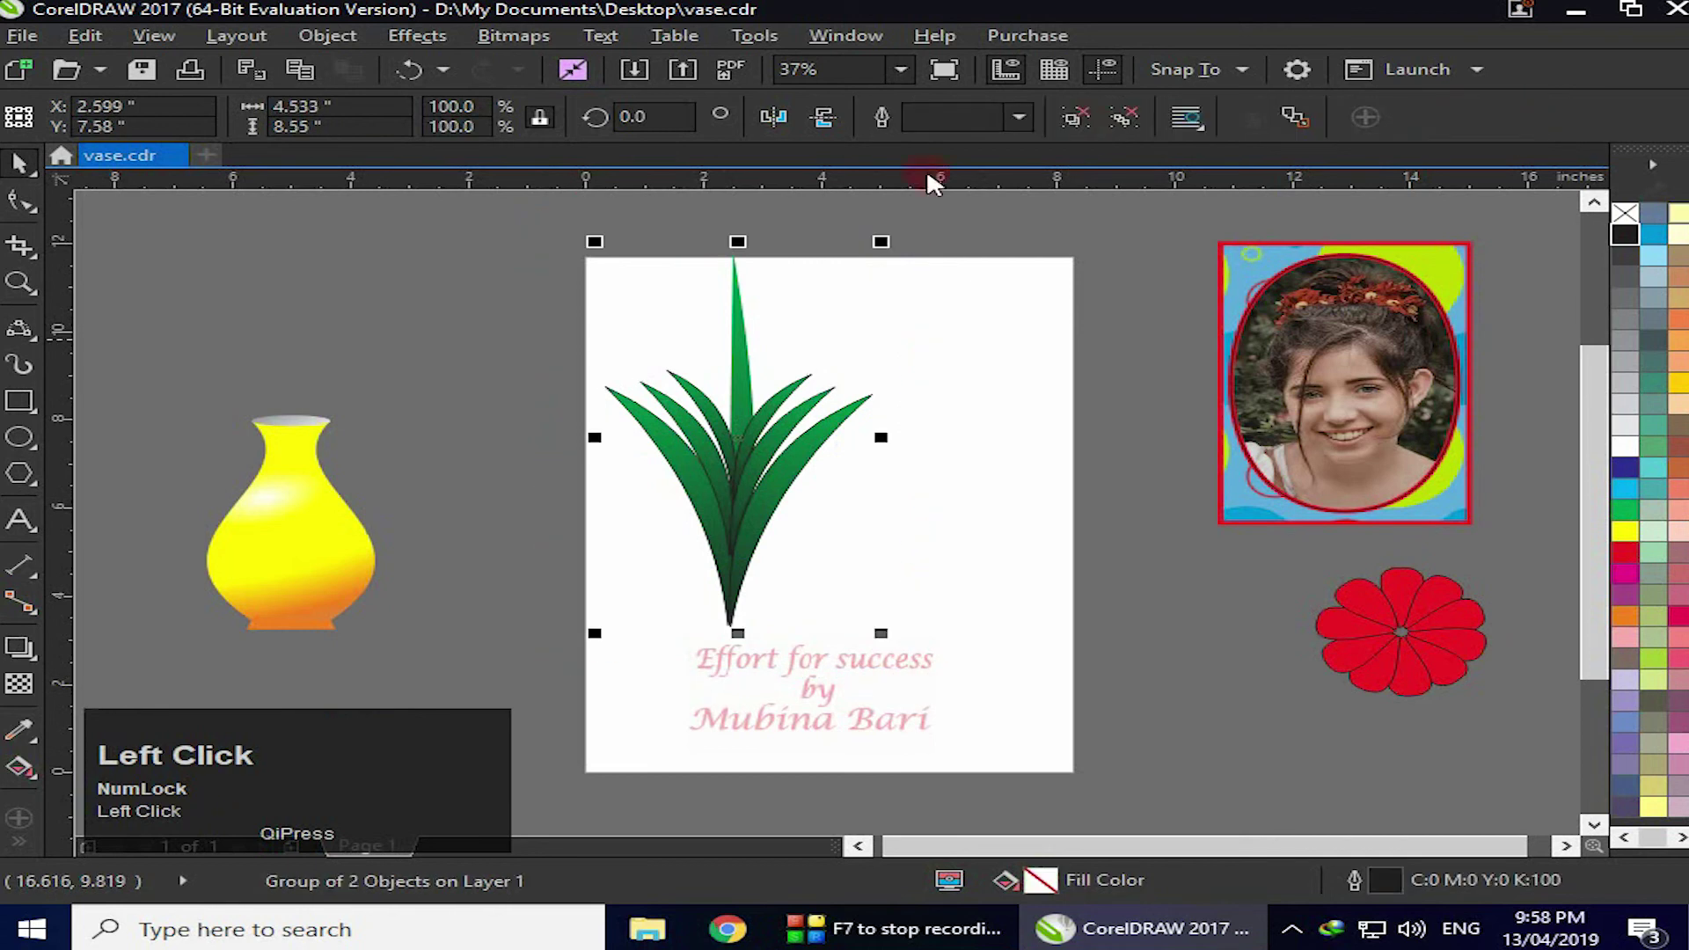
pyautogui.moveTo(879, 237); pyautogui.dragTo(774, 482)
pyautogui.moveTo(692, 537); pyautogui.dragTo(704, 558)
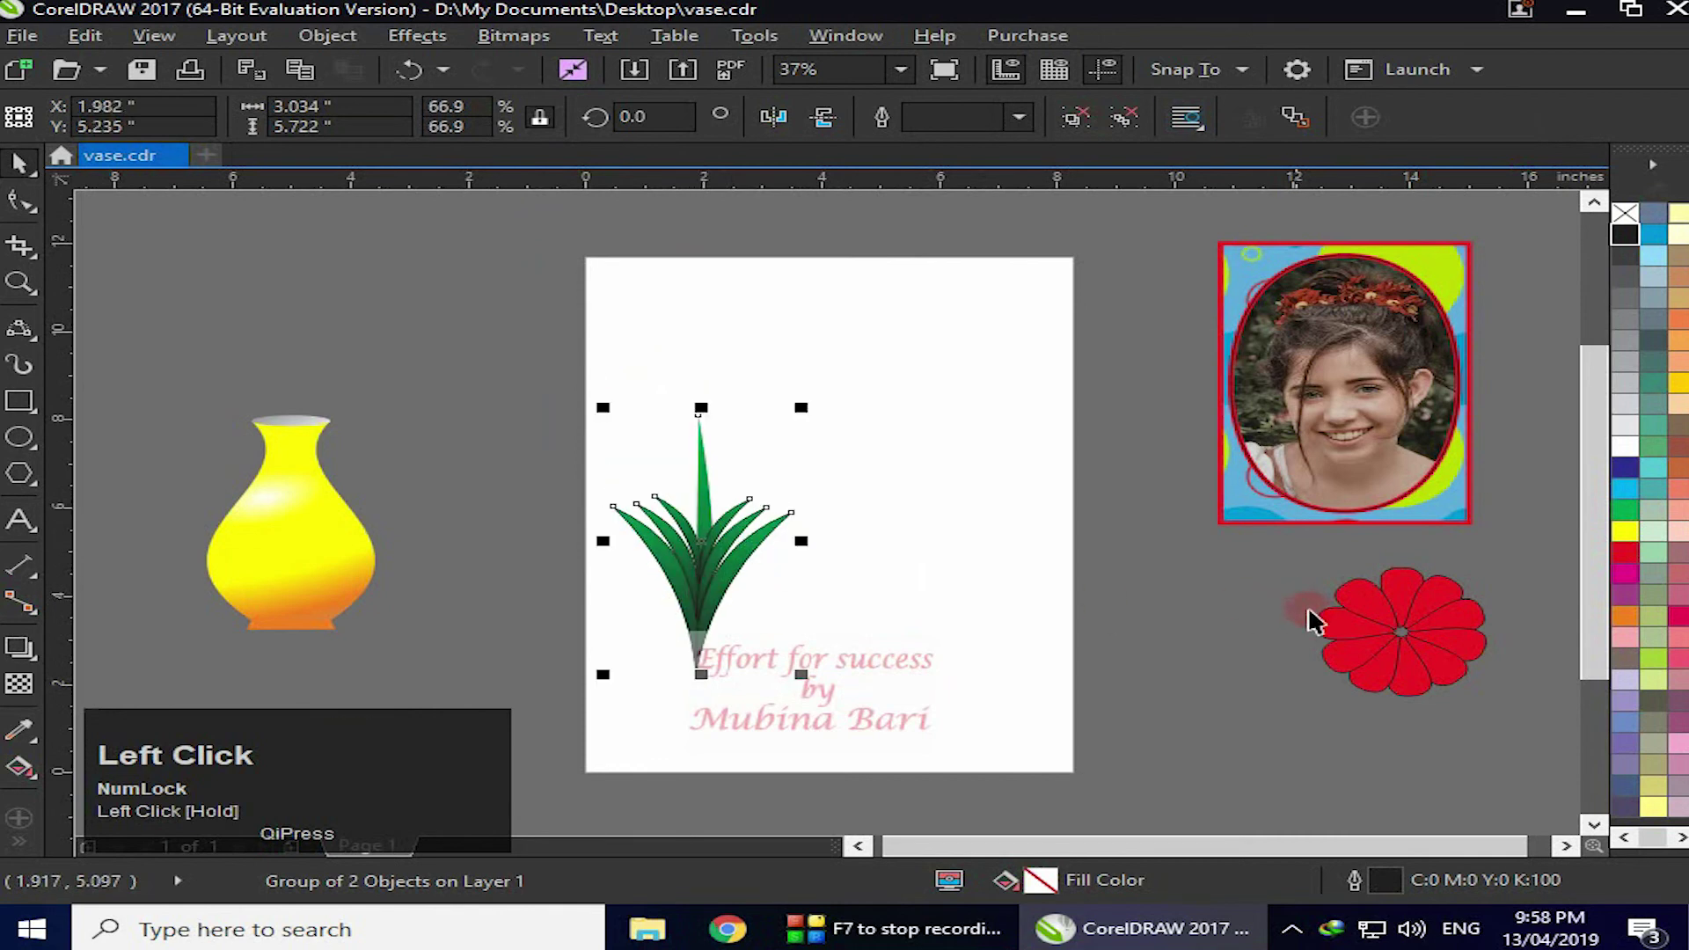
# - Place the red petal flower on top of the stem and bring it to the front of the layer
pyautogui.click(1396, 671)
pyautogui.moveTo(1403, 634); pyautogui.dragTo(719, 398)
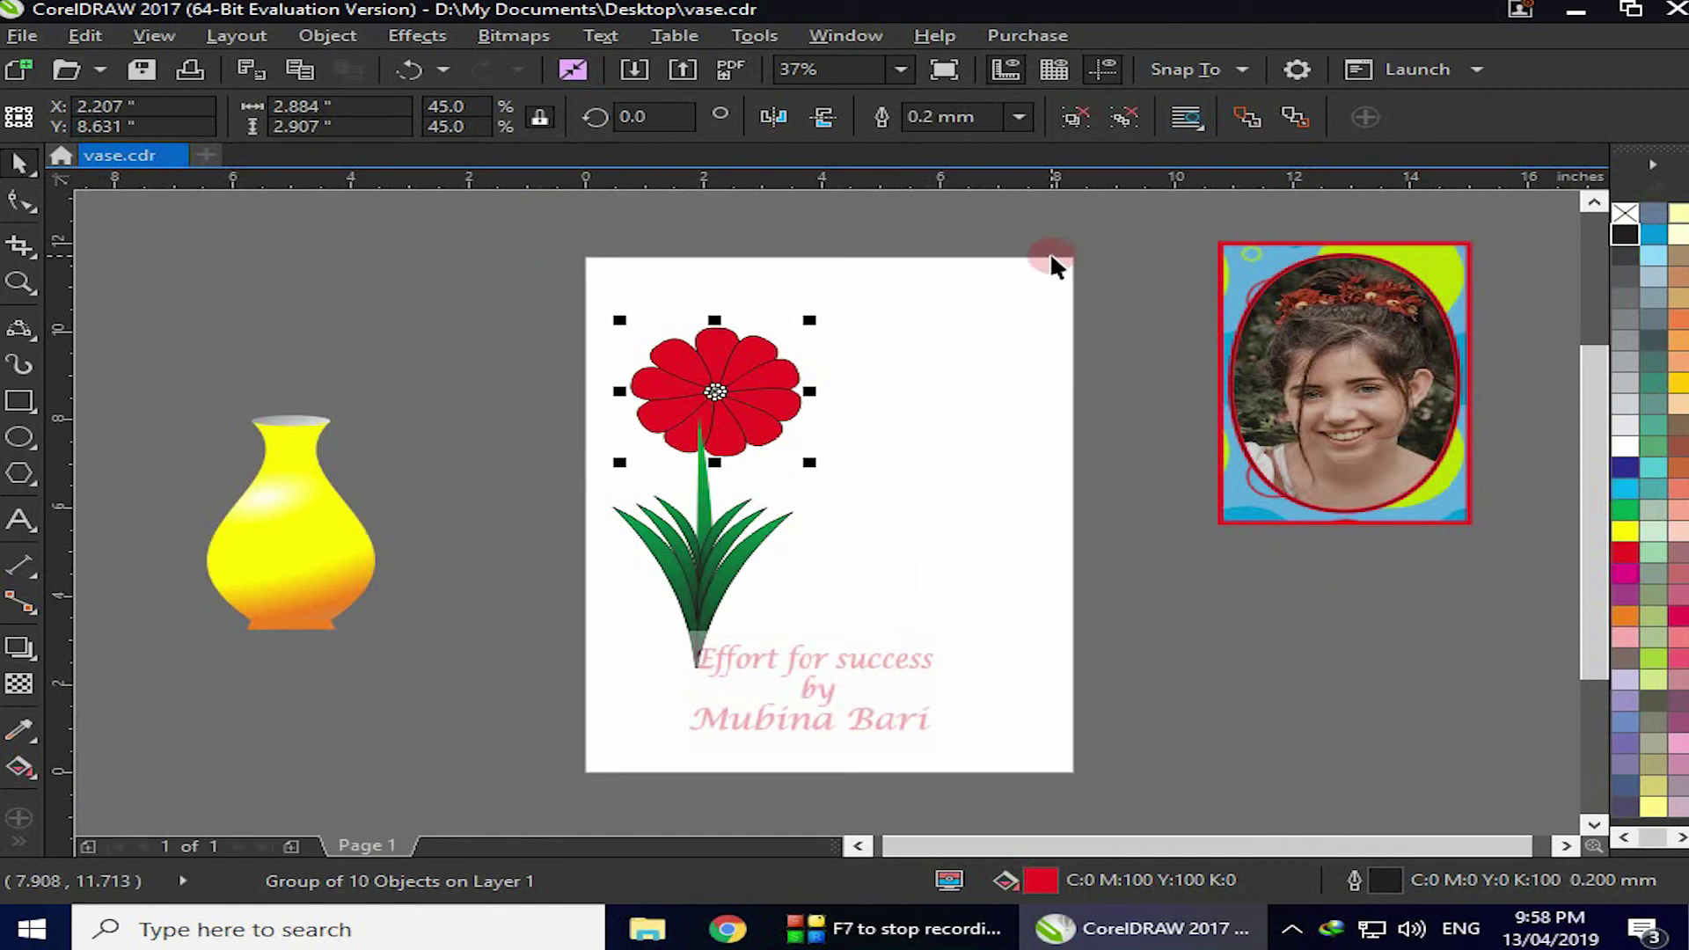
pyautogui.hotkey('shift', 'pageup')
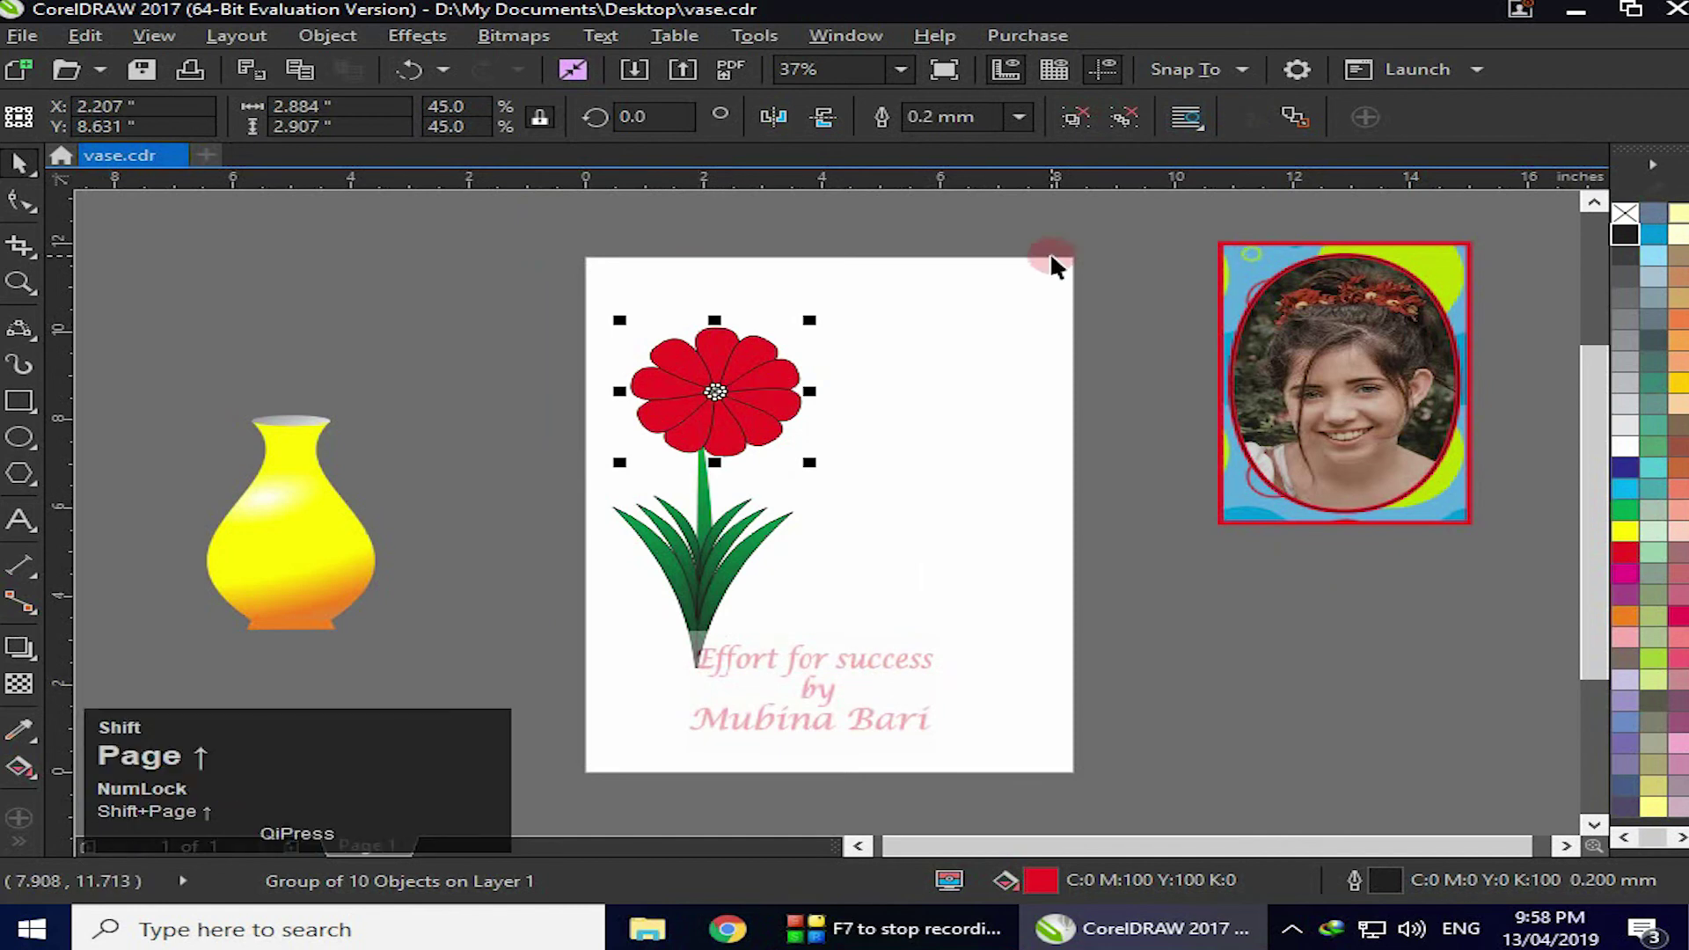
pyautogui.moveTo(715, 391); pyautogui.dragTo(711, 416)
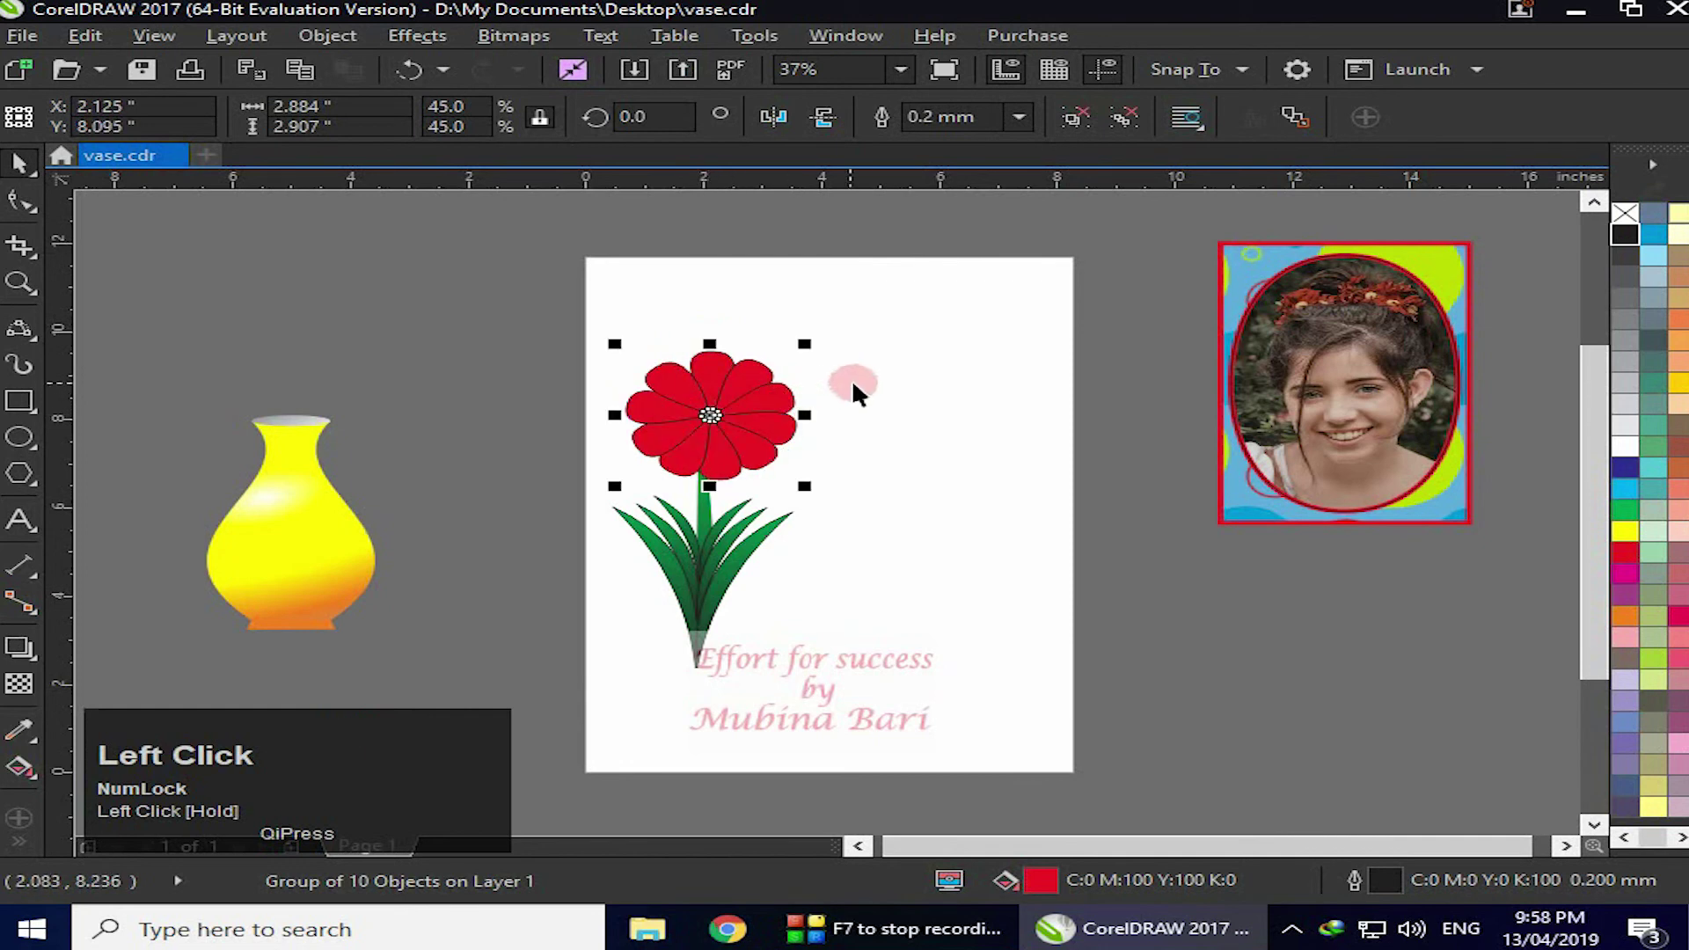
# - Group the flower with its stem and leaves and scale the group down to about 1.5 × 3.5 in
pyautogui.click(953, 361)
pyautogui.moveTo(556, 310); pyautogui.dragTo(875, 708)
pyautogui.click(1490, 118)
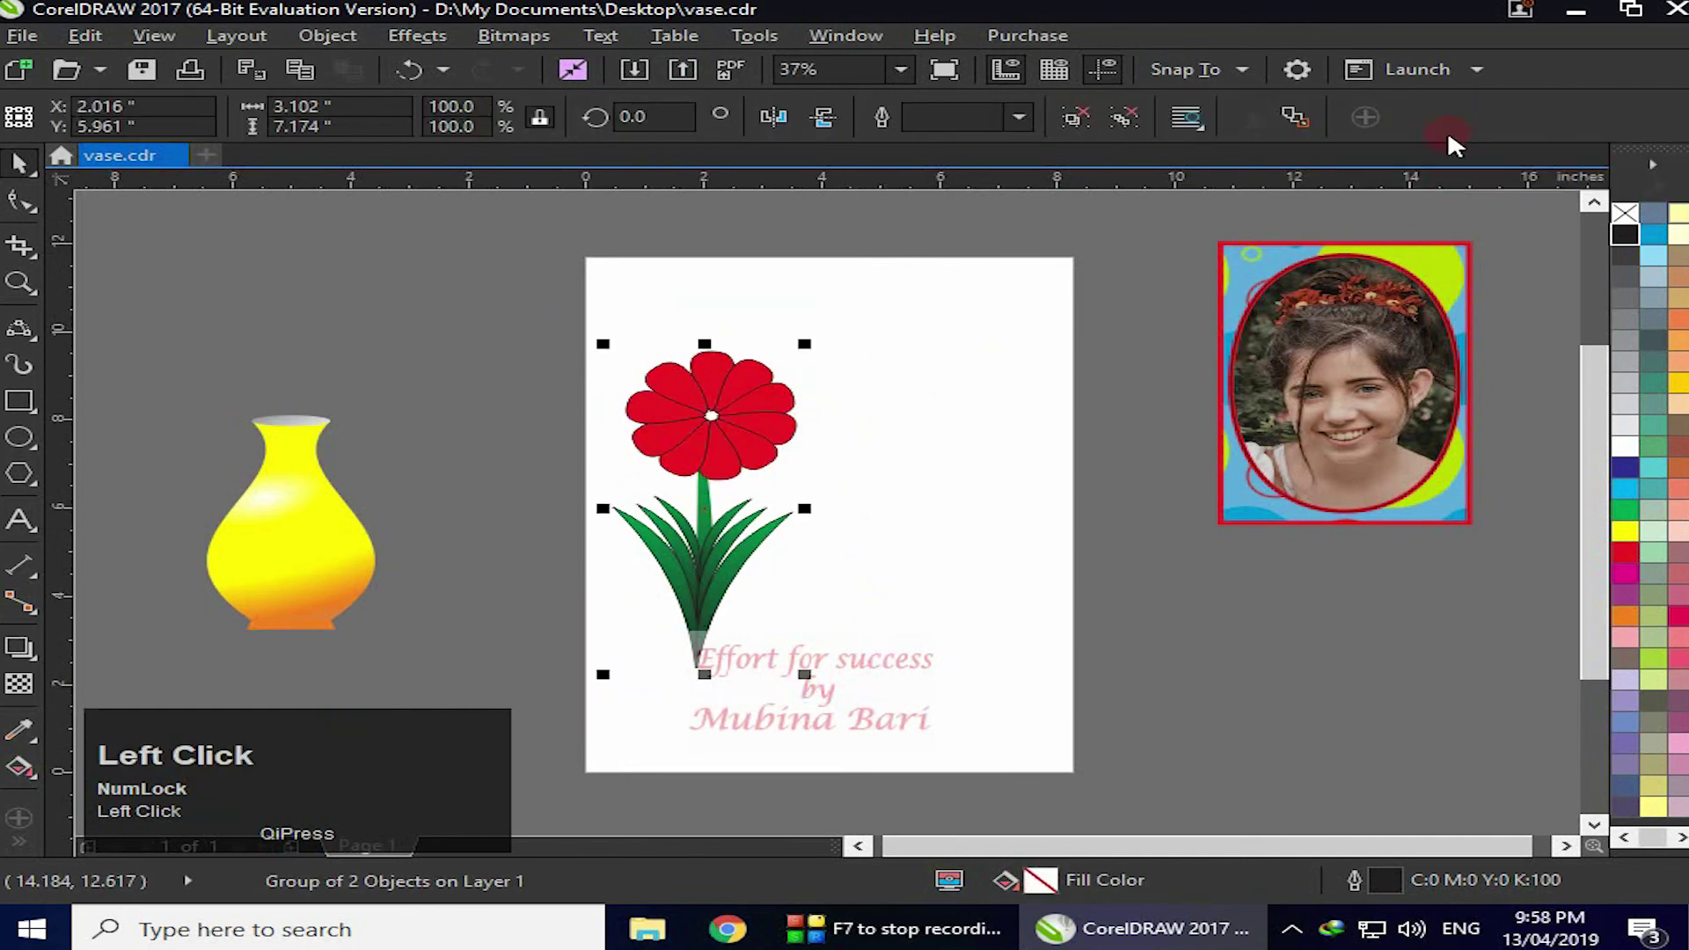
pyautogui.moveTo(801, 343); pyautogui.dragTo(739, 459)
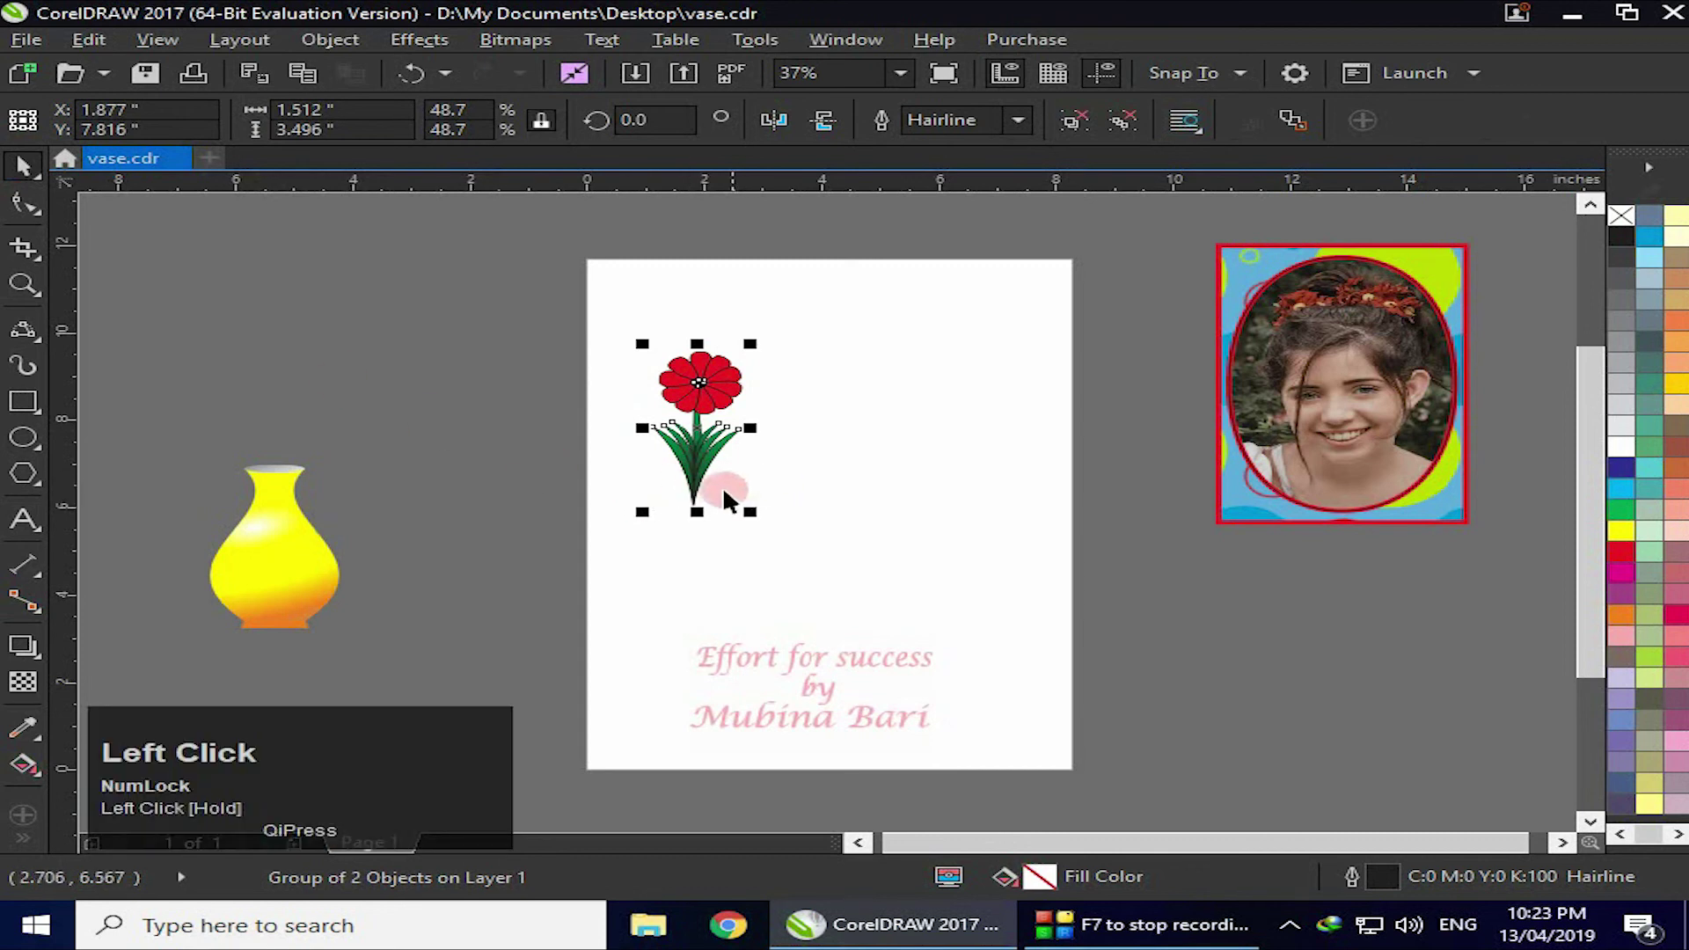
# - Draw a rectangle about 1.9 × 0.9 in over the pointed base of the plant
pyautogui.click(24, 400)
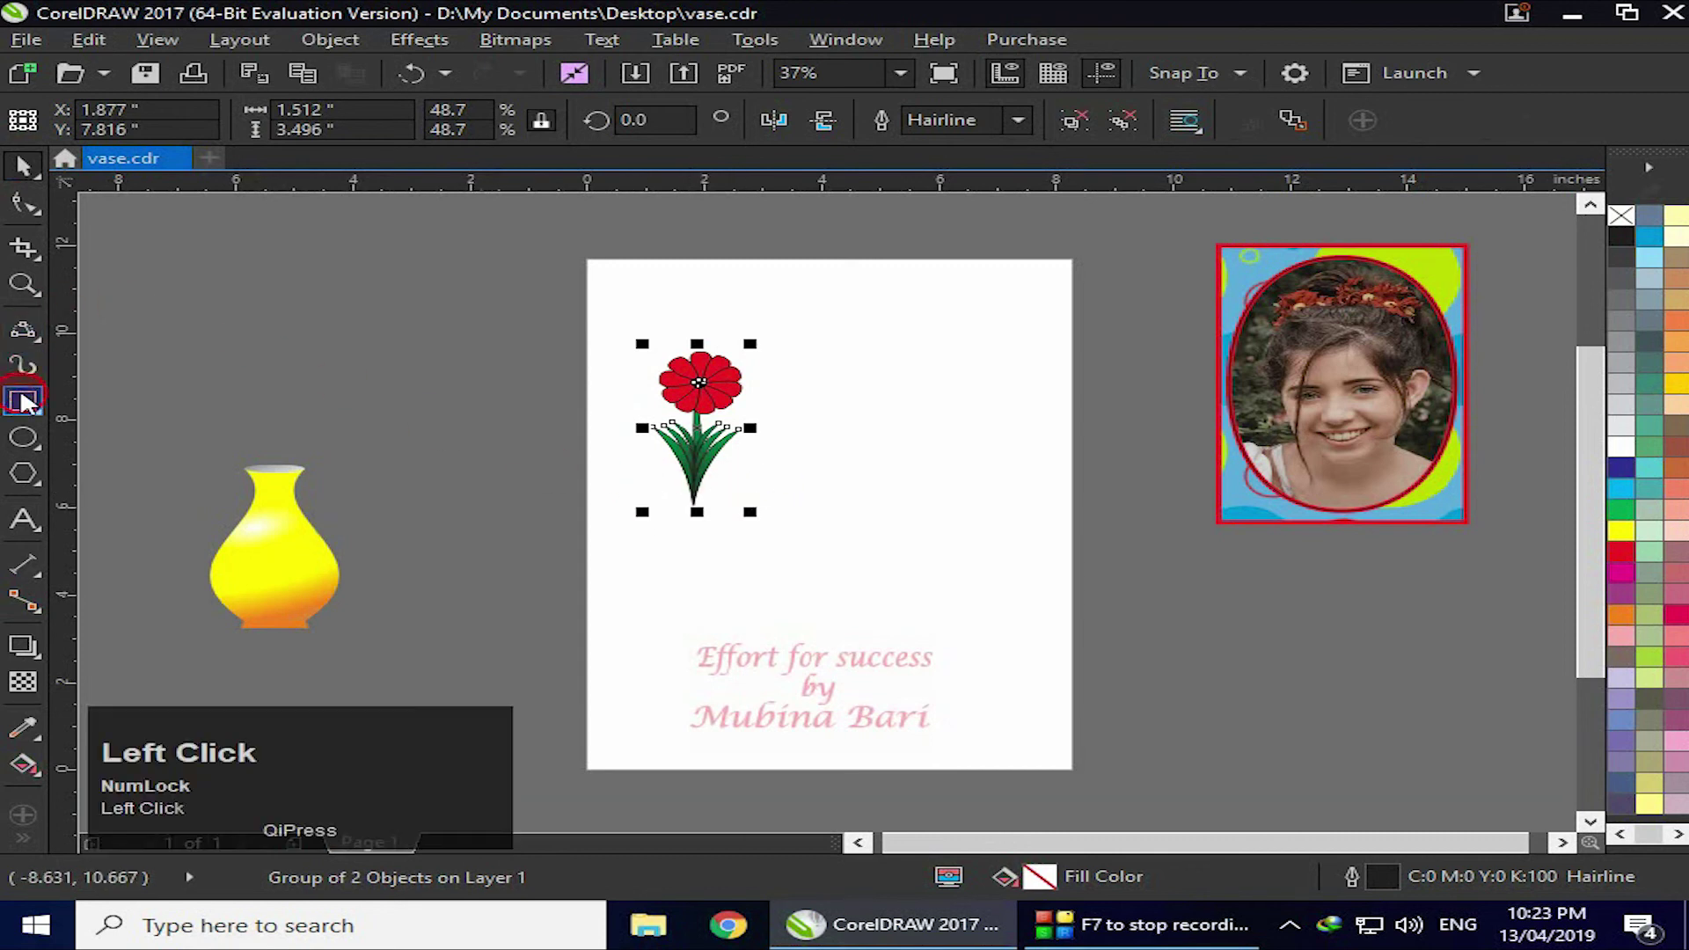
pyautogui.moveTo(645, 490); pyautogui.dragTo(692, 500)
pyautogui.click(24, 165)
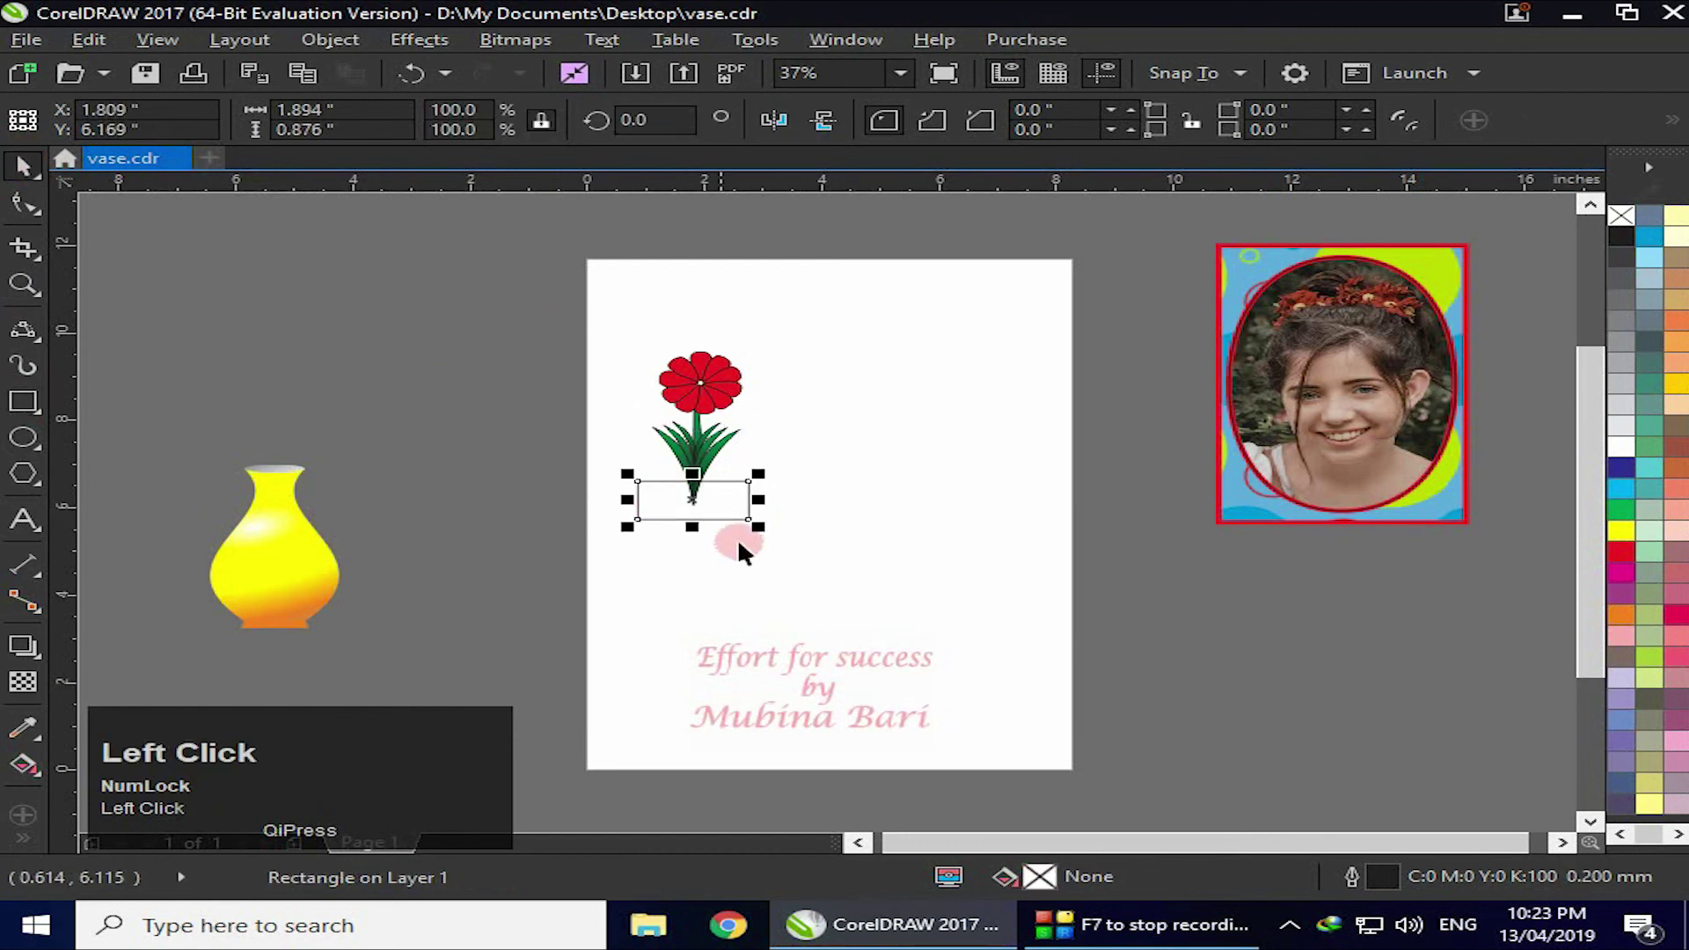
# - Cut off the plant's pointed base by subtracting the rectangle from the flower group with Back Minus Front
pyautogui.click(730, 520)
pyautogui.click(737, 515)
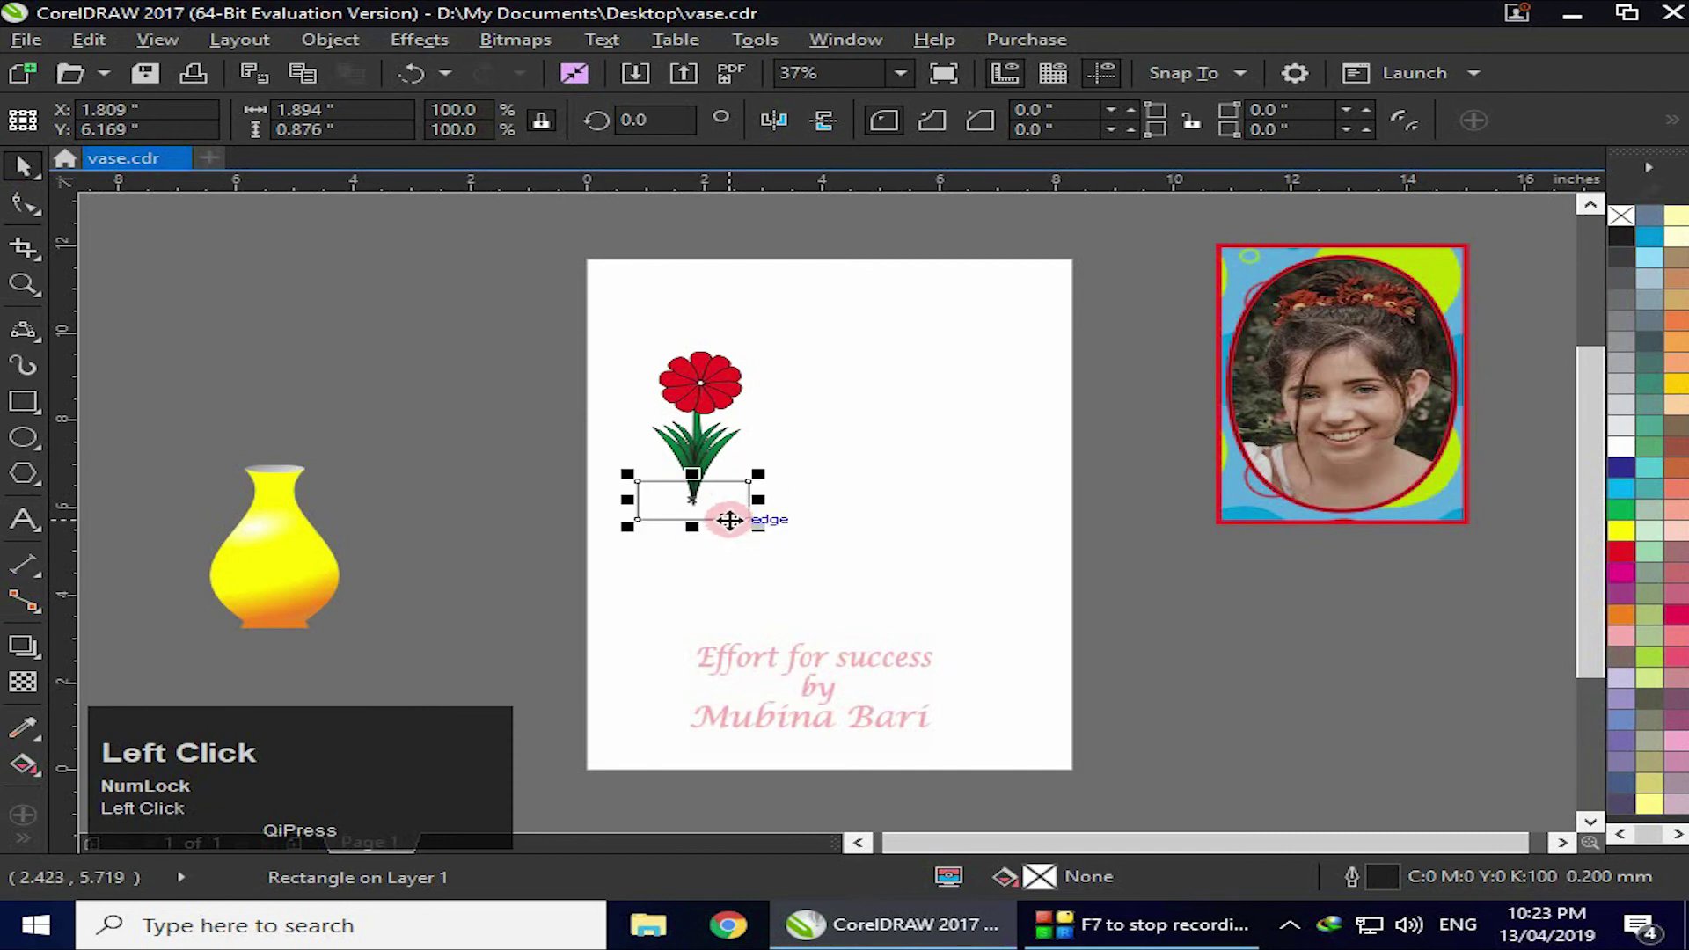
pyautogui.keyDown('shift'); pyautogui.click(694, 385); pyautogui.keyUp('shift')
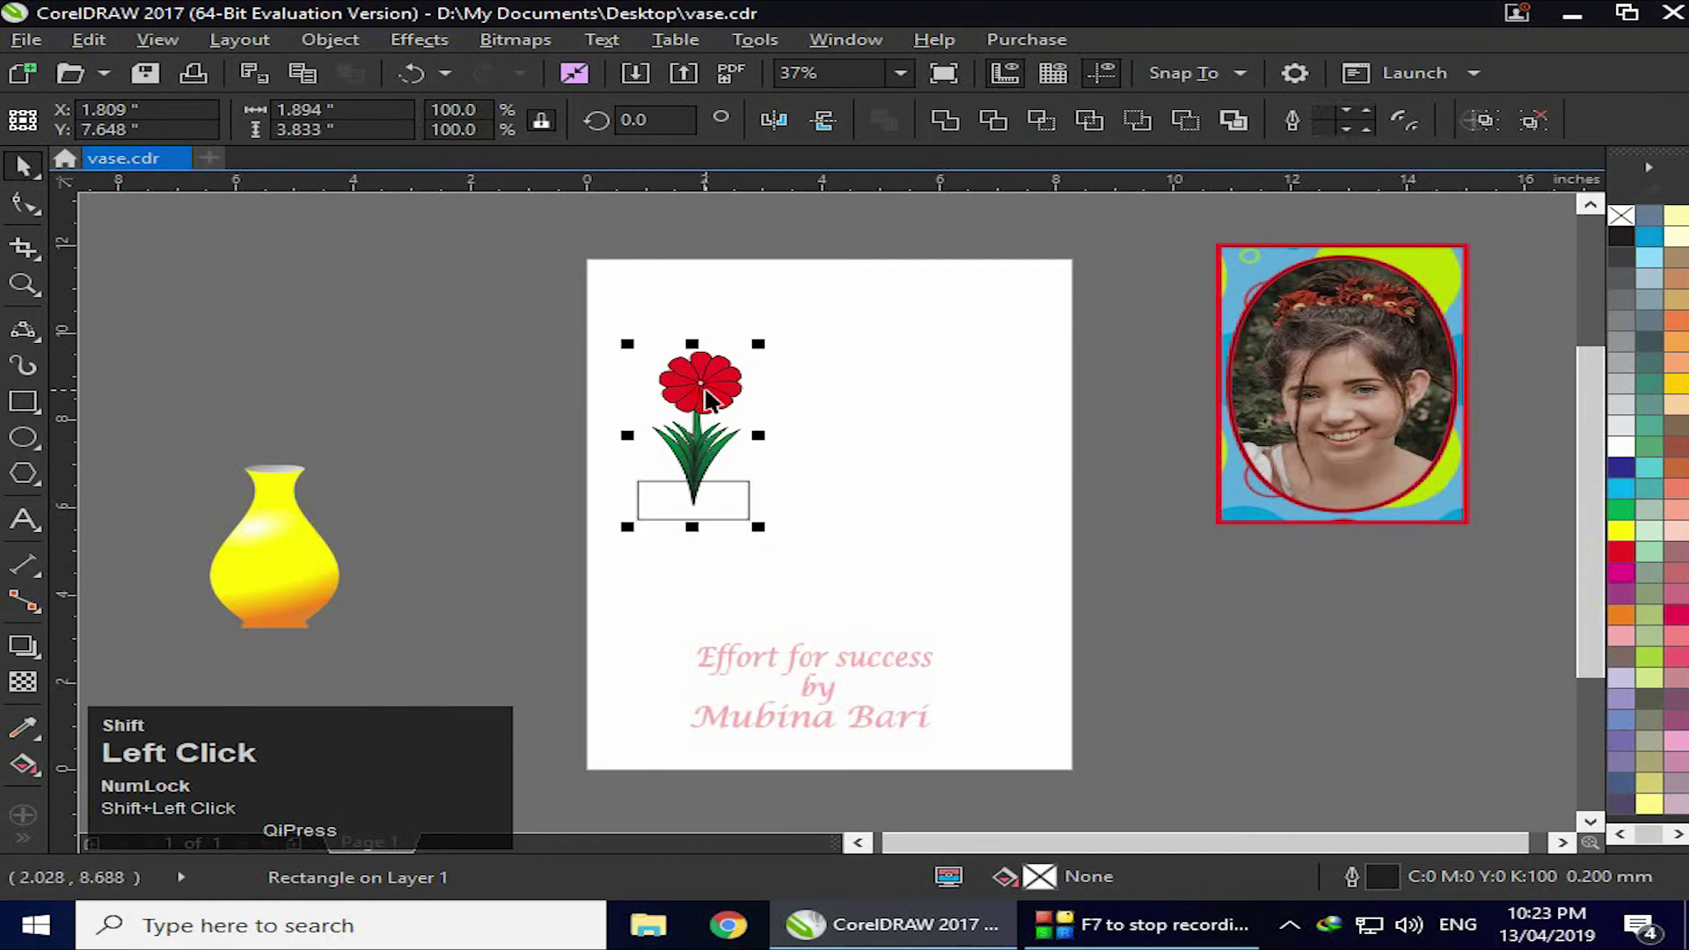
pyautogui.click(1187, 122)
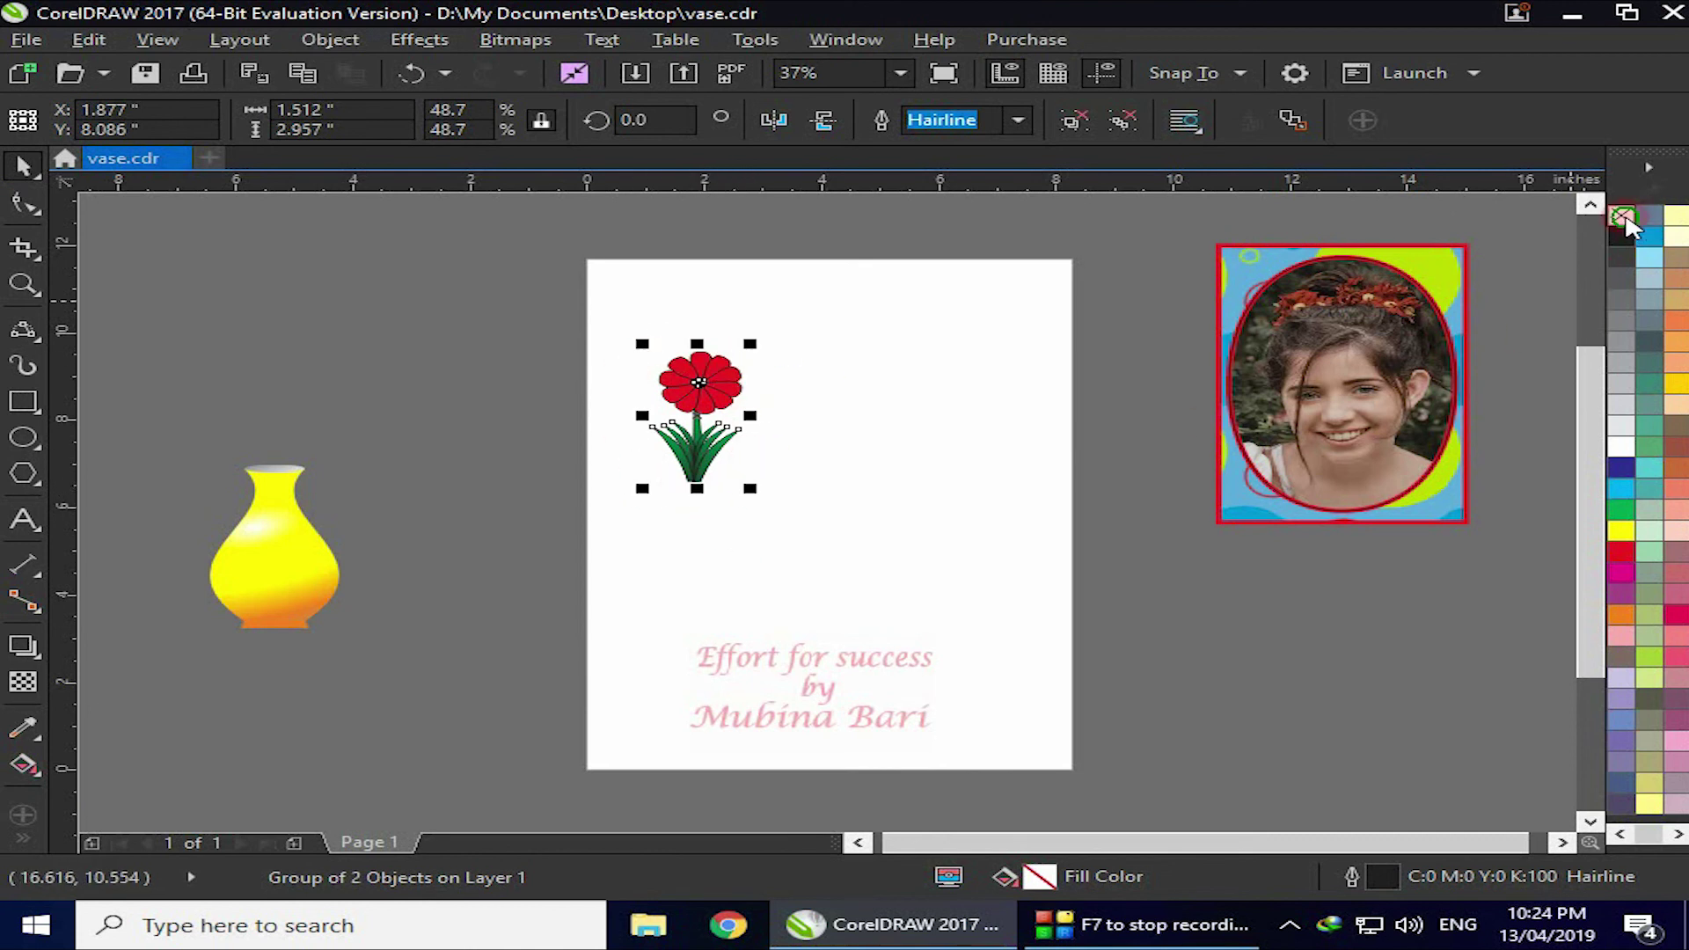
# - Remove the outline from the flower group and set it into the mouth of the yellow vase
pyautogui.rightClick(1625, 222)
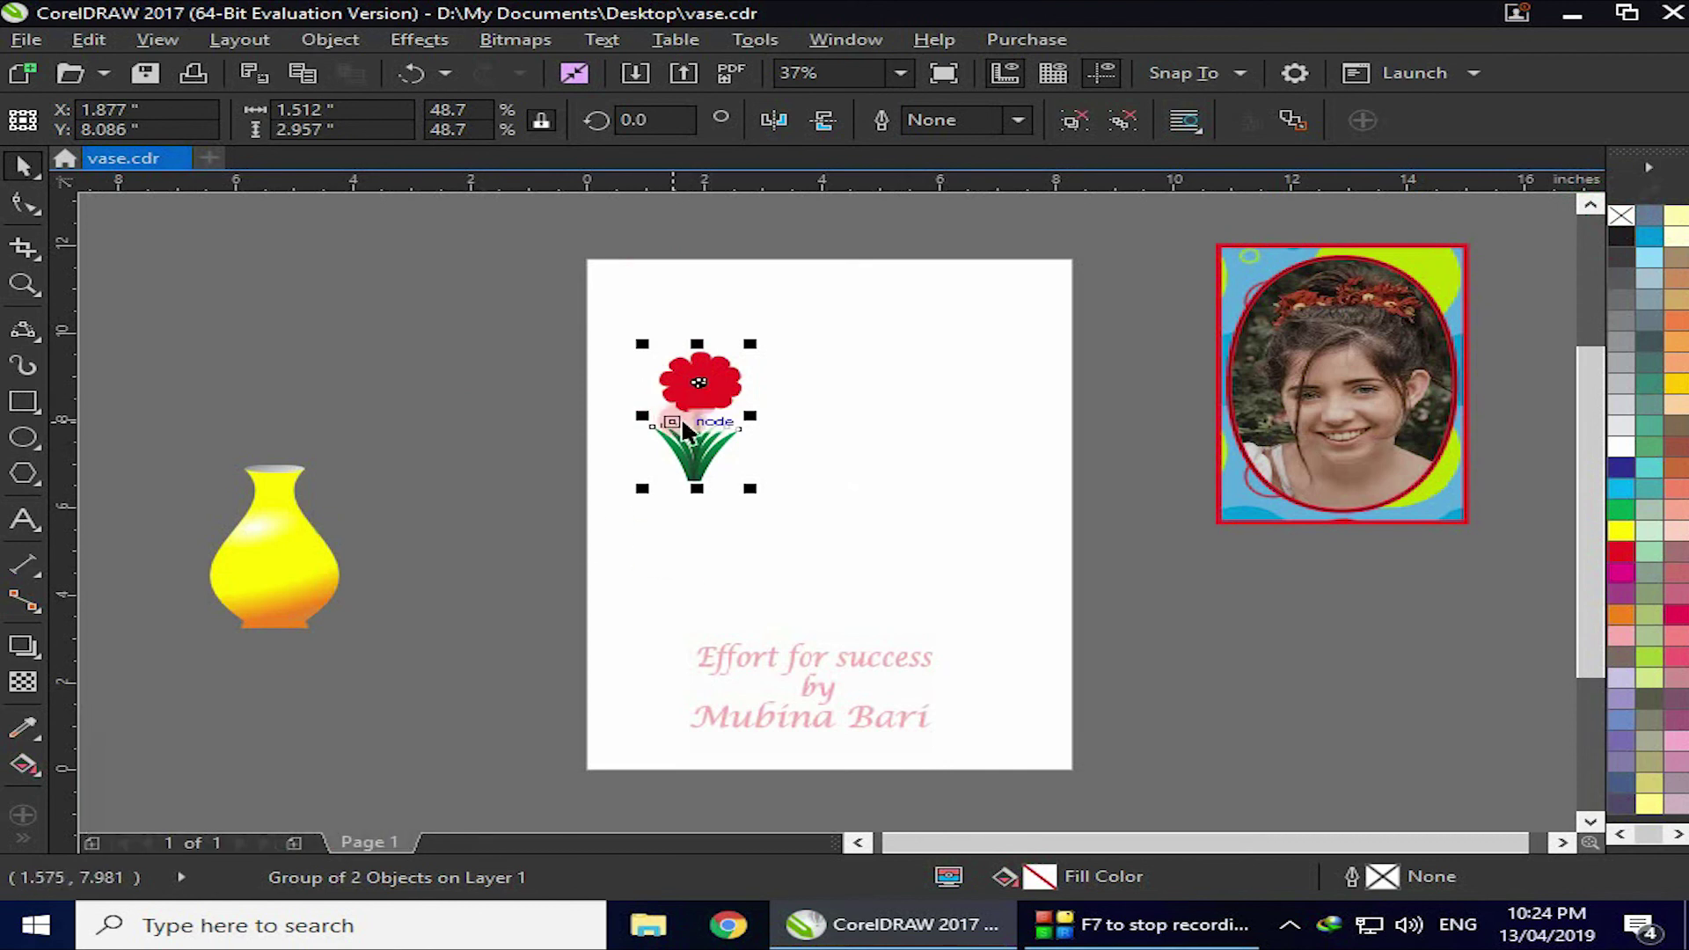
pyautogui.moveTo(690, 409); pyautogui.dragTo(288, 414)
pyautogui.click(387, 501)
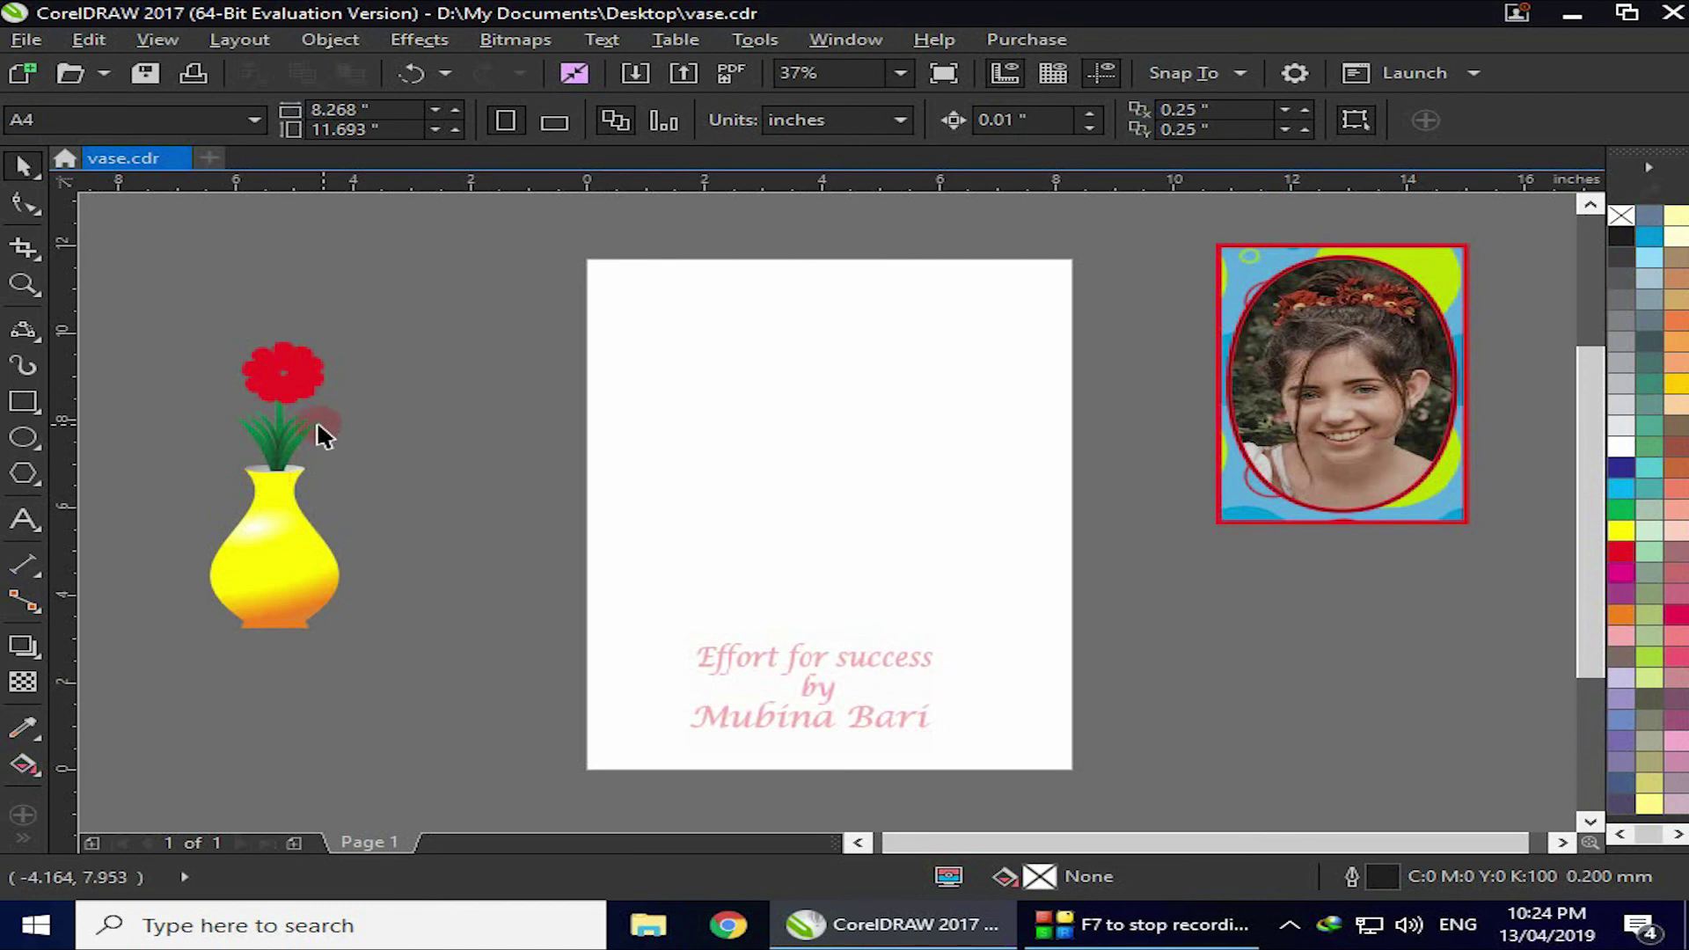